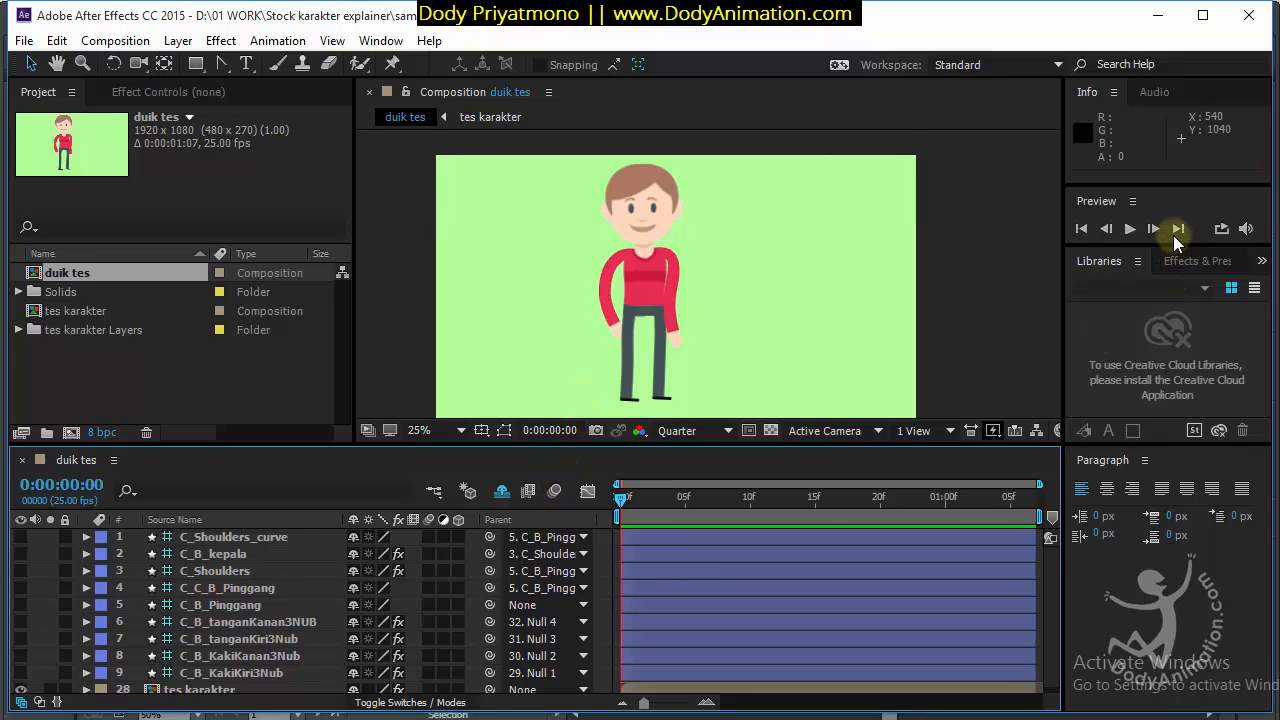
Play the duik tes composition's character animation from the first frame and stop it
click(1130, 228)
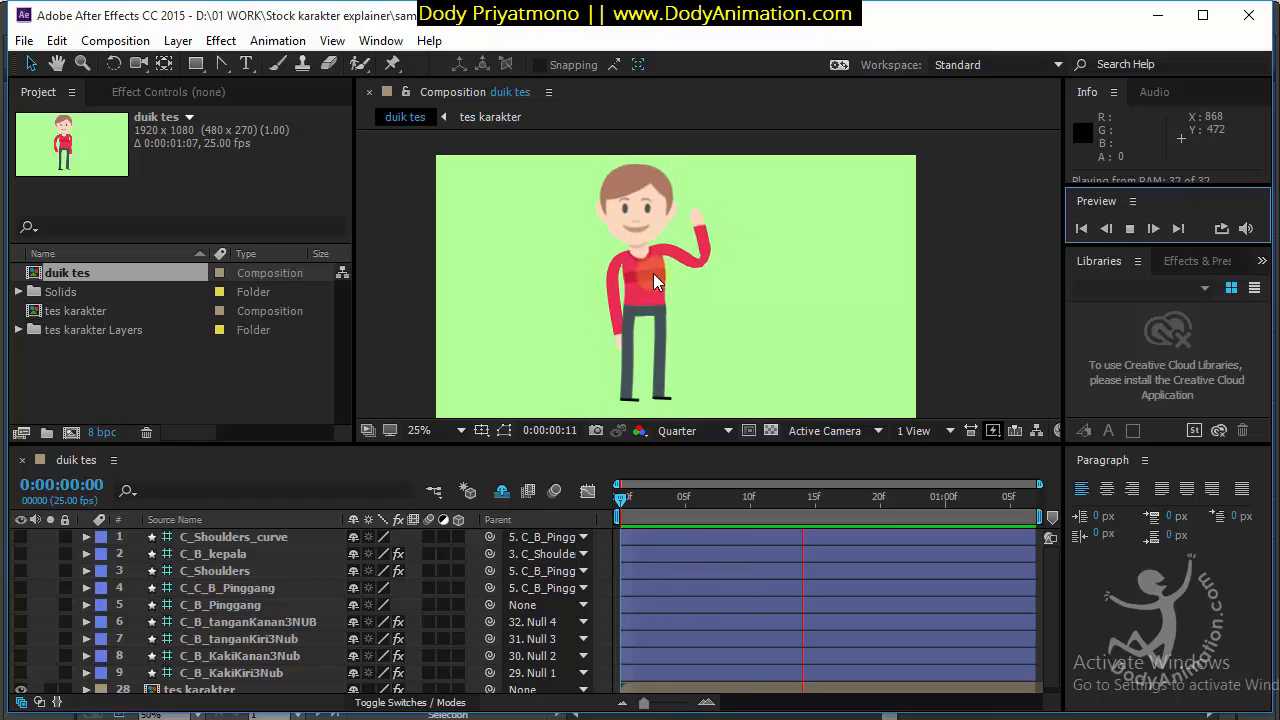
click(1129, 228)
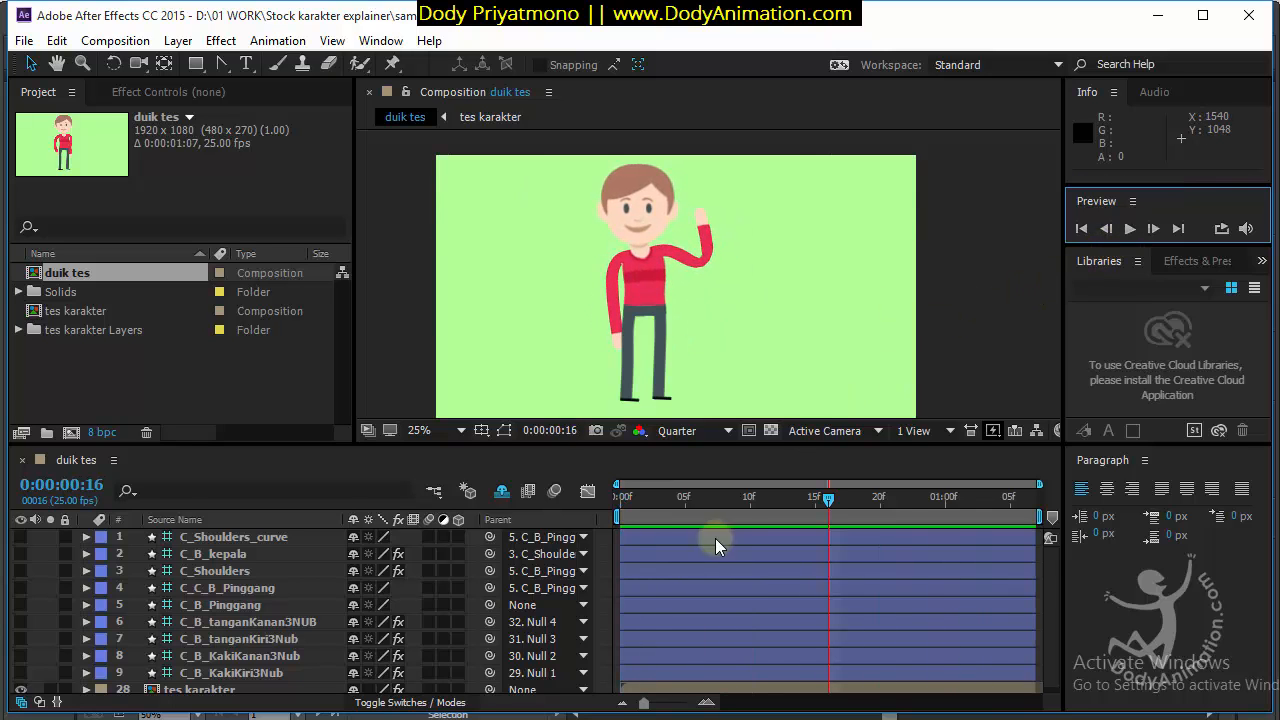
Examine the character artwork and its layers in Illustrator's tes karakter.ai, and the download options on the Inkscape website
click(682, 718)
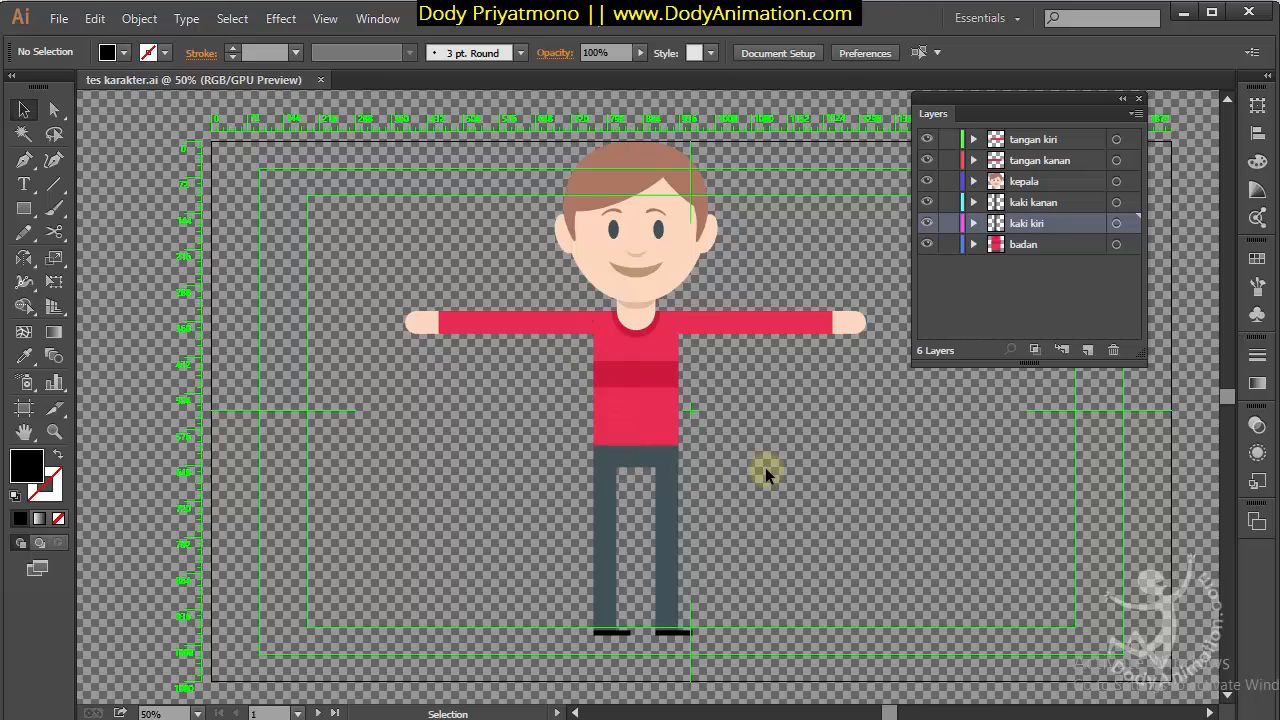
click(628, 358)
click(814, 414)
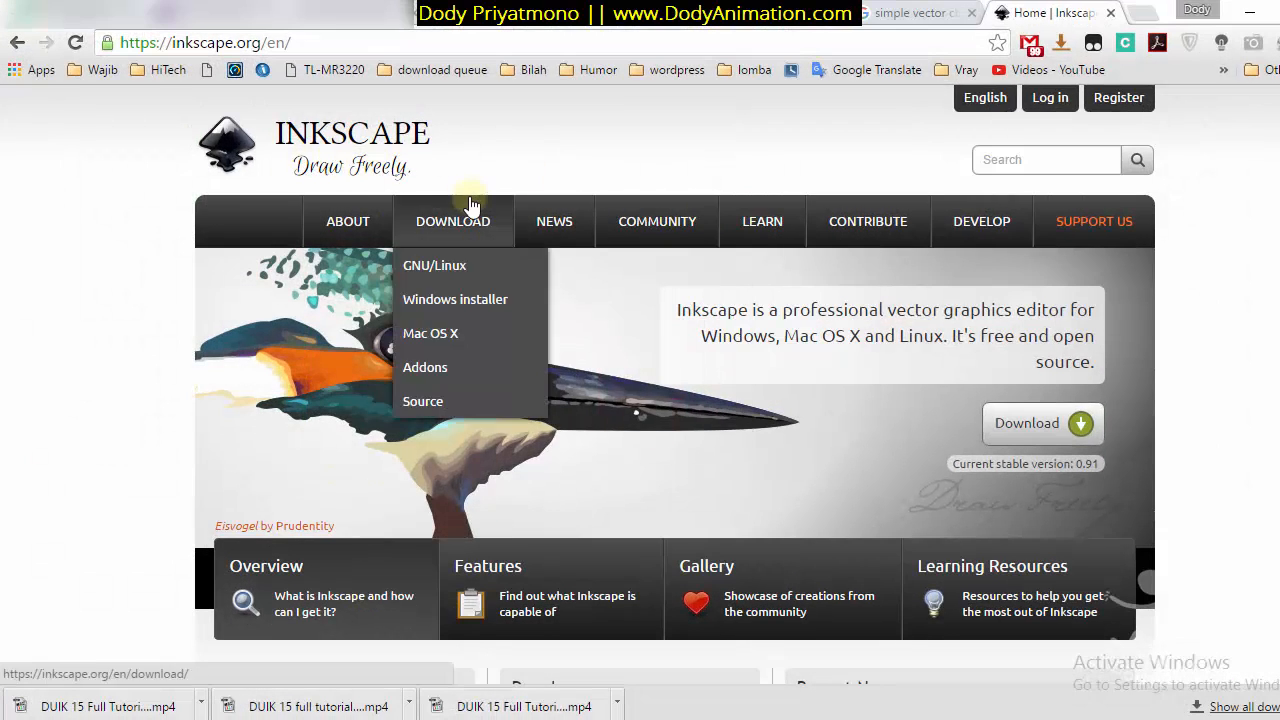
mouse_move(452, 232)
mouse_move(703, 258)
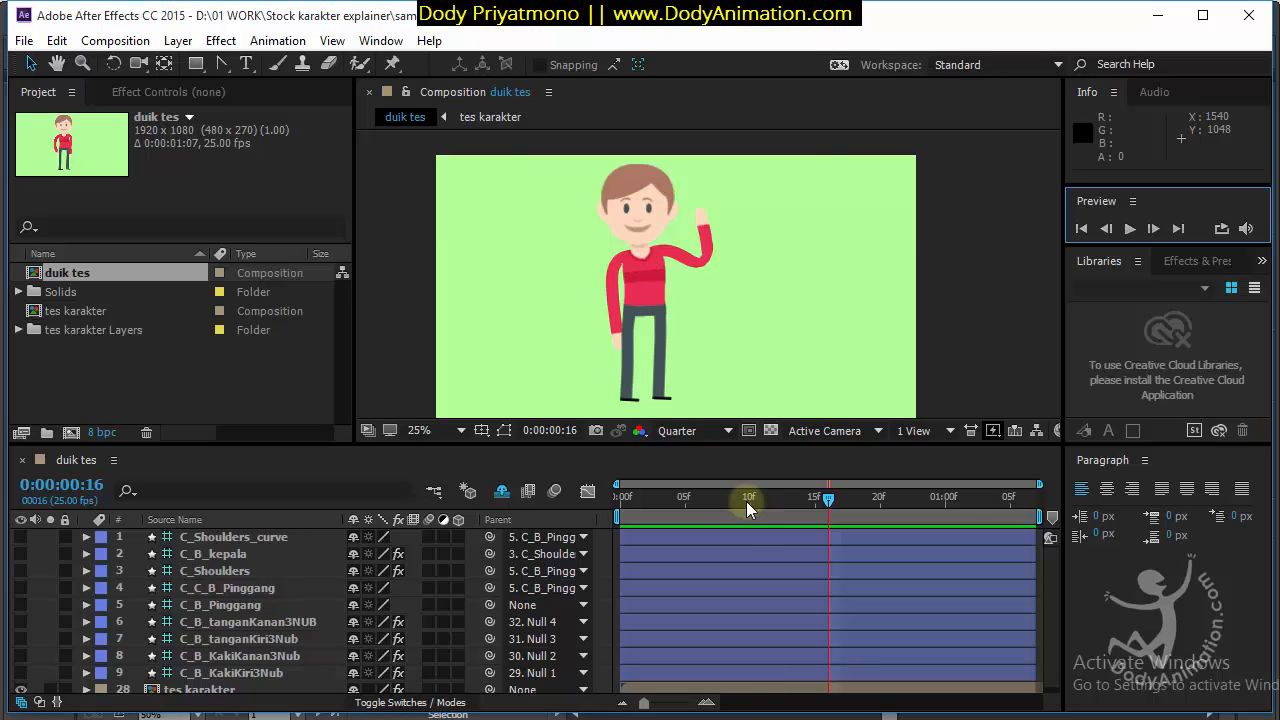
In After Effects, show controller layers C_Shoulders_curve through C_B_KakiKiri3Nub and preview the animation from the first frame
drag(746, 497, 576, 510)
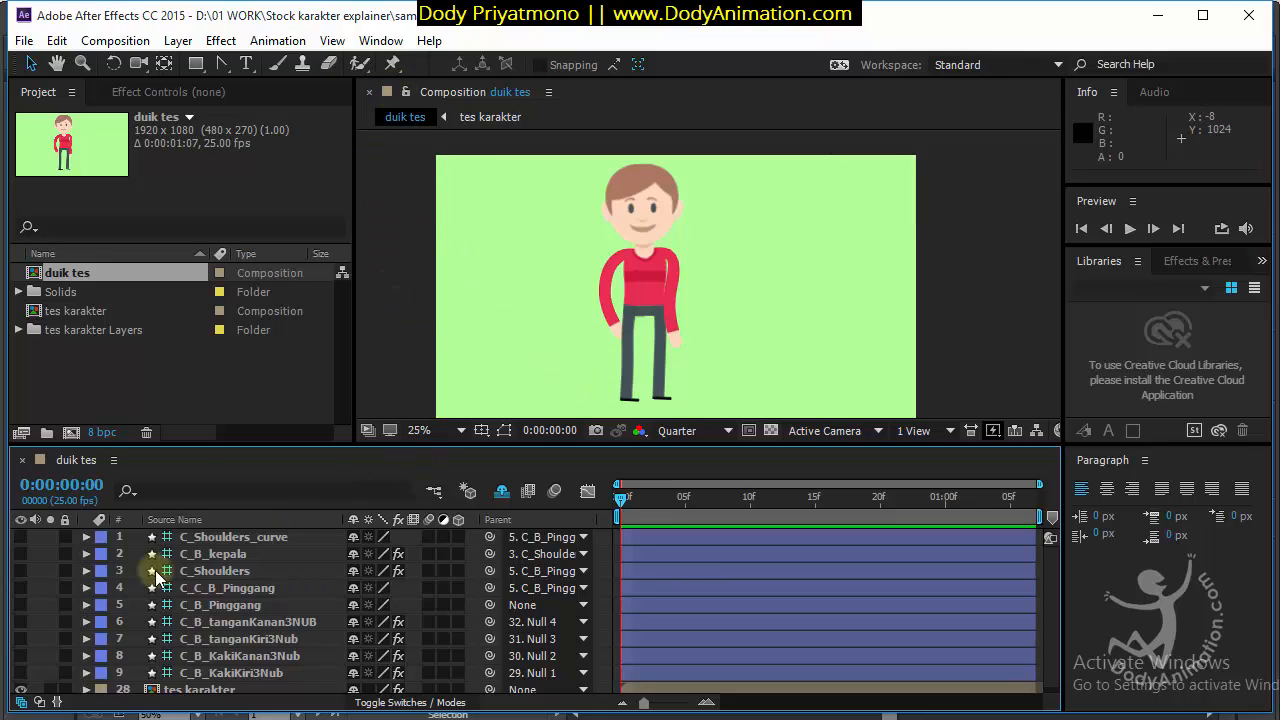
drag(21, 672, 21, 537)
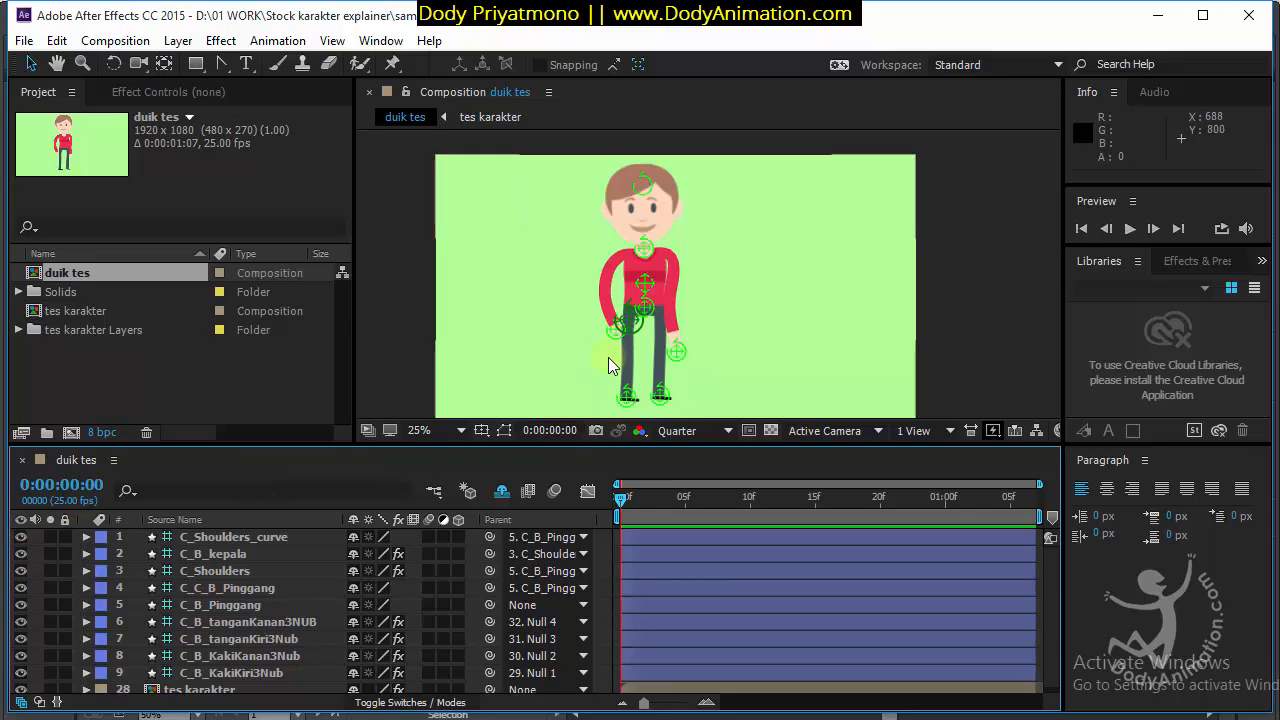
drag(622, 498, 586, 497)
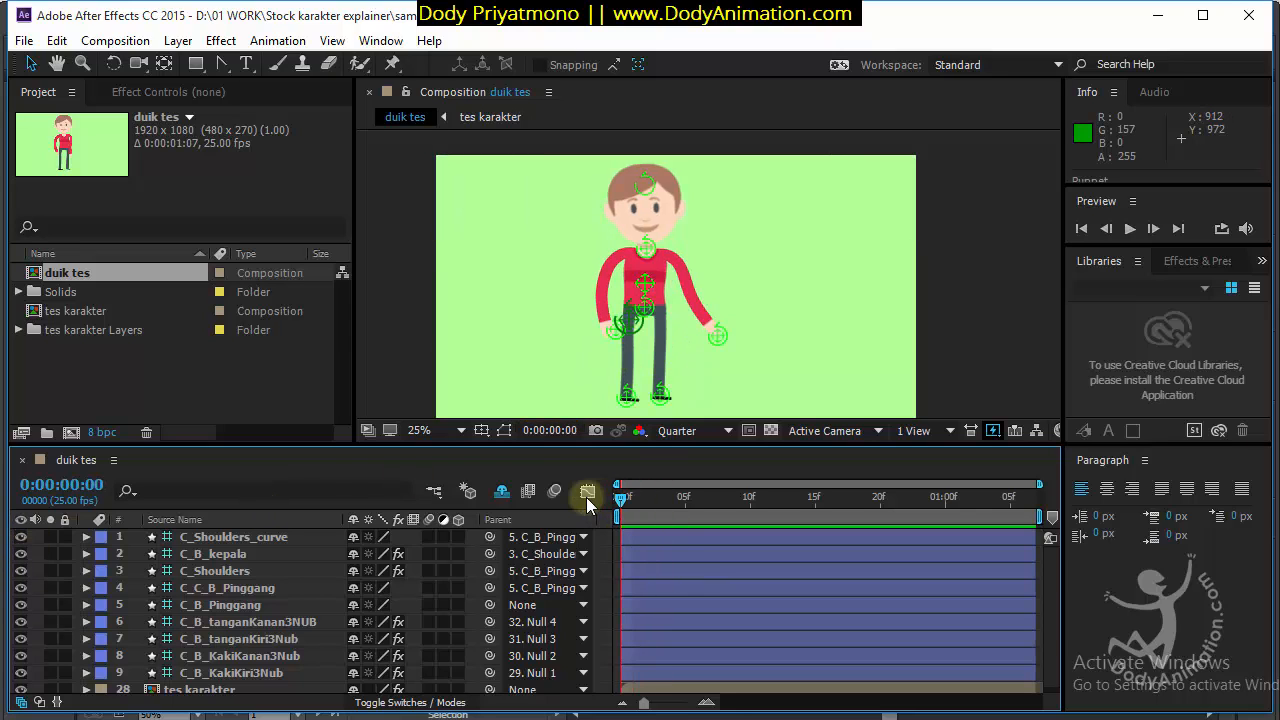
key(space)
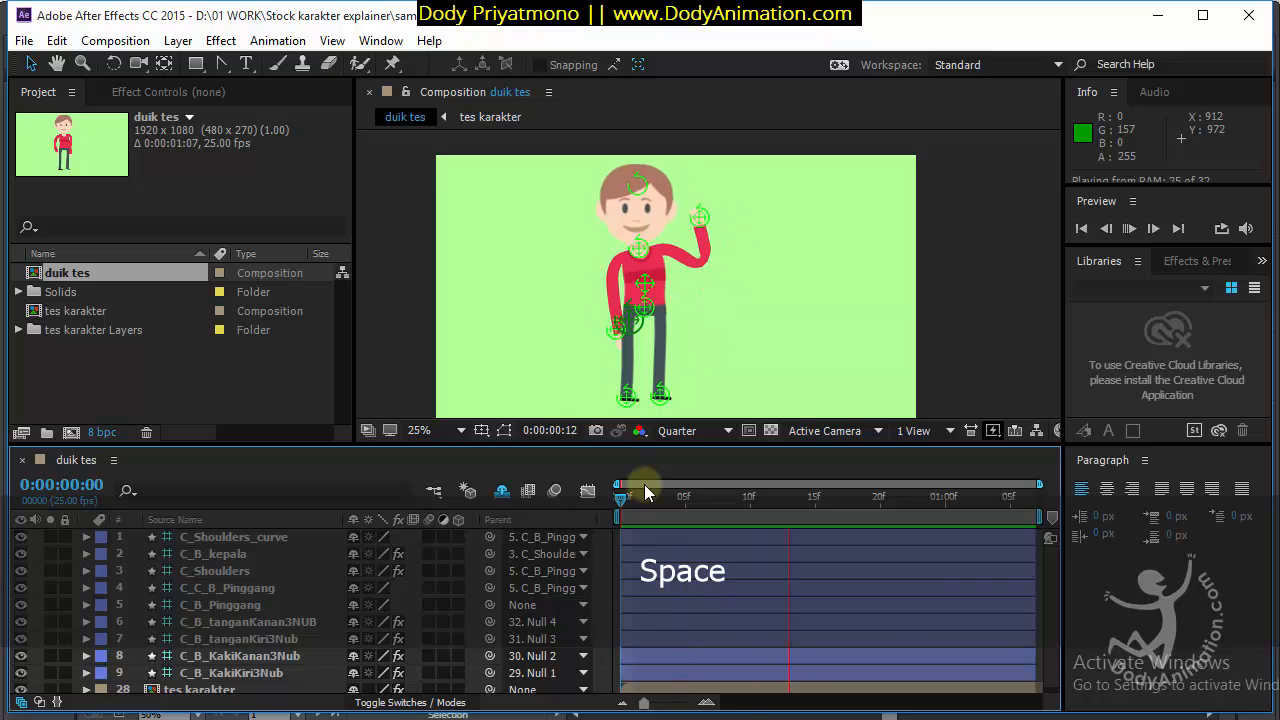
key(space)
Try moving the raised hand's controller and the C_B_Pinggang waist controller at frame 22, undoing each move
scroll(729, 297, up, 2)
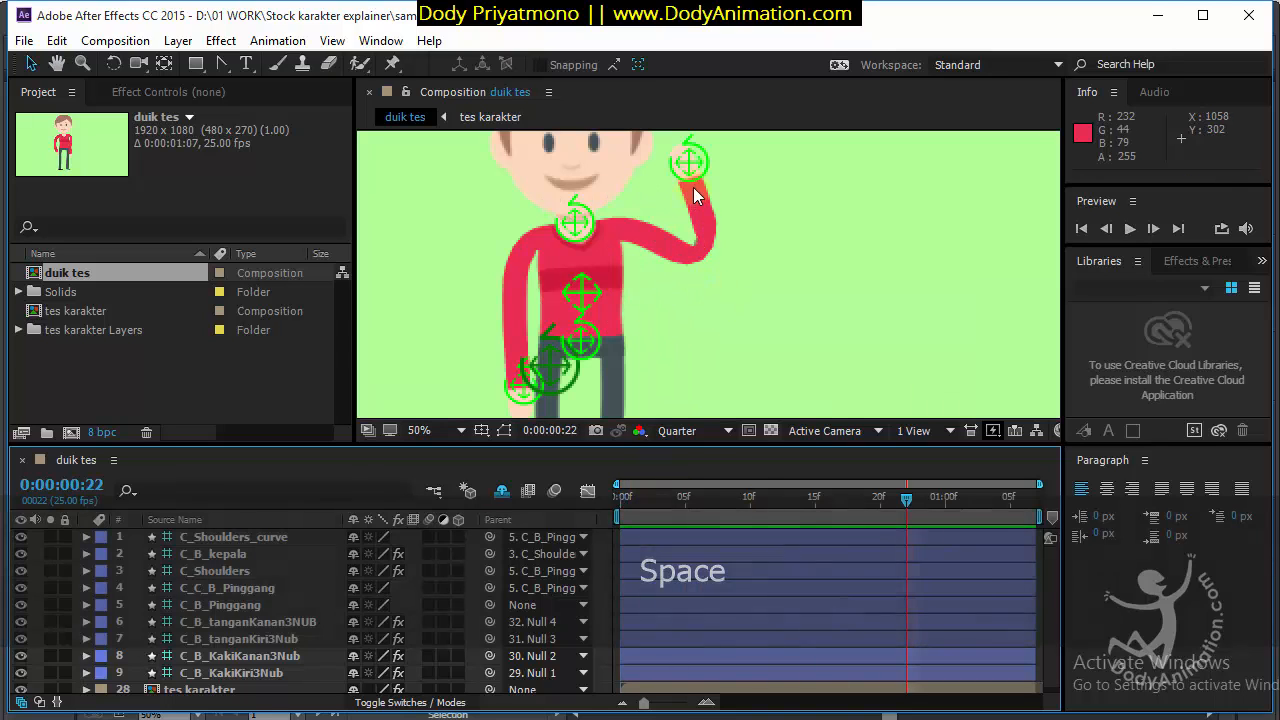
key(space)
drag(690, 189, 709, 218)
key(ctrl+z)
key(space)
drag(608, 331, 715, 248)
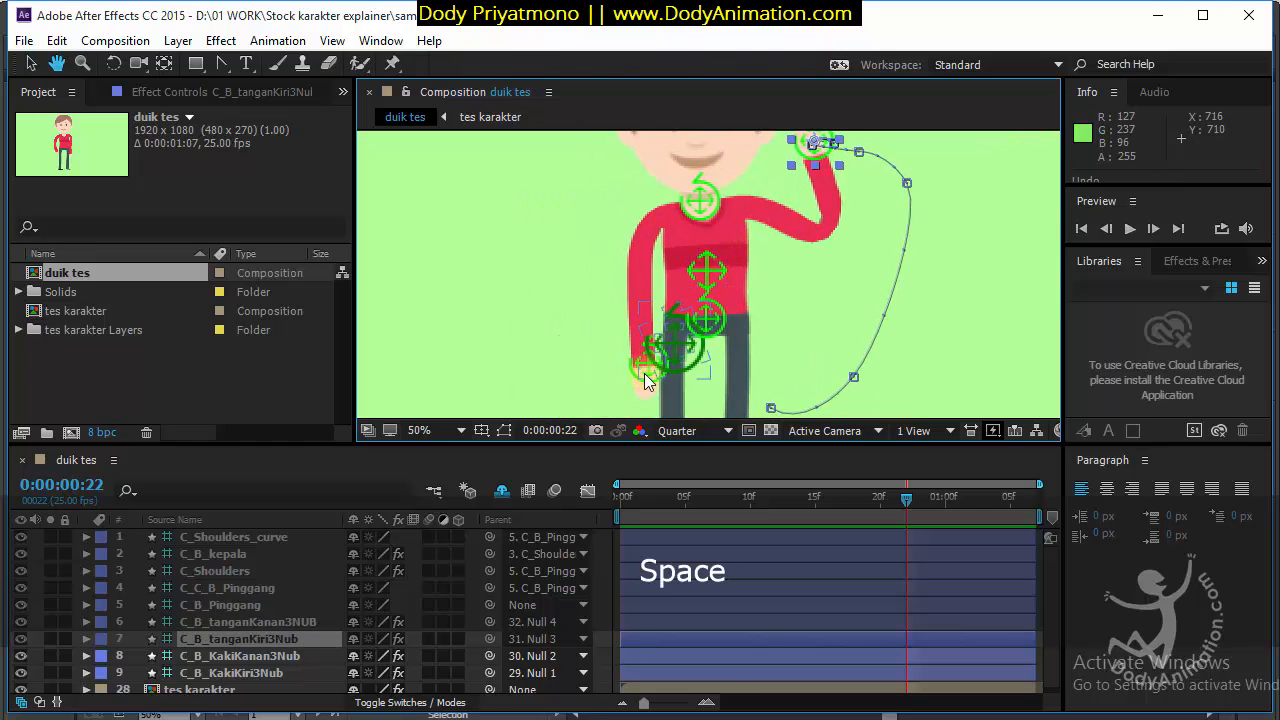
click(591, 354)
key(ctrl+z)
key(space)
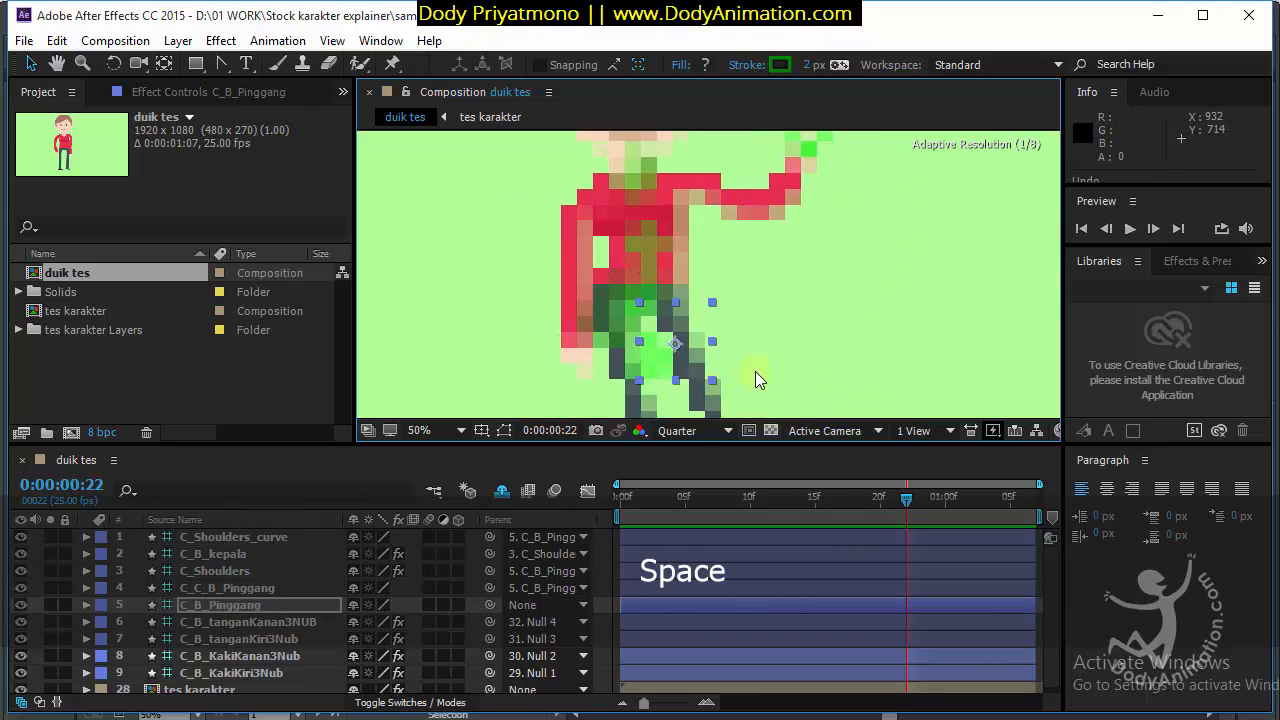
Try bending both legs by moving C_B_KakiKiri3Nub and C_B_KakiKanan3Nub, and undo the moves
scroll(788, 359, down, 1)
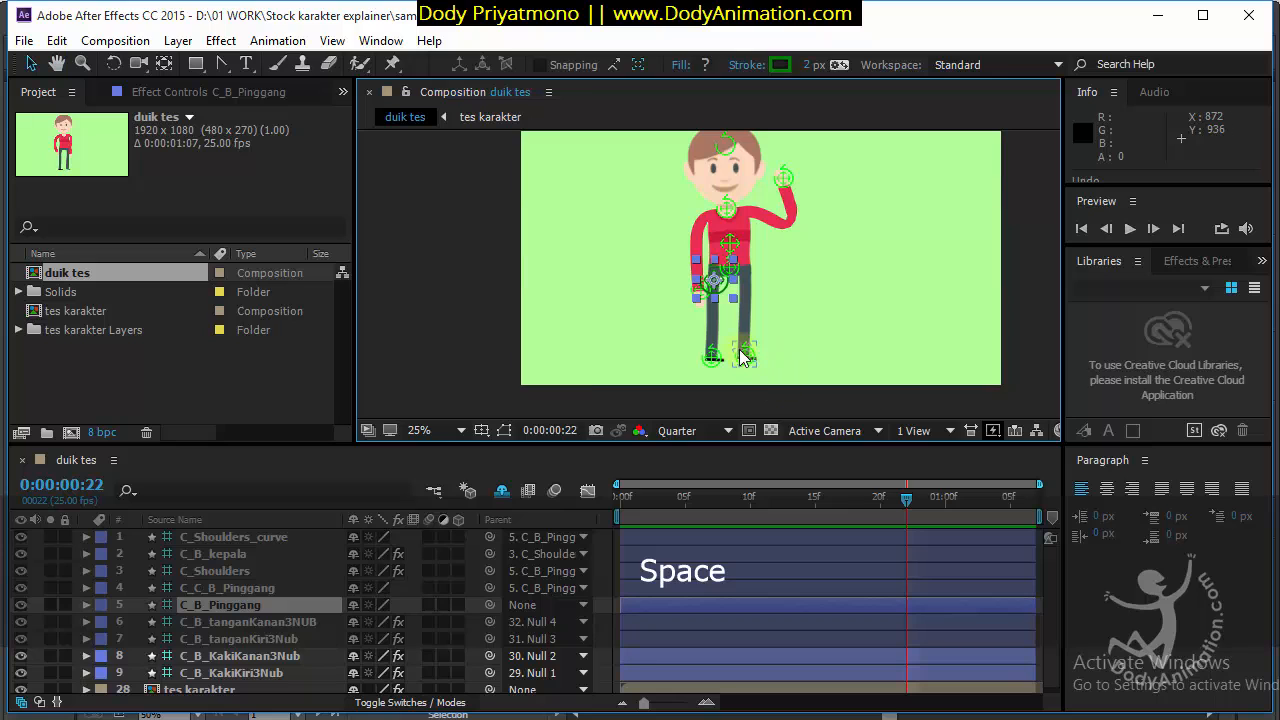
drag(742, 357, 763, 328)
click(685, 343)
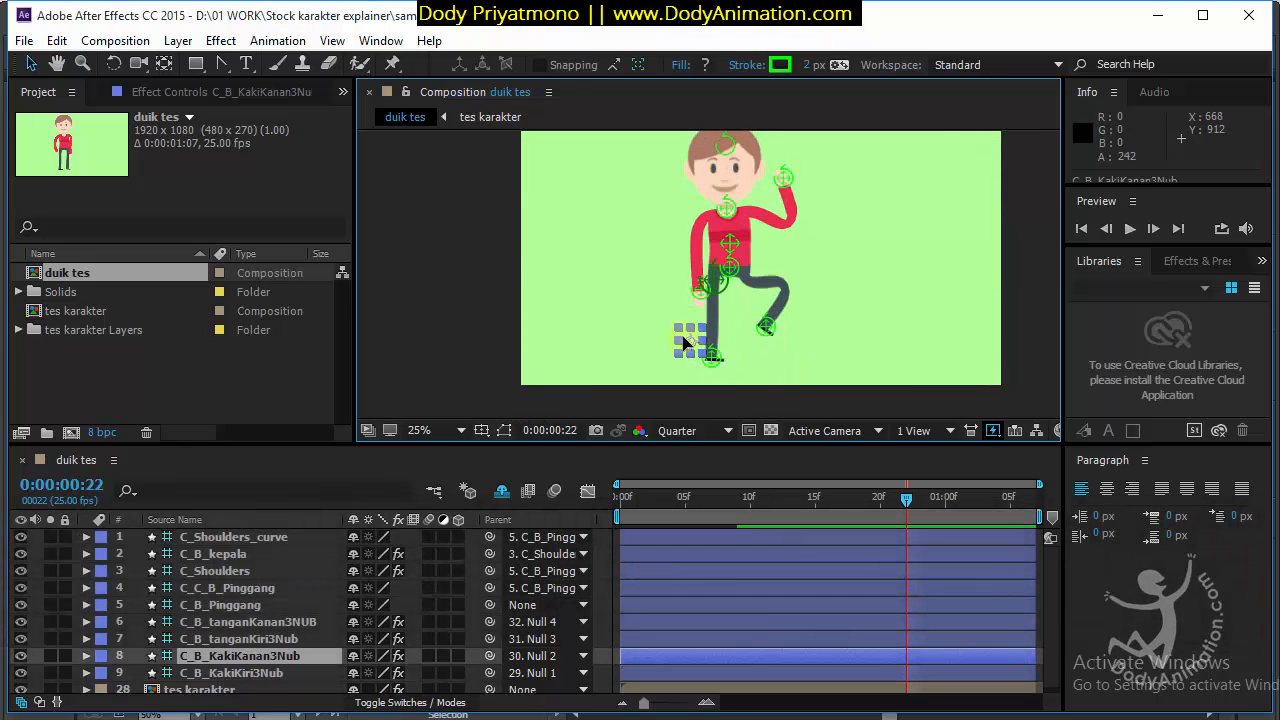
drag(685, 343, 680, 335)
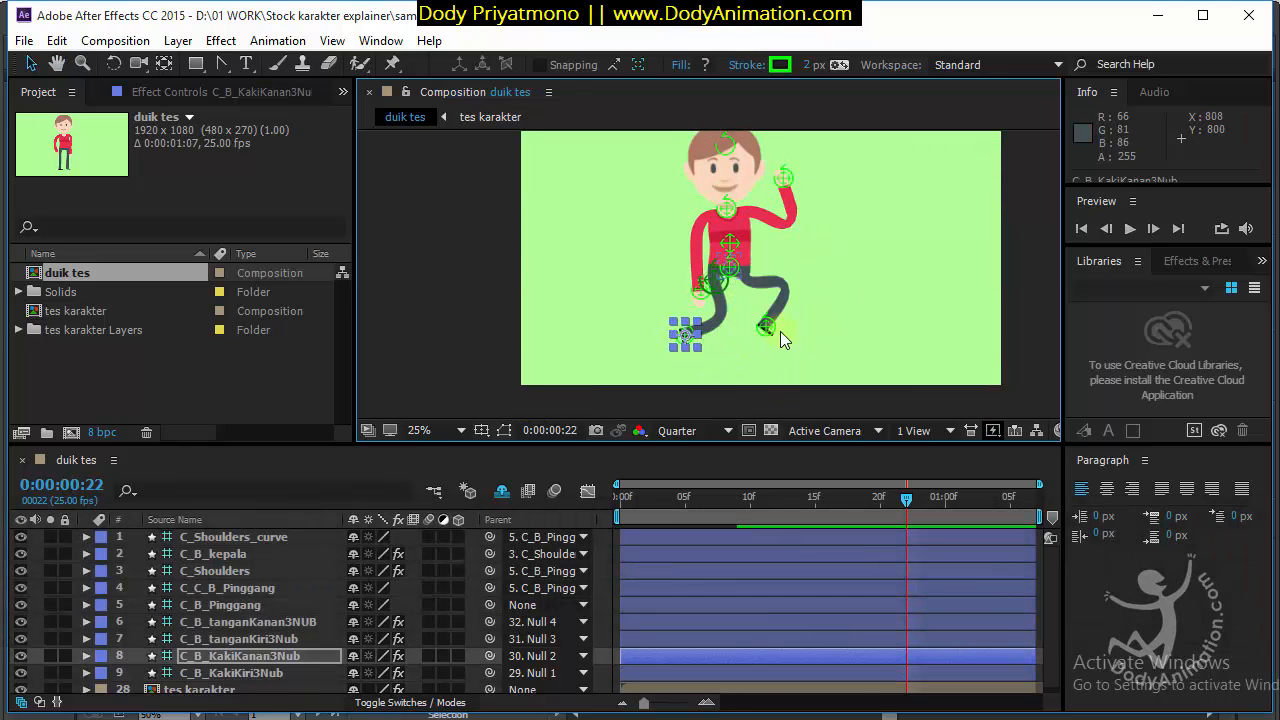
key(ctrl+z)
key(ctrl+z)
key(ctrl+z)
key(ctrl+z)
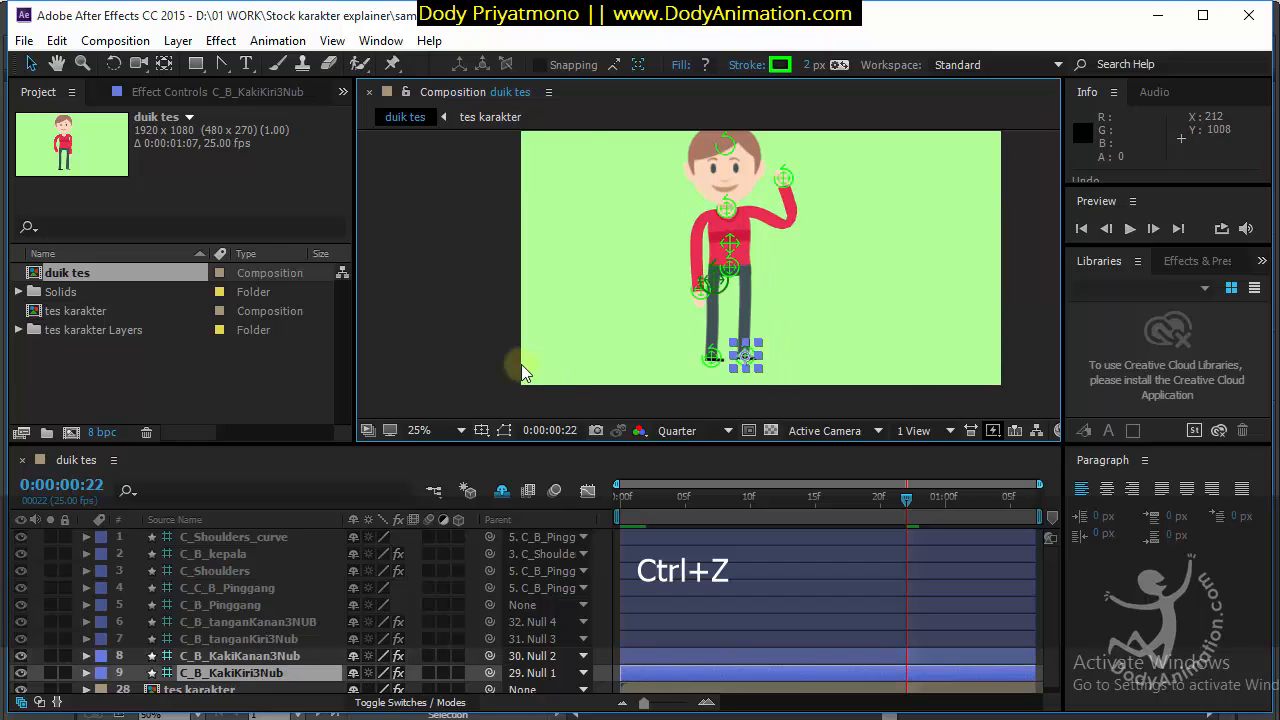
click(780, 306)
key(space)
drag(780, 306, 774, 332)
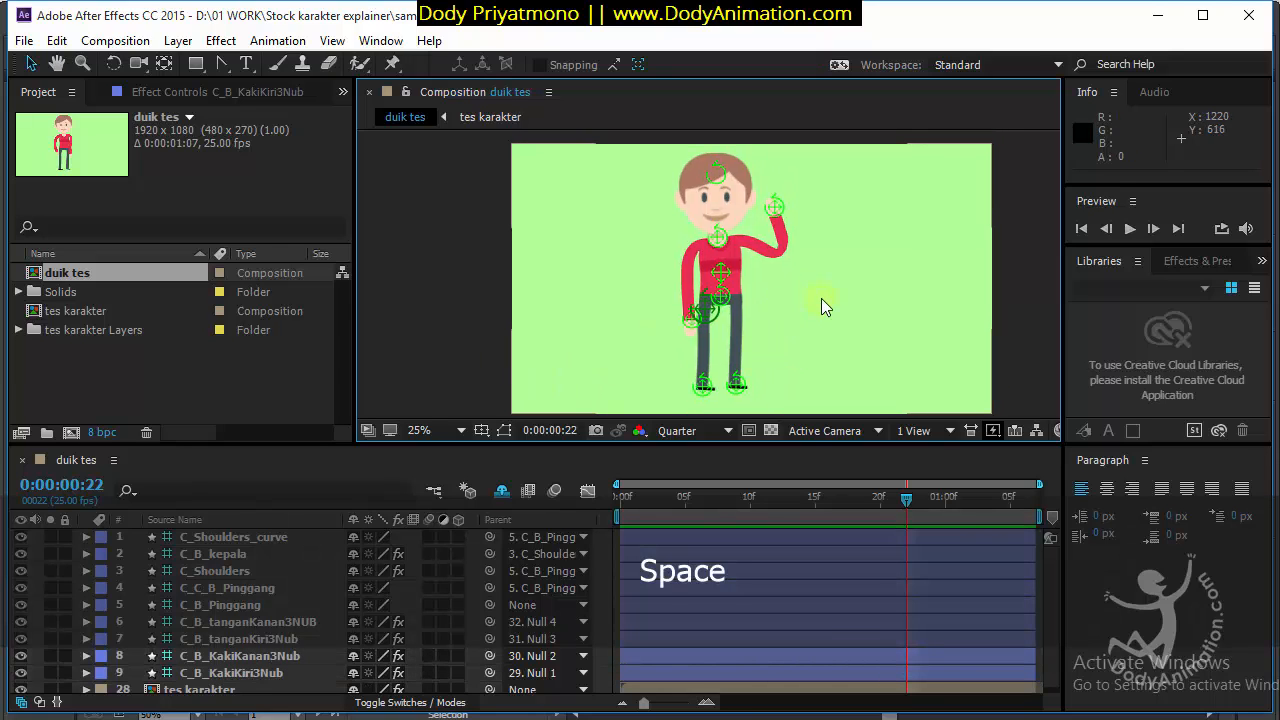
click(821, 298)
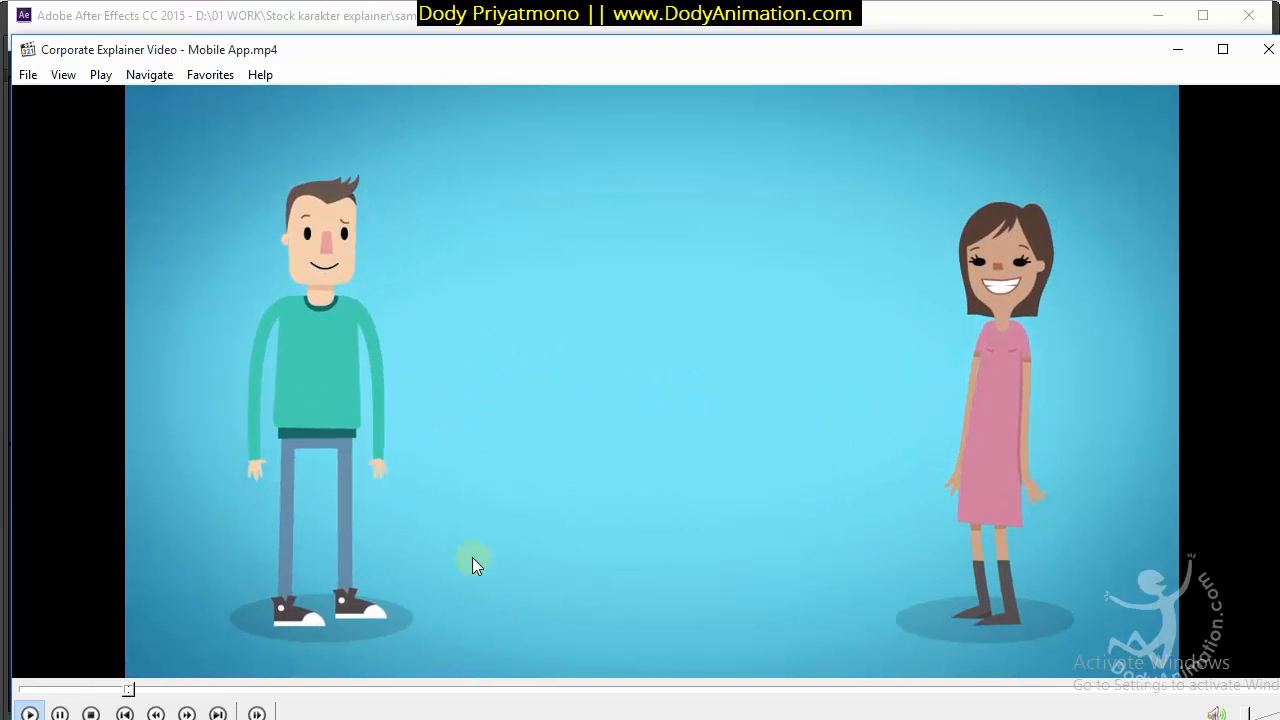
Examine the characters in Corporate Explainer Video - Mobile App.mp4, pausing on the two families, and move the player out of view
key(space)
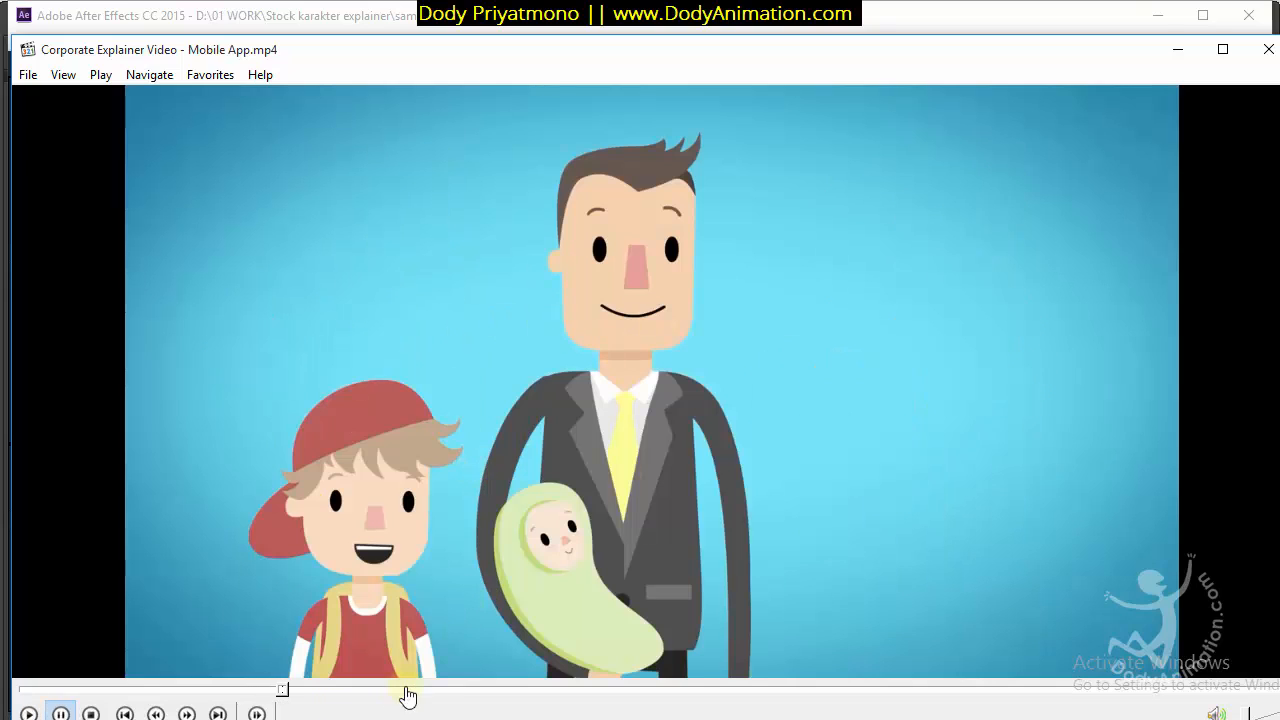
key(space)
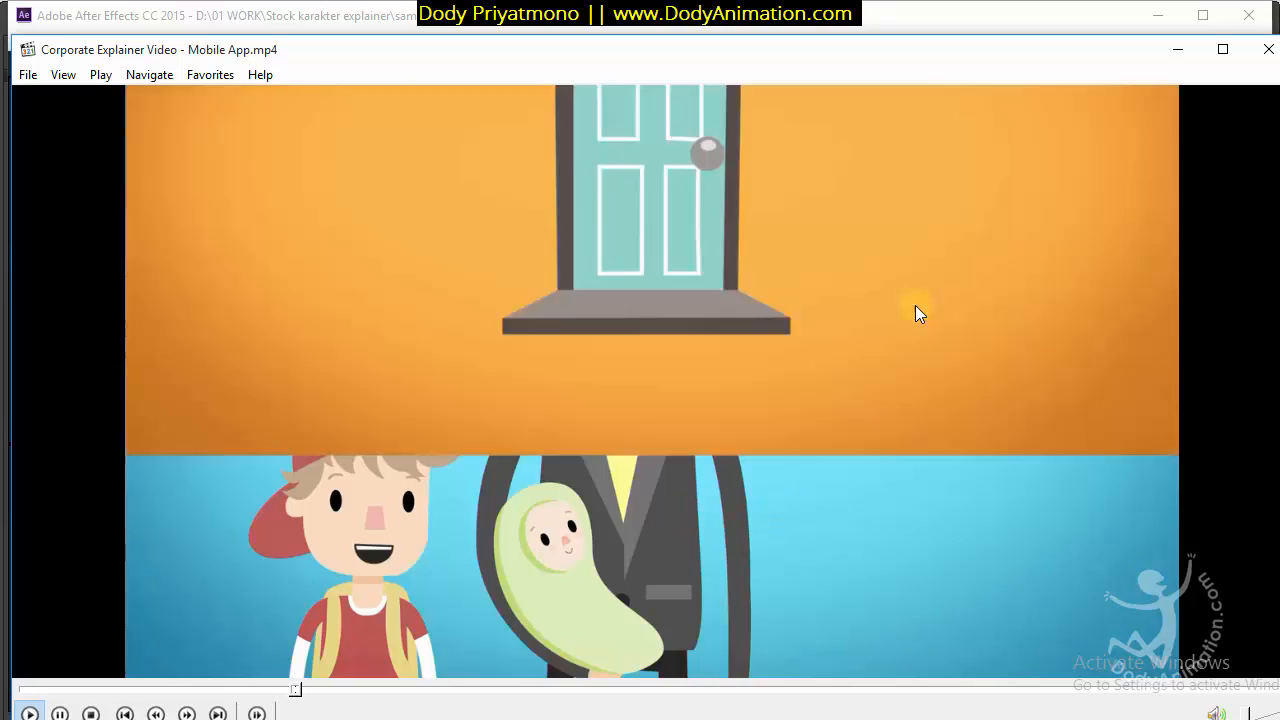
click(418, 689)
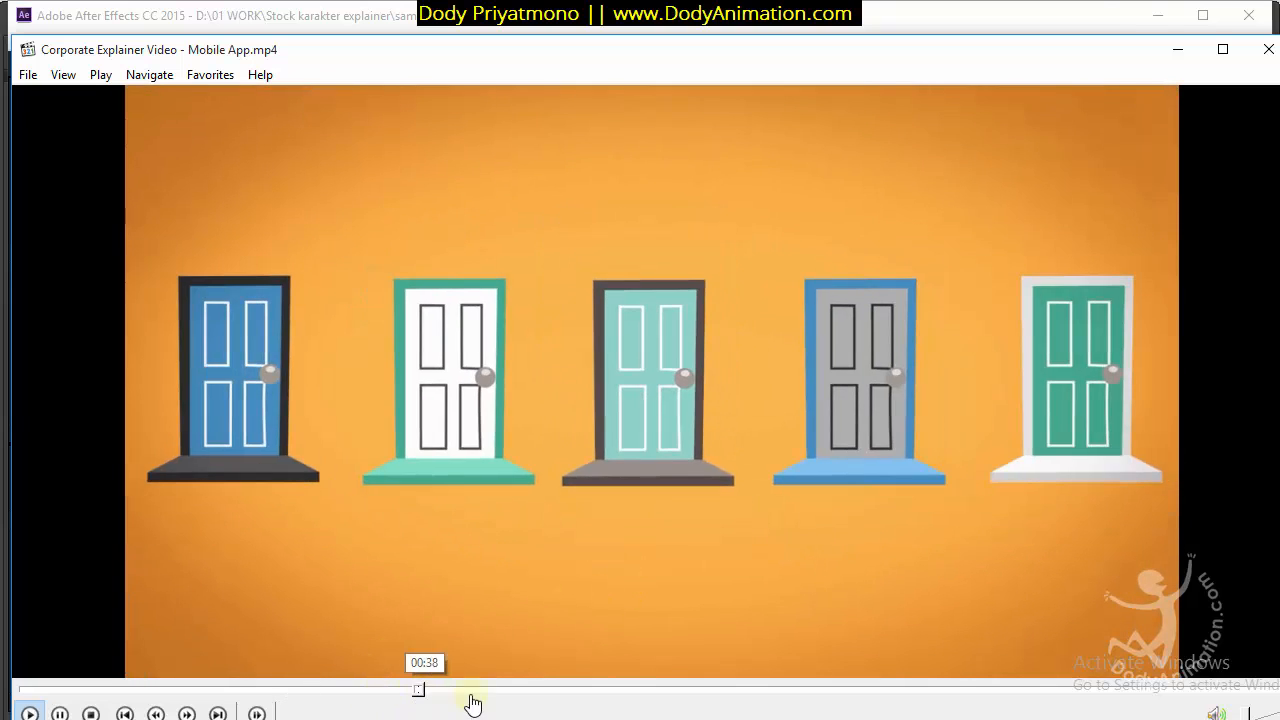
click(306, 689)
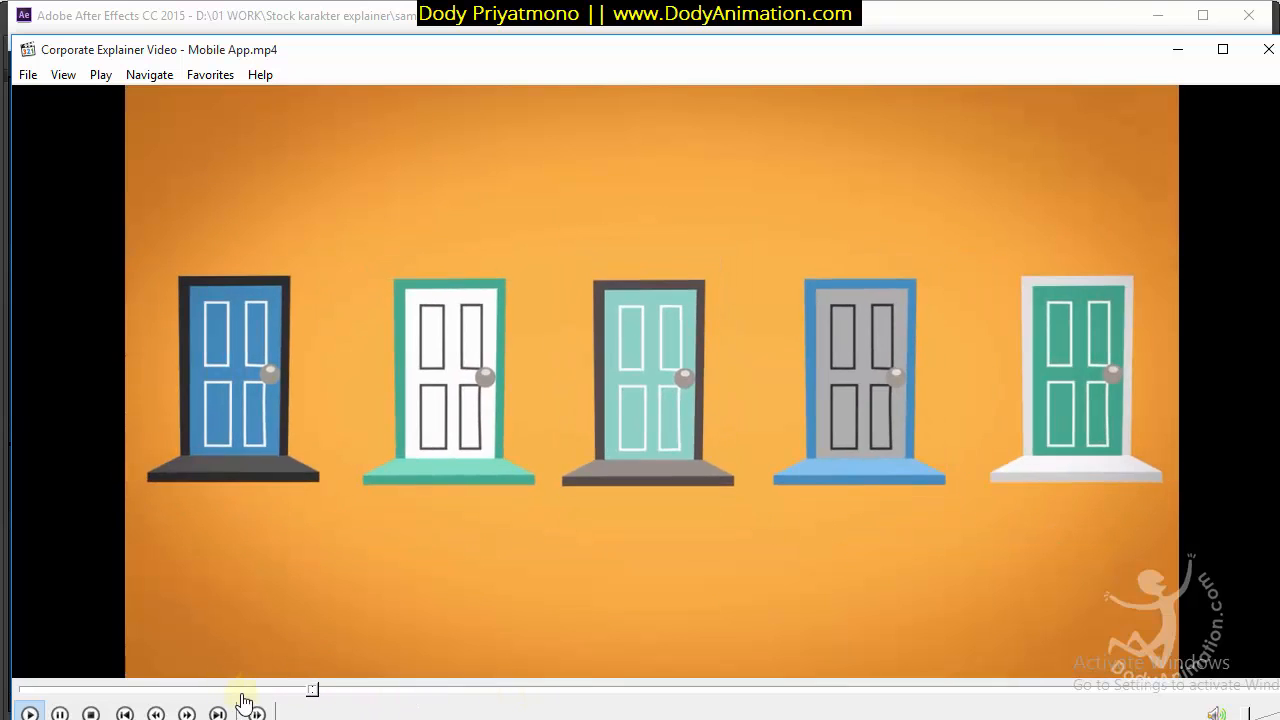
click(254, 689)
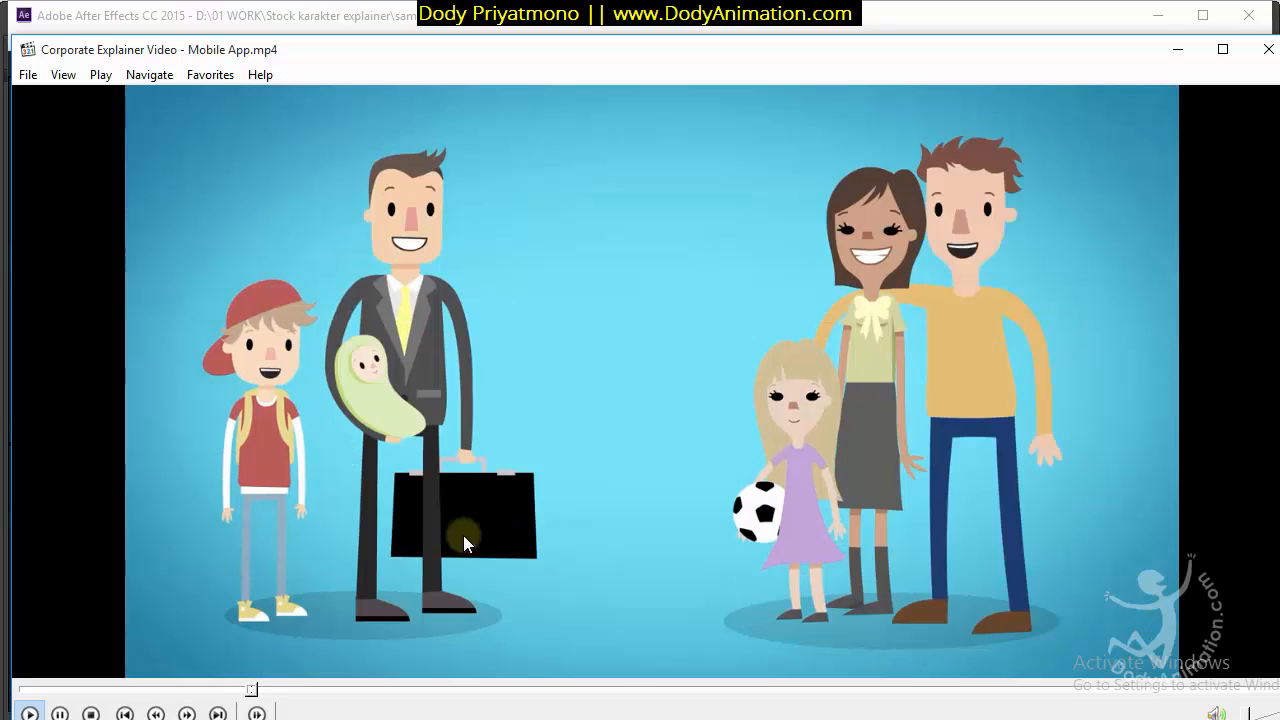
key(space)
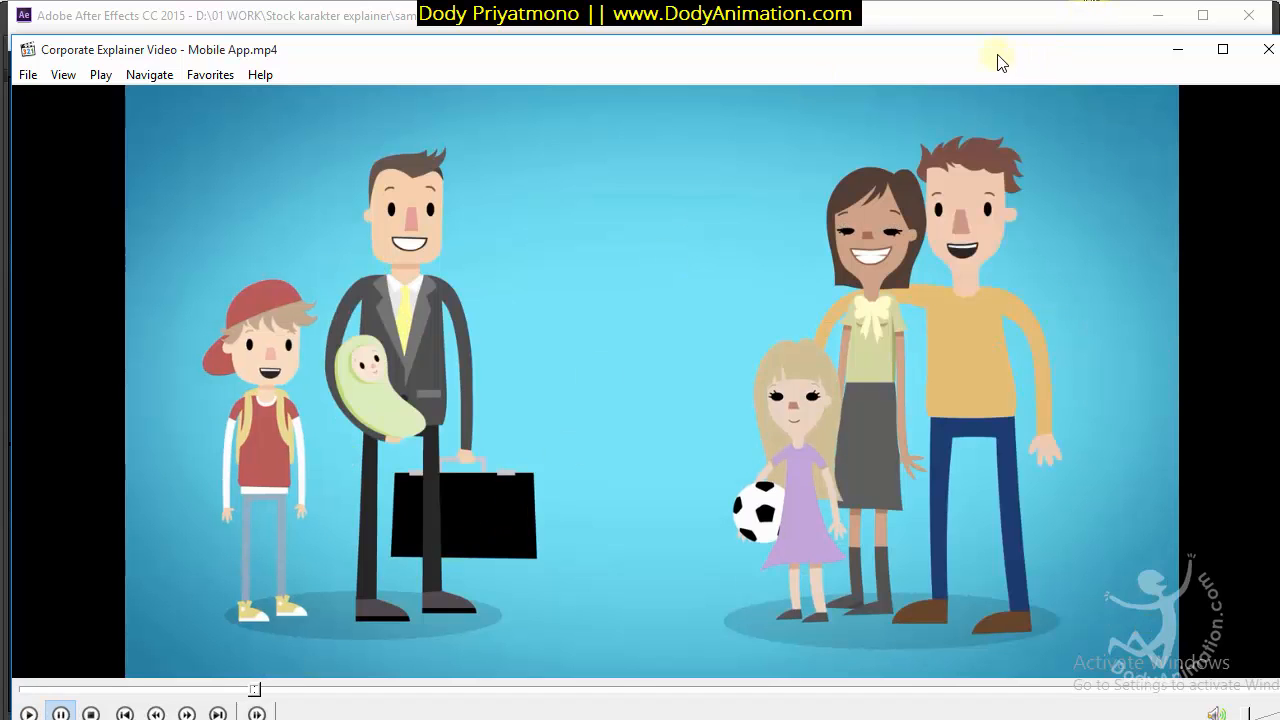
drag(592, 51, 1279, 150)
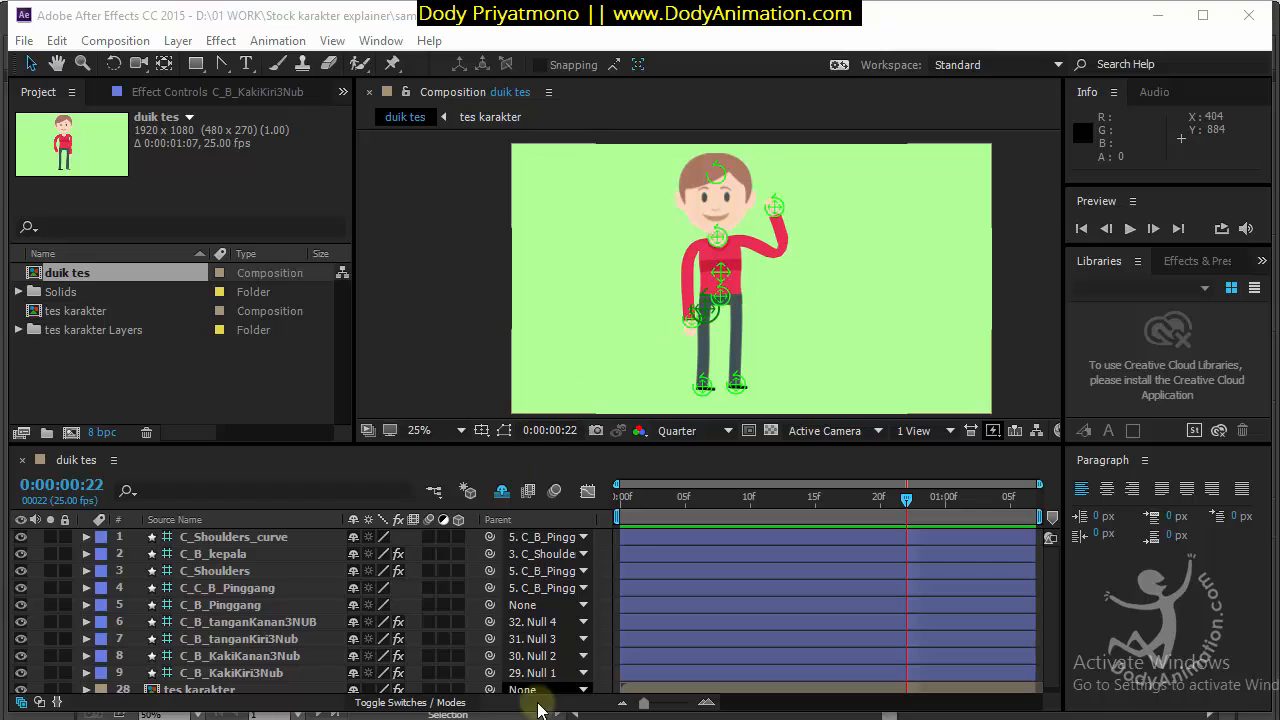
Switch to Illustrator and start a new document with the Video and Film profile and the HDTV 1080 size
key(alt+Tab)
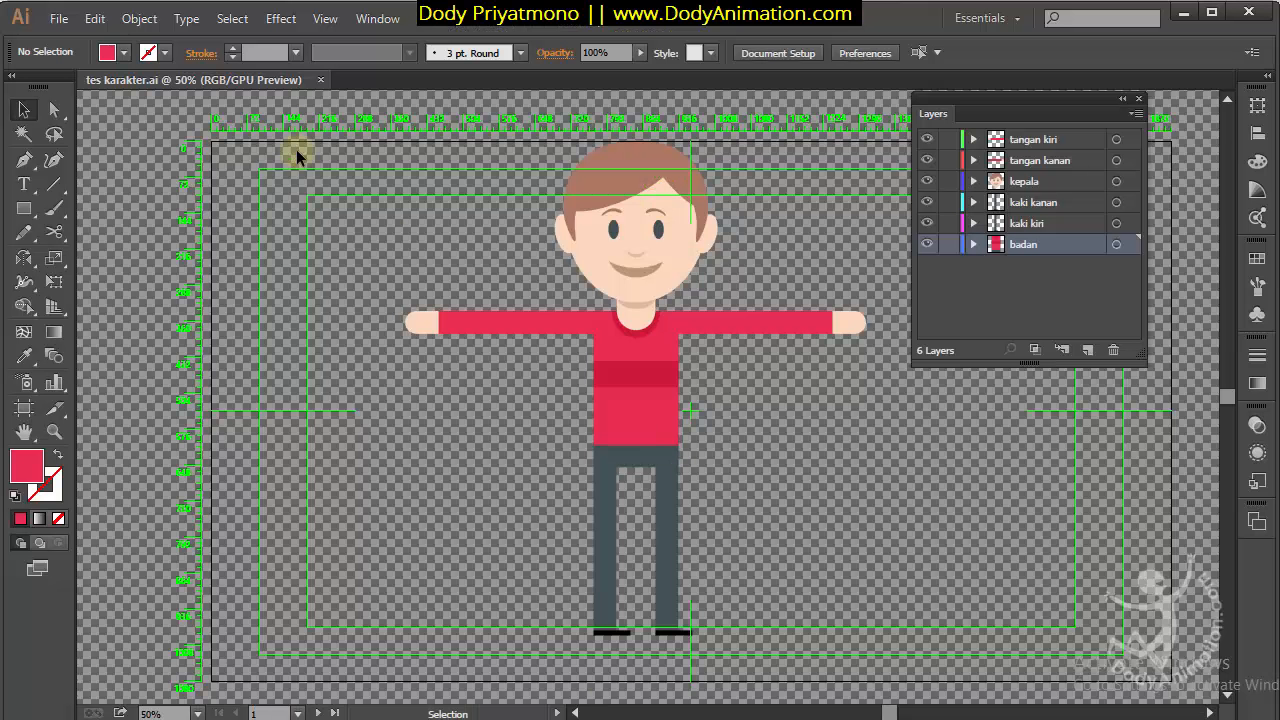
click(58, 18)
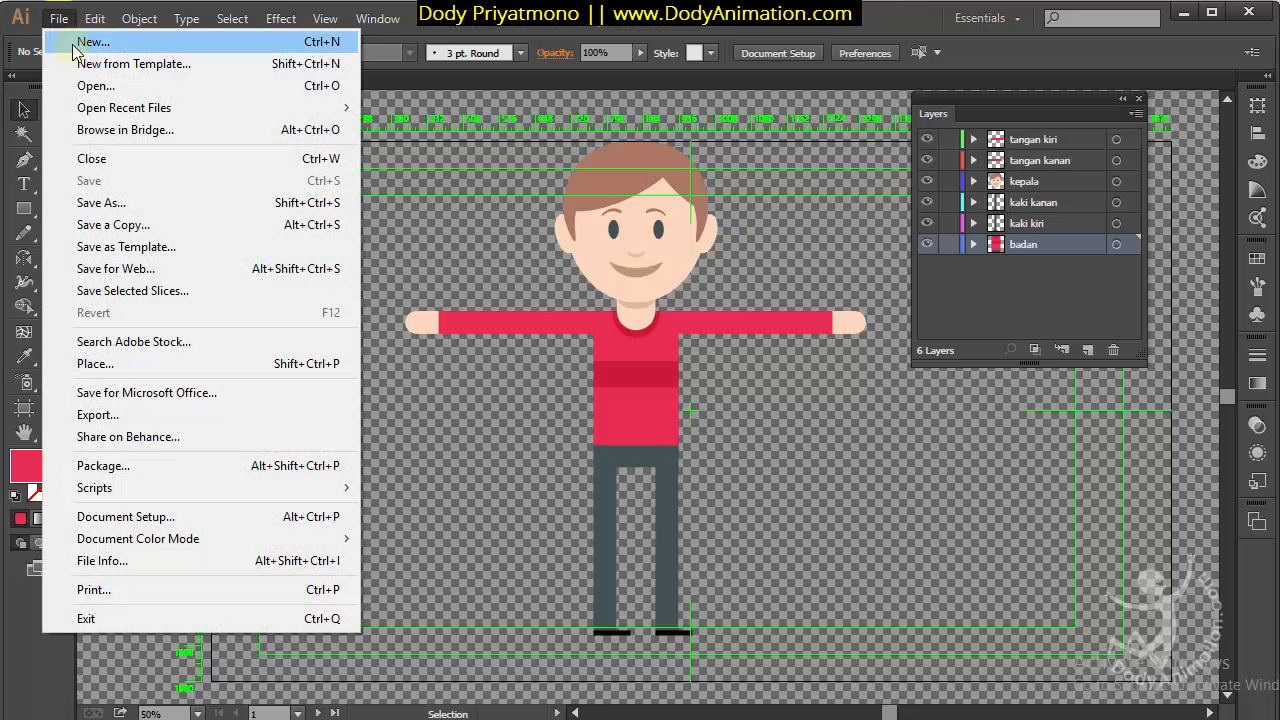
click(80, 43)
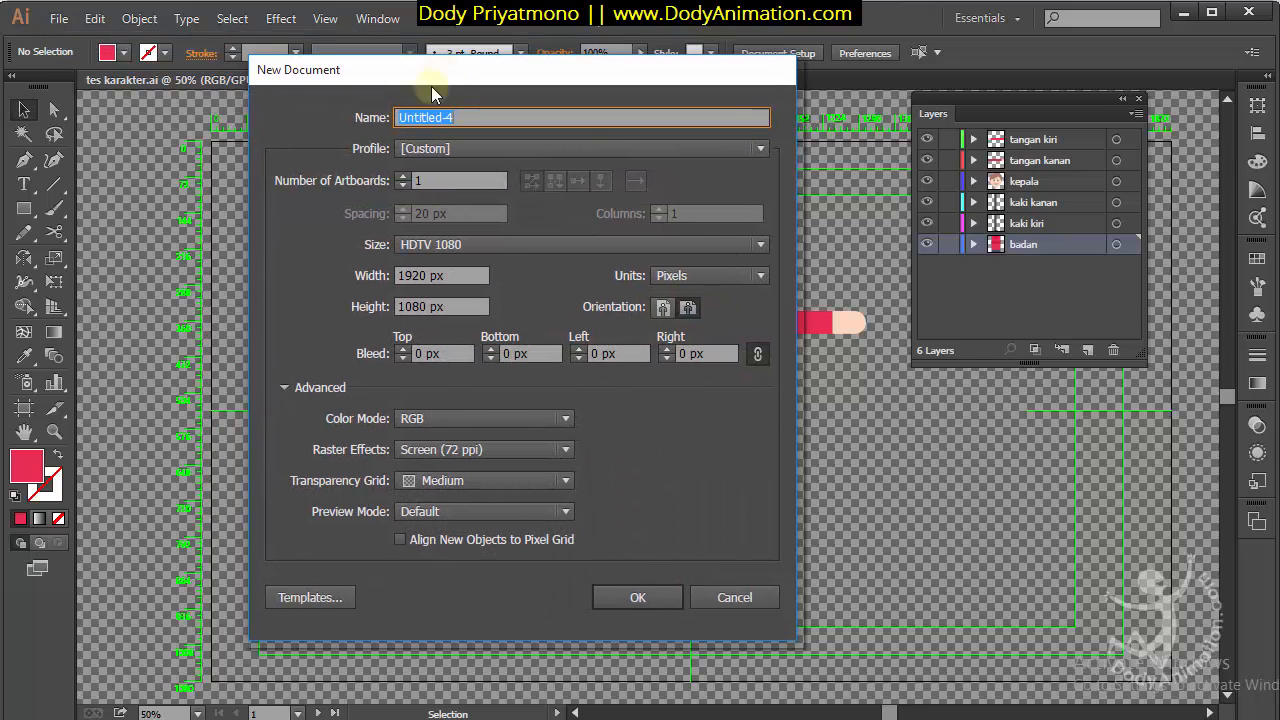
click(418, 148)
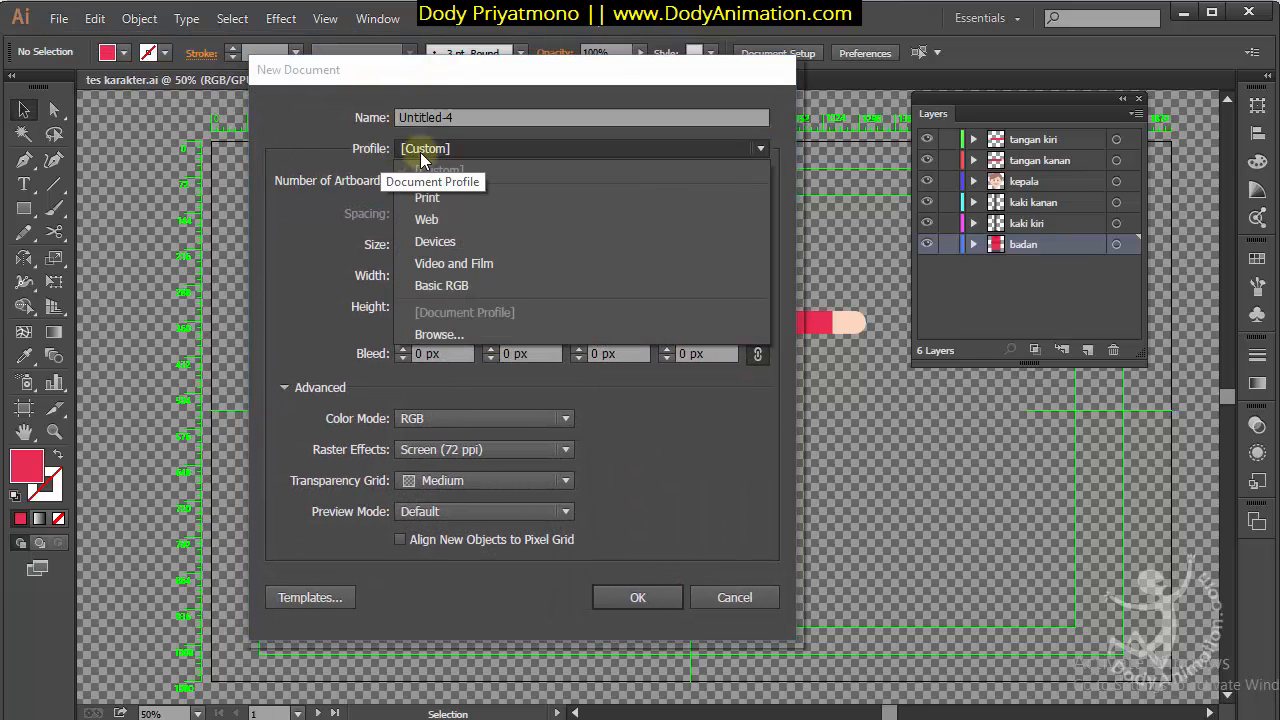
click(432, 263)
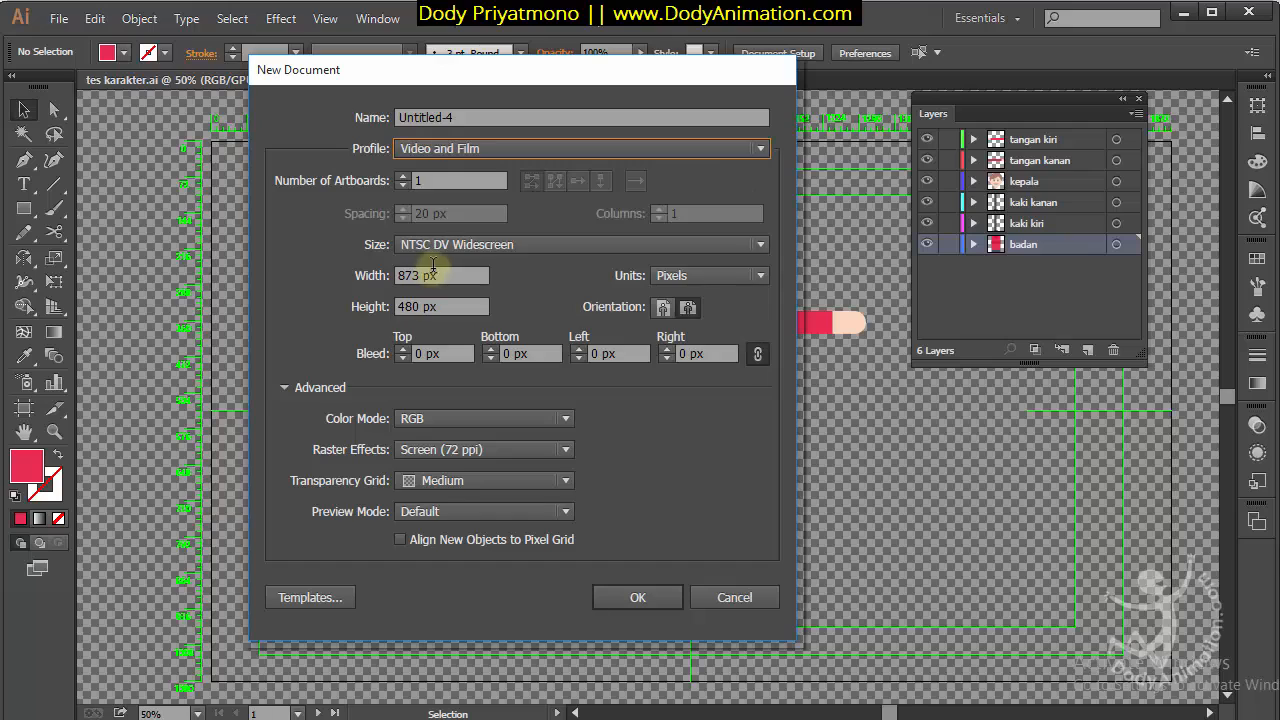
click(482, 244)
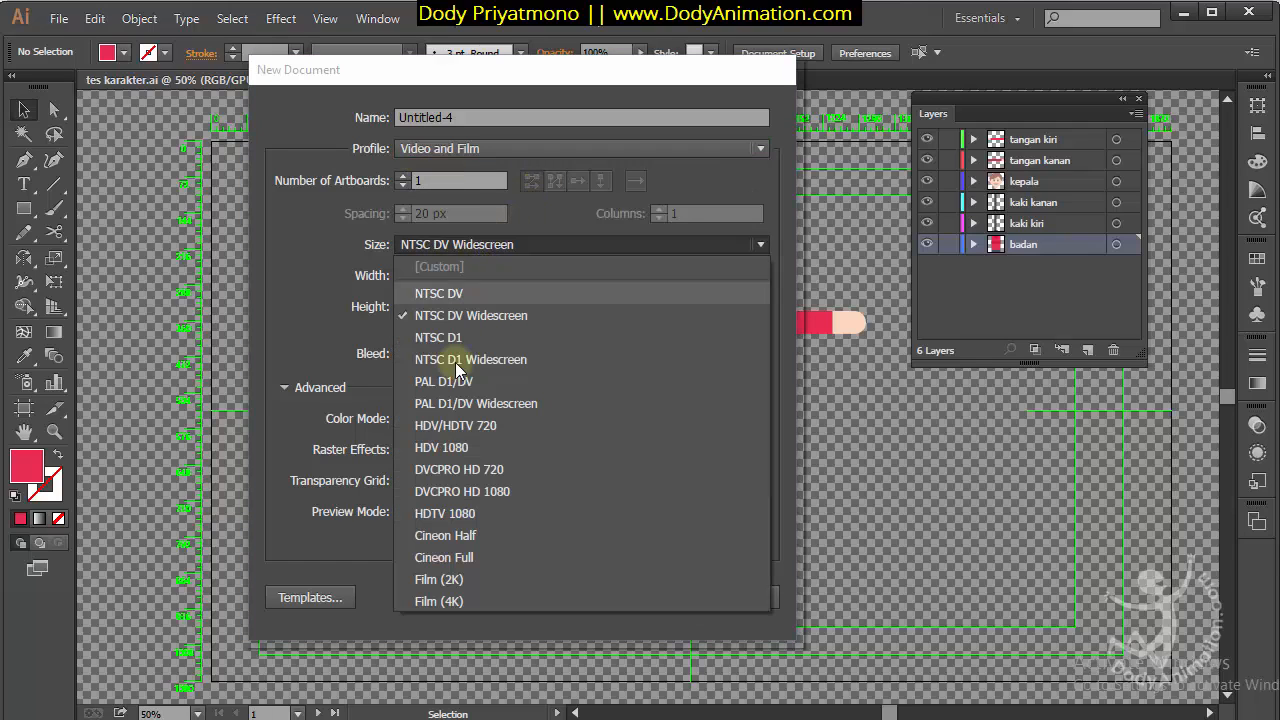
click(462, 519)
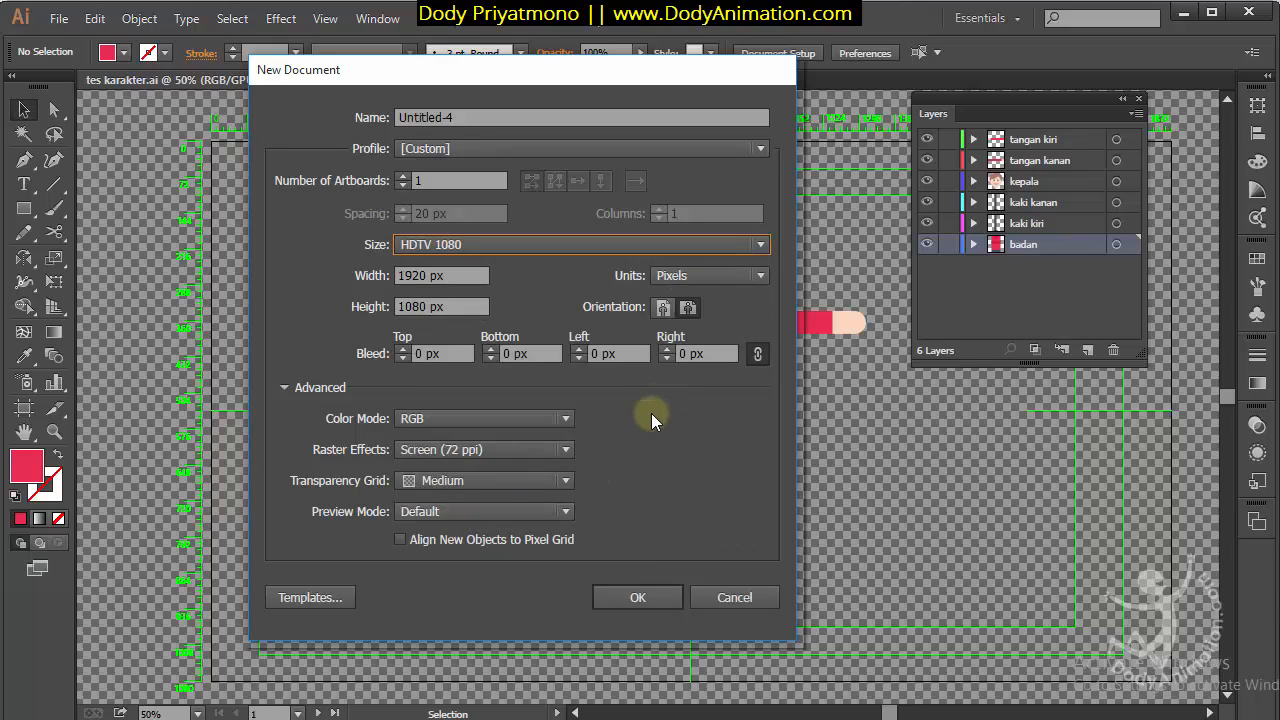
Choose RGB as the new document's color mode and create the document
click(433, 418)
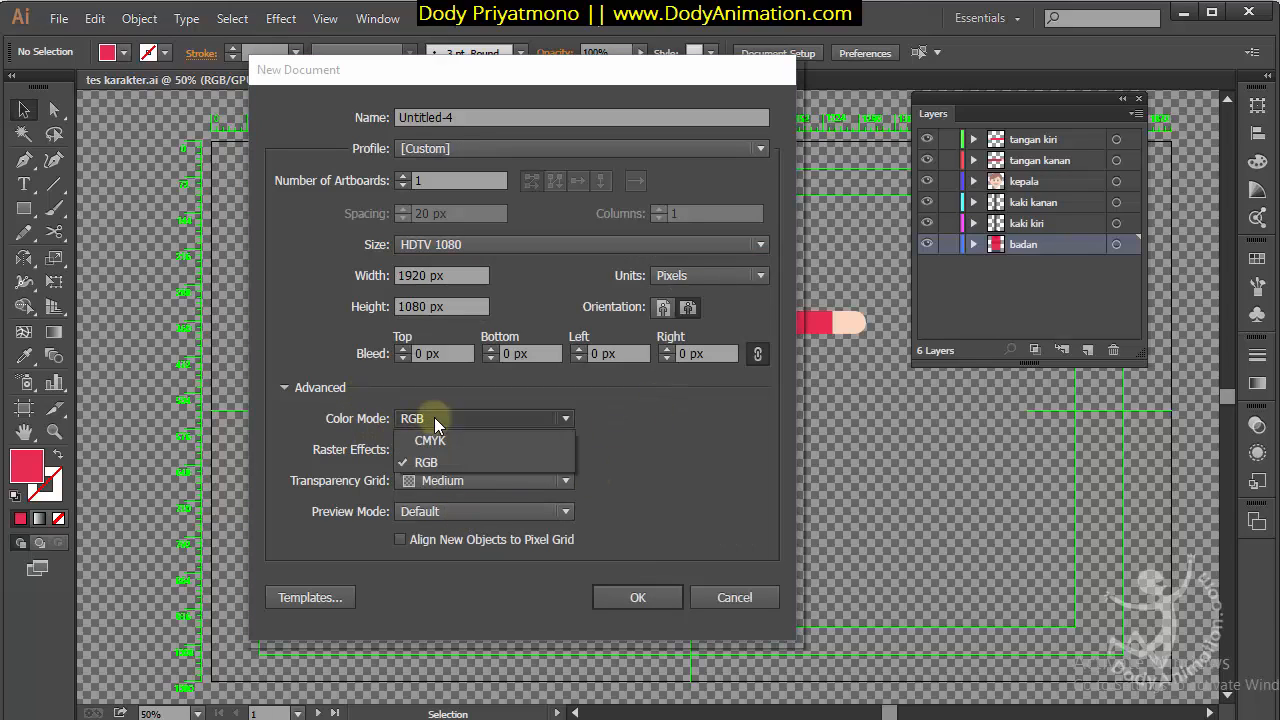
click(468, 459)
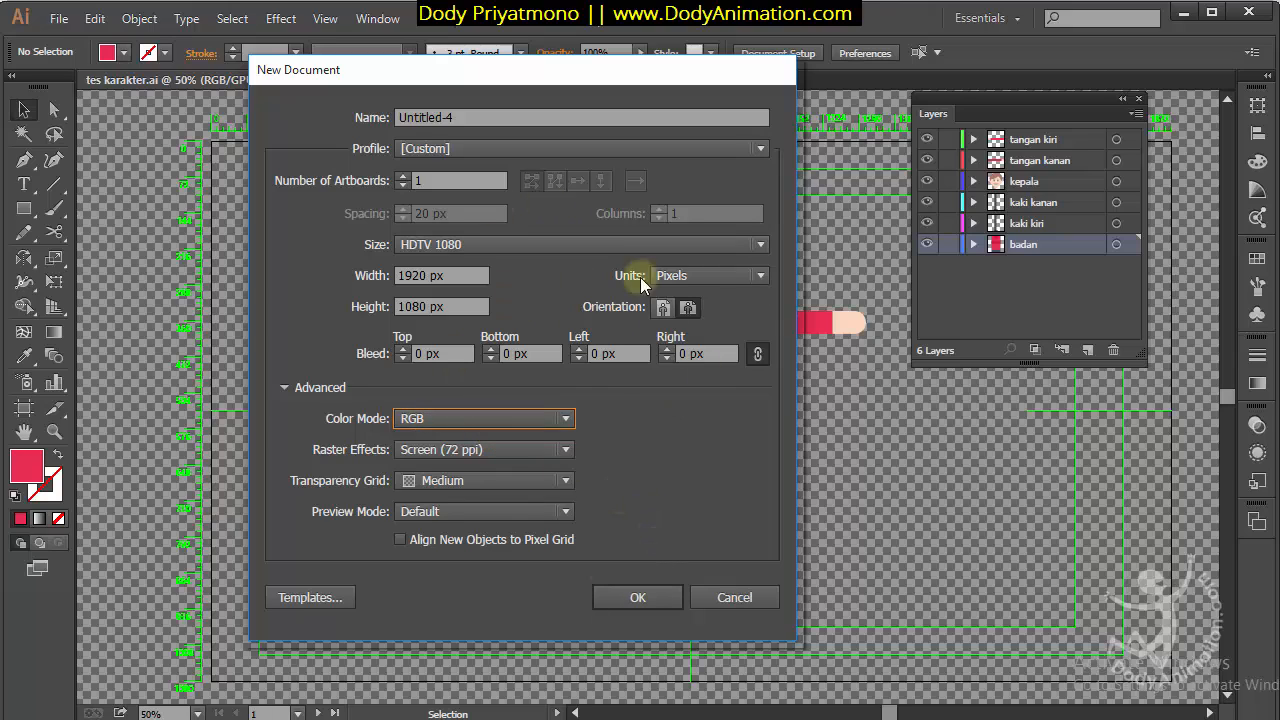
click(617, 598)
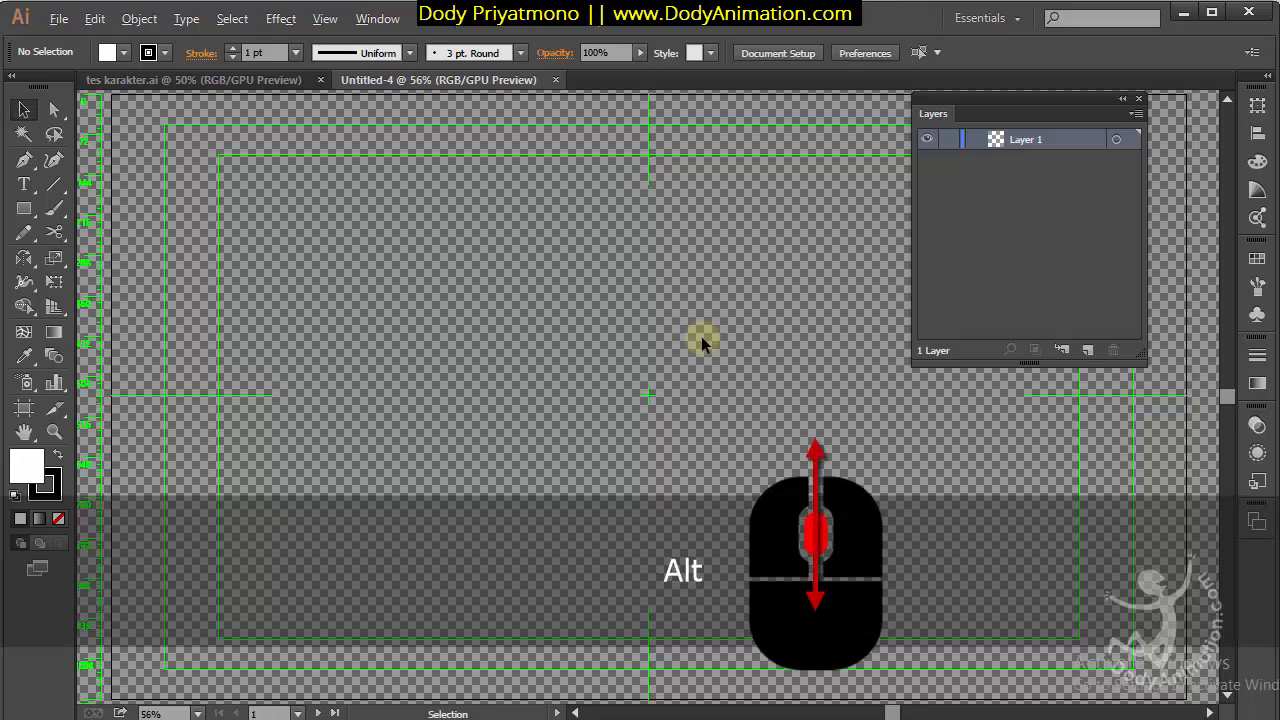
Examine the empty artboard at several magnifications, zooming in and out directly and with the Zoom tool
scroll(701, 340, down, 5)
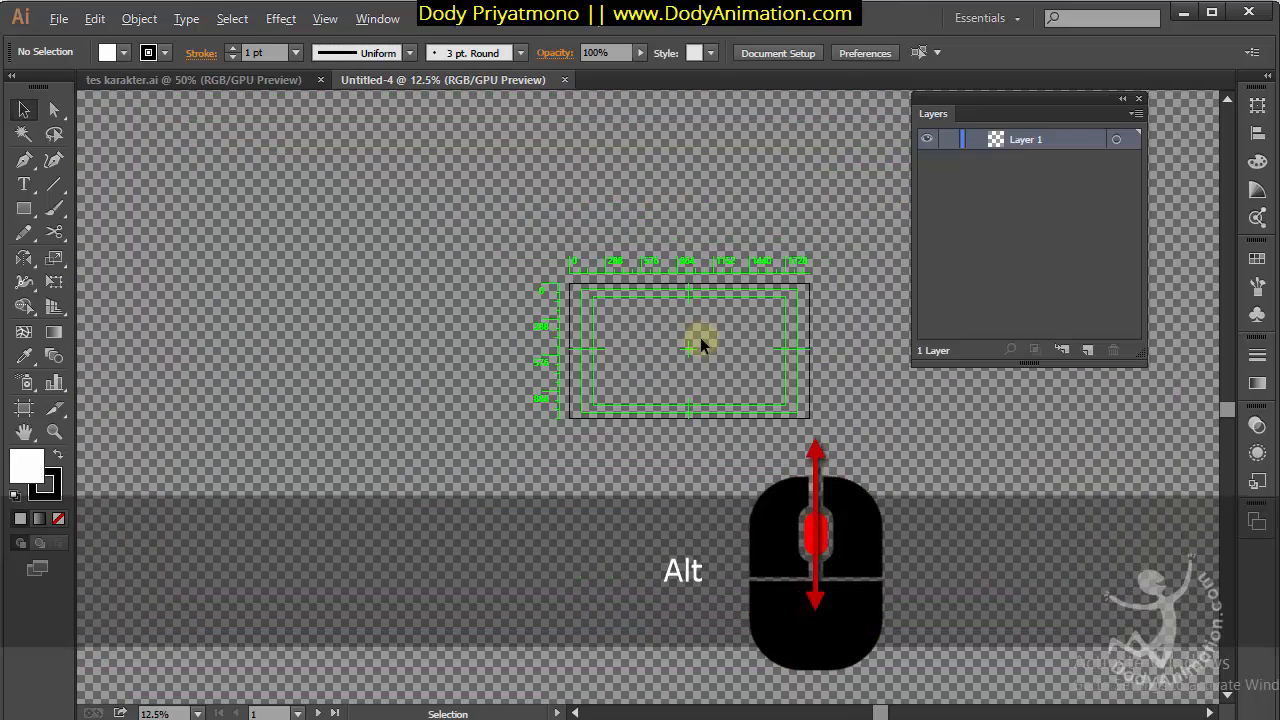
scroll(701, 340, up, 2)
scroll(701, 340, down, 1)
scroll(700, 343, up, 4)
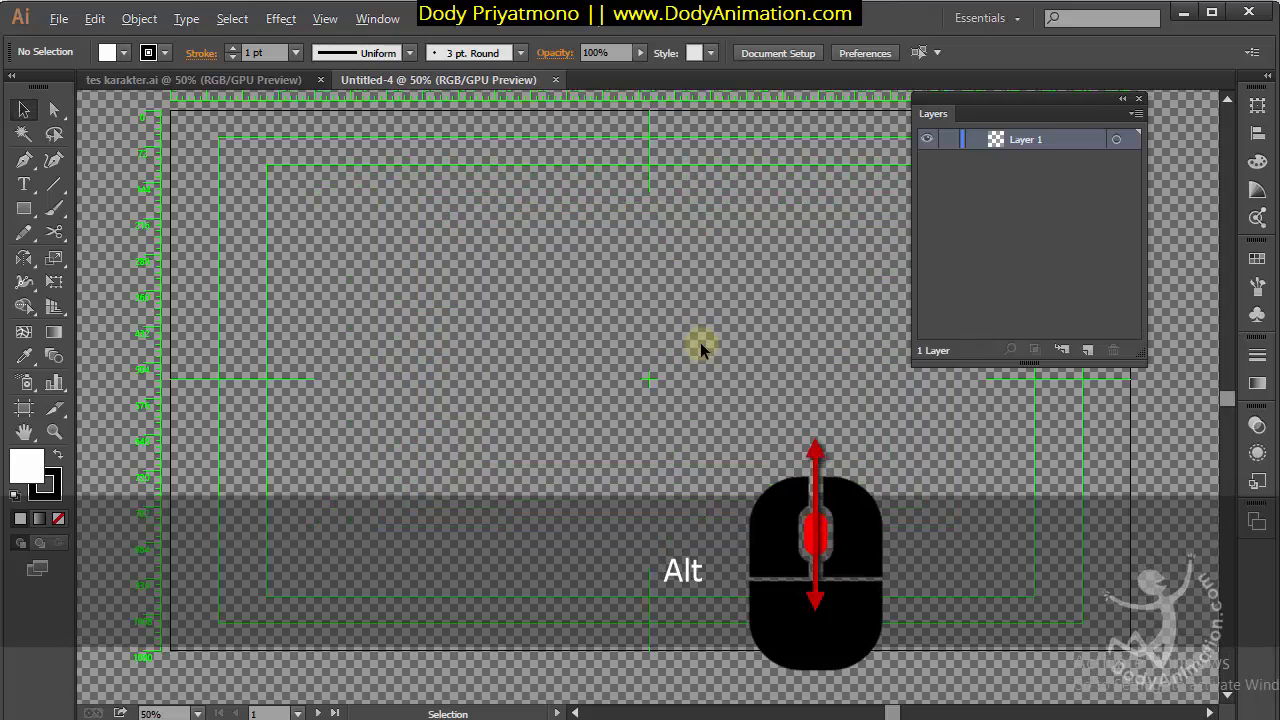
scroll(700, 343, down, 3)
scroll(700, 343, up, 3)
scroll(701, 348, down, 1)
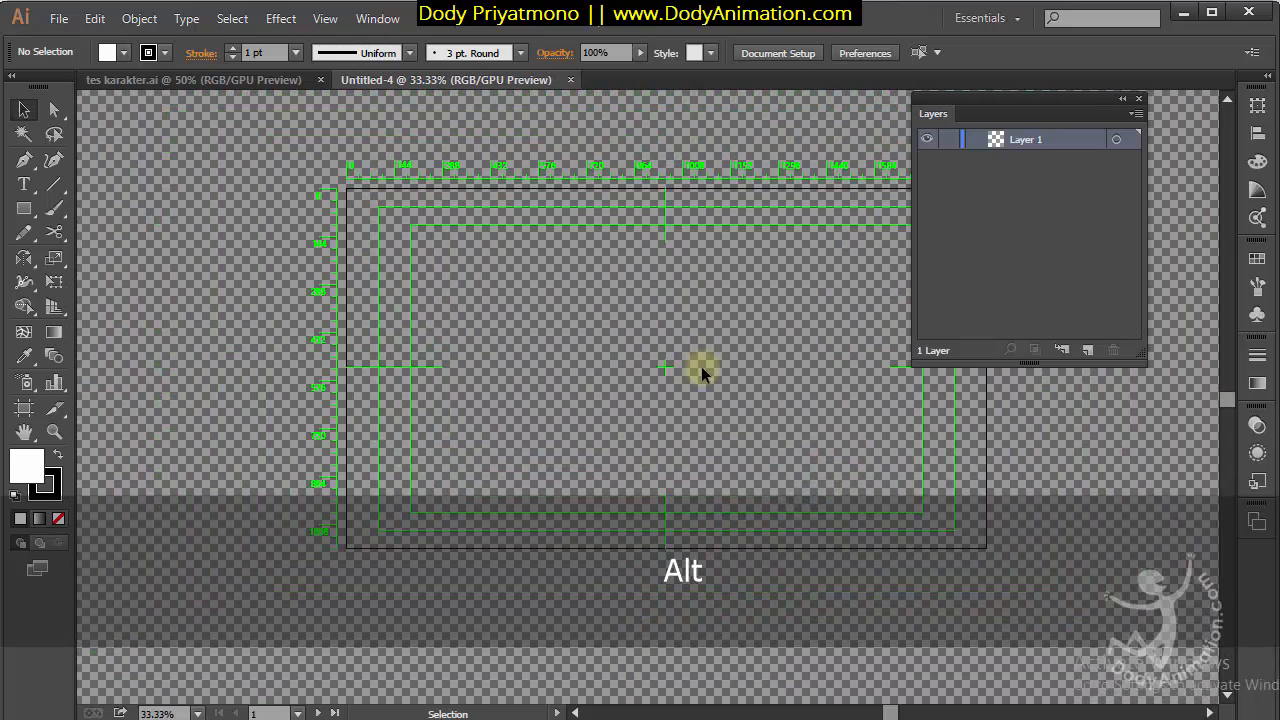
click(55, 432)
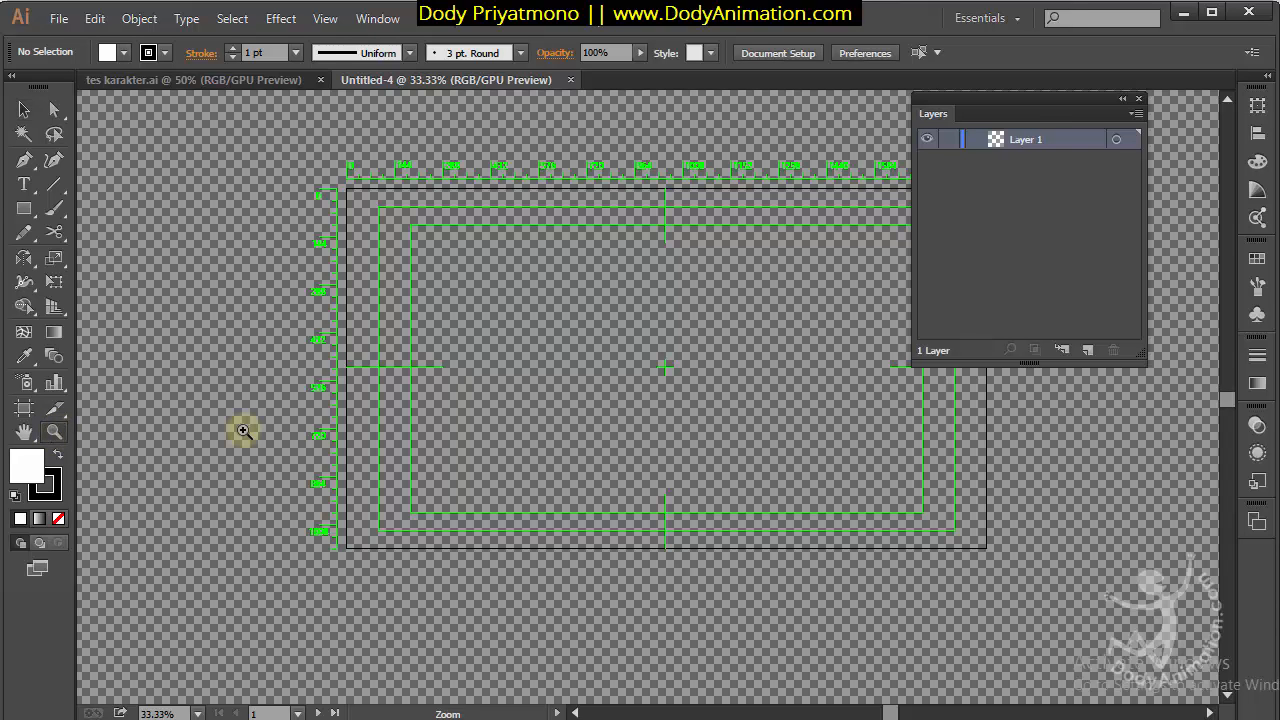
click(638, 376)
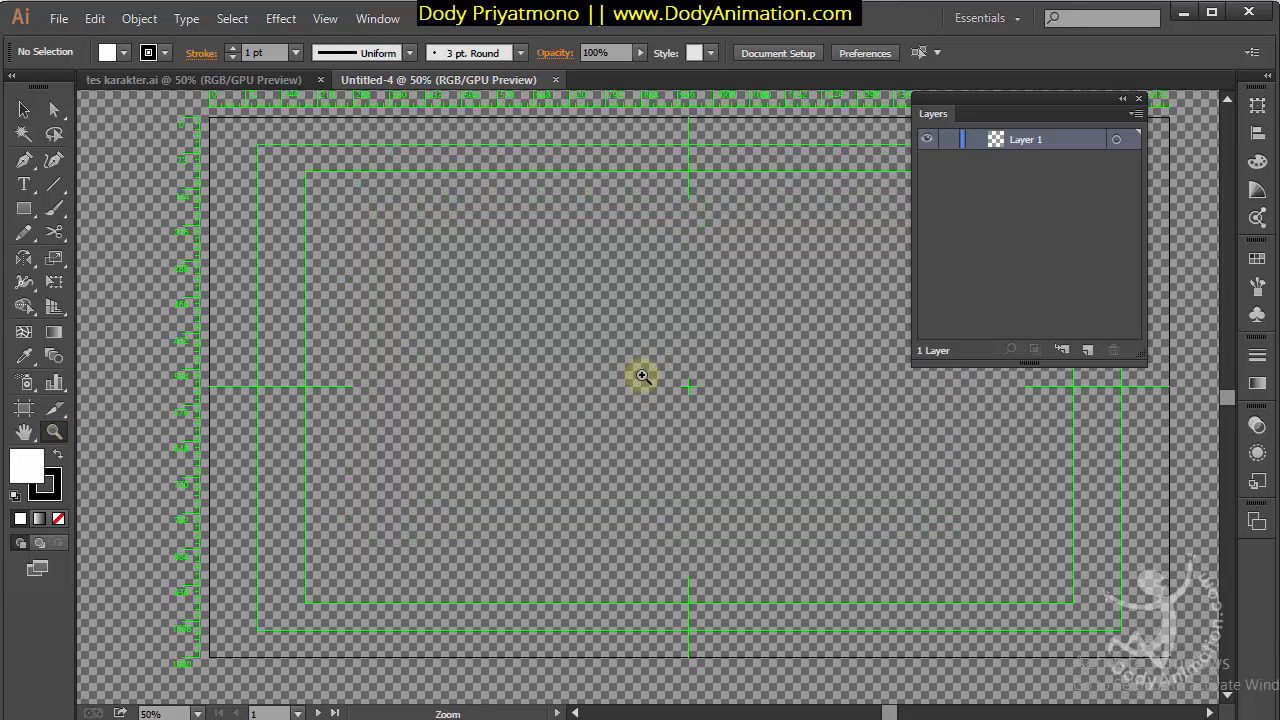
click(643, 376)
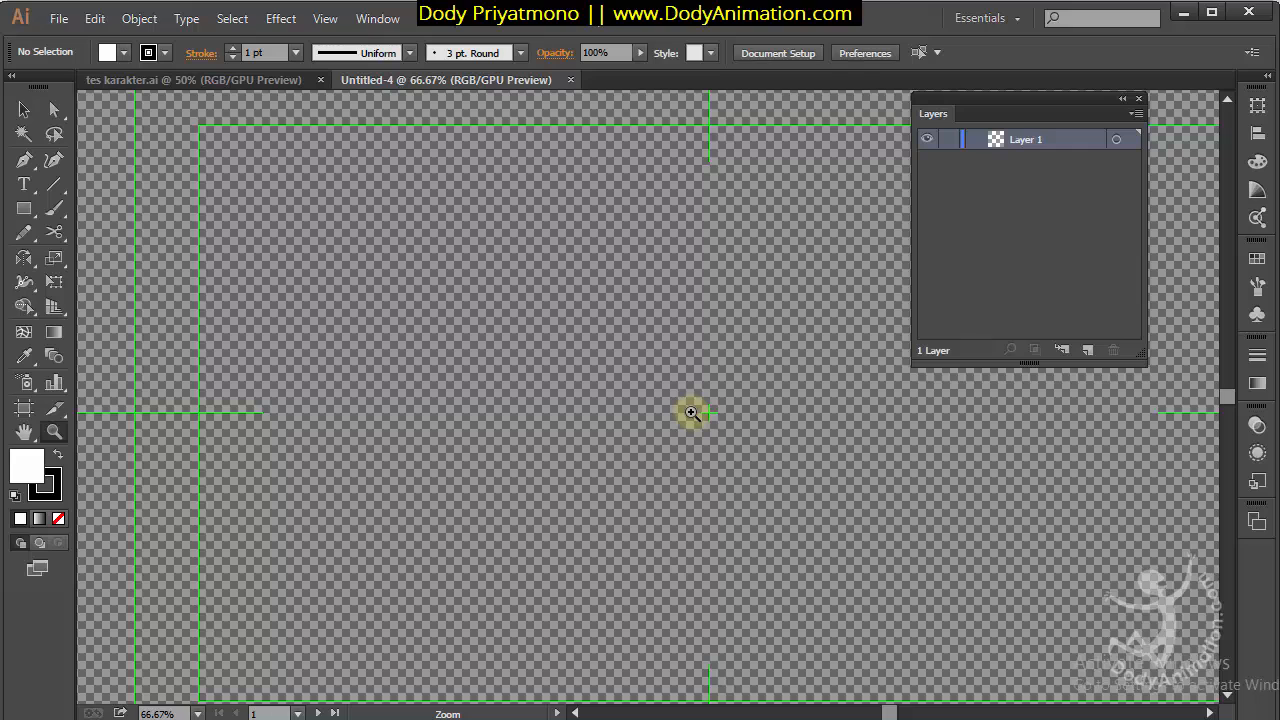
key(alt)
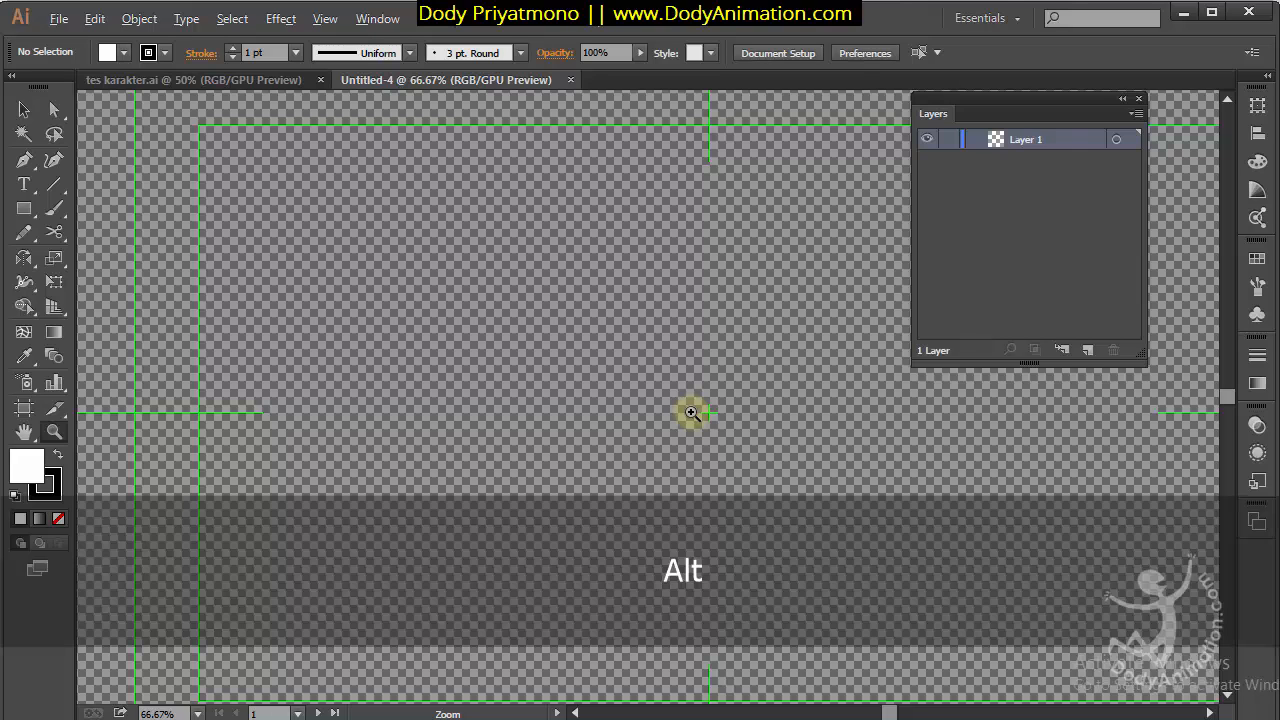
alt+click(691, 412)
alt+click(691, 412)
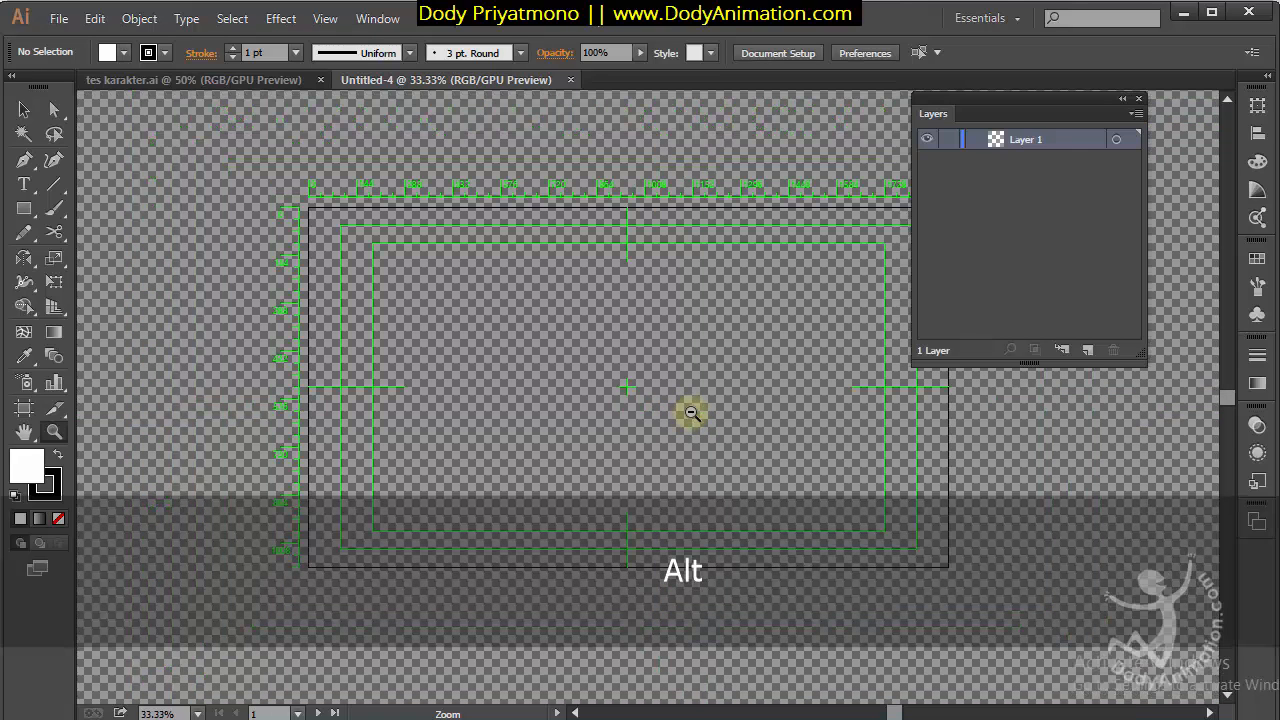
alt+click(670, 428)
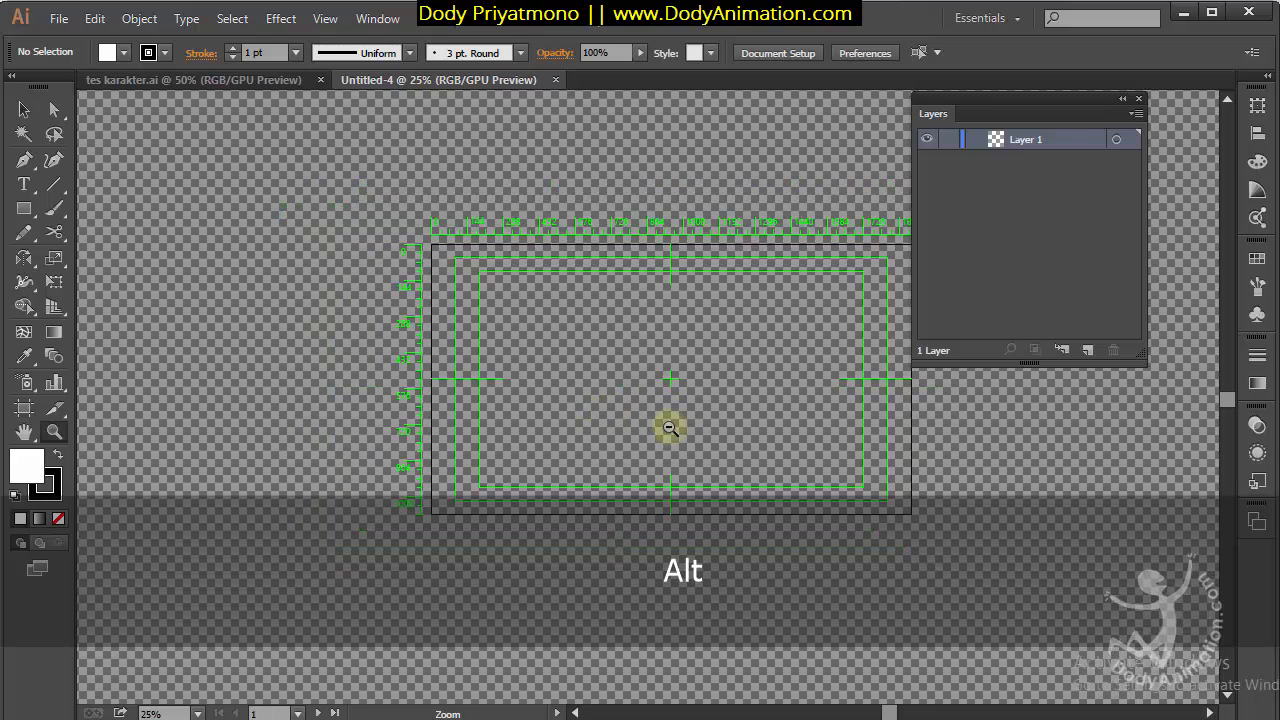
click(670, 428)
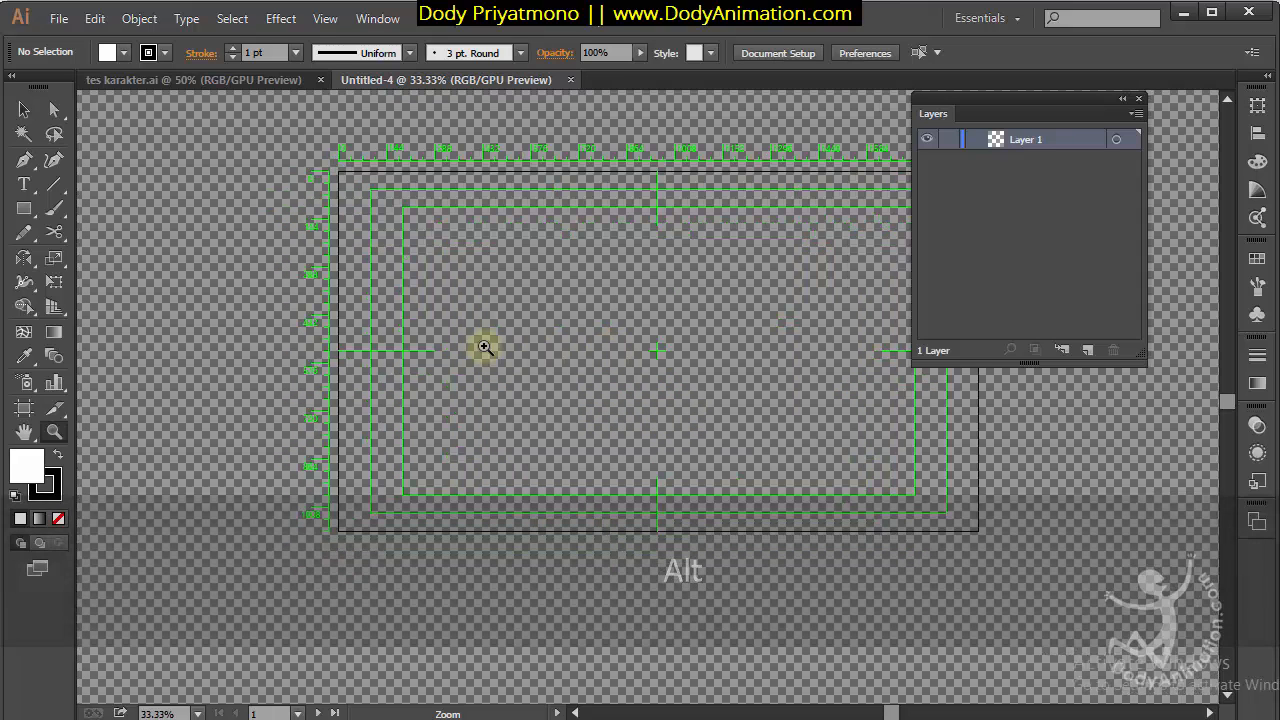
Pan around the empty artboard with the Hand tool and temporary panning, ending with the whole artboard in view at 50%
click(23, 110)
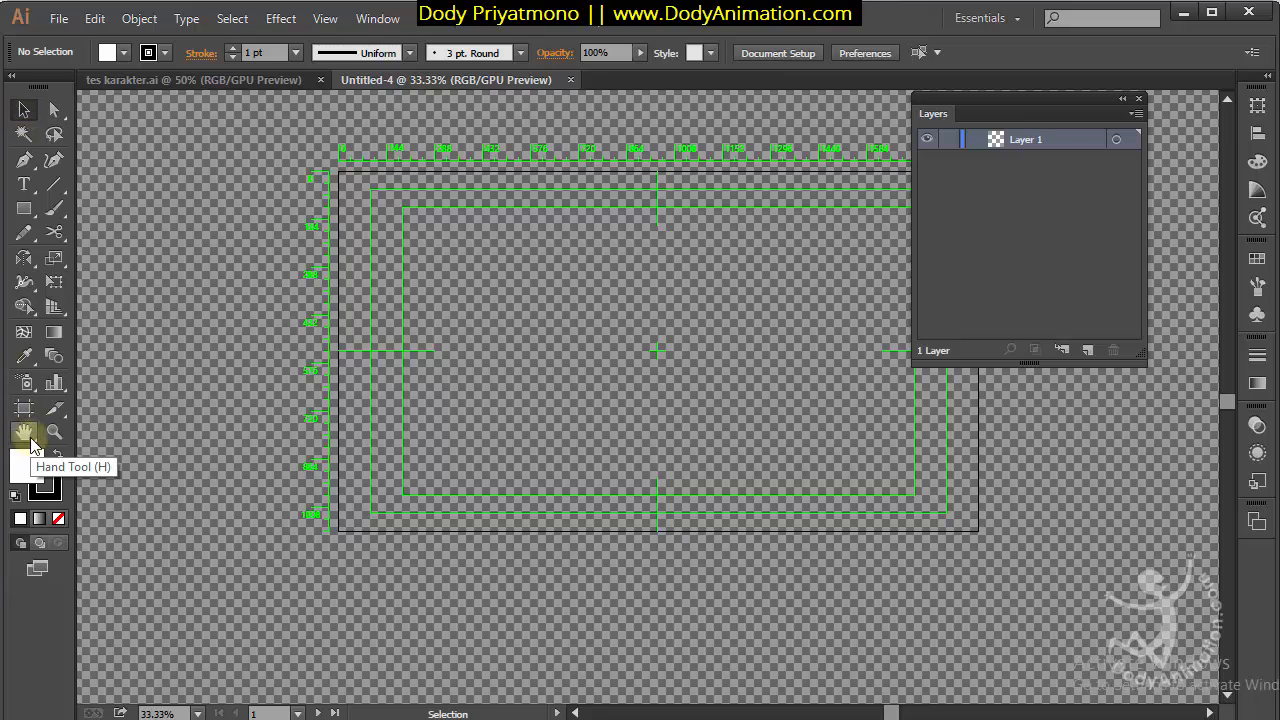
click(24, 432)
drag(689, 403, 609, 377)
click(24, 110)
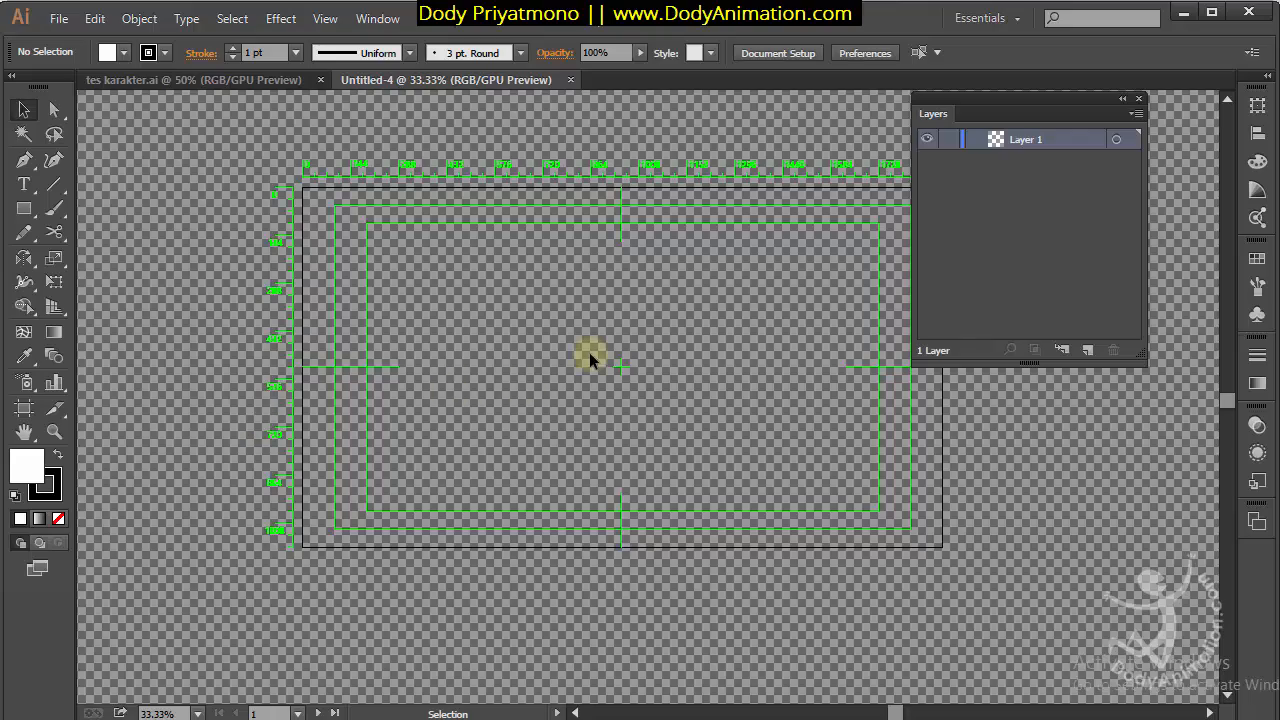
key(space)
drag(677, 346, 628, 349)
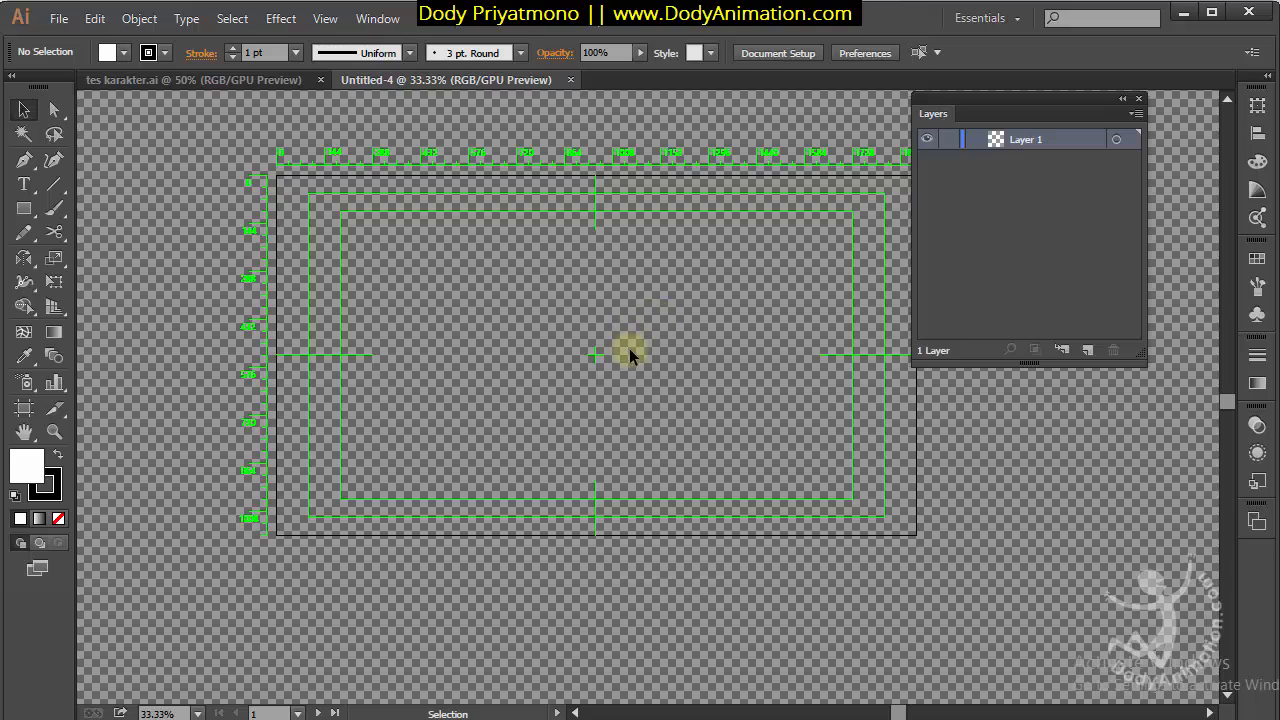
alt+scroll(641, 353, up, 3)
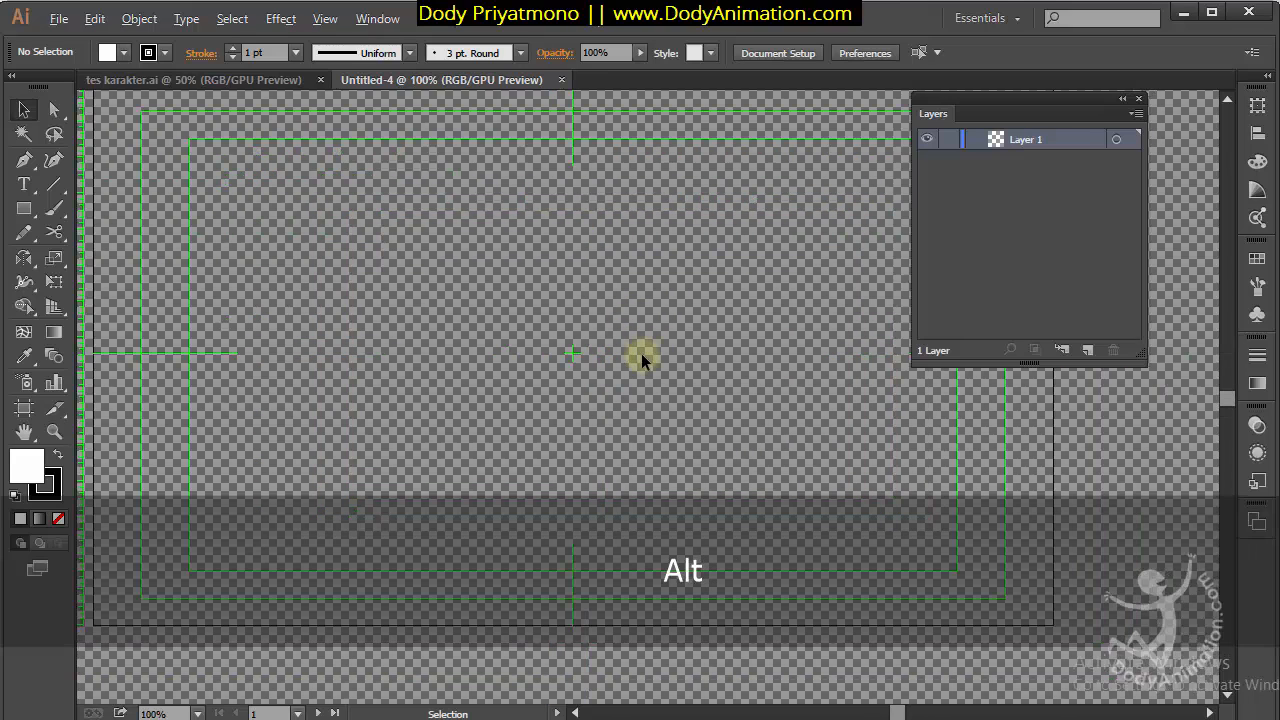
alt+scroll(641, 353, down, 2)
alt+scroll(641, 353, up, 2)
key(space)
drag(771, 360, 817, 397)
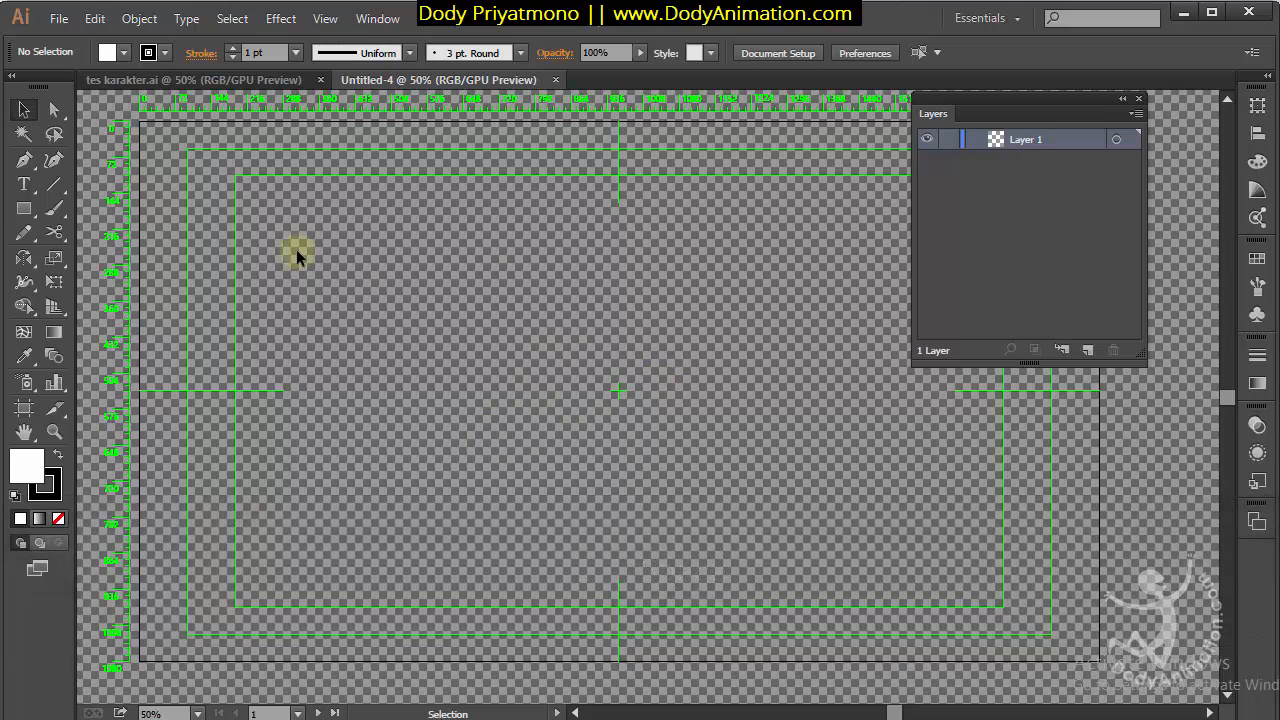
Draw a rectangle covering the whole artboard with the default white fill and black stroke
click(25, 211)
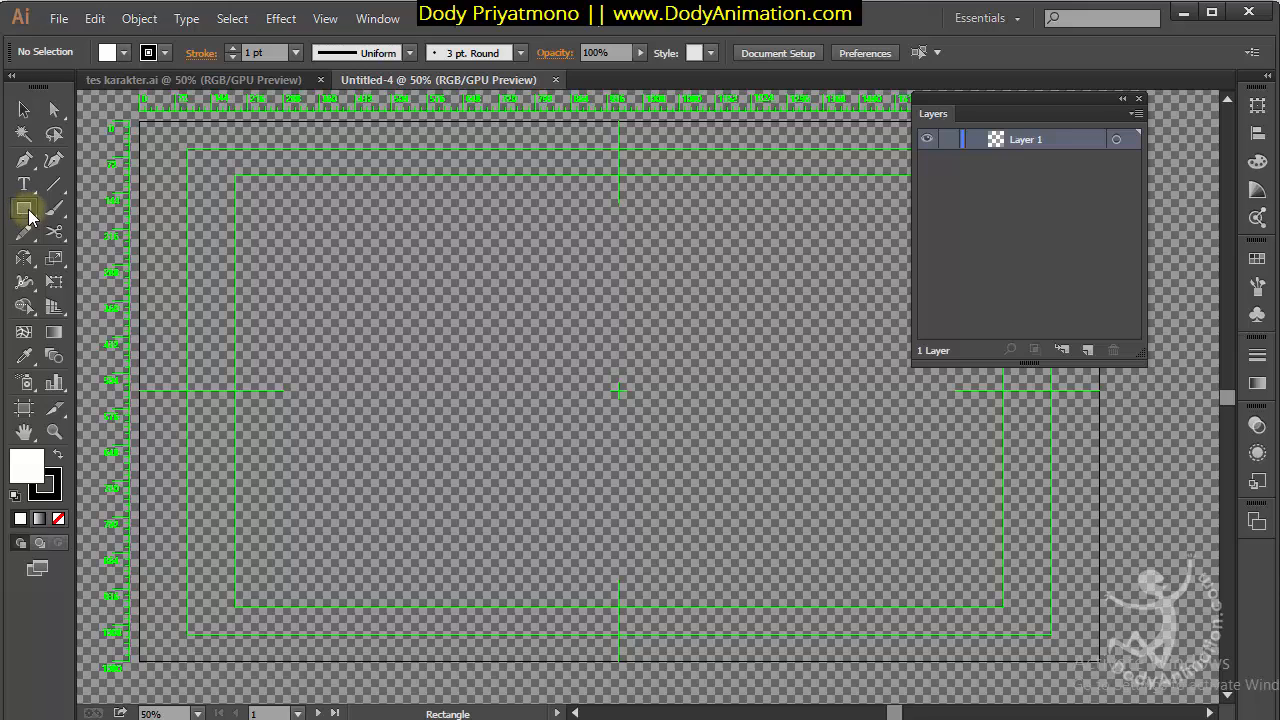
click(14, 497)
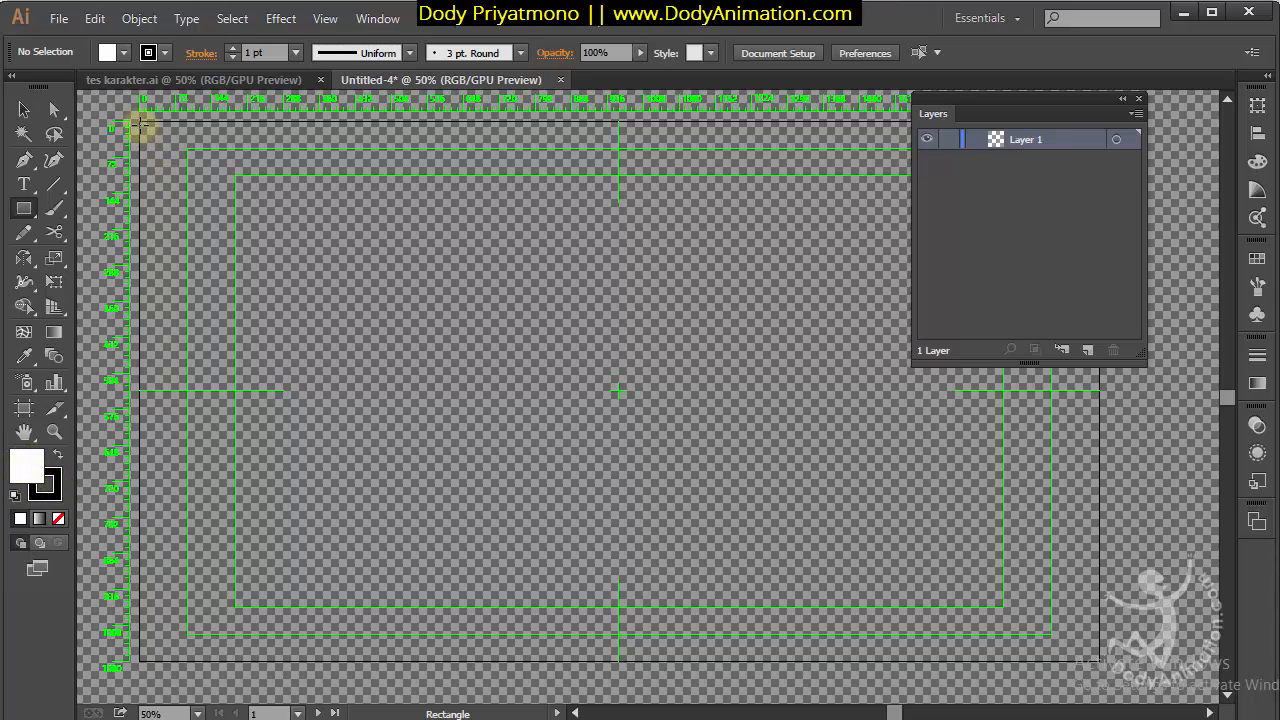
drag(143, 124, 1097, 662)
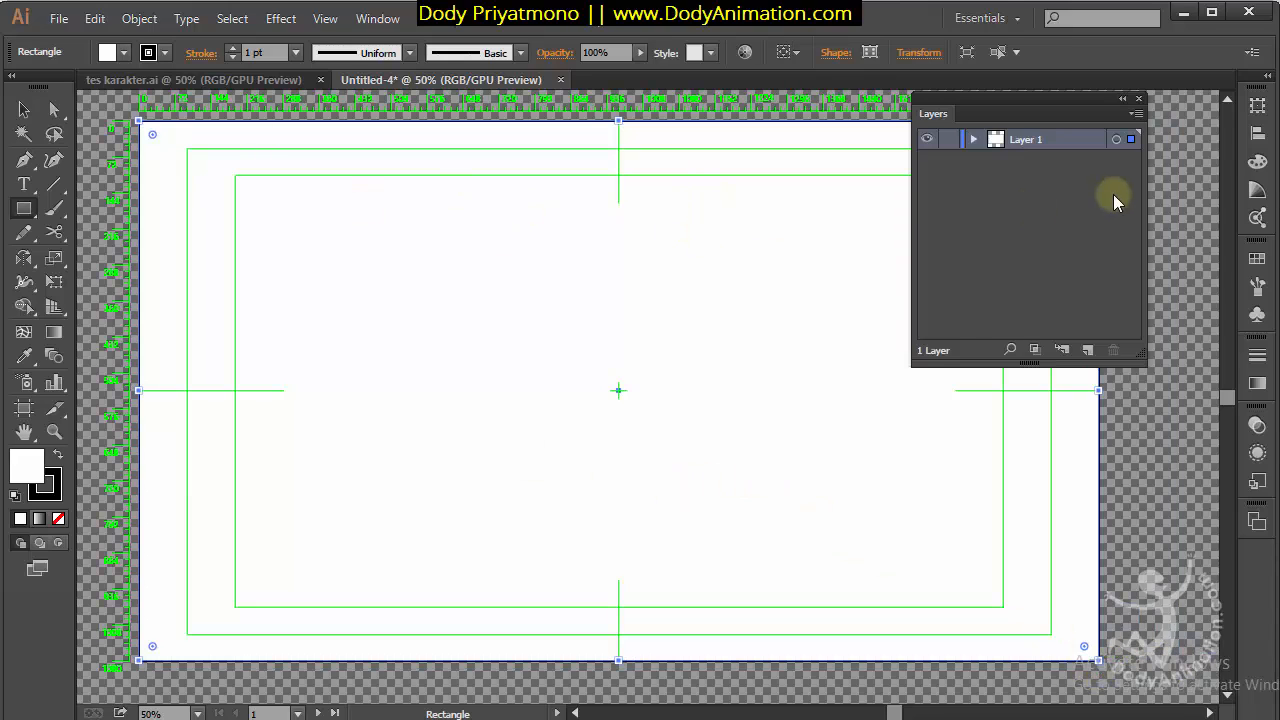
Close the Layers panel, show it again and move it slightly lower over the artboard
click(1138, 99)
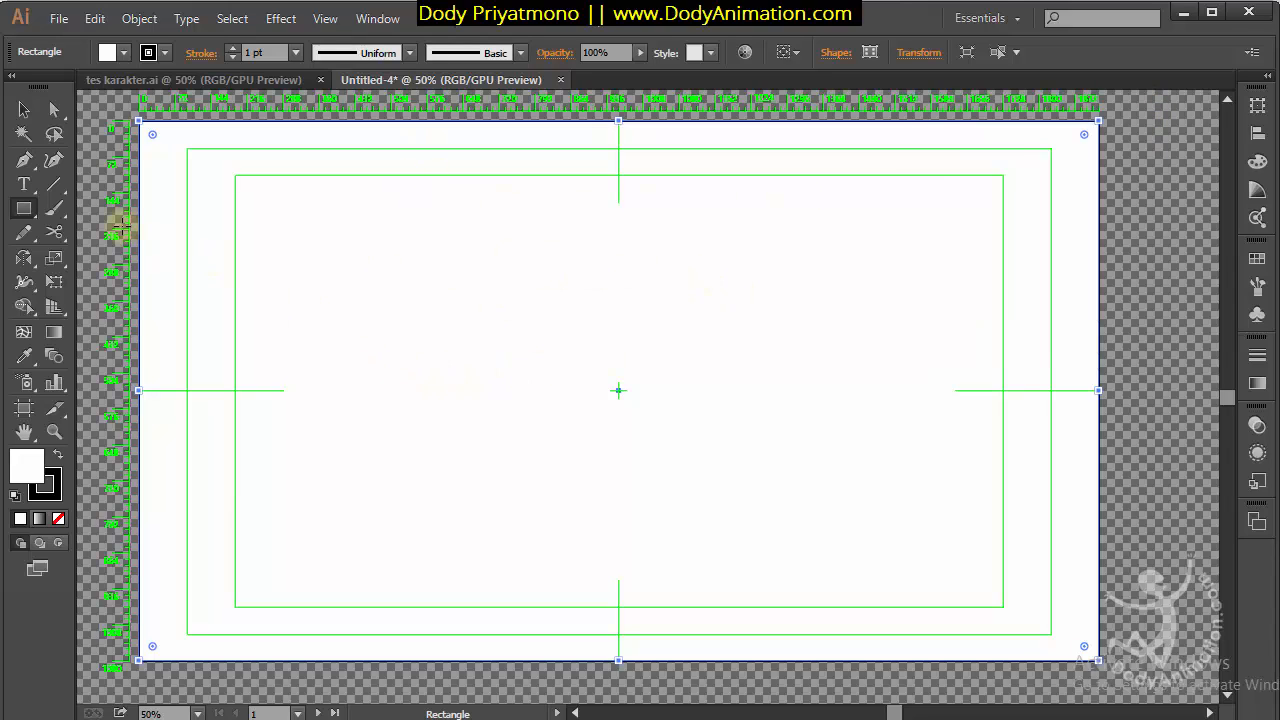
click(24, 110)
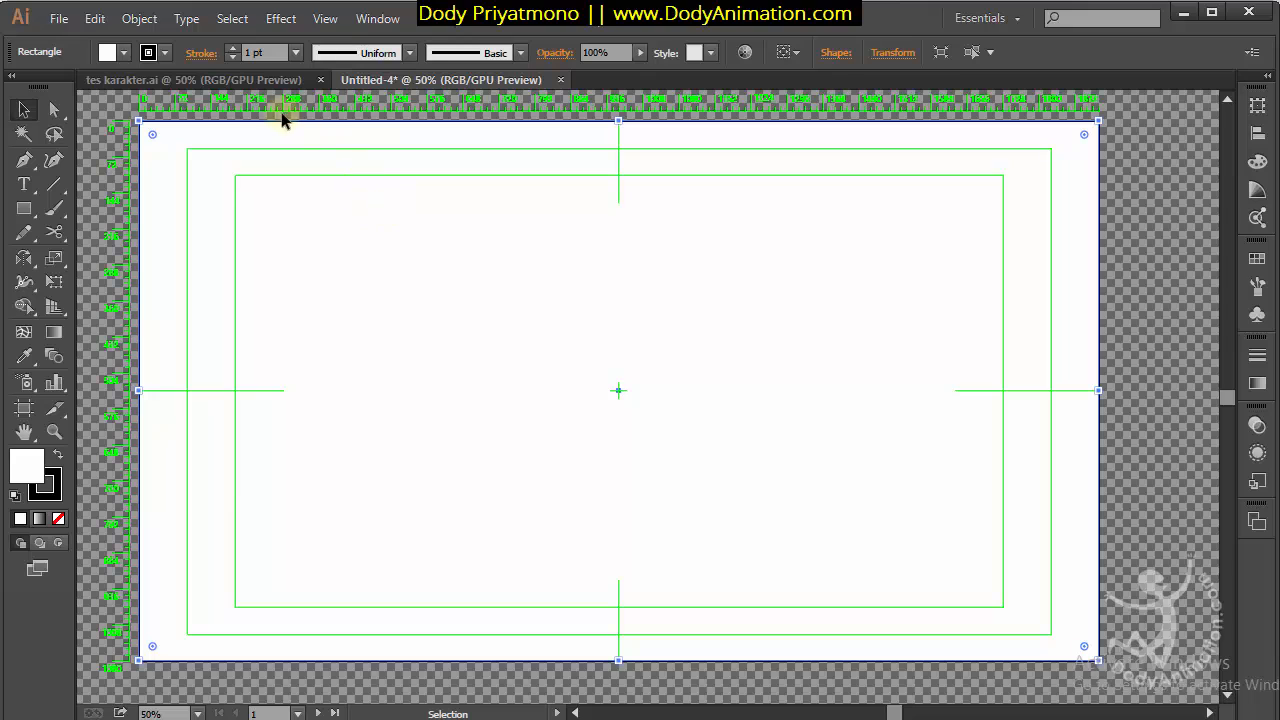
click(385, 20)
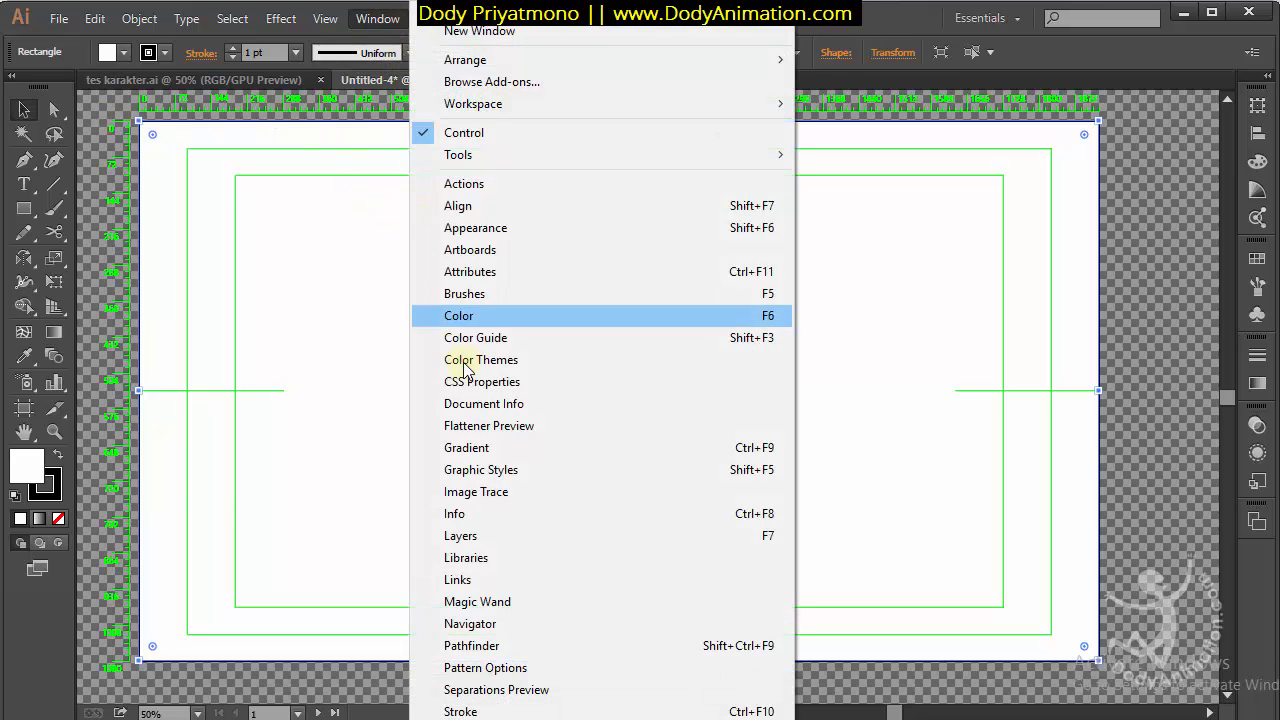
click(465, 536)
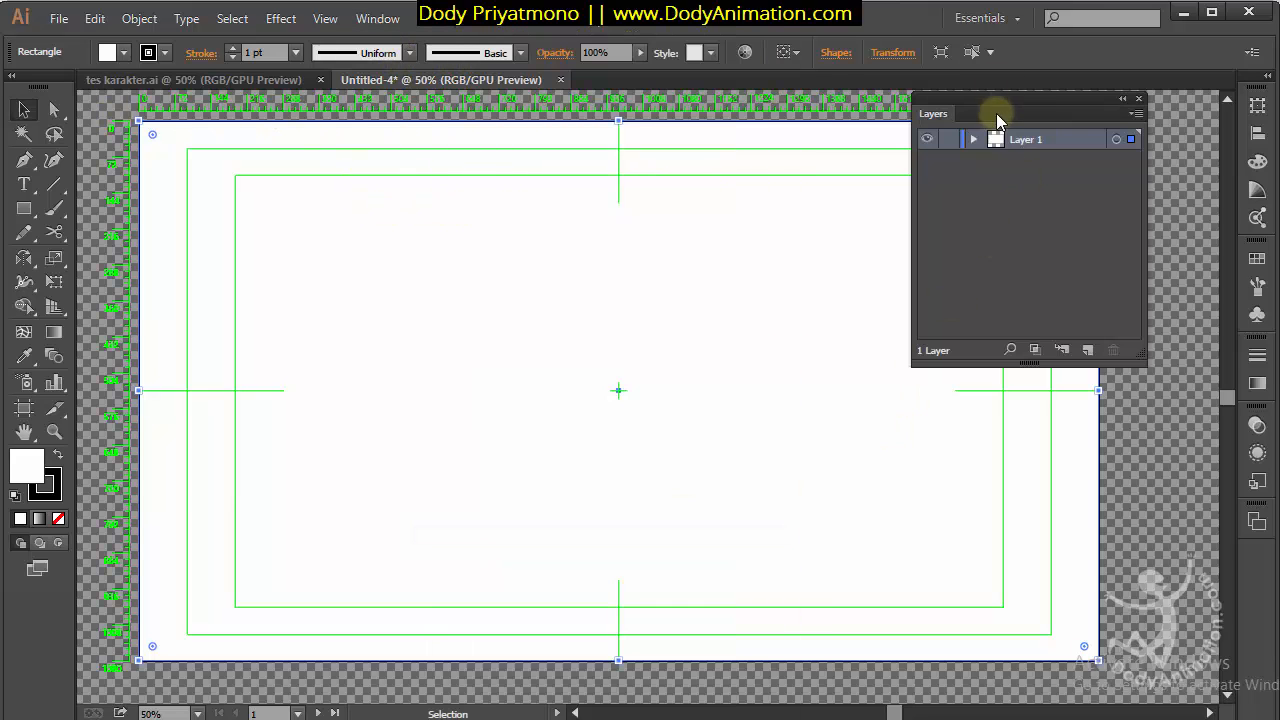
drag(994, 120, 1015, 187)
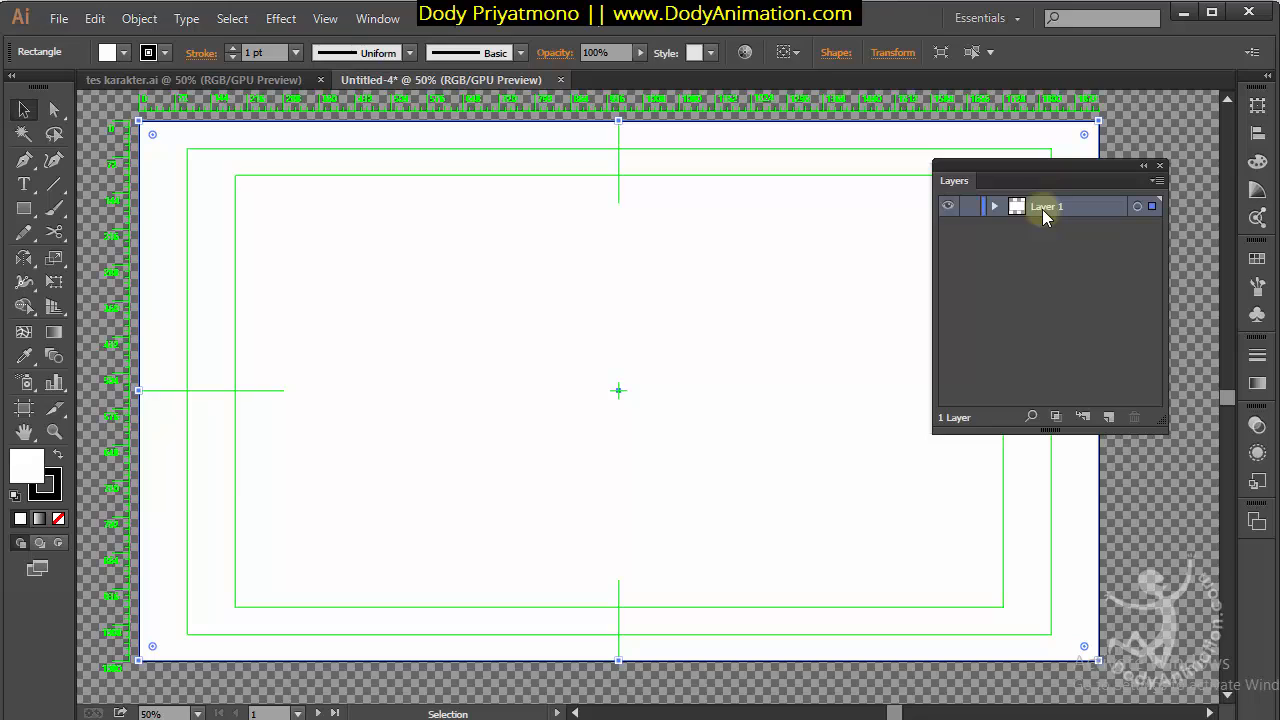
Rename Layer 1, which holds the white rectangle, as "BAck Putih" and lock it
double_click(1046, 207)
key(shift)
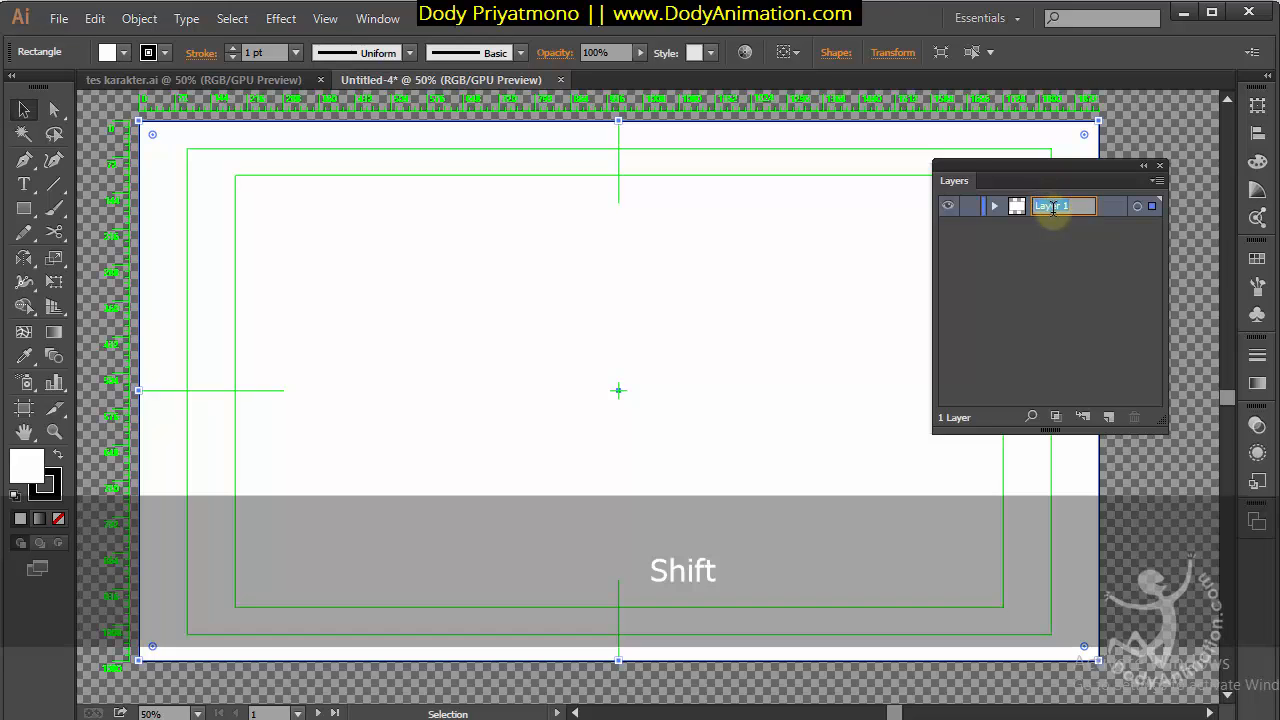
text(BACK Putih)
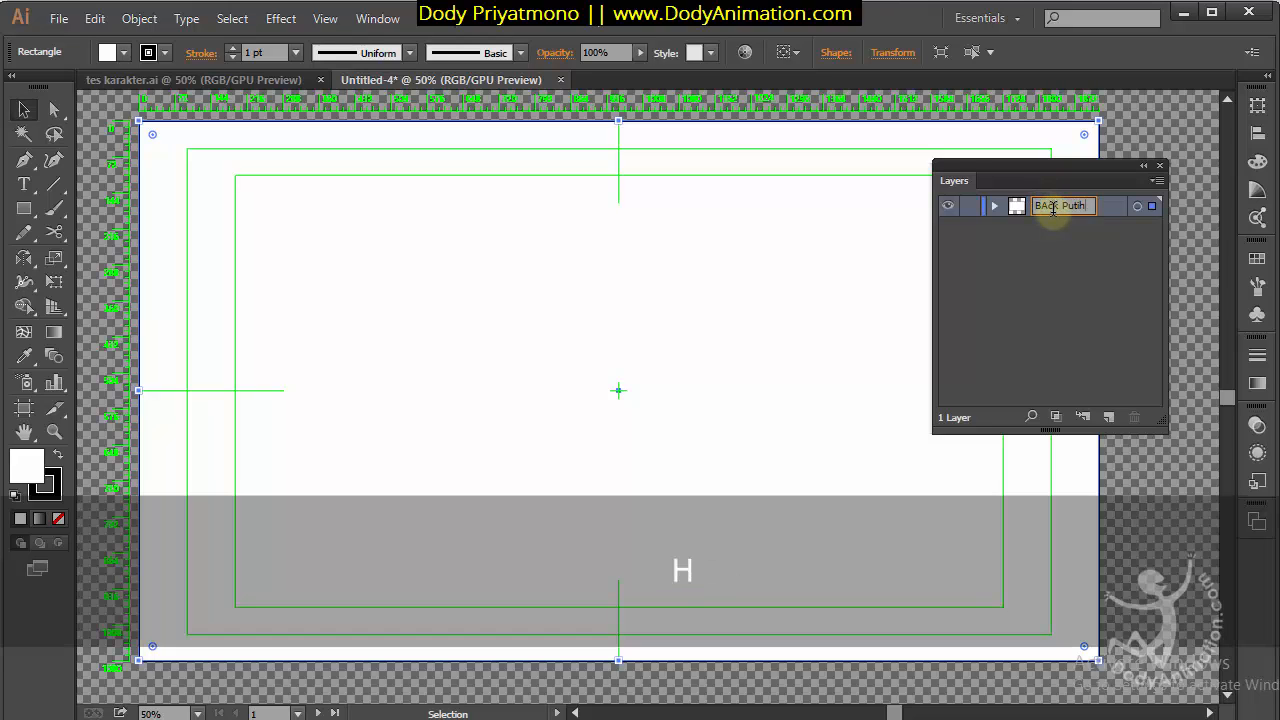
key(Return)
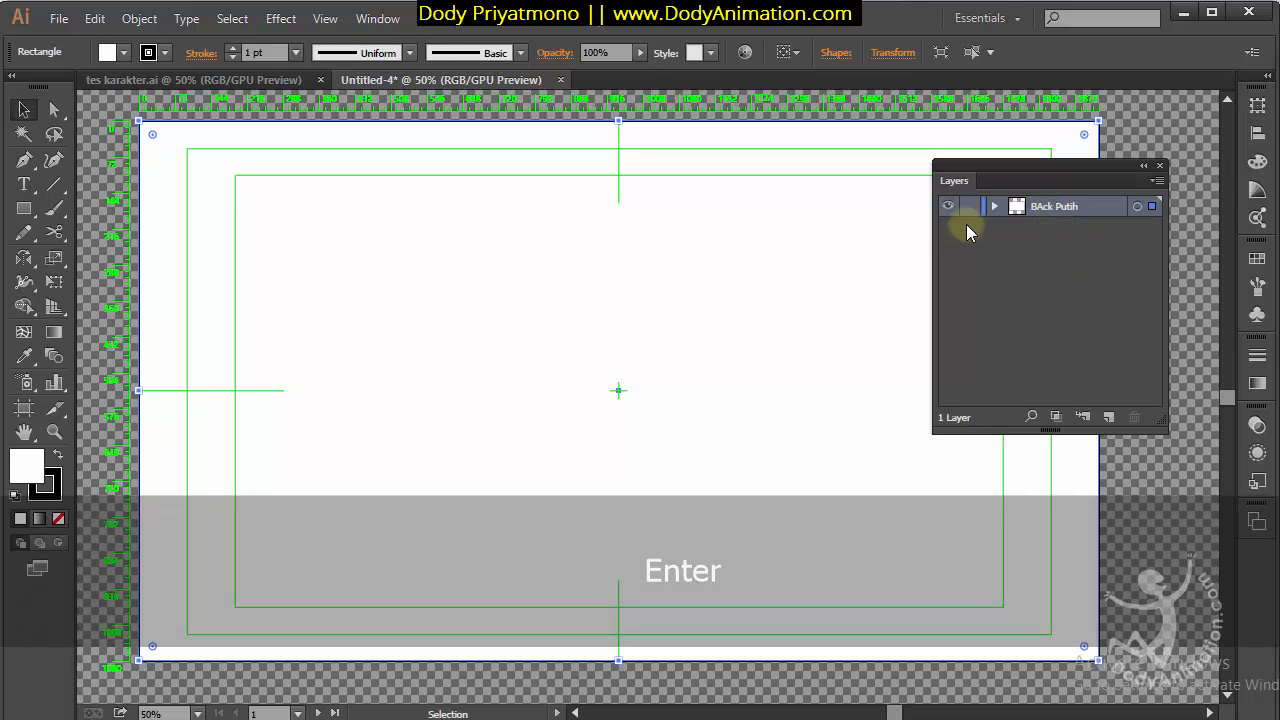
click(970, 220)
click(1016, 254)
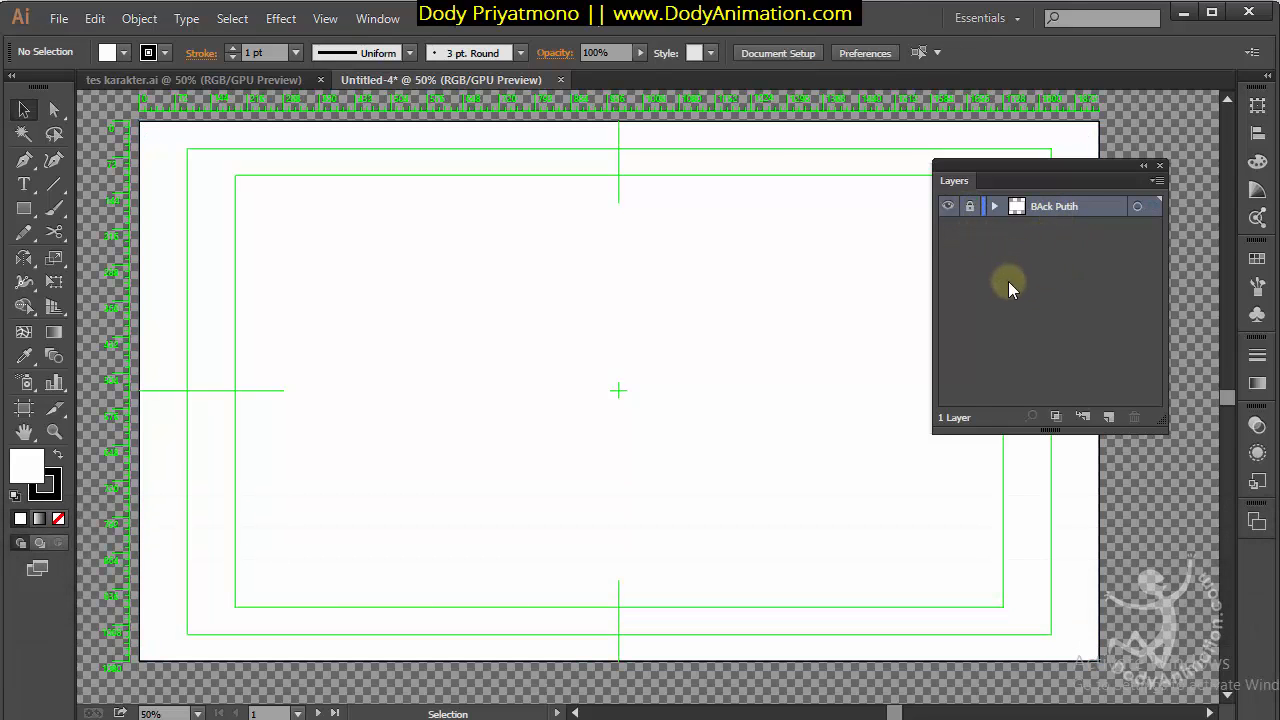
Add a new layer above BAck Putih and name it "sket"
click(1109, 418)
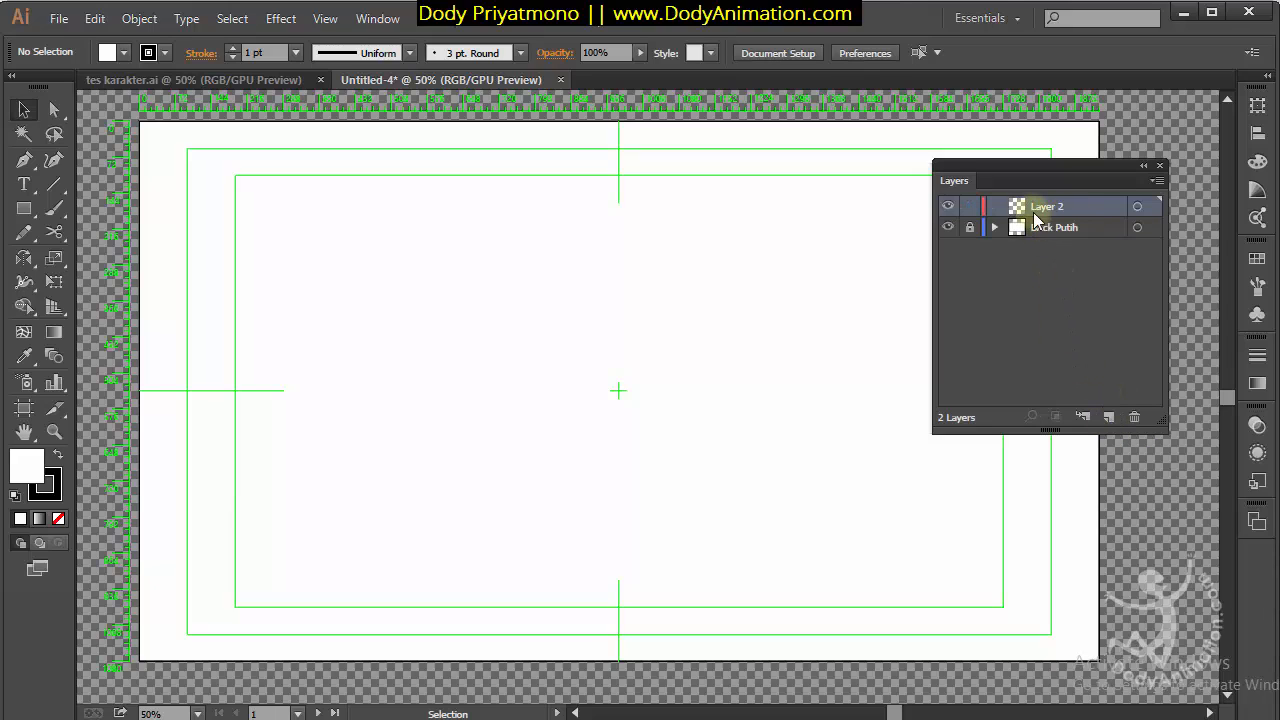
double_click(1043, 208)
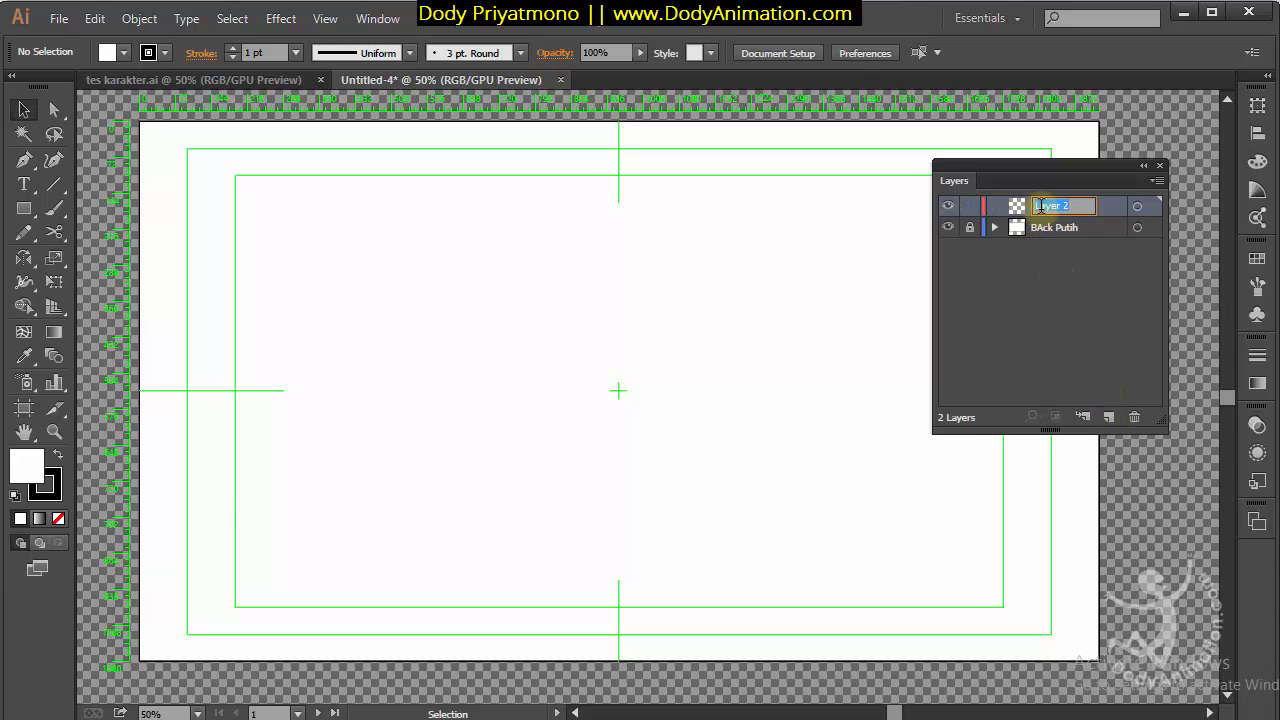
text(sket)
key(Return)
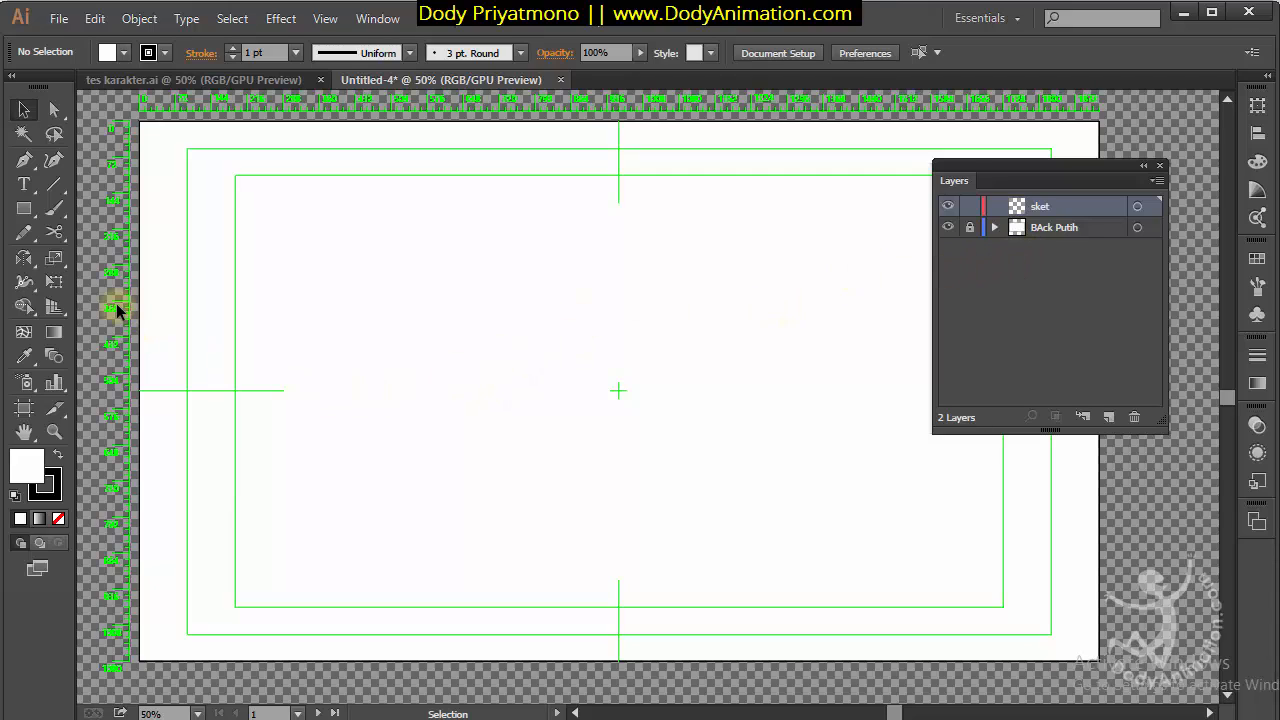
Using the Paintbrush on the sket layer, sketch the character's oval head with spiky hair, facial features, ears, neck and shirt collar
click(54, 212)
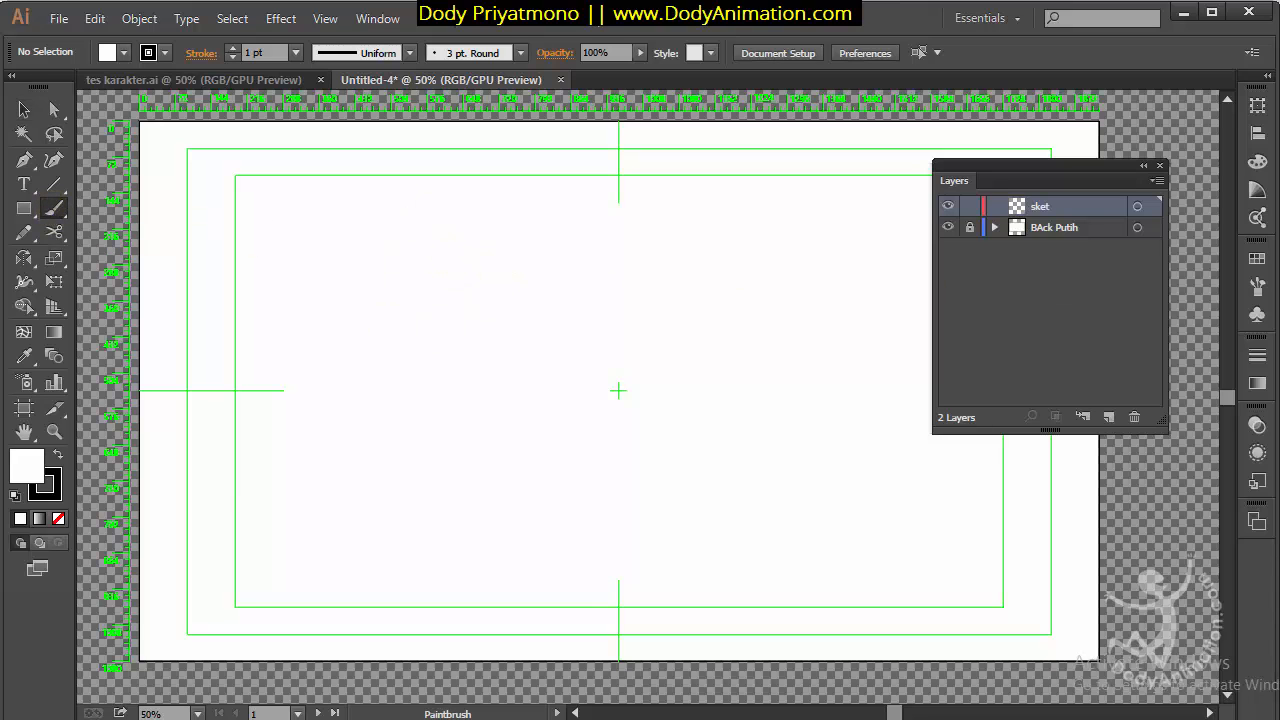
key(alt+Tab)
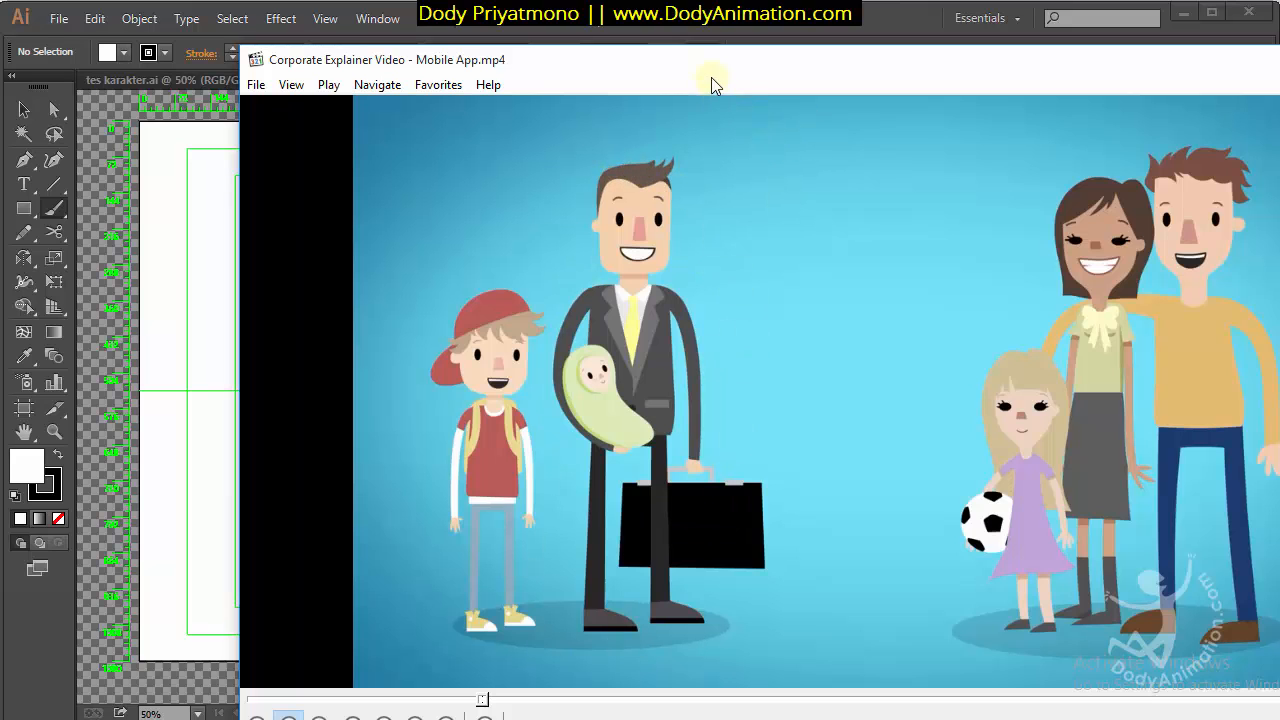
key(alt+Tab)
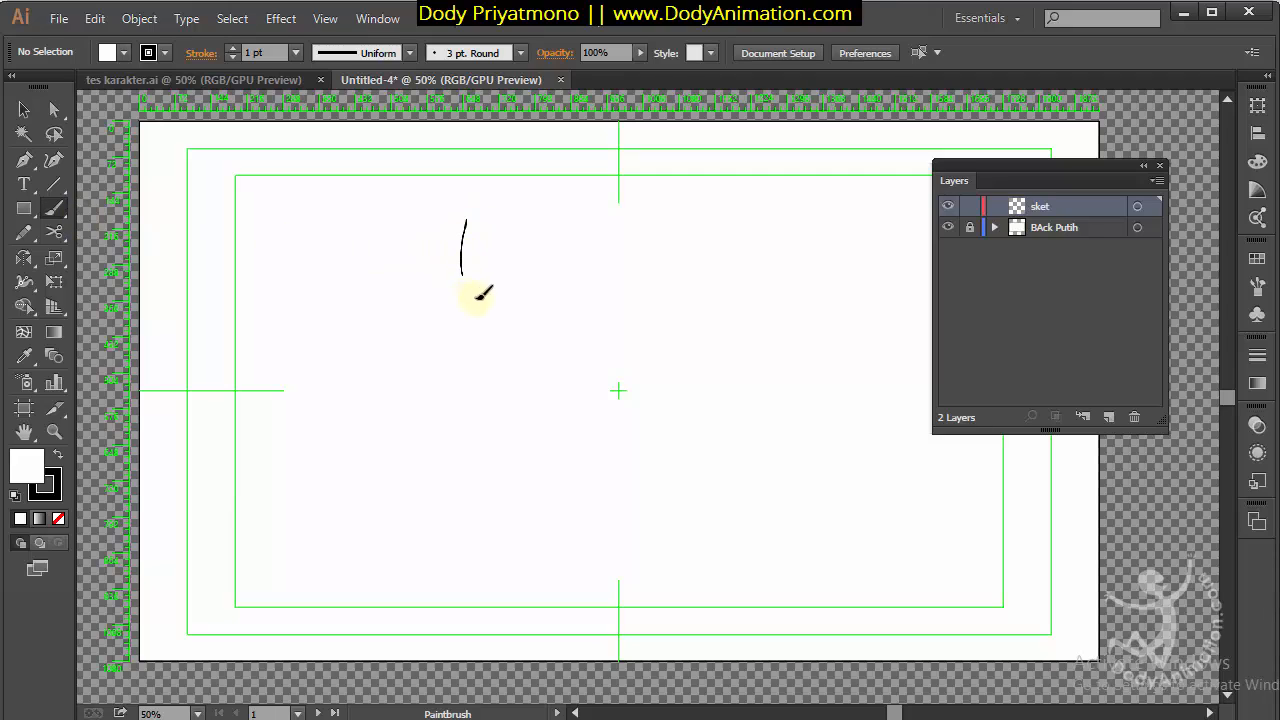
mouse_move(525, 260)
mouse_down()
mouse_move(521, 209)
mouse_move(481, 215)
mouse_move(517, 229)
mouse_move(513, 205)
mouse_move(517, 221)
mouse_move(503, 249)
mouse_up()
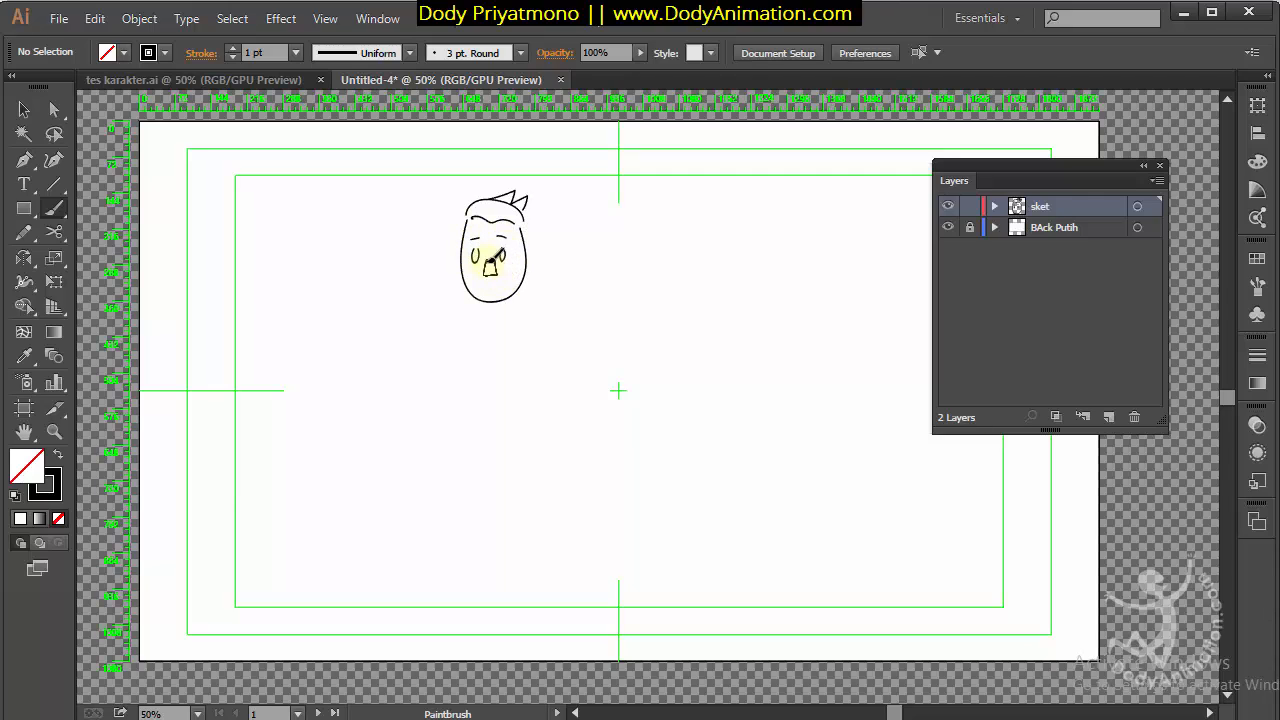
mouse_move(490, 263)
mouse_down()
mouse_move(490, 288)
mouse_move(495, 270)
mouse_move(465, 248)
mouse_move(461, 262)
mouse_move(566, 254)
mouse_move(527, 266)
mouse_move(508, 237)
mouse_move(517, 318)
mouse_up()
Sketch the suit jacket below the neck with a V-shaped opening, shoulders, sides, straight hem, notched lapels and a small pocket
key(space)
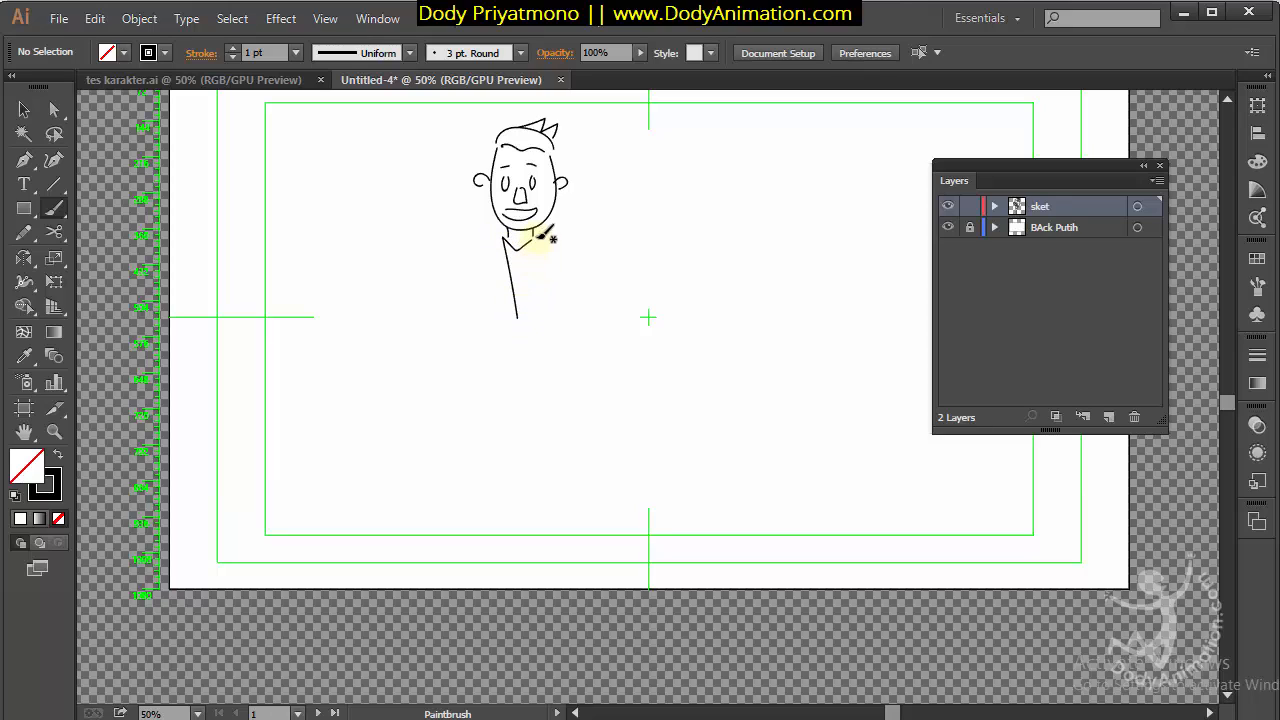
drag(536, 236, 521, 316)
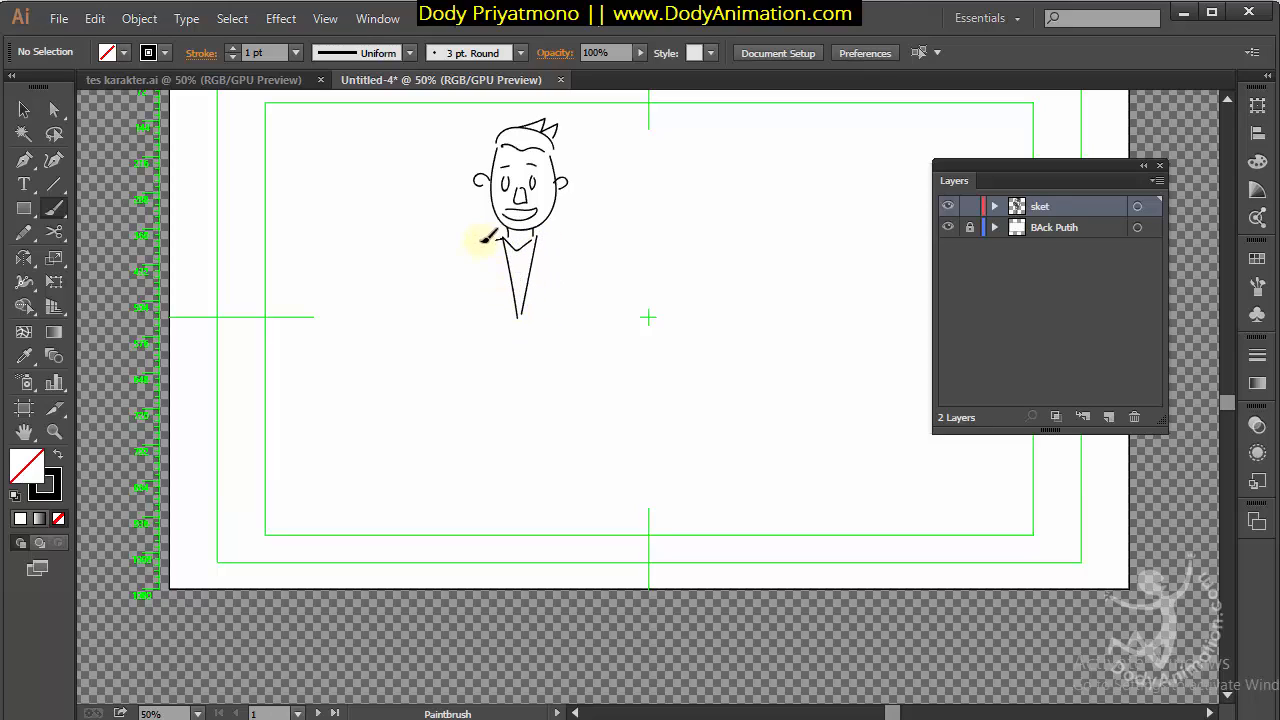
mouse_move(563, 238)
mouse_down()
mouse_move(479, 252)
mouse_move(470, 369)
mouse_up()
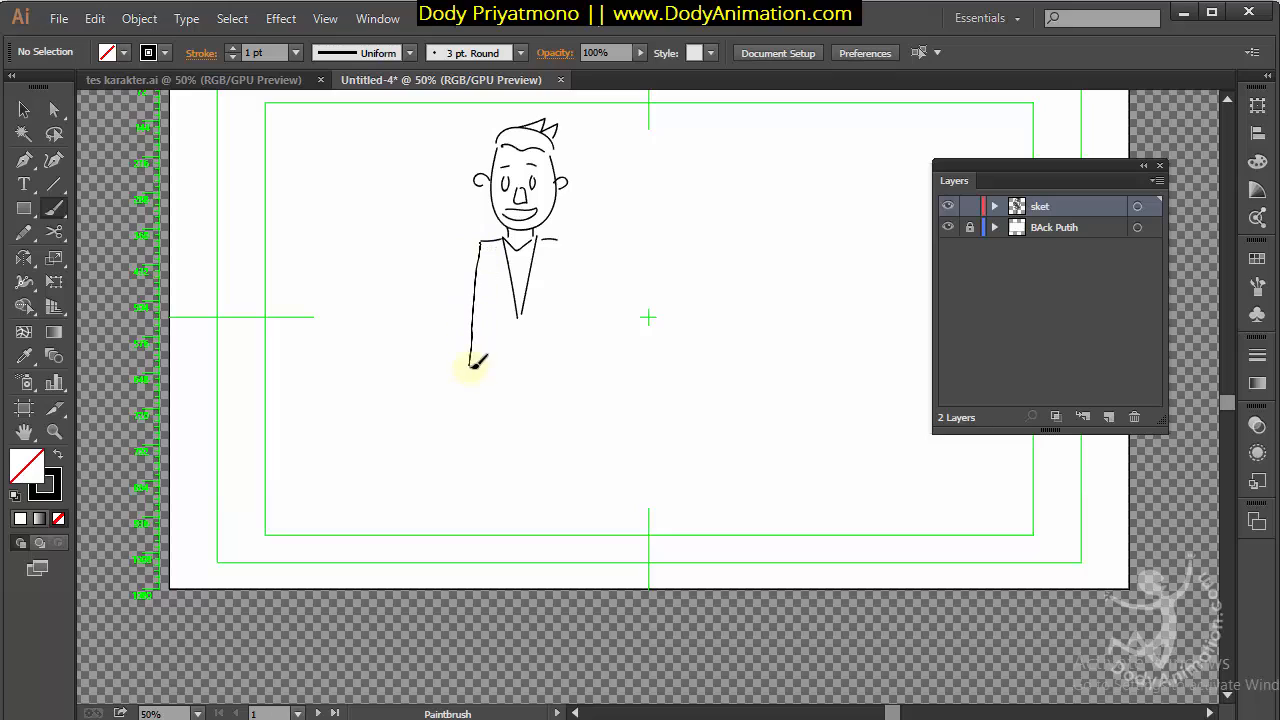
drag(557, 241, 580, 377)
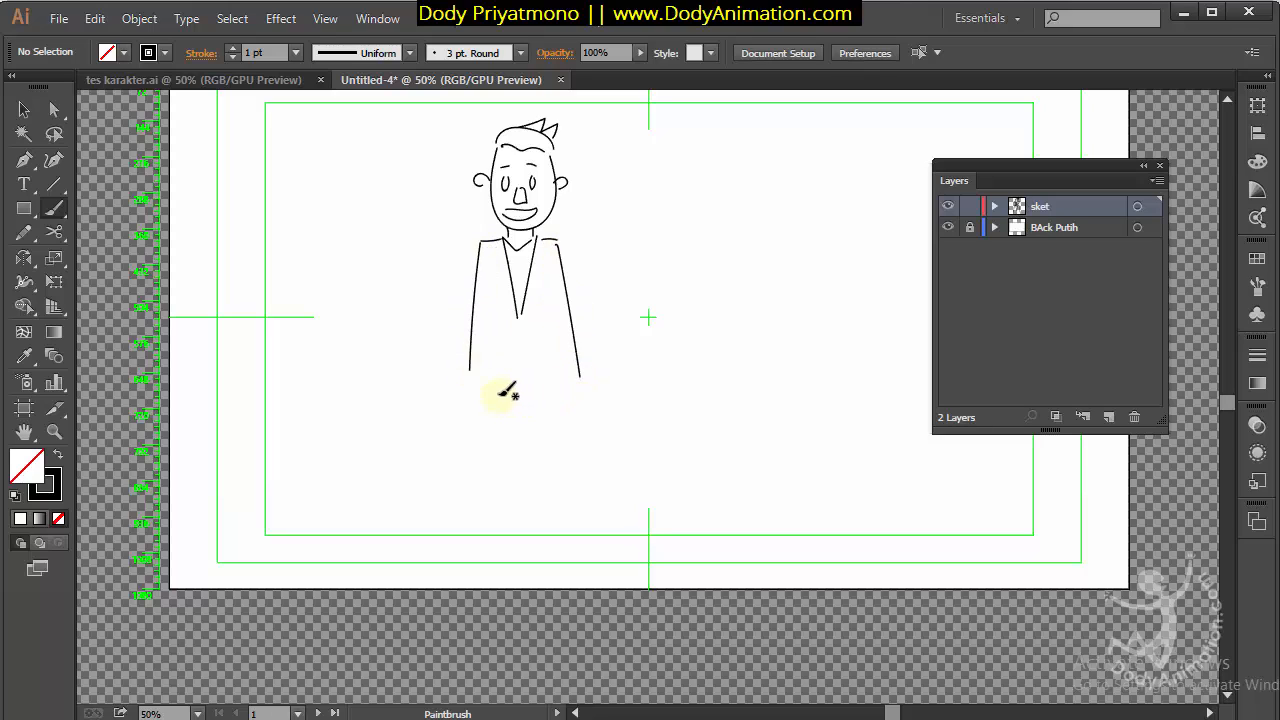
key(ctrl+z)
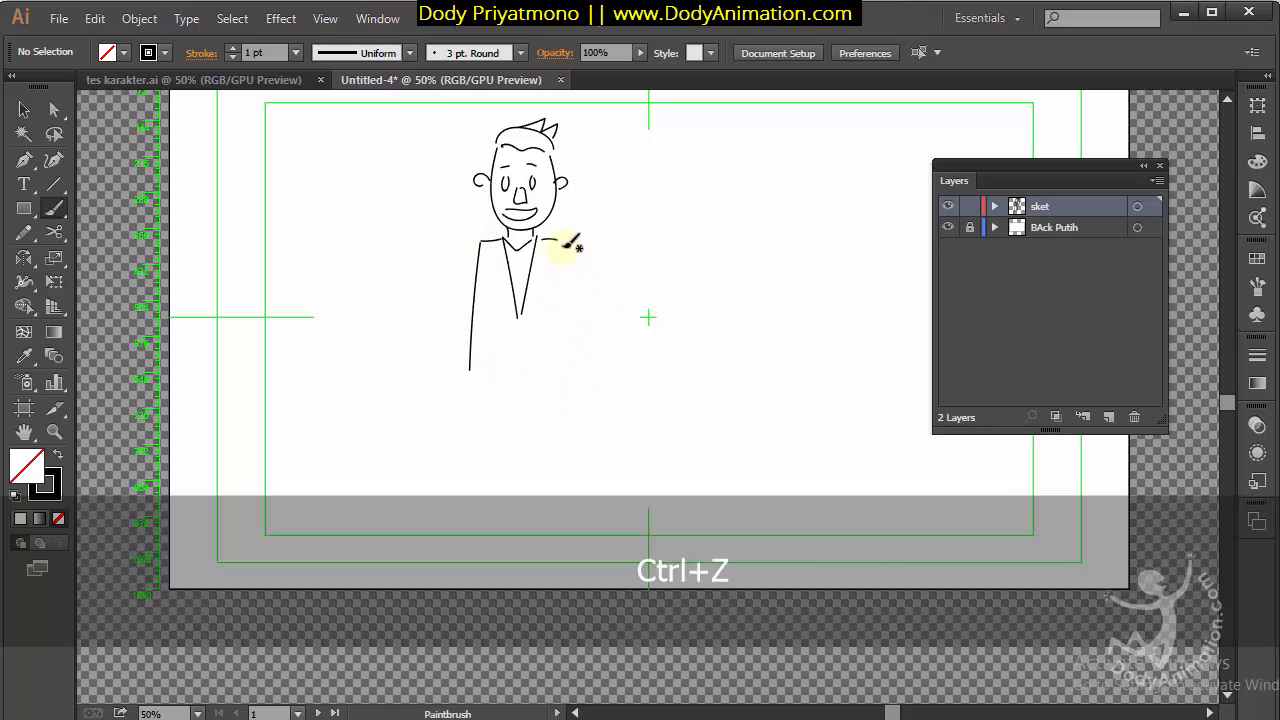
drag(564, 278, 568, 360)
drag(470, 369, 570, 368)
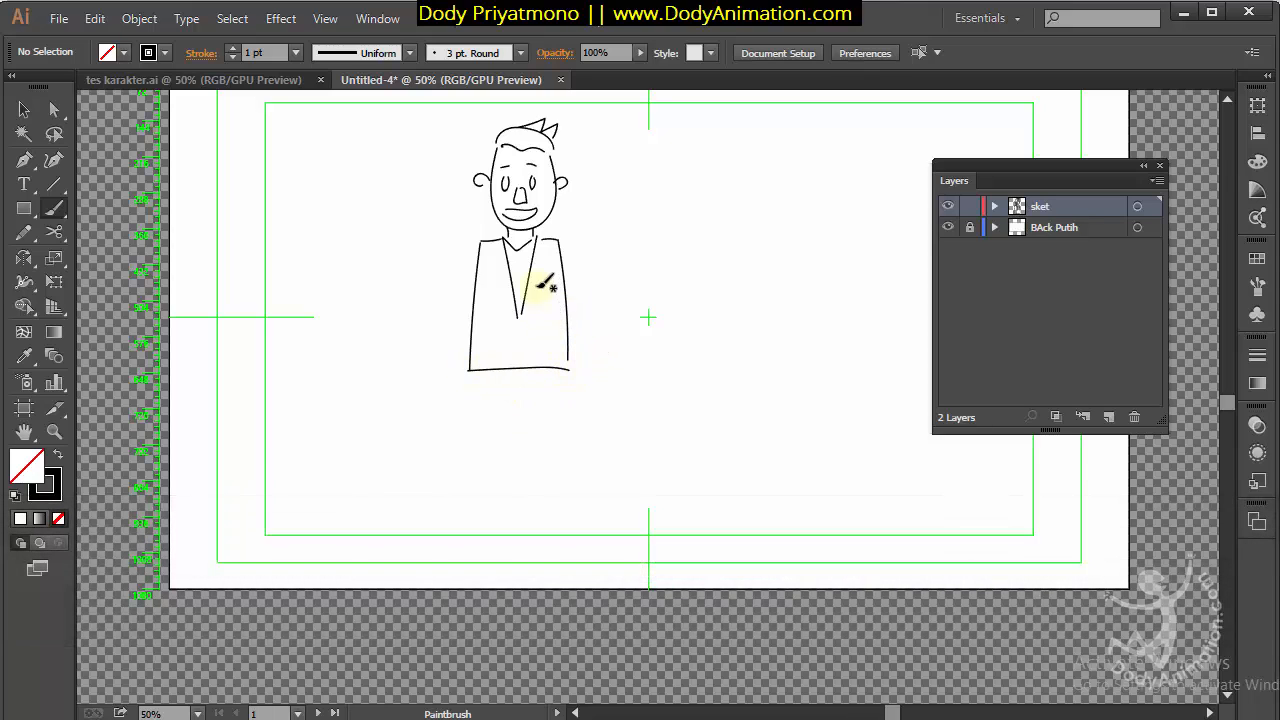
mouse_move(498, 261)
mouse_down()
mouse_move(490, 269)
mouse_move(546, 266)
mouse_move(520, 323)
mouse_up()
mouse_move(549, 266)
mouse_down()
mouse_move(514, 348)
mouse_move(563, 347)
mouse_up()
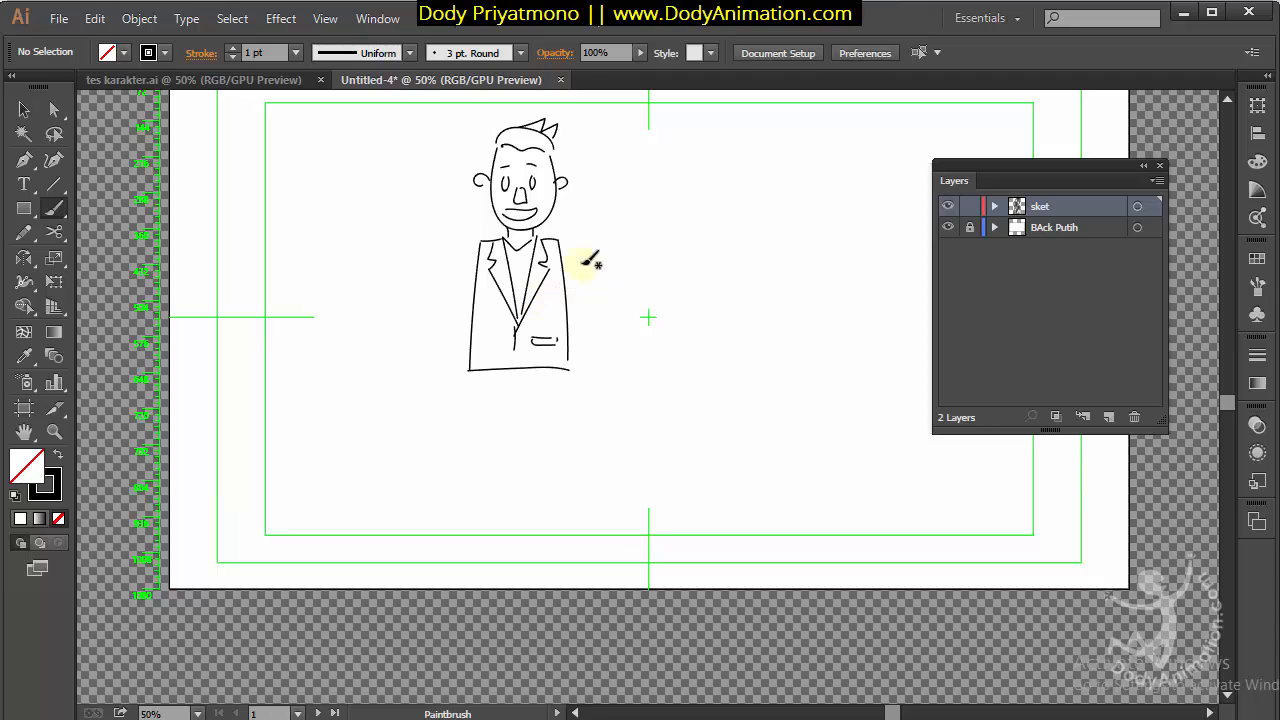
Sketch both outstretched arms as pairs of long lines from the shoulders, with an open hand on the arm beside the jacket pocket
drag(556, 241, 702, 280)
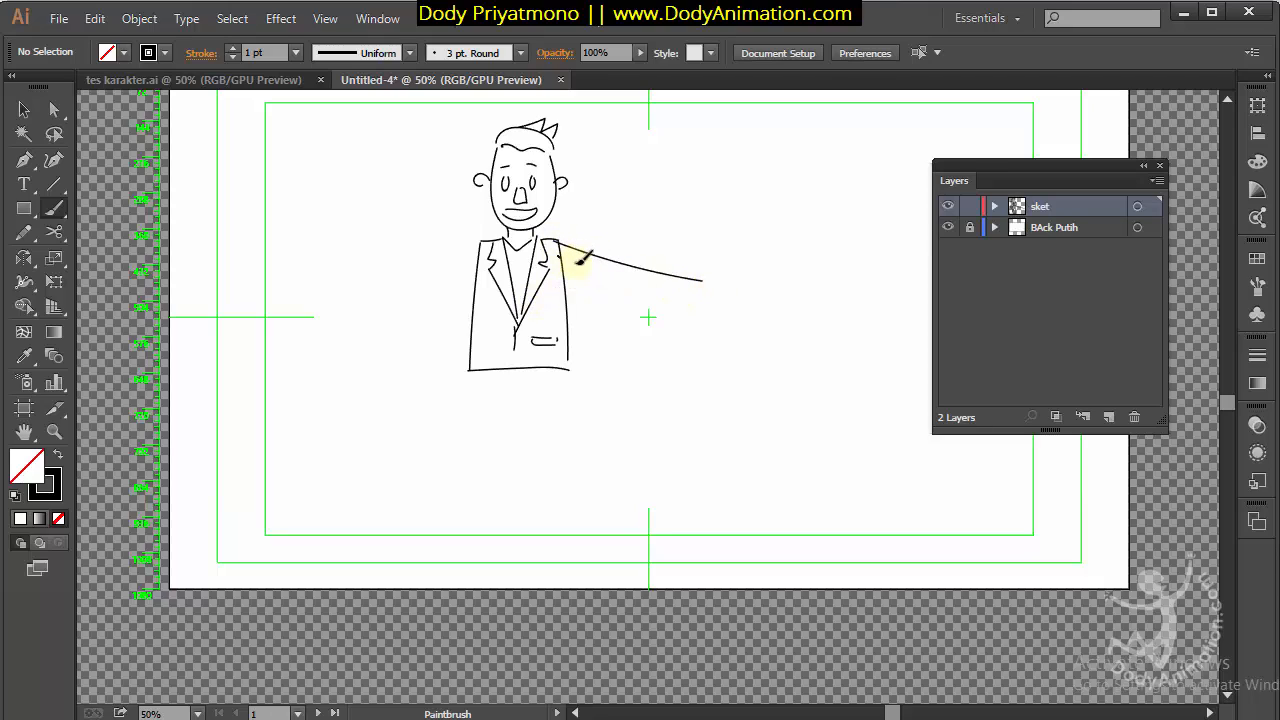
drag(560, 256, 702, 289)
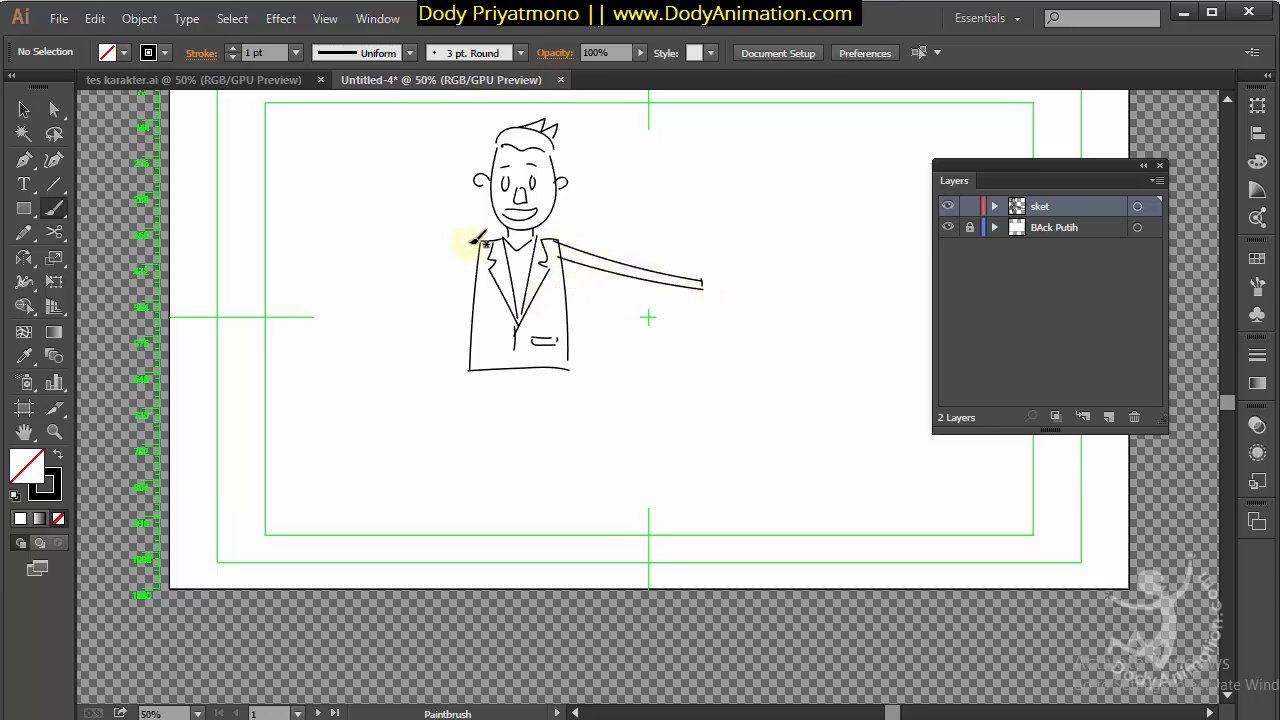
mouse_move(408, 257)
mouse_down()
mouse_move(372, 265)
mouse_move(460, 258)
mouse_up()
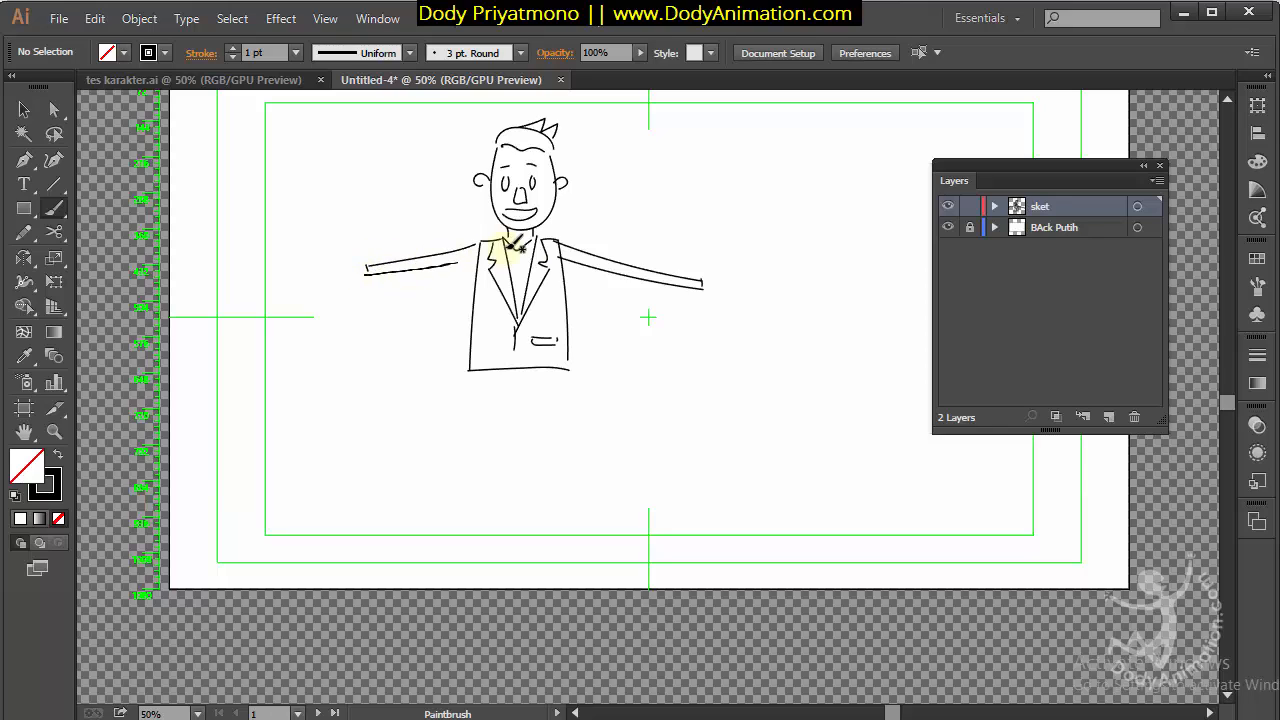
key(ctrl+z)
key(alt)
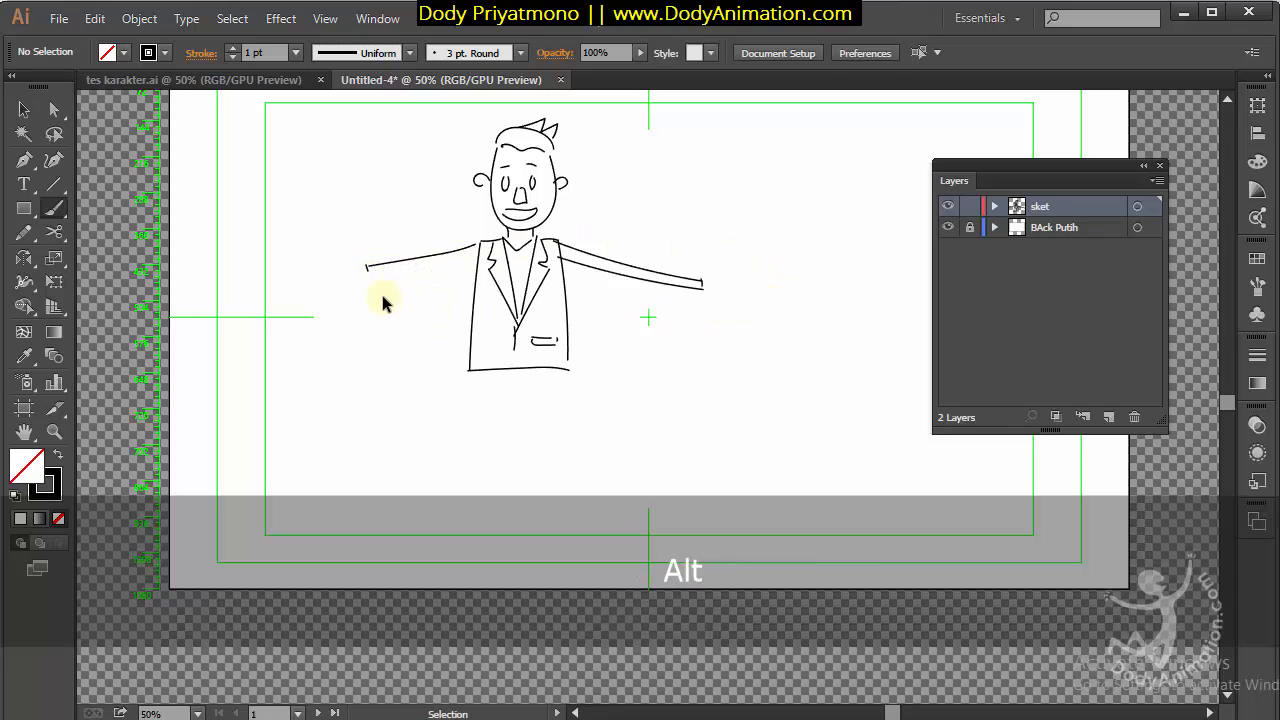
key(ctrl+z)
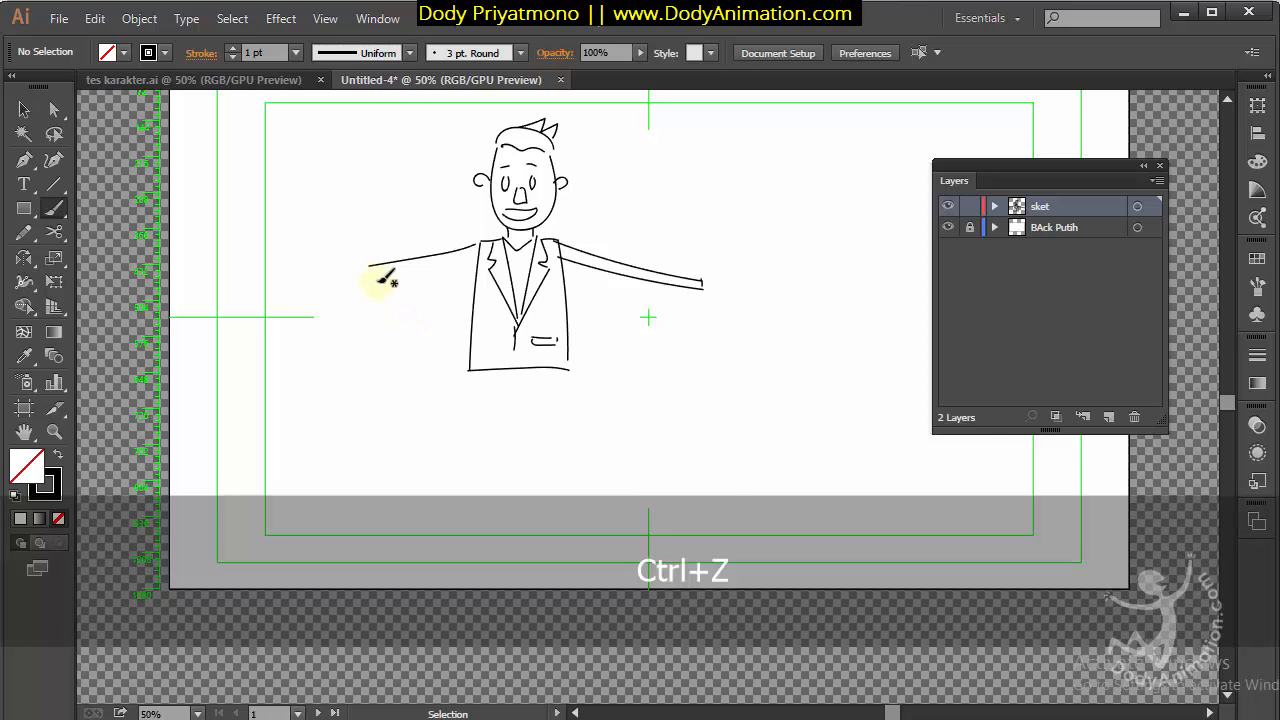
drag(346, 270, 472, 259)
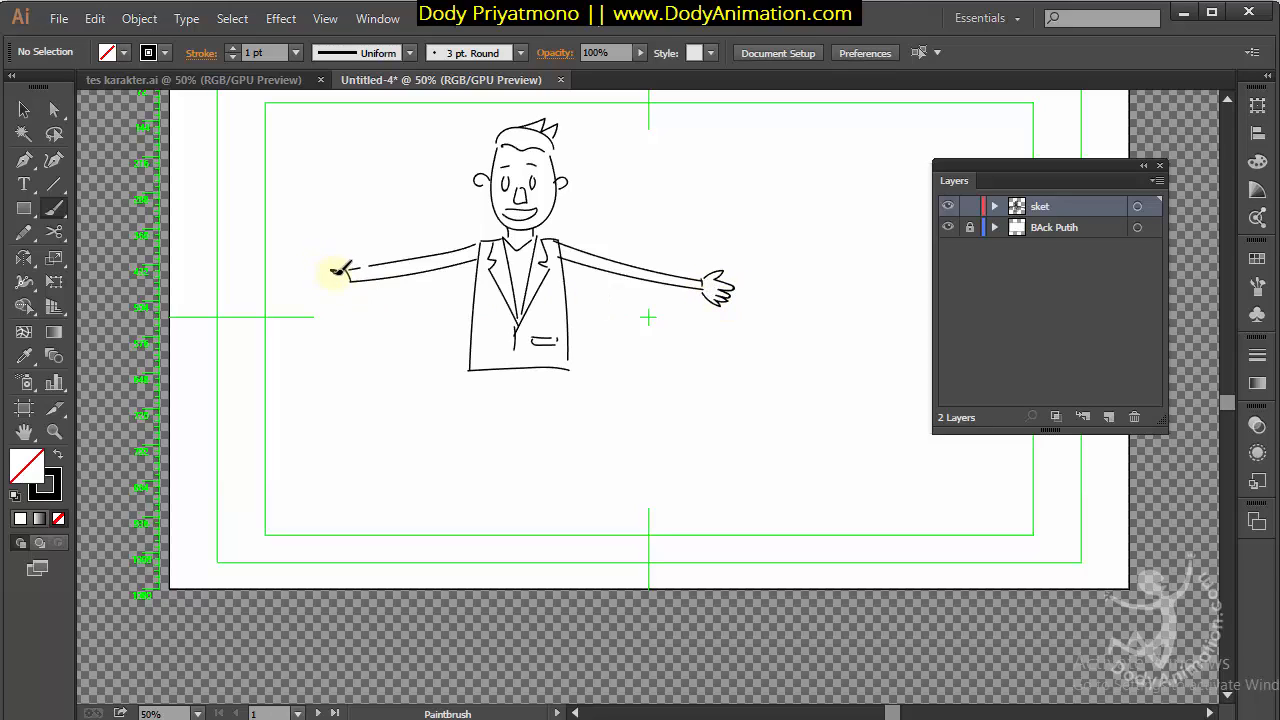
Sketch the other open hand with spread fingers at the end of the remaining arm, undoing stray strokes
key(ctrl+z)
mouse_move(333, 262)
mouse_down()
mouse_move(314, 274)
mouse_move(322, 287)
mouse_move(310, 276)
mouse_move(325, 290)
mouse_up()
key(ctrl+z)
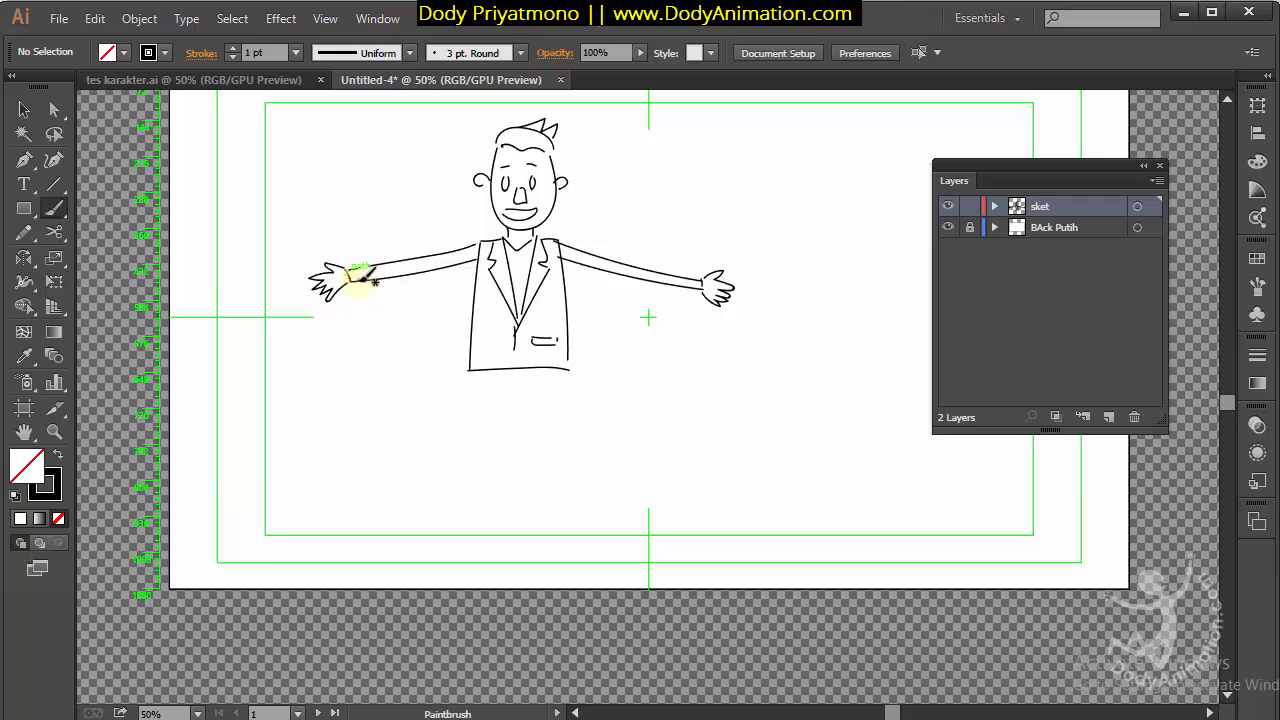
Sketch two long straight trouser legs below the jacket hem and add a pointed shoe at the end of each
key(space)
mouse_move(707, 322)
mouse_down()
mouse_move(749, 277)
mouse_move(600, 350)
mouse_up()
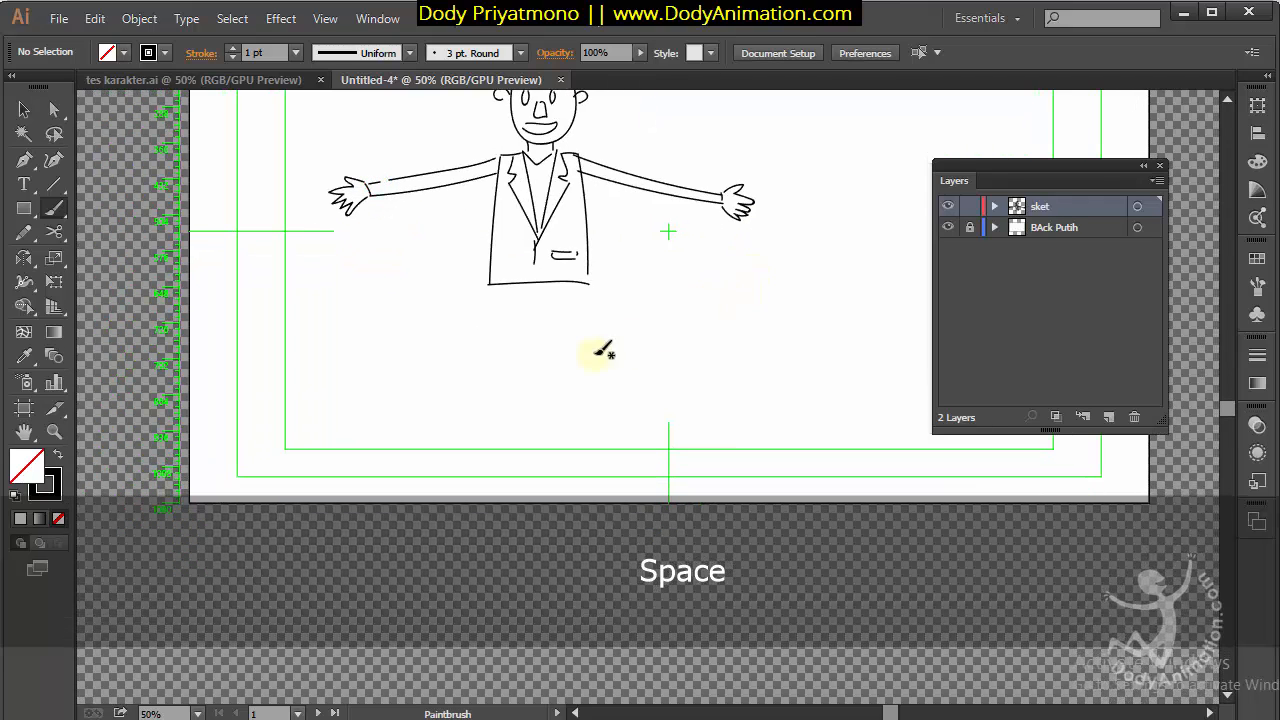
drag(492, 284, 493, 450)
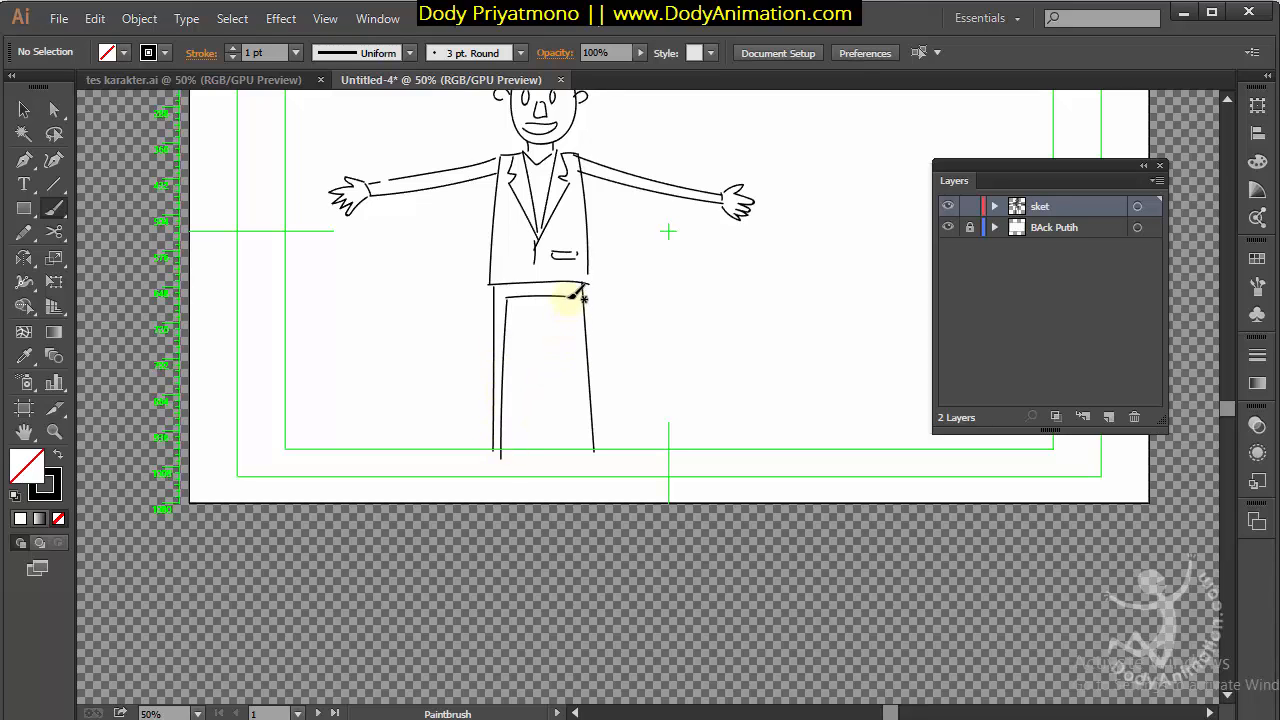
key(space)
mouse_move(563, 425)
mouse_down()
mouse_move(572, 407)
mouse_move(512, 421)
mouse_up()
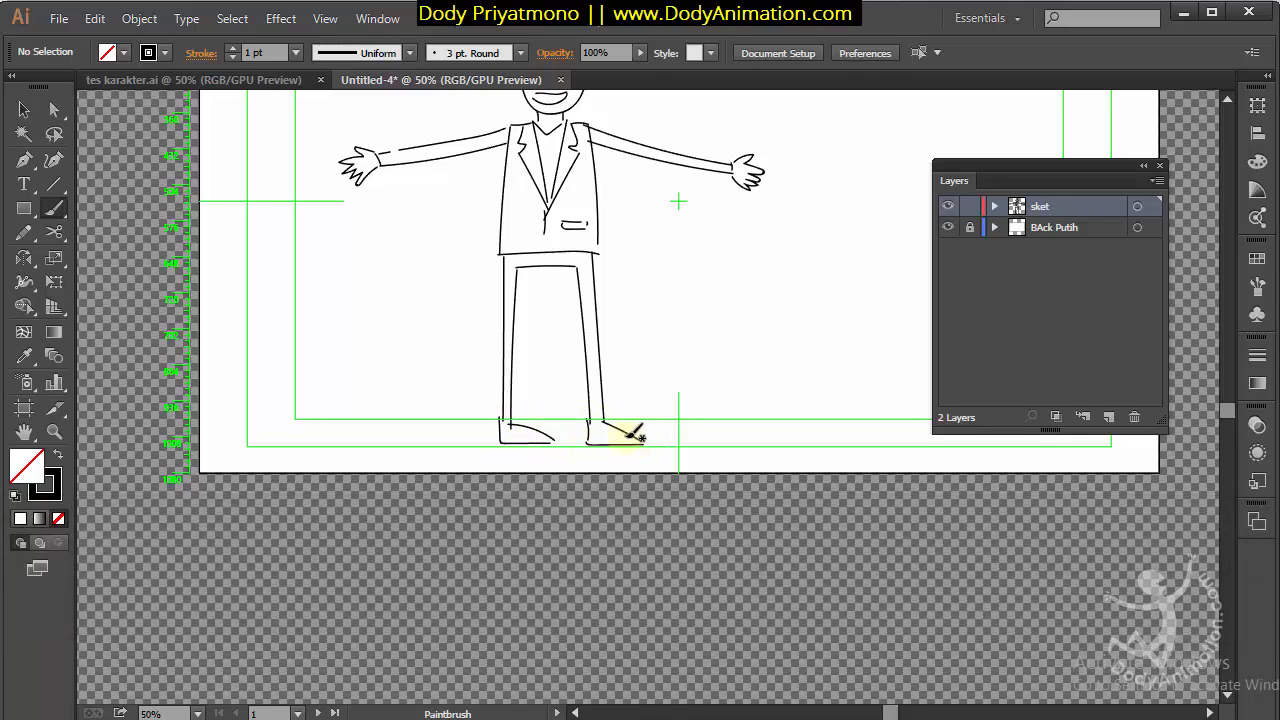
Select the whole character sketch and set its stroke colour to gray, R 168, G 170, B 166 (A8AAA6), then deselect it
key(space)
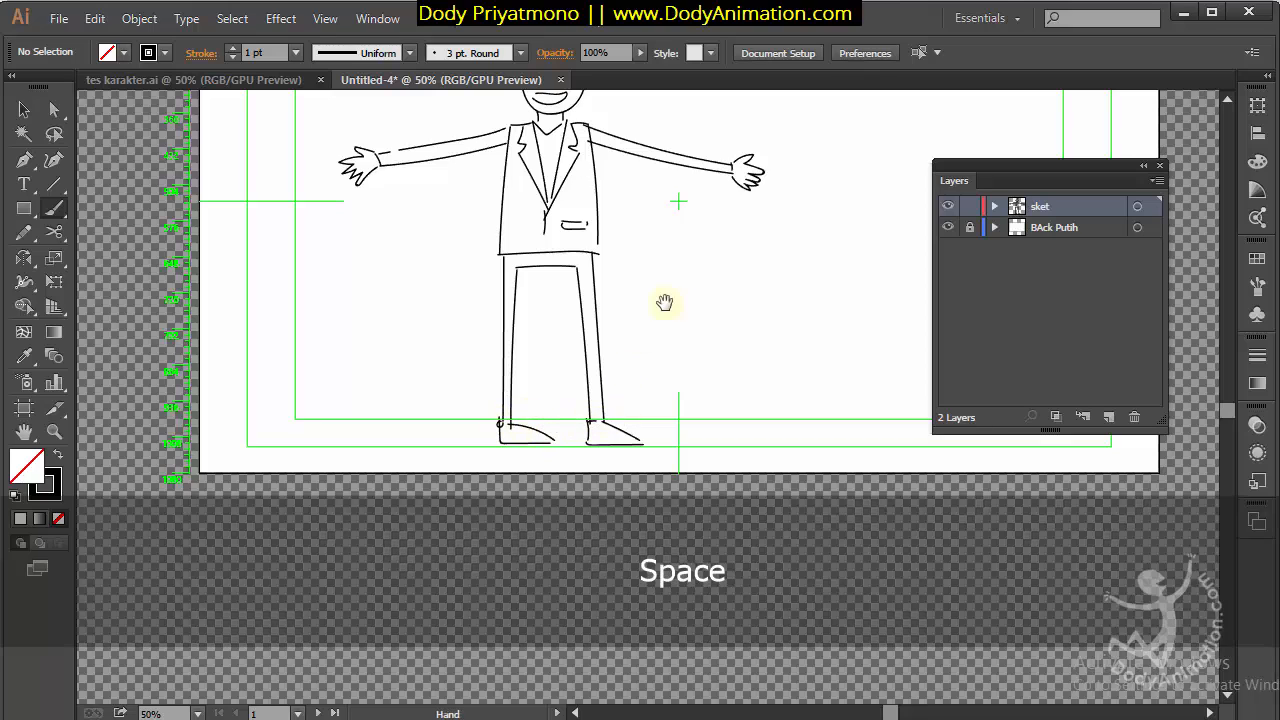
mouse_move(663, 300)
mouse_down()
mouse_move(666, 389)
mouse_move(670, 317)
mouse_move(628, 363)
mouse_move(640, 370)
mouse_up()
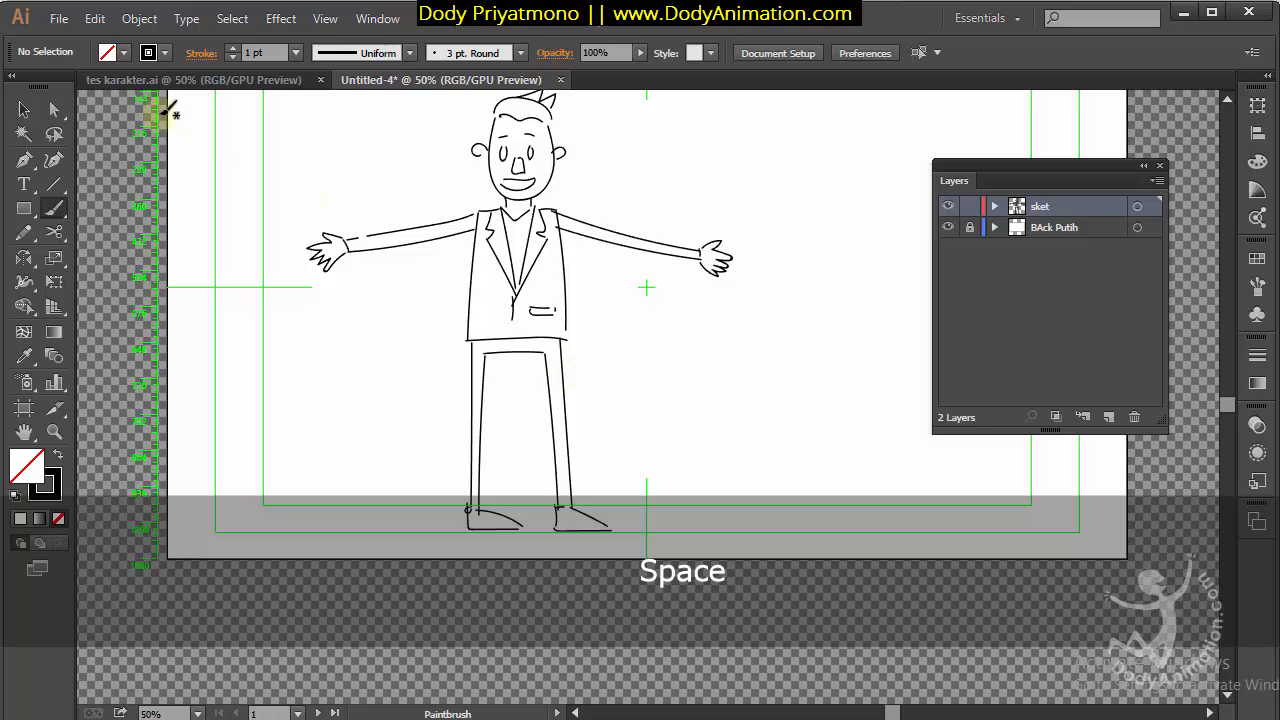
click(24, 109)
key(z)
drag(696, 318, 488, 326)
key(space)
key(space)
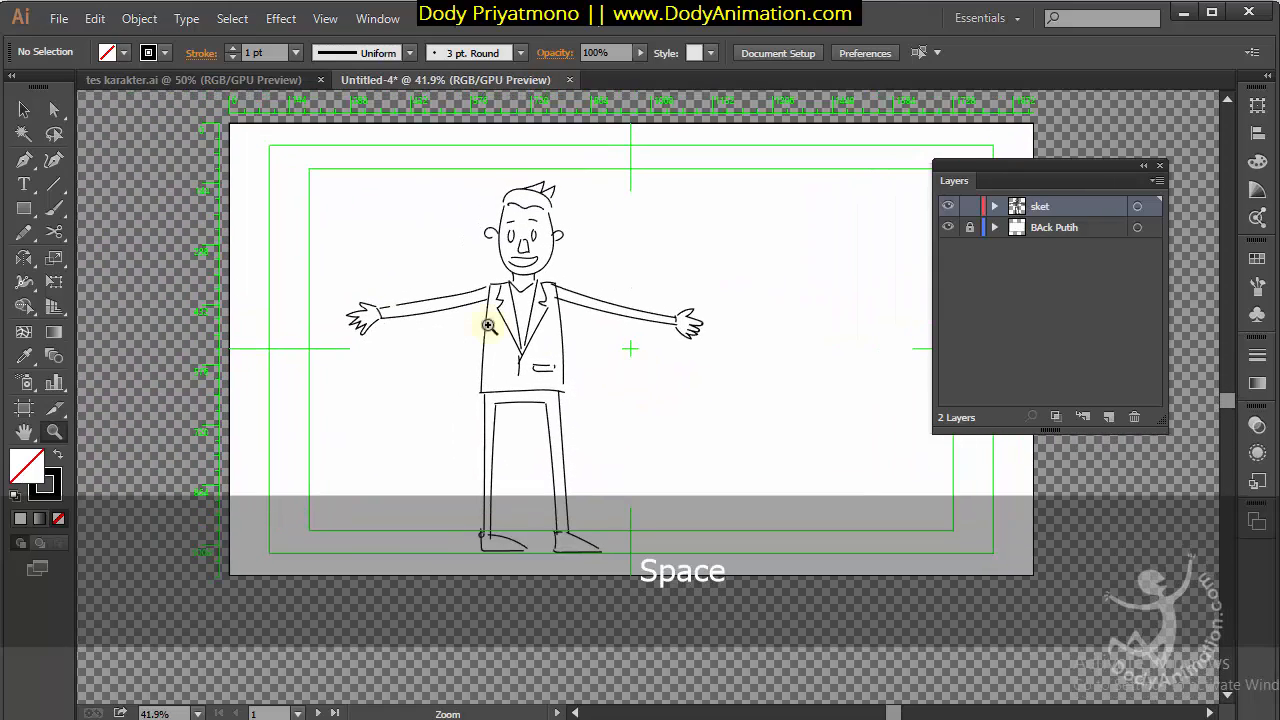
click(24, 110)
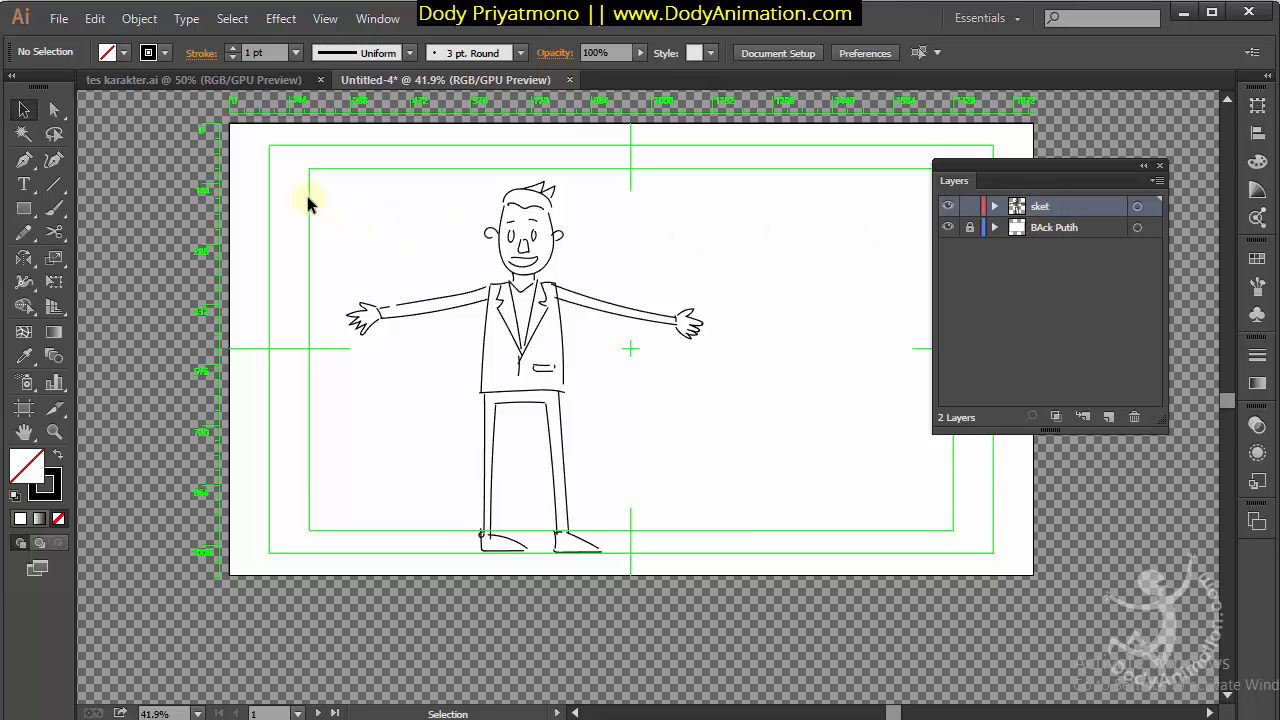
drag(443, 270, 800, 600)
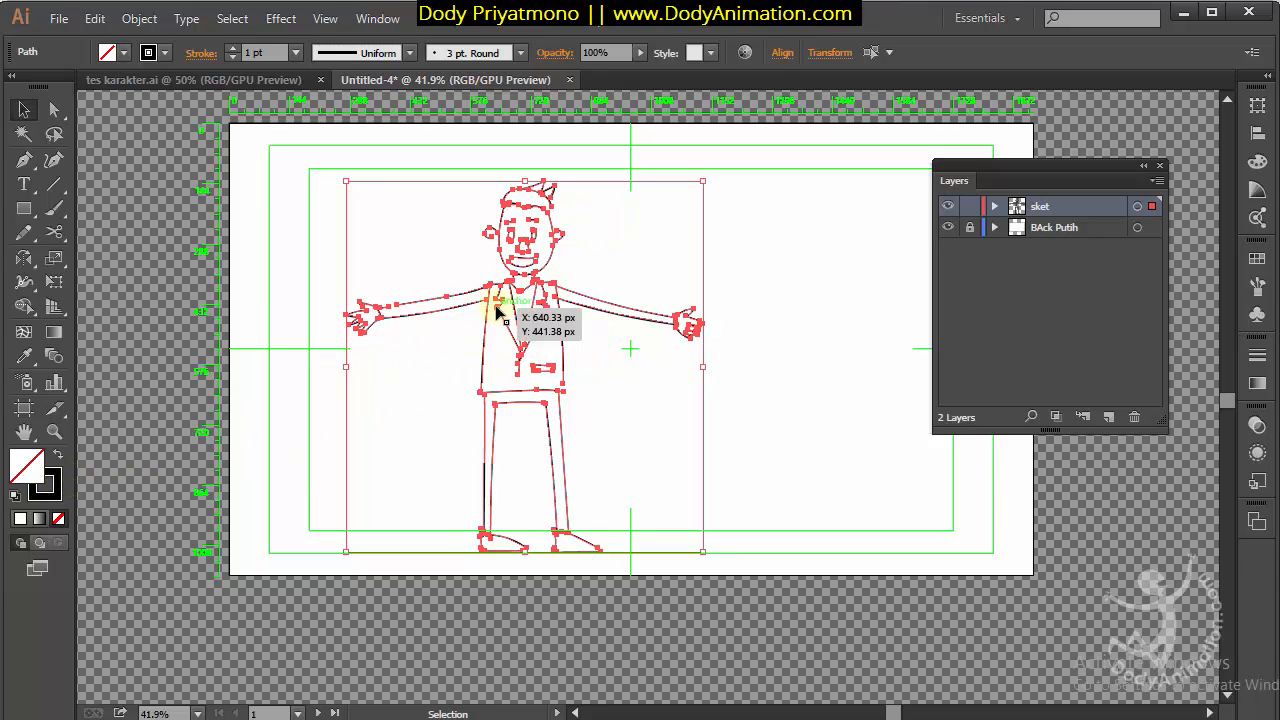
click(58, 485)
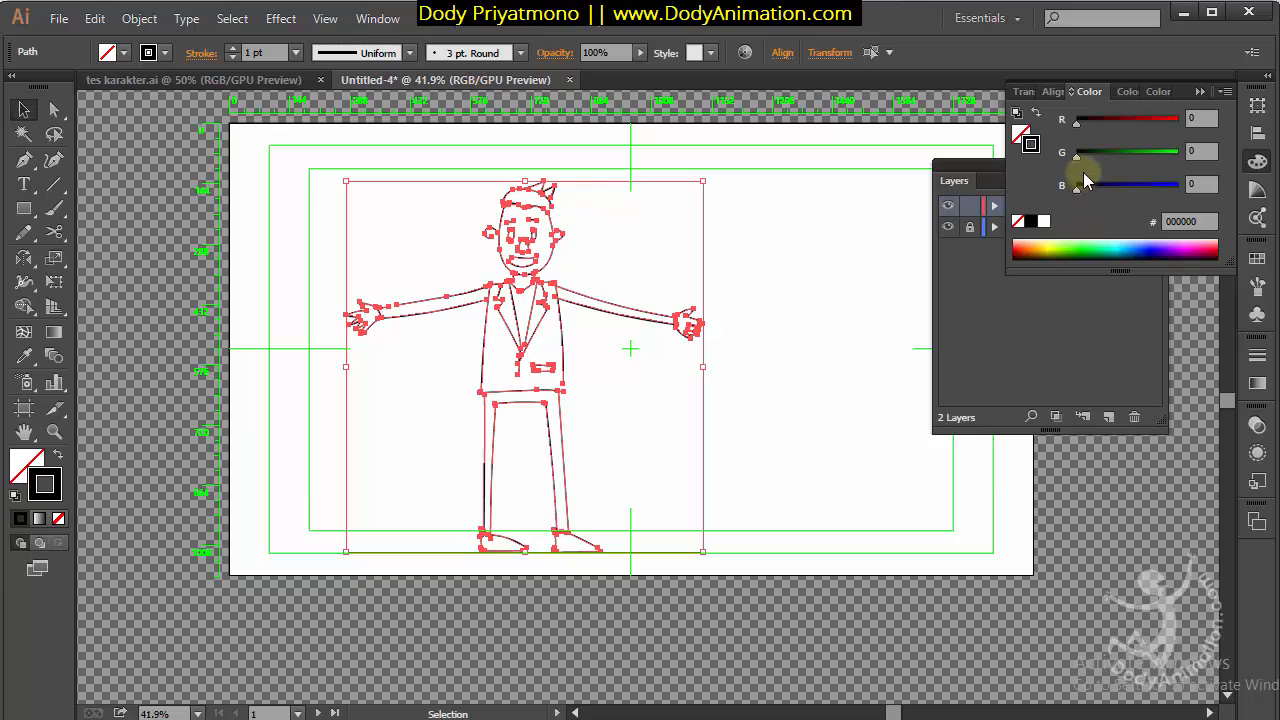
drag(1077, 156, 1145, 155)
drag(1077, 123, 1143, 122)
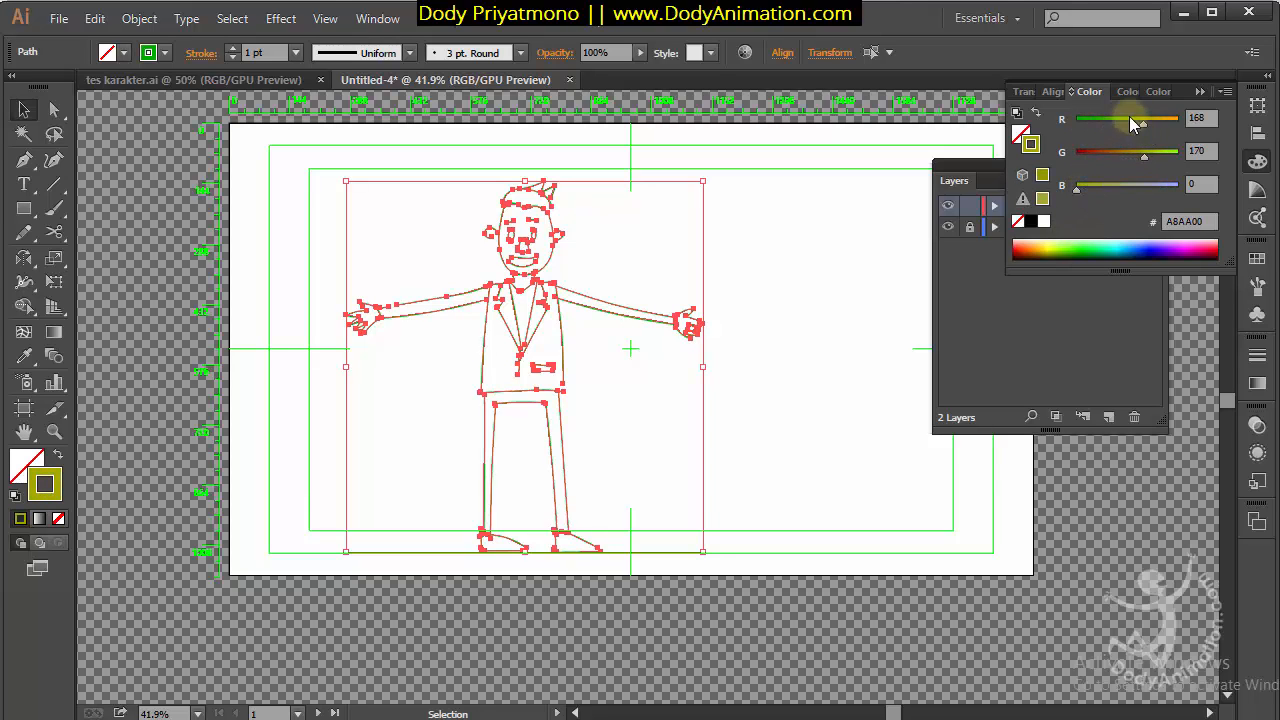
click(1142, 186)
click(796, 268)
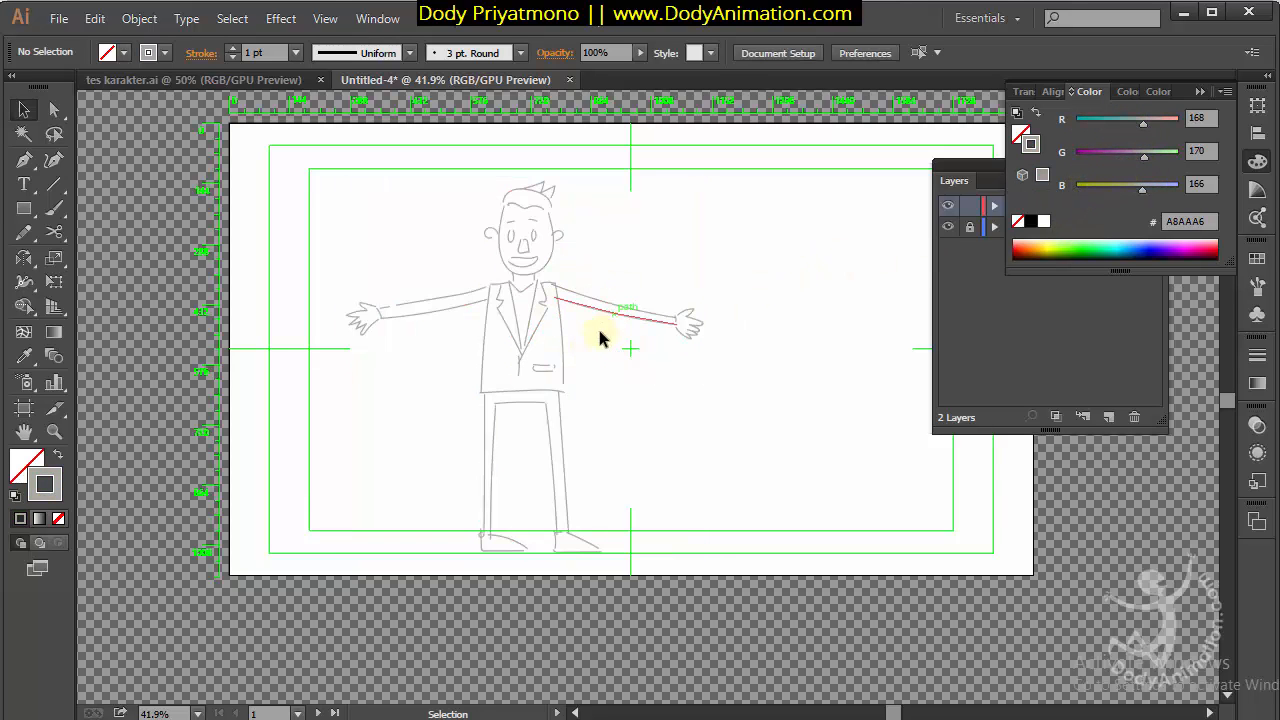
click(1257, 161)
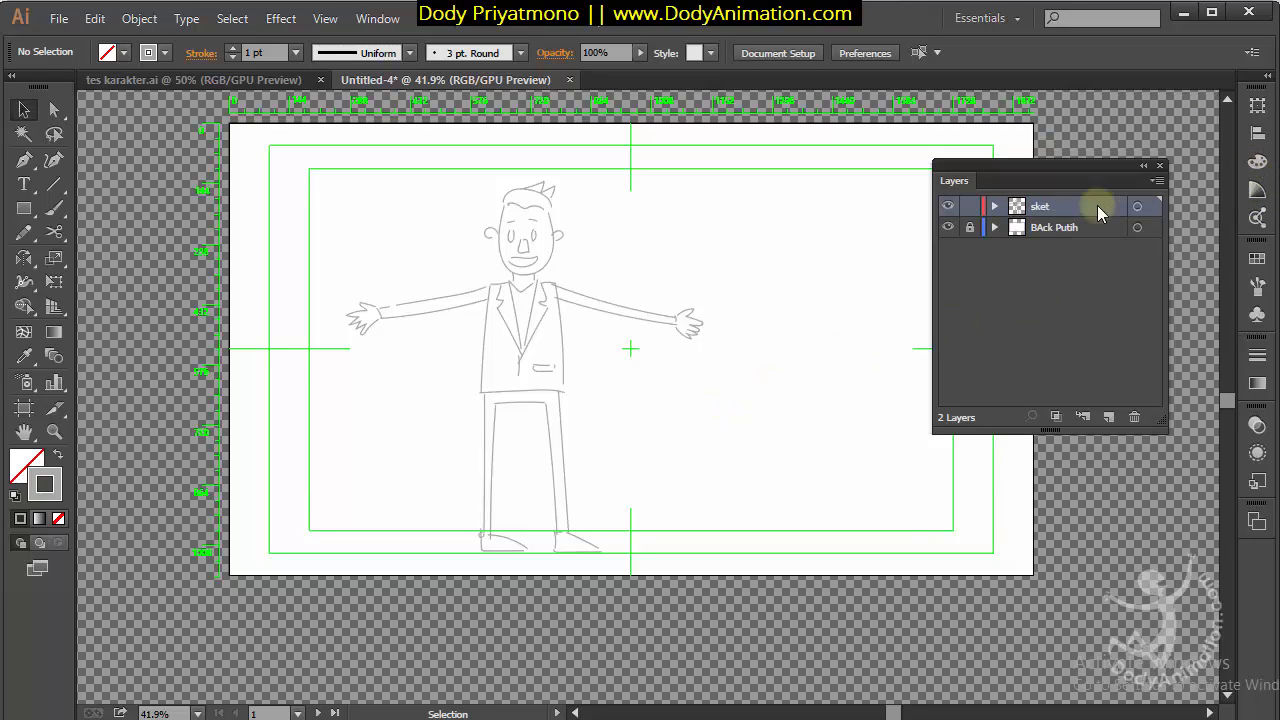
Lock the sket layer and add a new layer above it named "karakter"
click(969, 206)
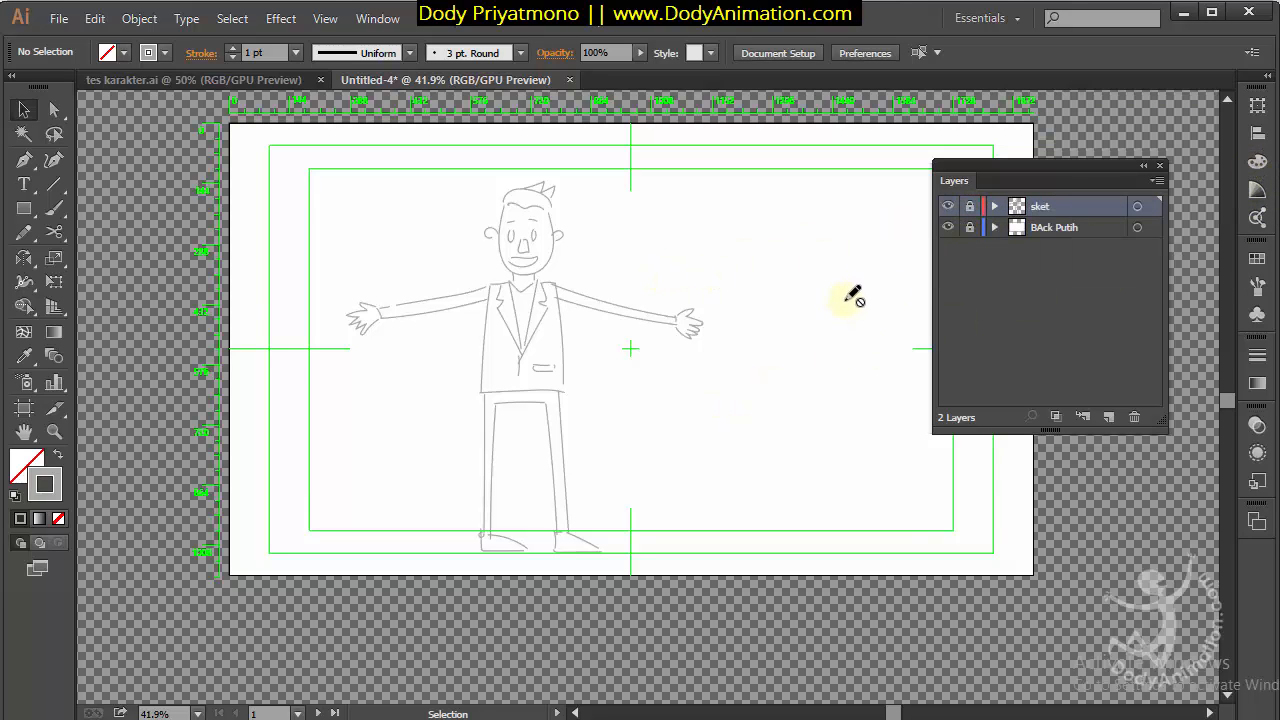
click(1108, 417)
double_click(1052, 205)
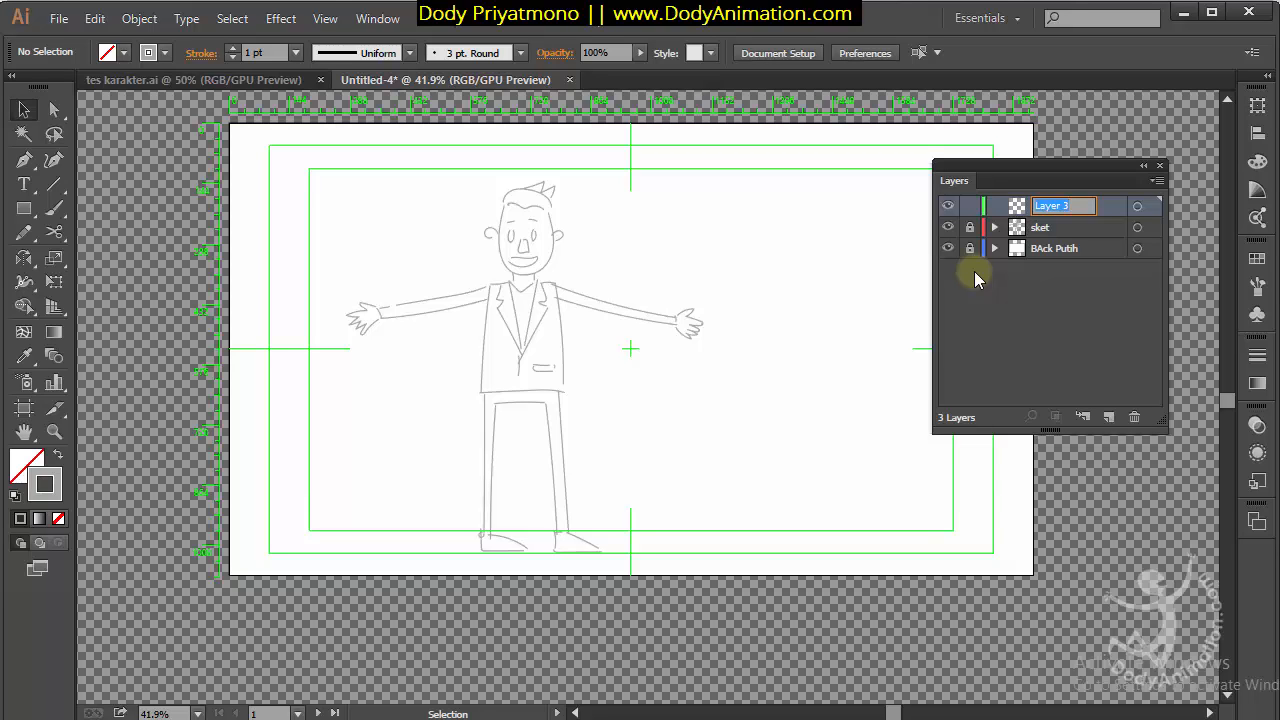
text(karakter)
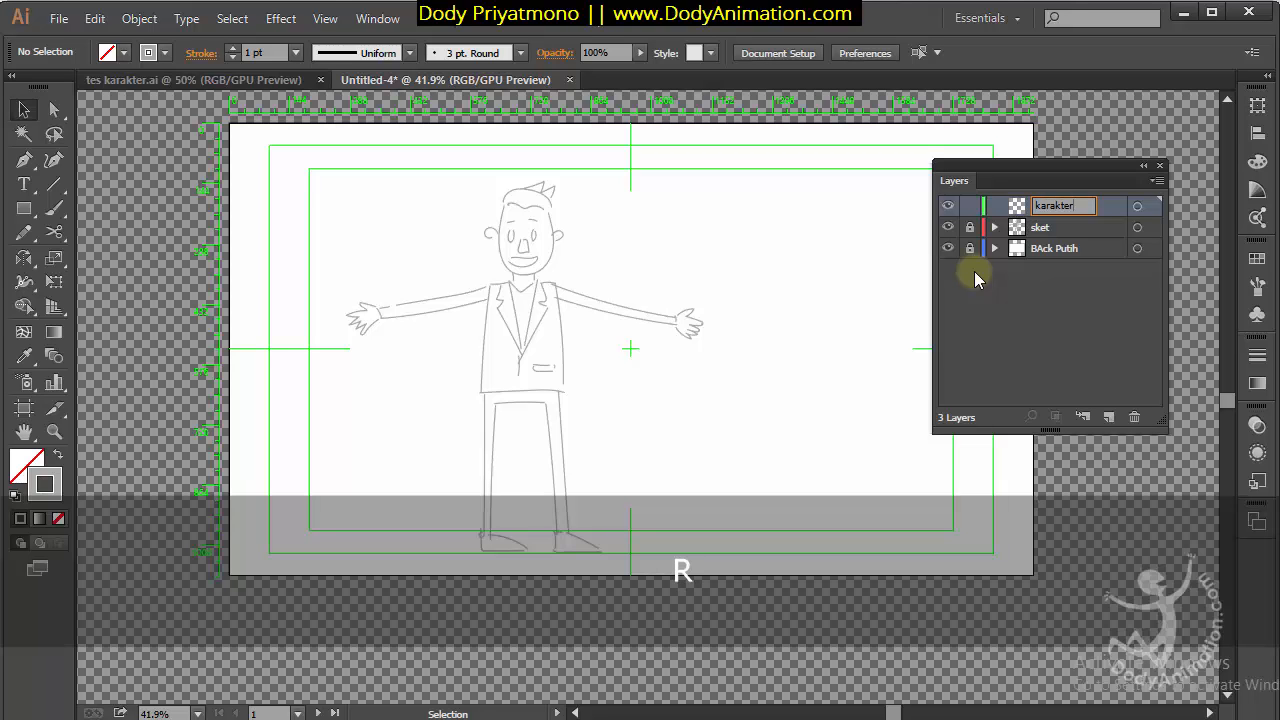
key(Return)
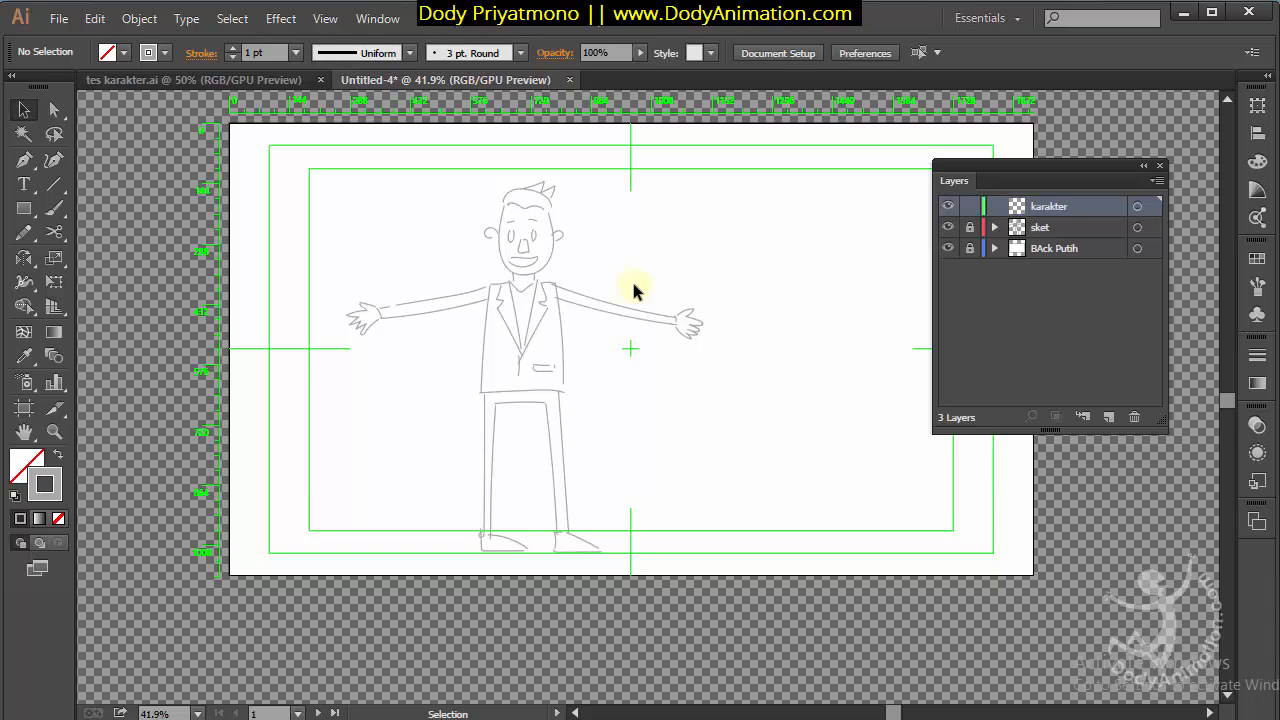
scroll(530, 265, up, 5)
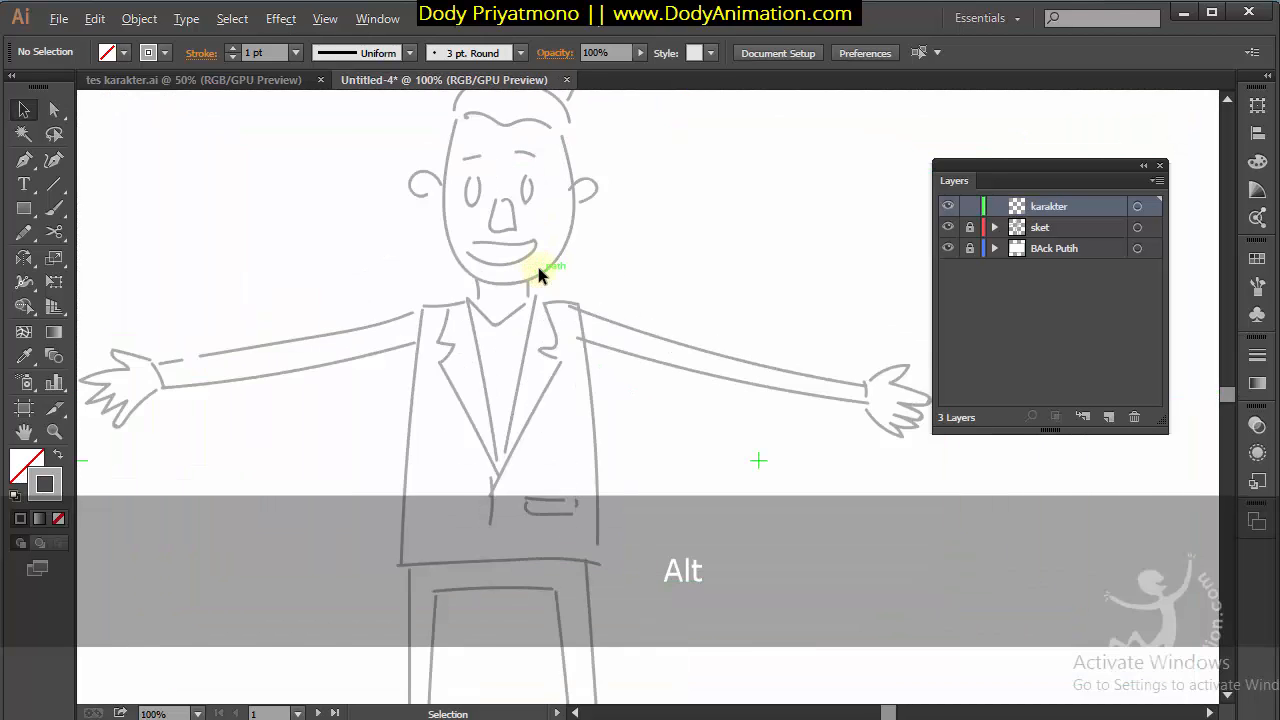
Choose the Pen tool and set the drawing colours to fill R 237, G 189, B 93 (EDBD5D) with no stroke
key(space)
drag(616, 280, 681, 443)
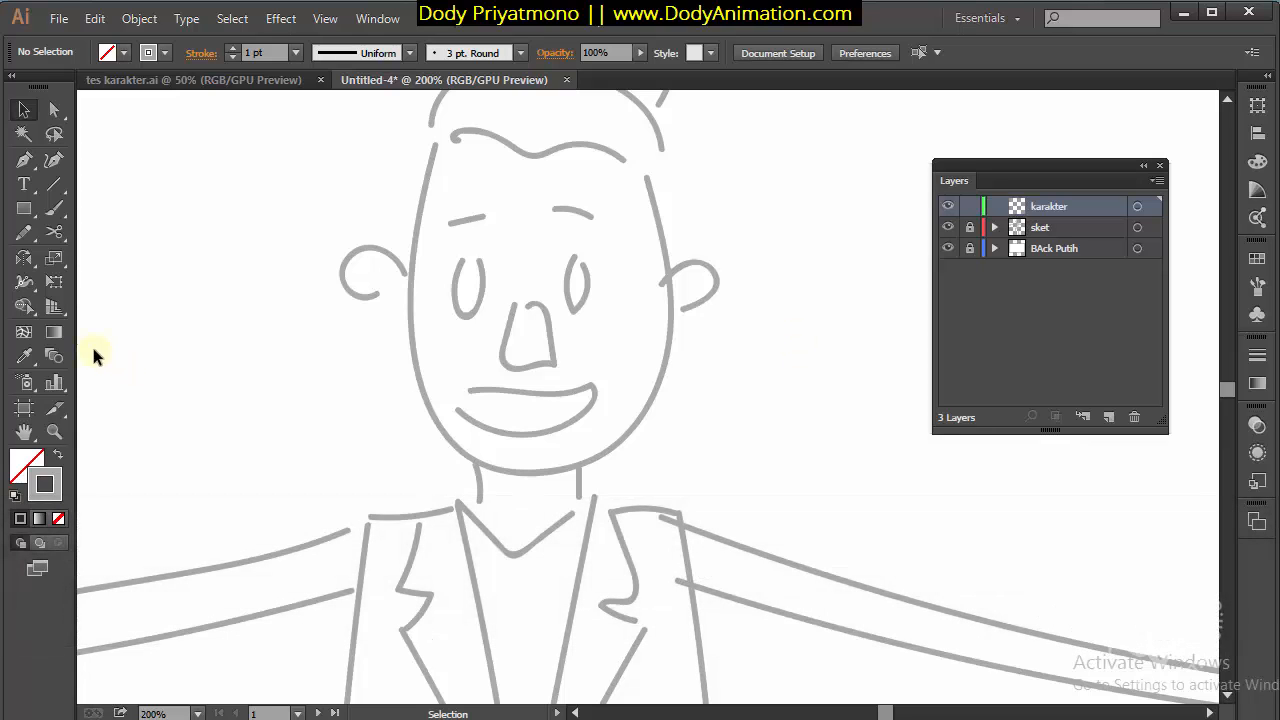
click(54, 159)
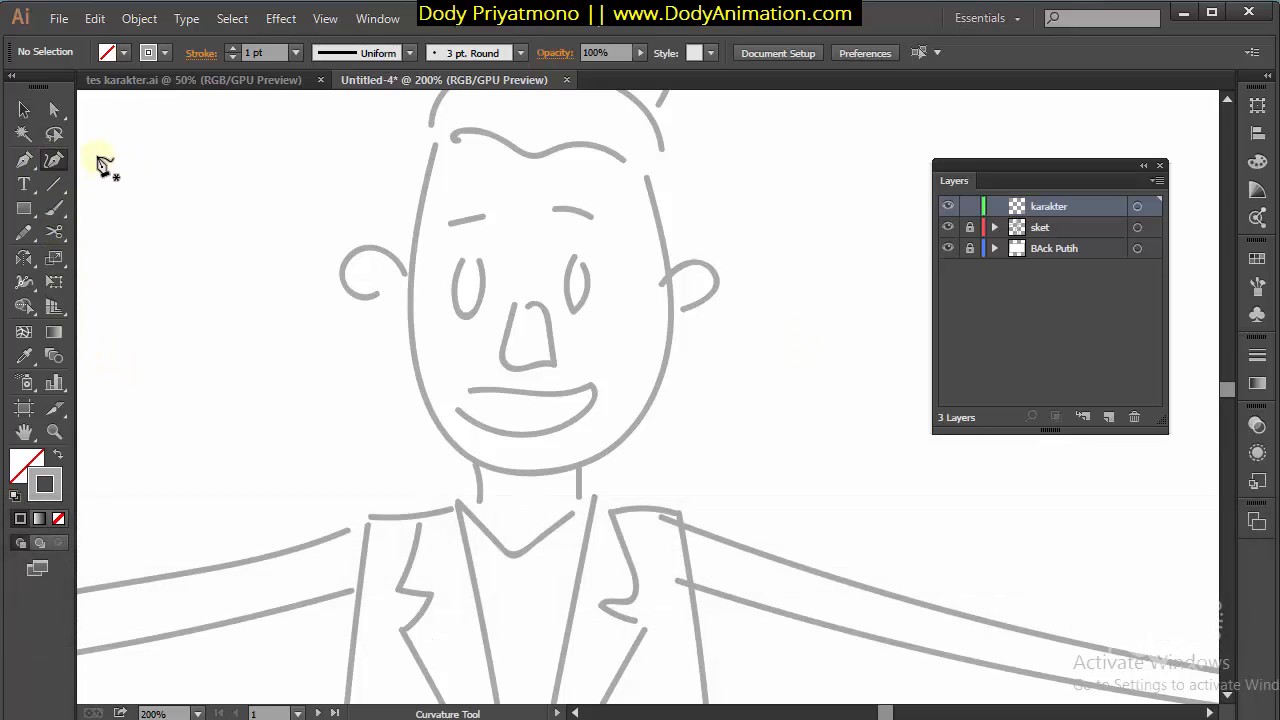
click(25, 160)
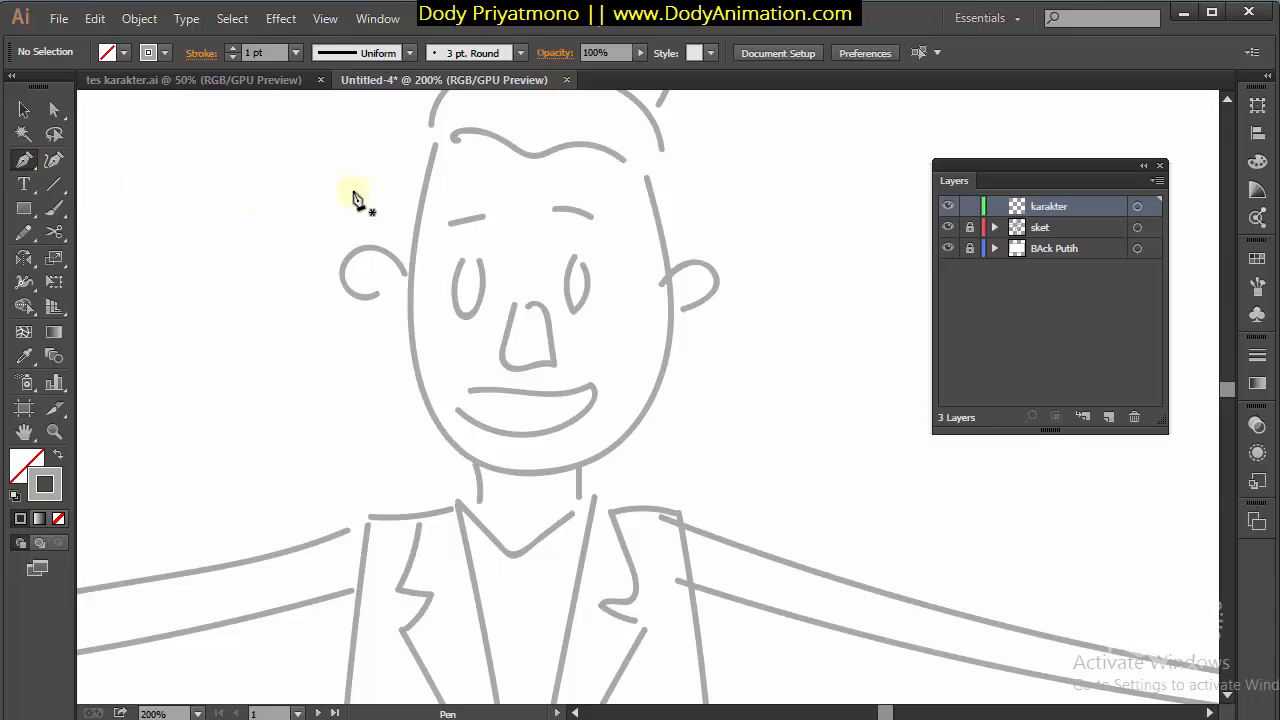
drag(354, 194, 514, 254)
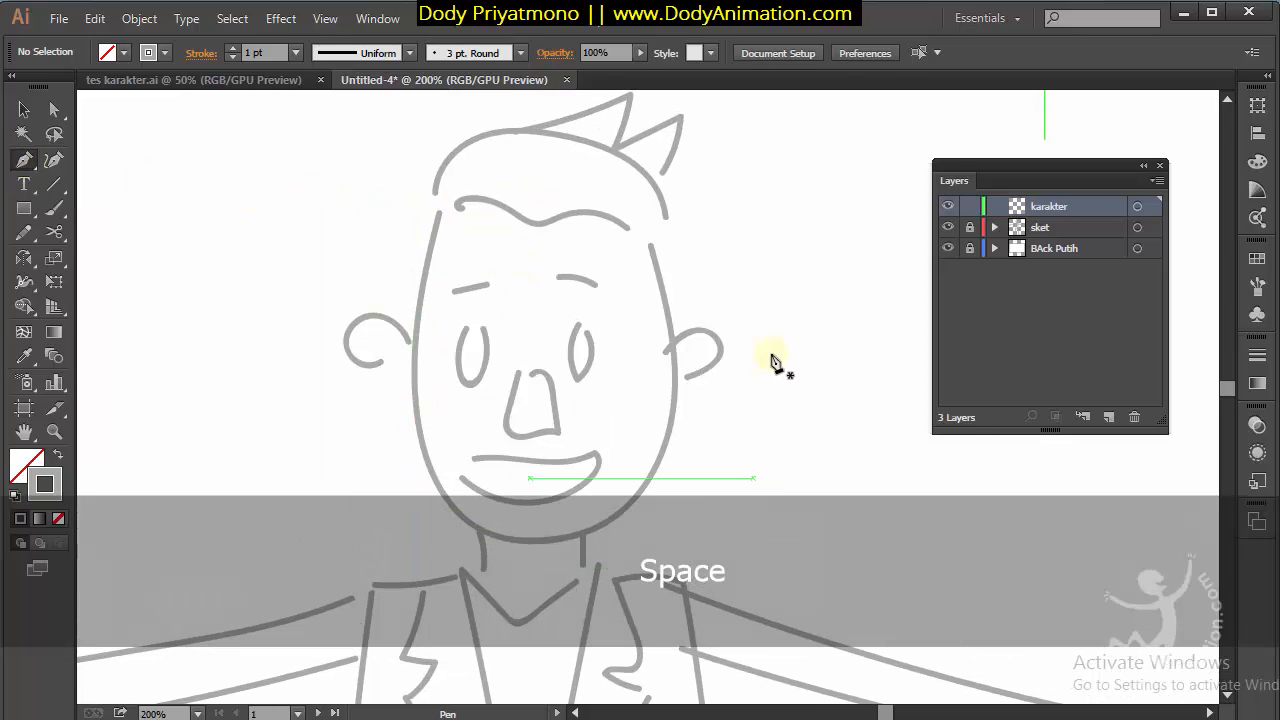
drag(620, 346, 655, 274)
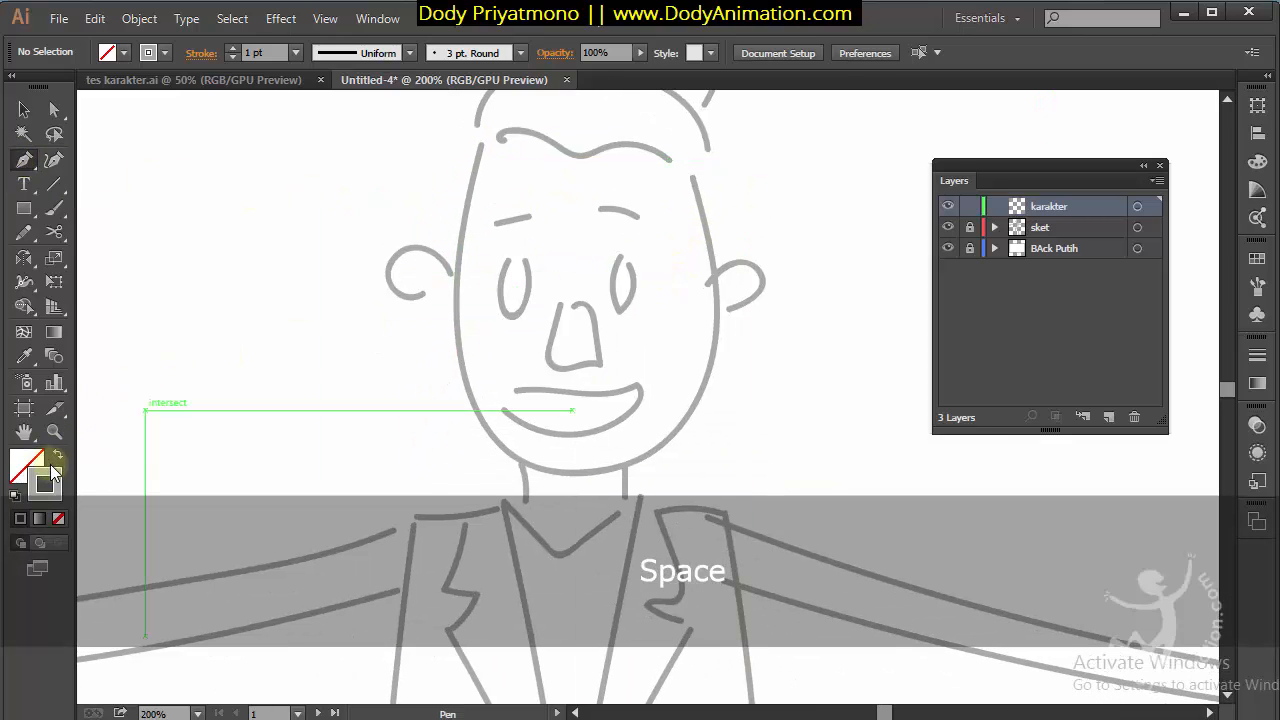
click(30, 466)
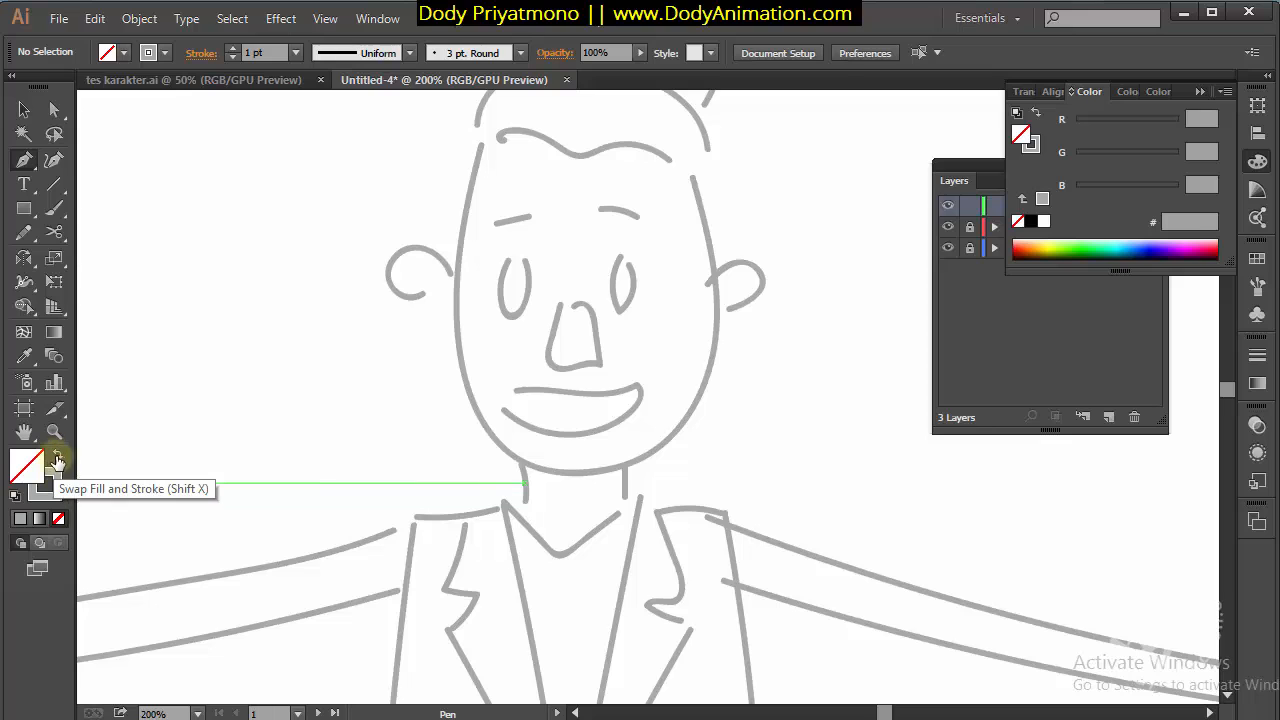
click(56, 455)
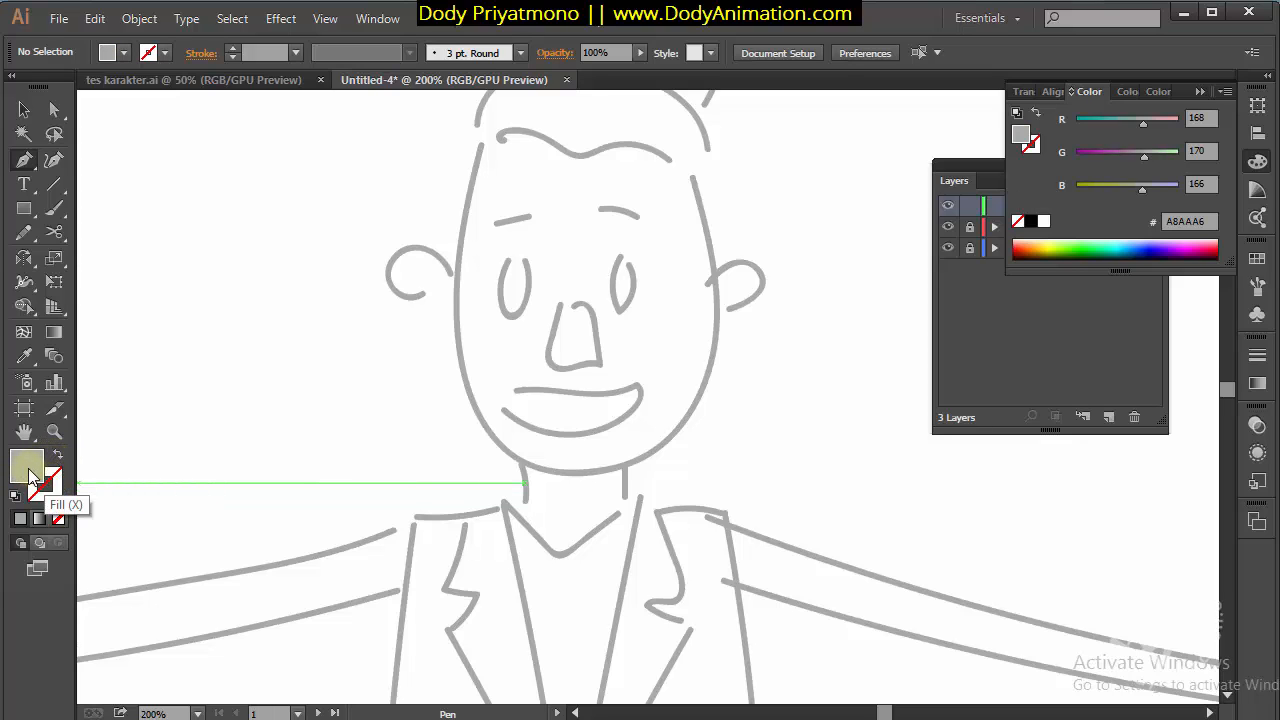
double_click(36, 470)
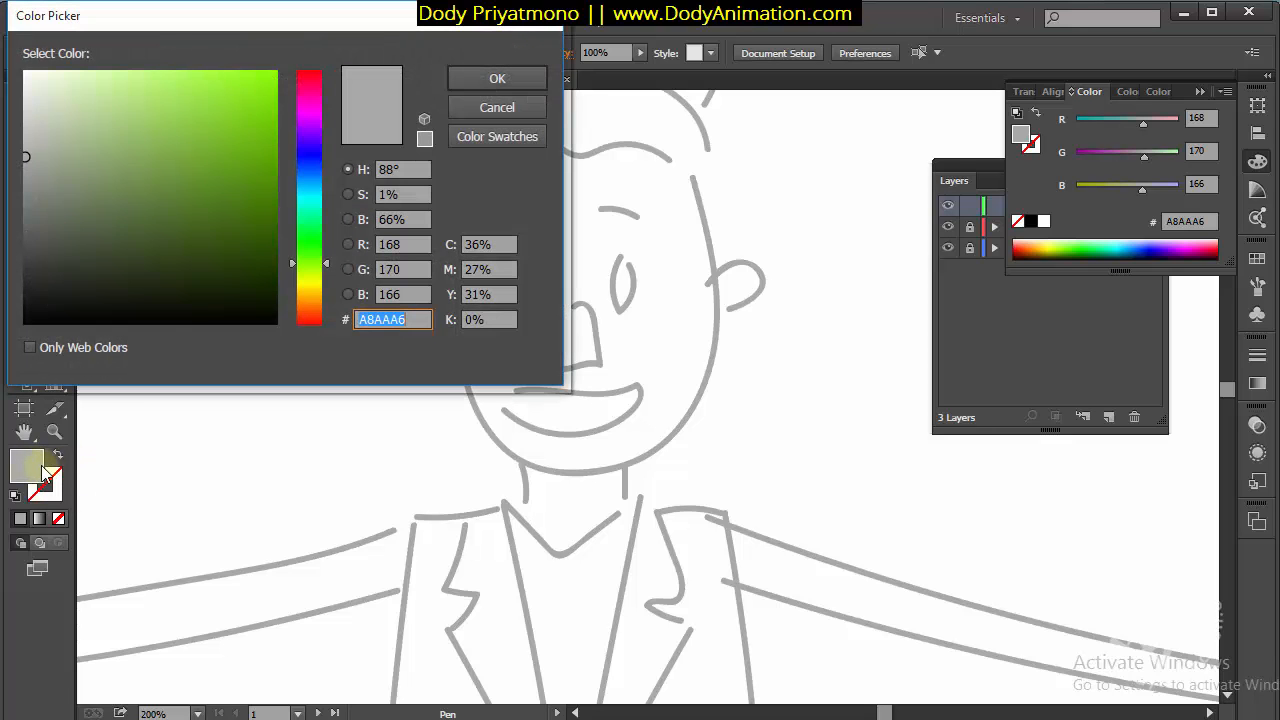
mouse_move(245, 120)
mouse_down()
mouse_move(203, 64)
mouse_move(178, 88)
mouse_up()
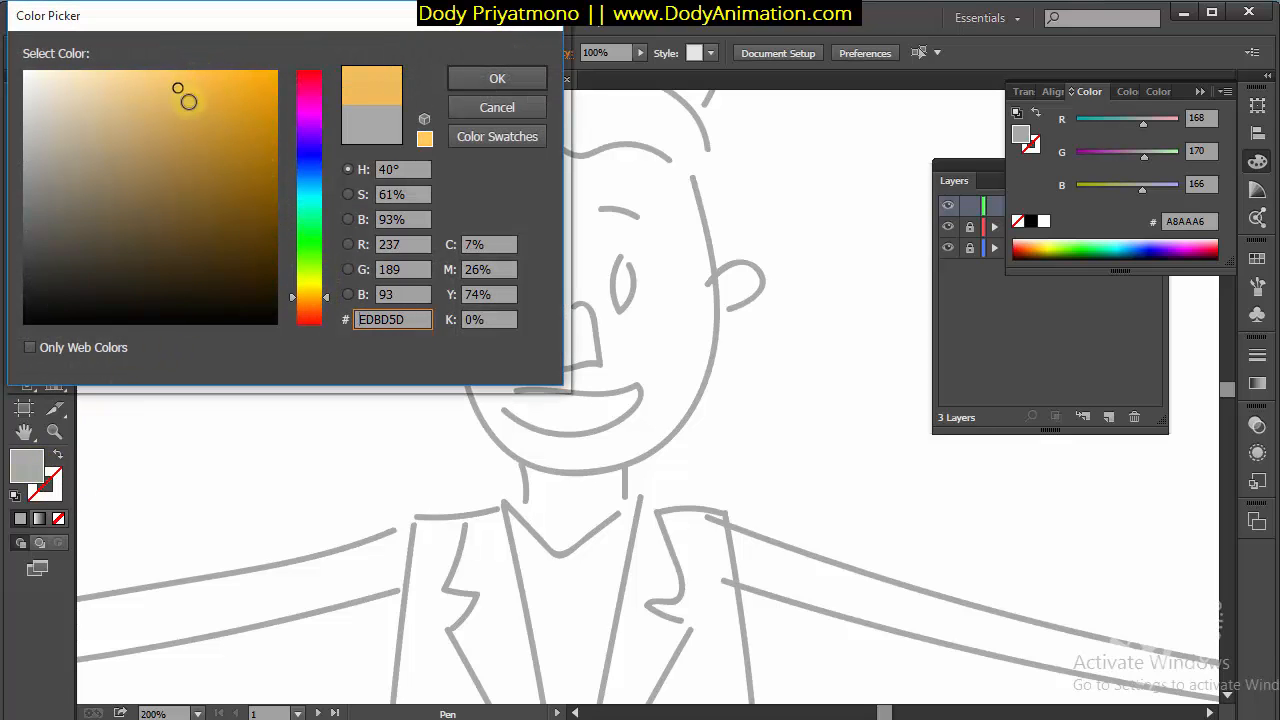
click(476, 80)
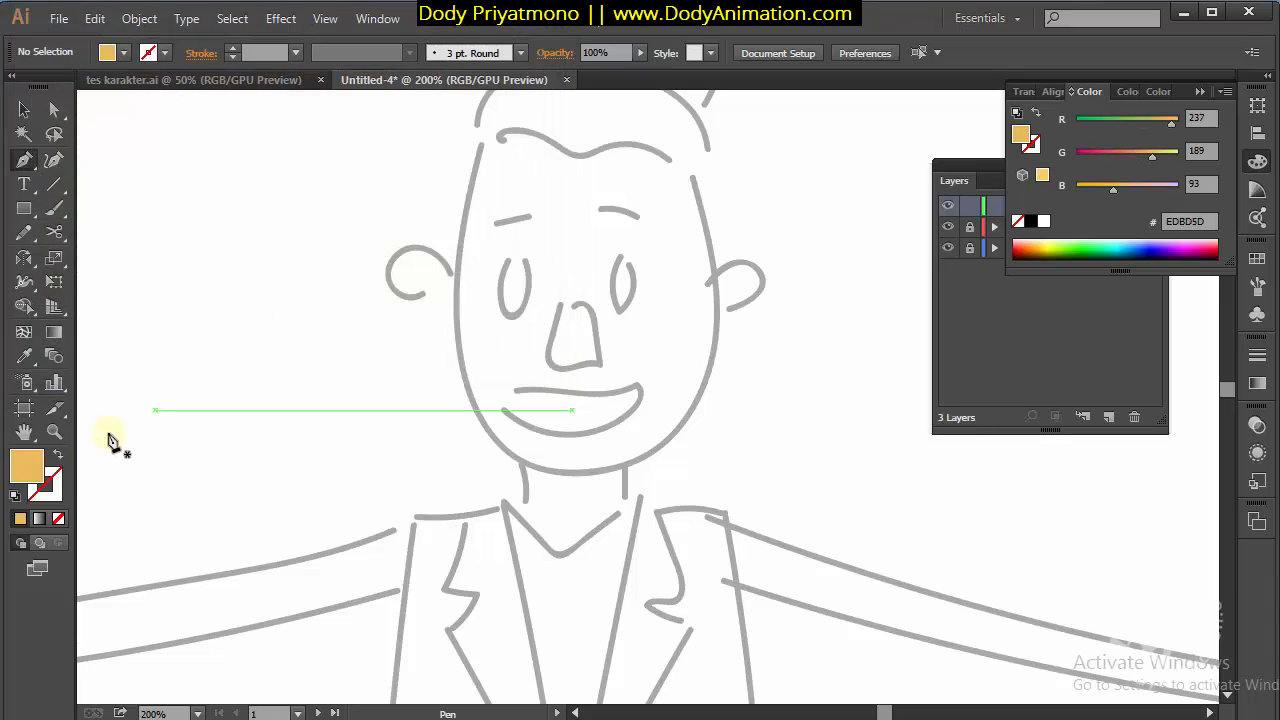
click(53, 485)
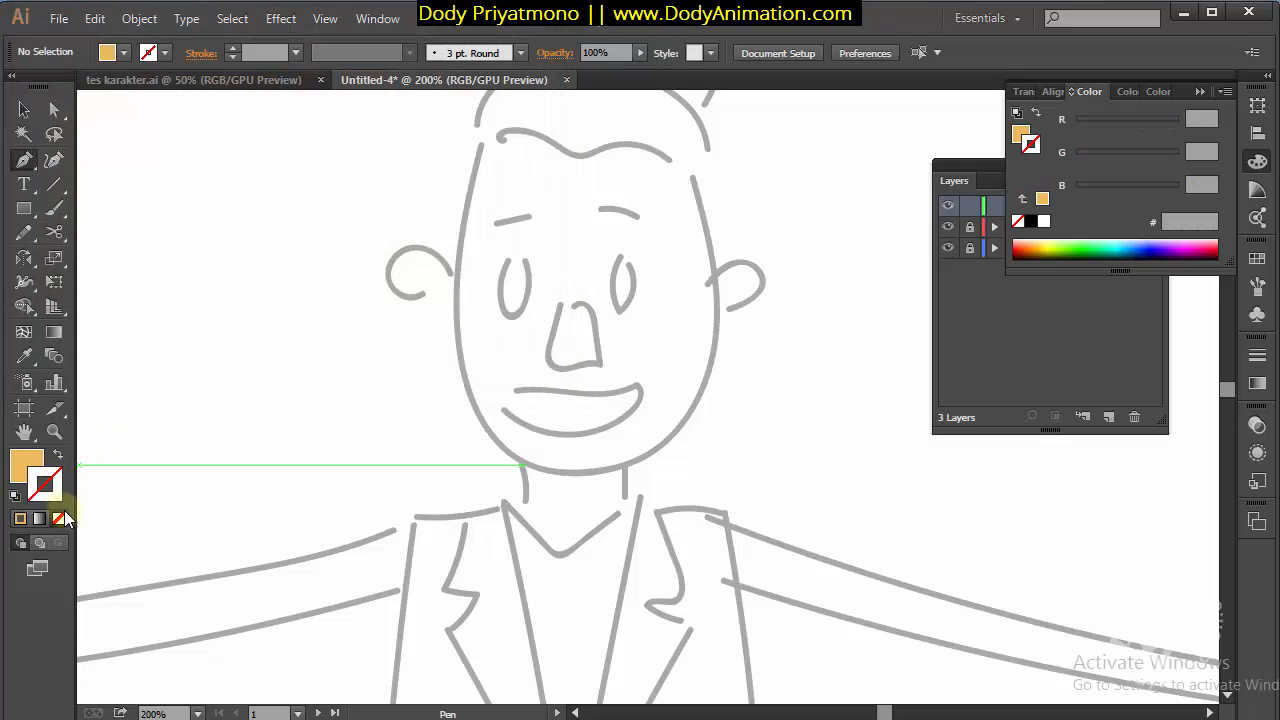
click(27, 463)
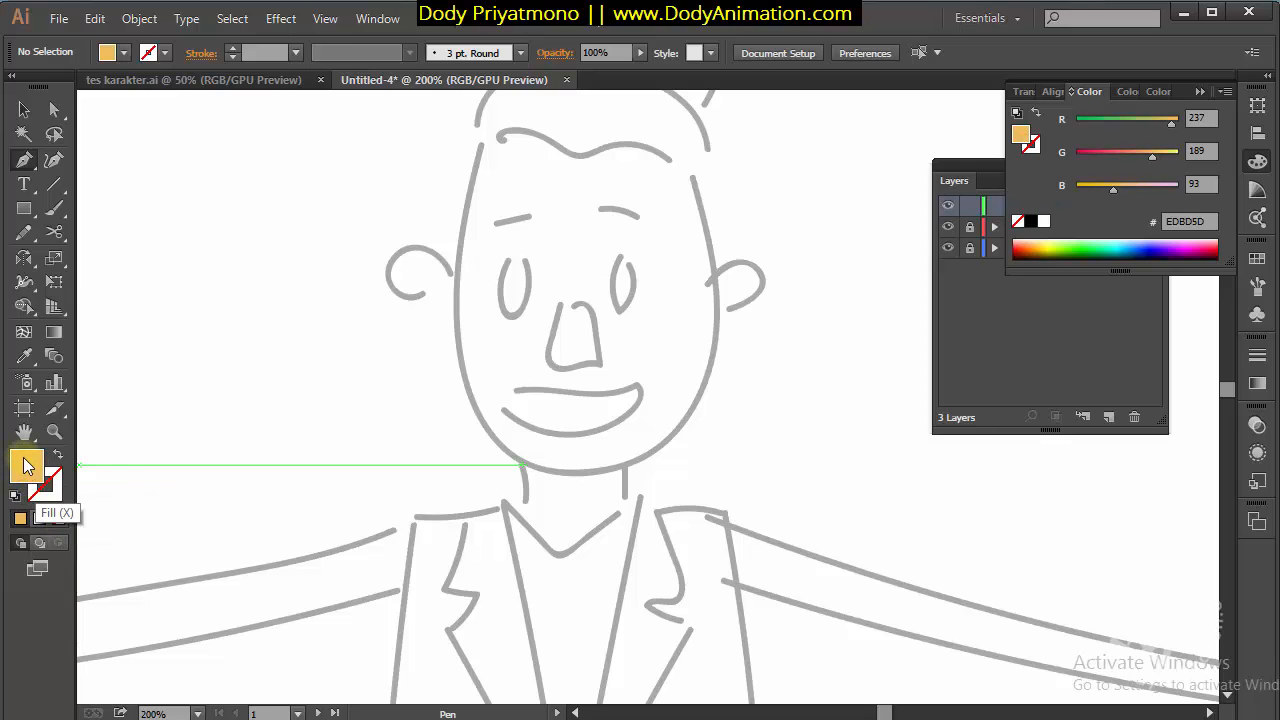
Draw a closed, filled face shape over the sketched head, with rounded corners and a dip in the hairline, using the Pen tool
key(space)
drag(563, 229, 491, 246)
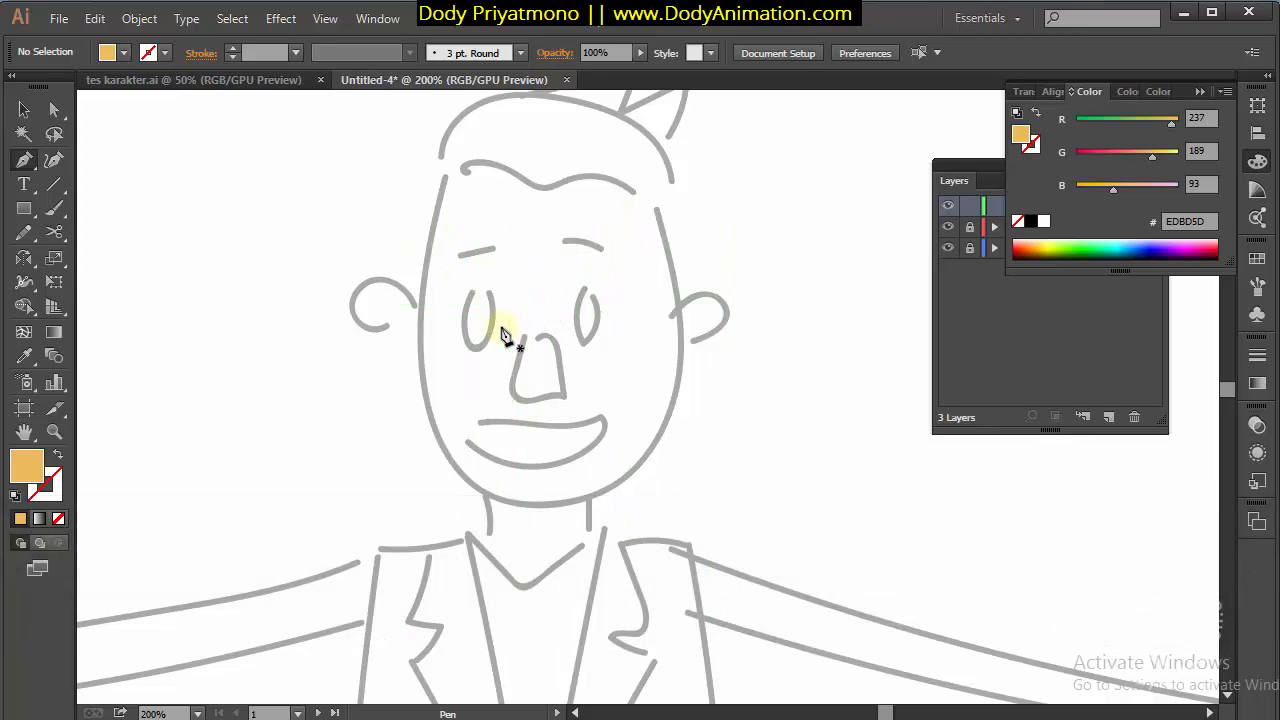
click(414, 230)
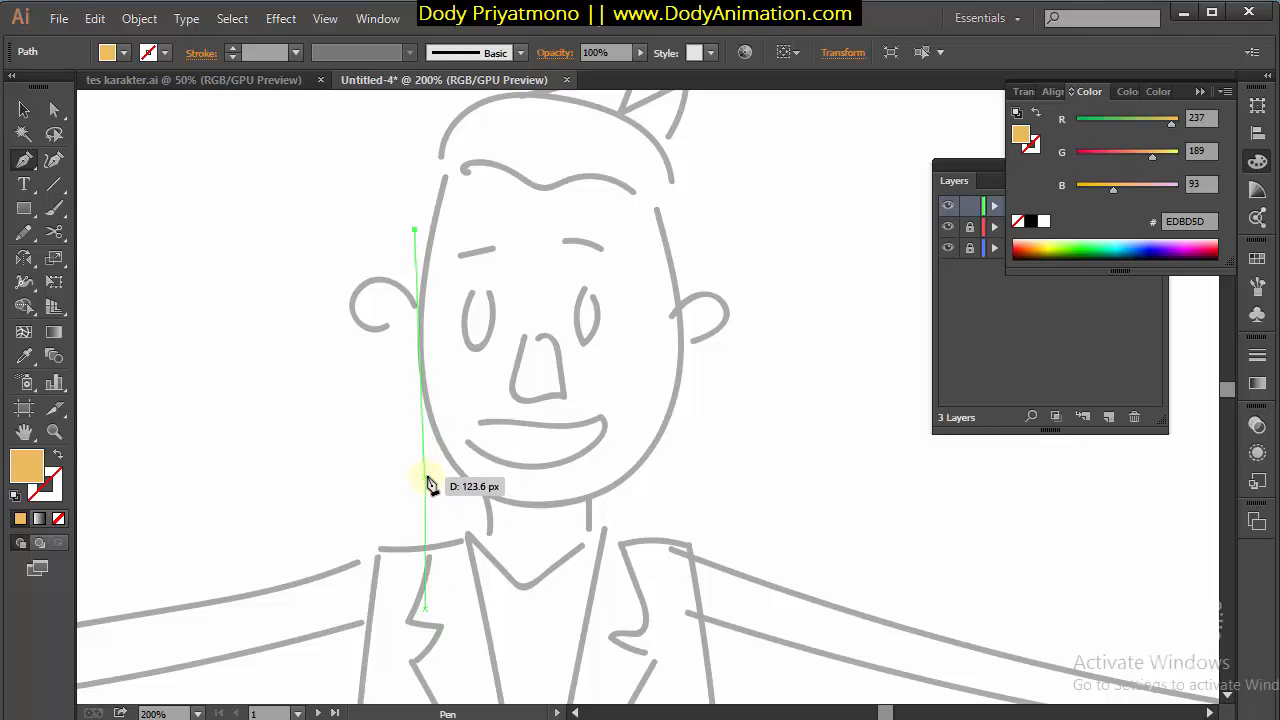
drag(431, 478, 455, 493)
click(649, 492)
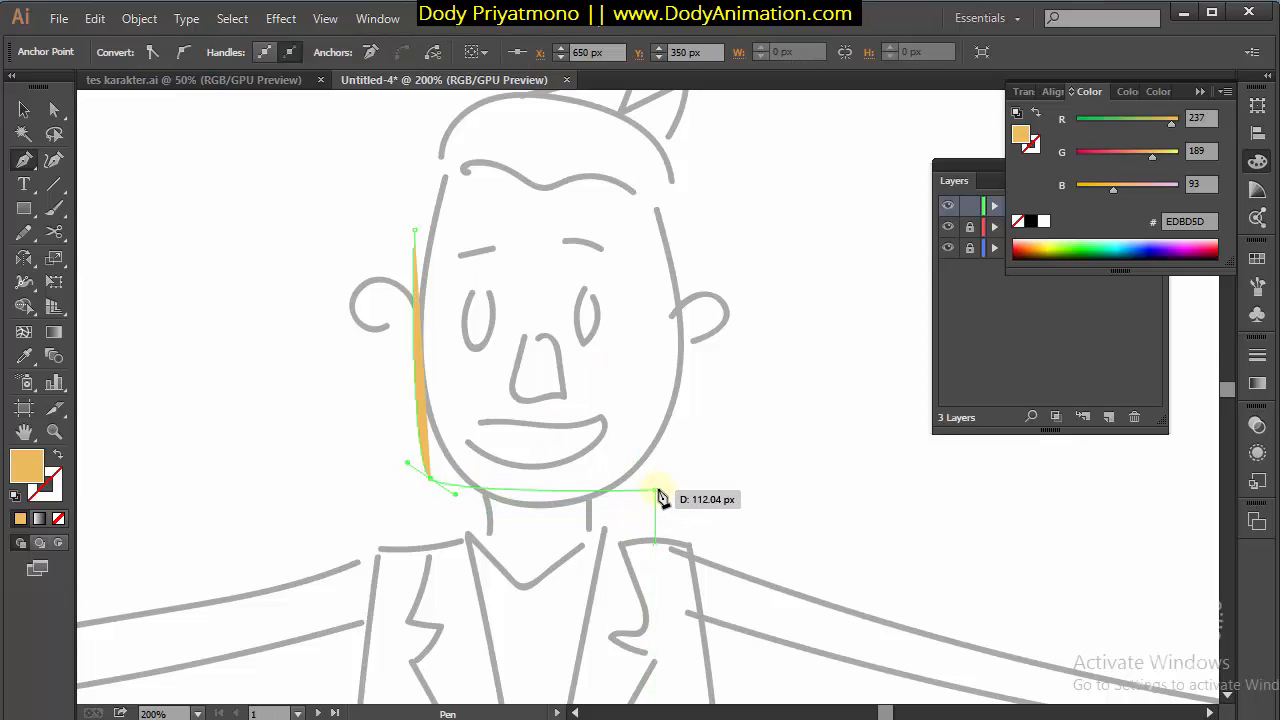
drag(665, 486, 679, 466)
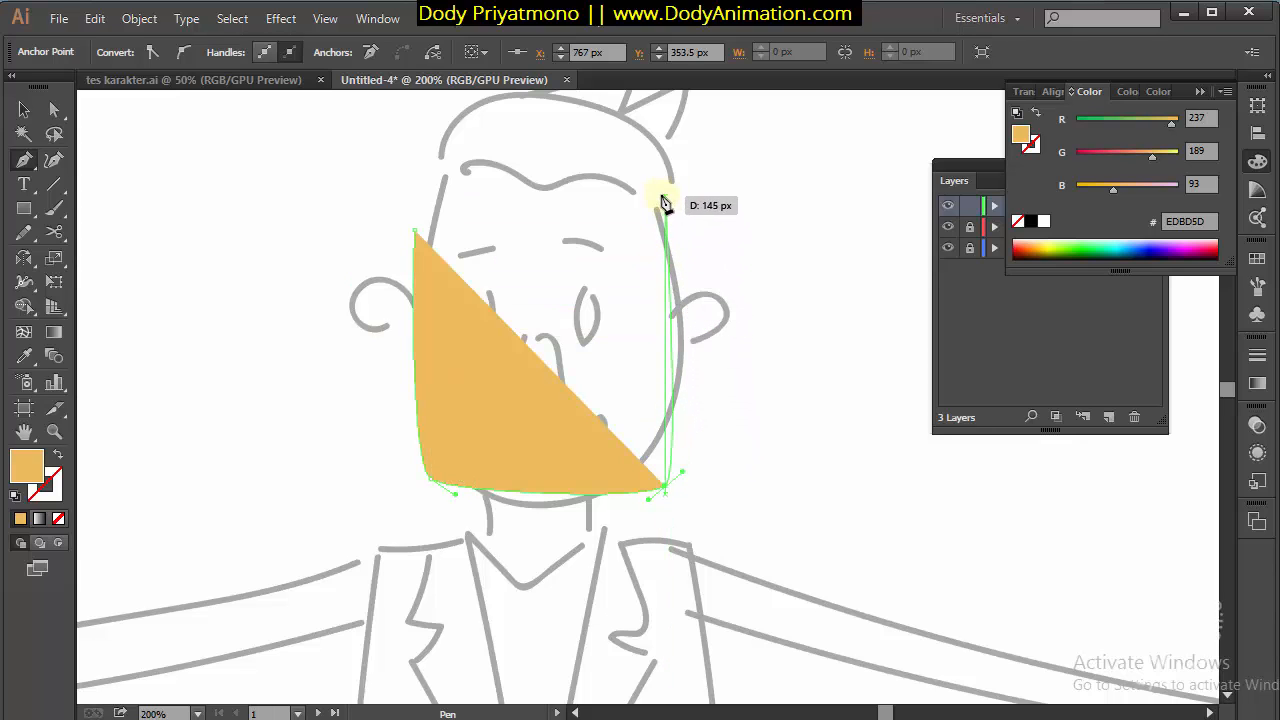
drag(648, 183, 640, 173)
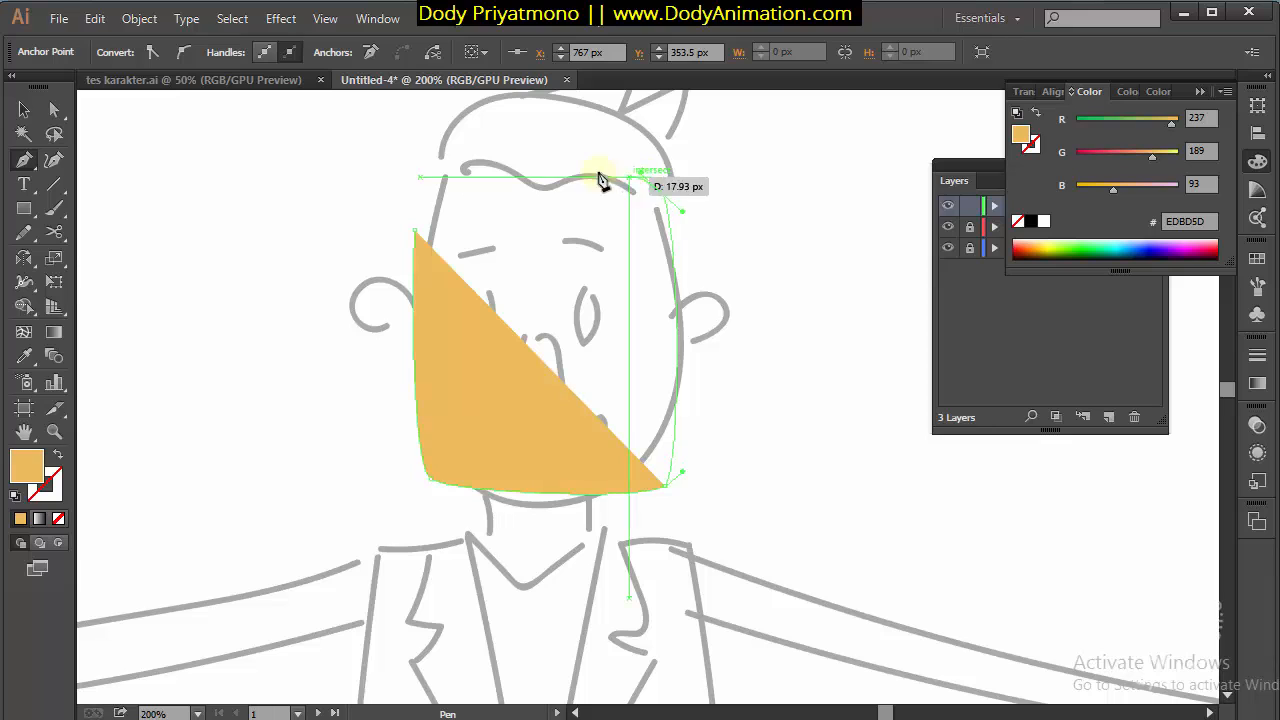
click(546, 200)
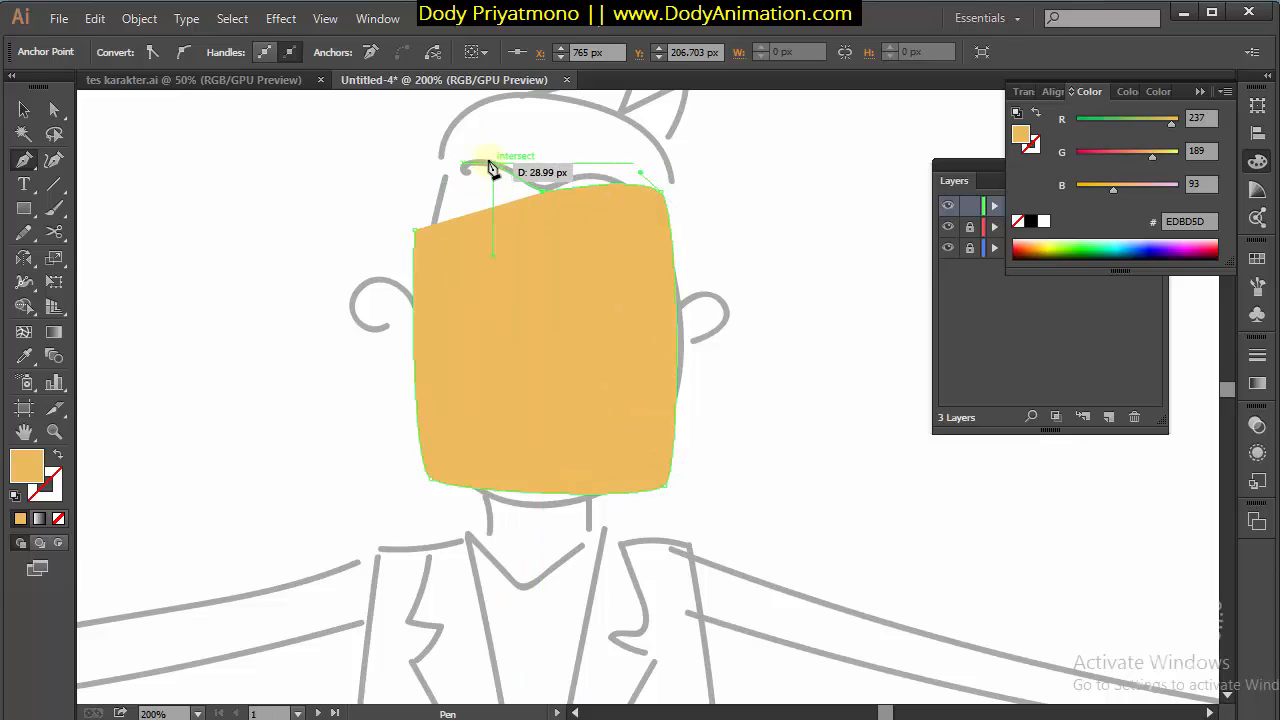
drag(474, 167, 452, 174)
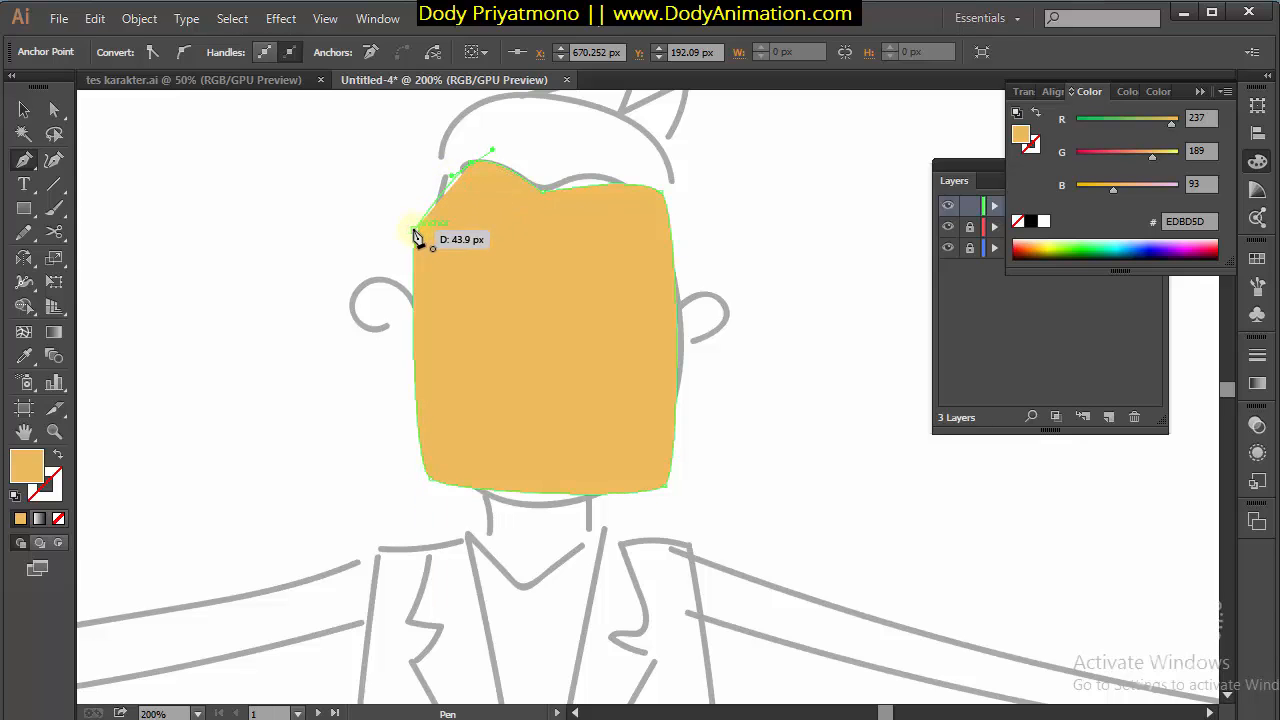
drag(416, 253, 446, 337)
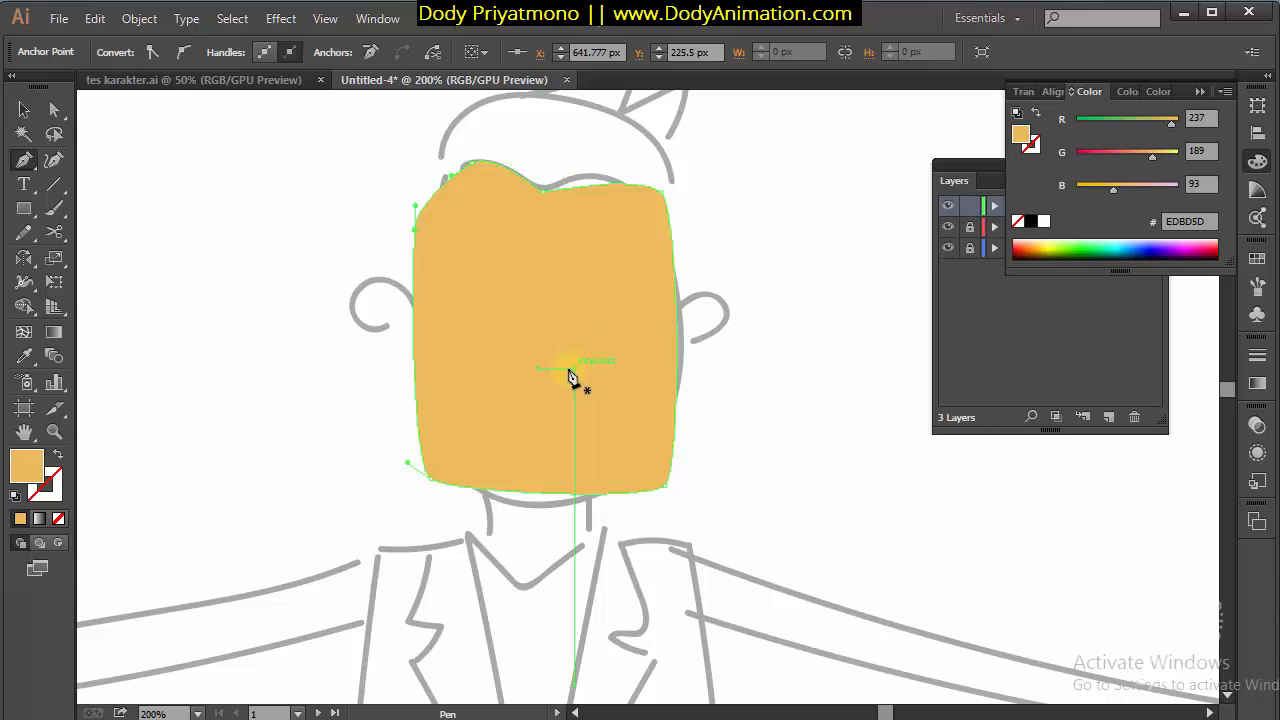
Collapse the colour settings and show the karakter layer in outline mode so the sketch can be seen through the face
click(1258, 160)
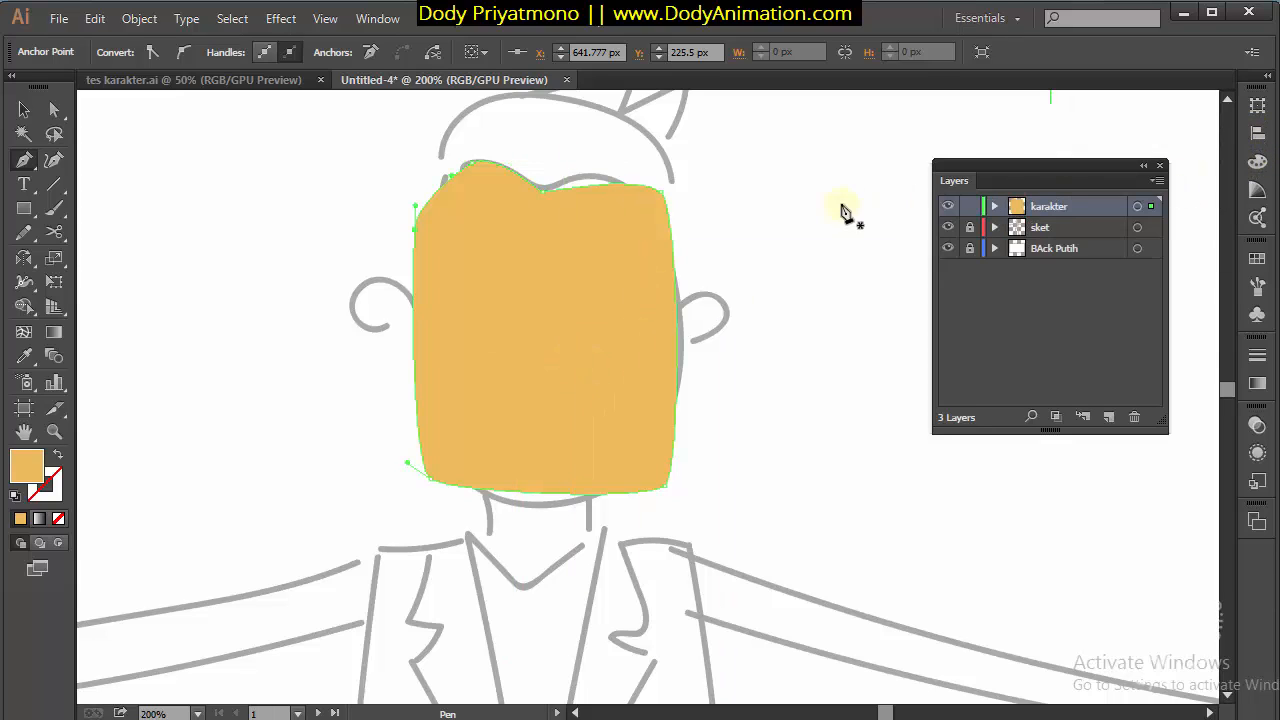
key(ctrl)
ctrl+click(948, 207)
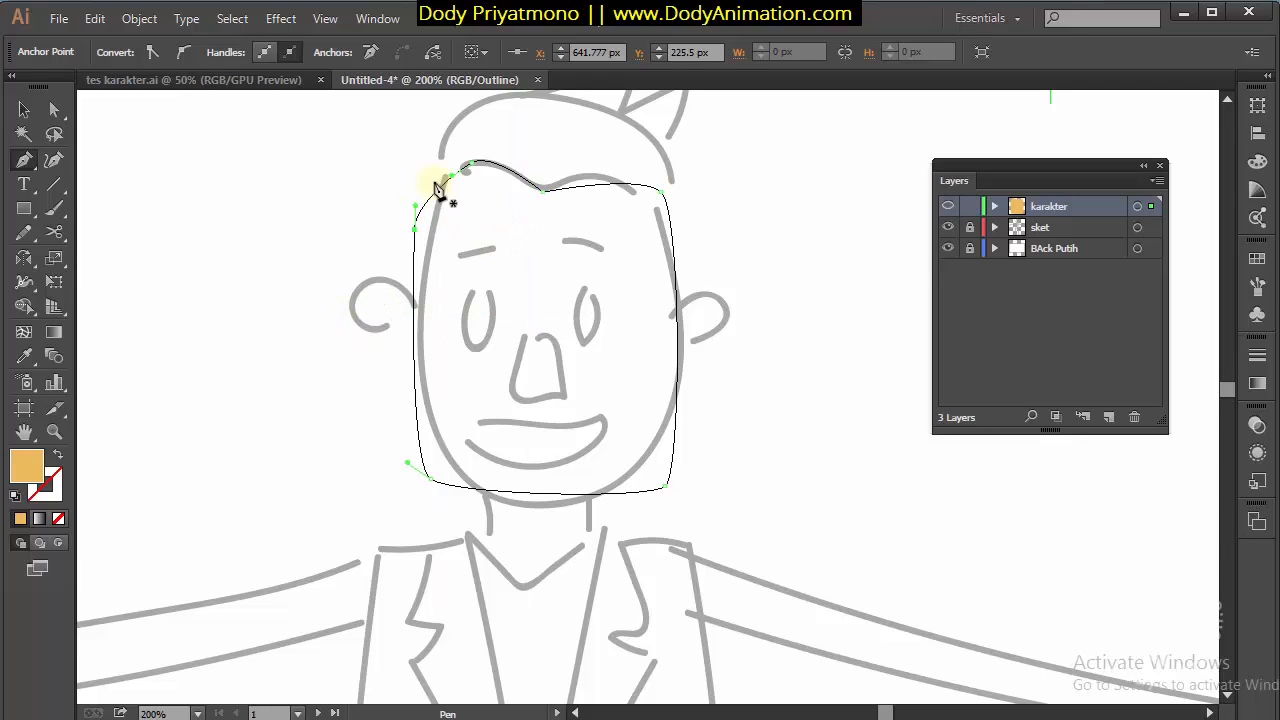
Reshape the two upper corners of the face path into smoother curves with Direct Selection, following the sketched forehead and hairline
drag(437, 188, 441, 222)
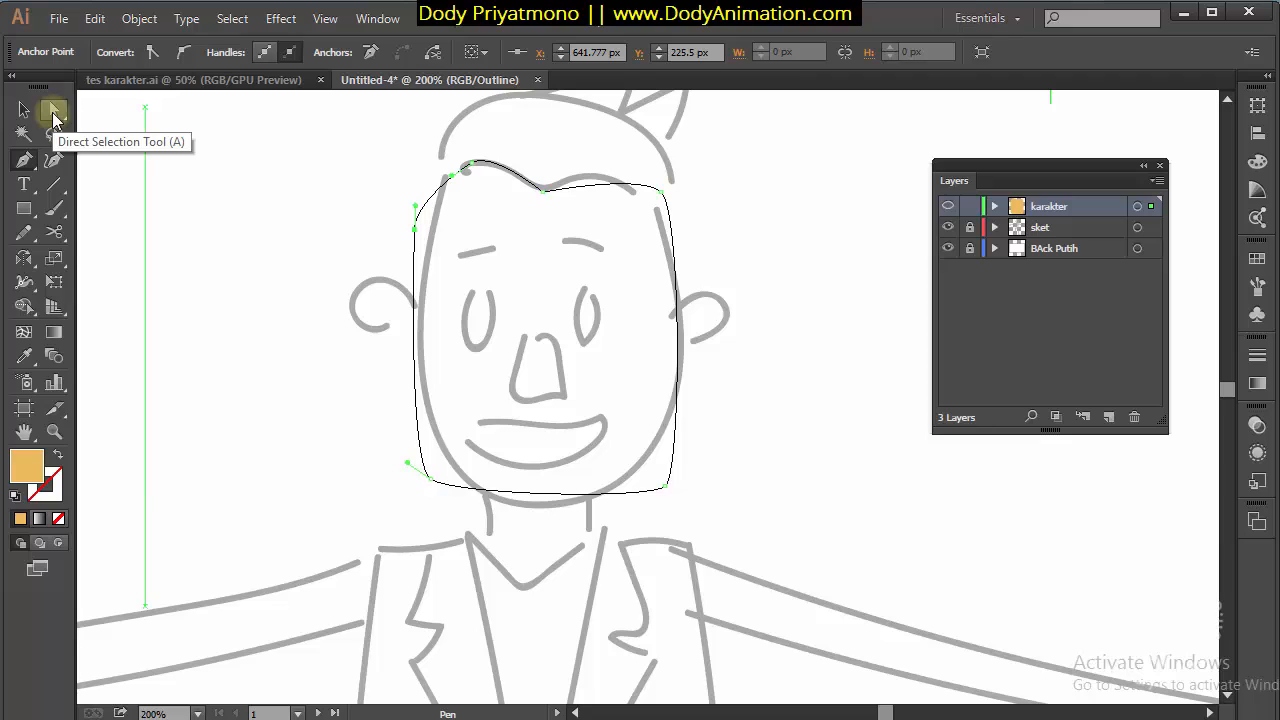
click(55, 112)
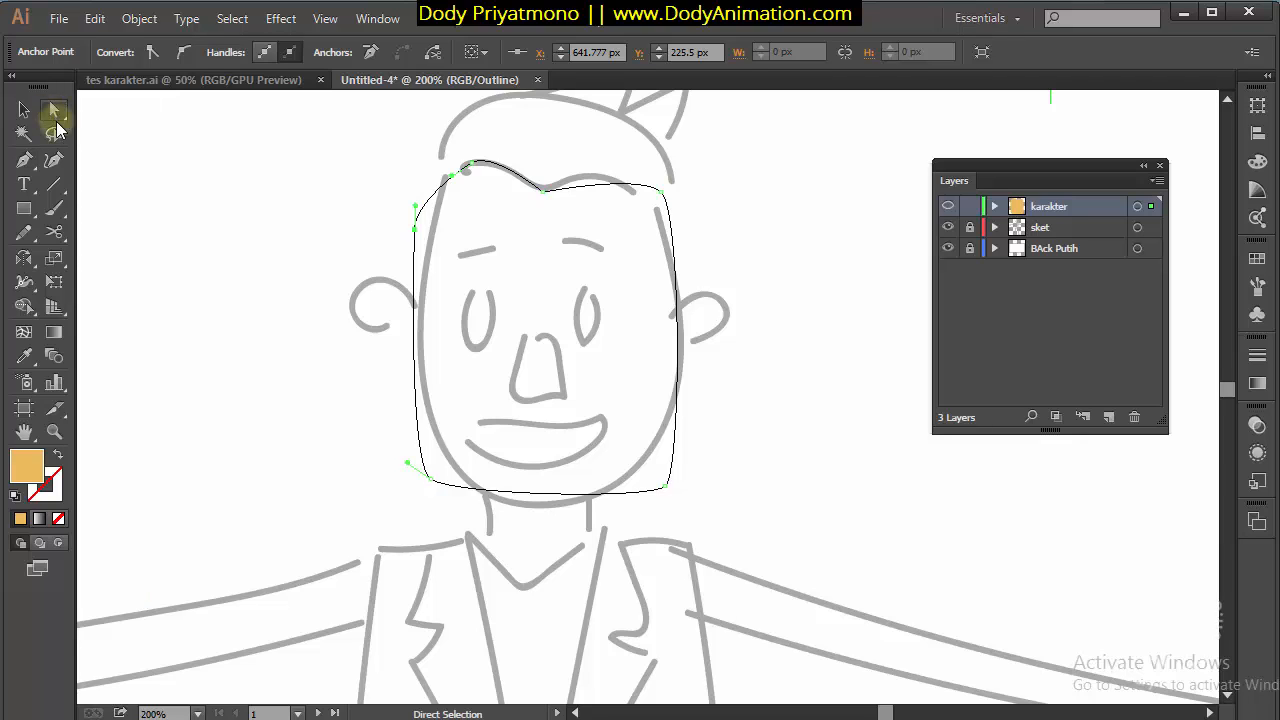
click(417, 232)
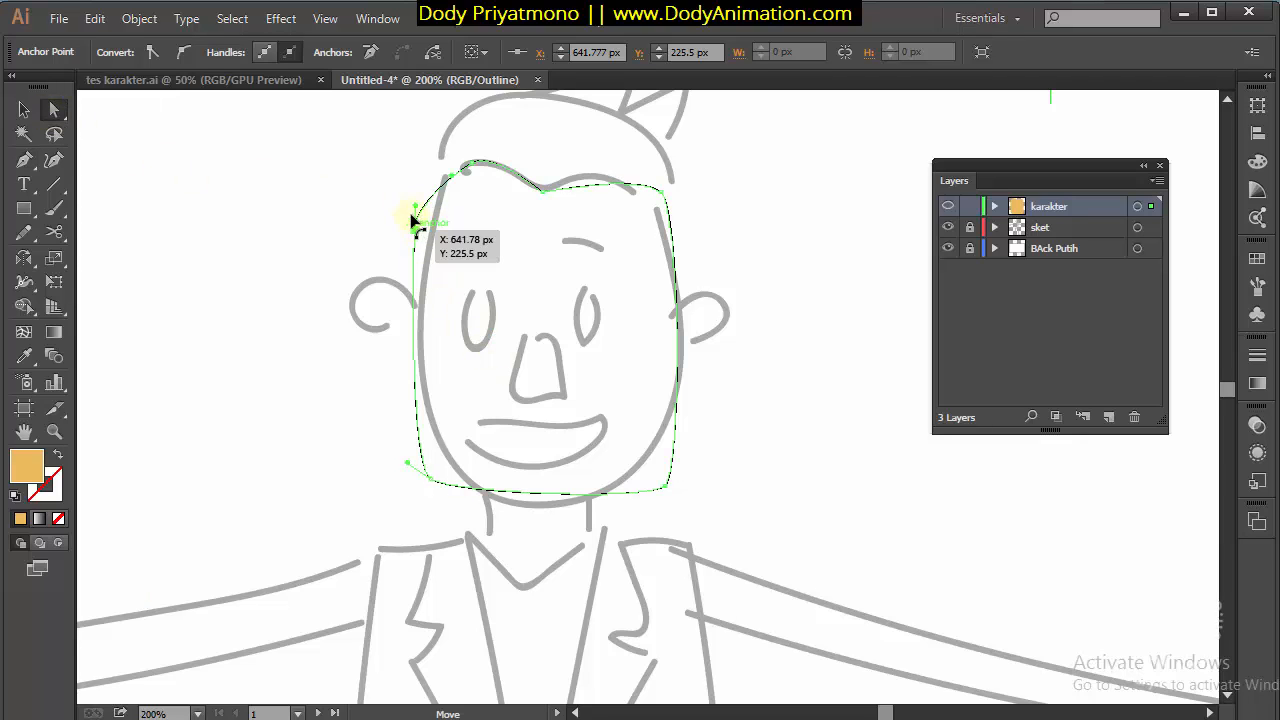
drag(416, 182, 460, 175)
drag(428, 222, 420, 246)
drag(421, 195, 463, 165)
click(792, 256)
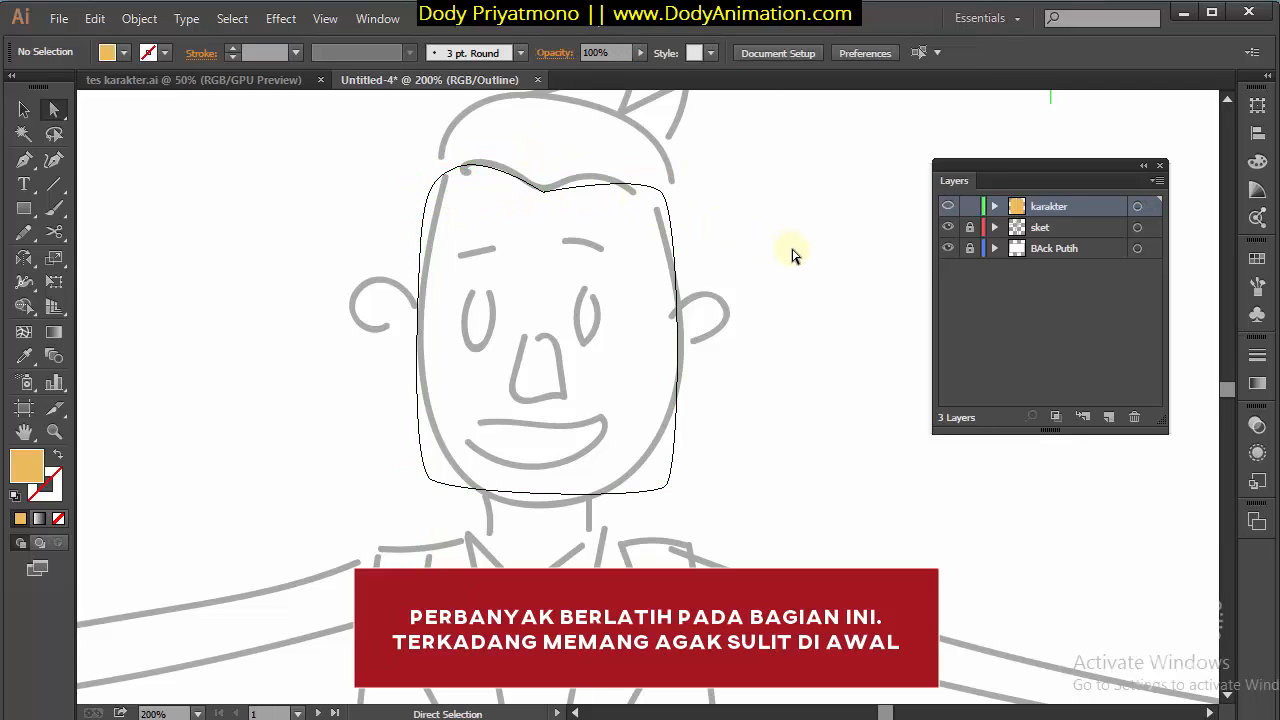
drag(658, 198, 628, 149)
click(735, 225)
Adjust the anchors and handles of the face path's lower corners so the chin edge curves down to the sketched chin
drag(730, 380, 722, 284)
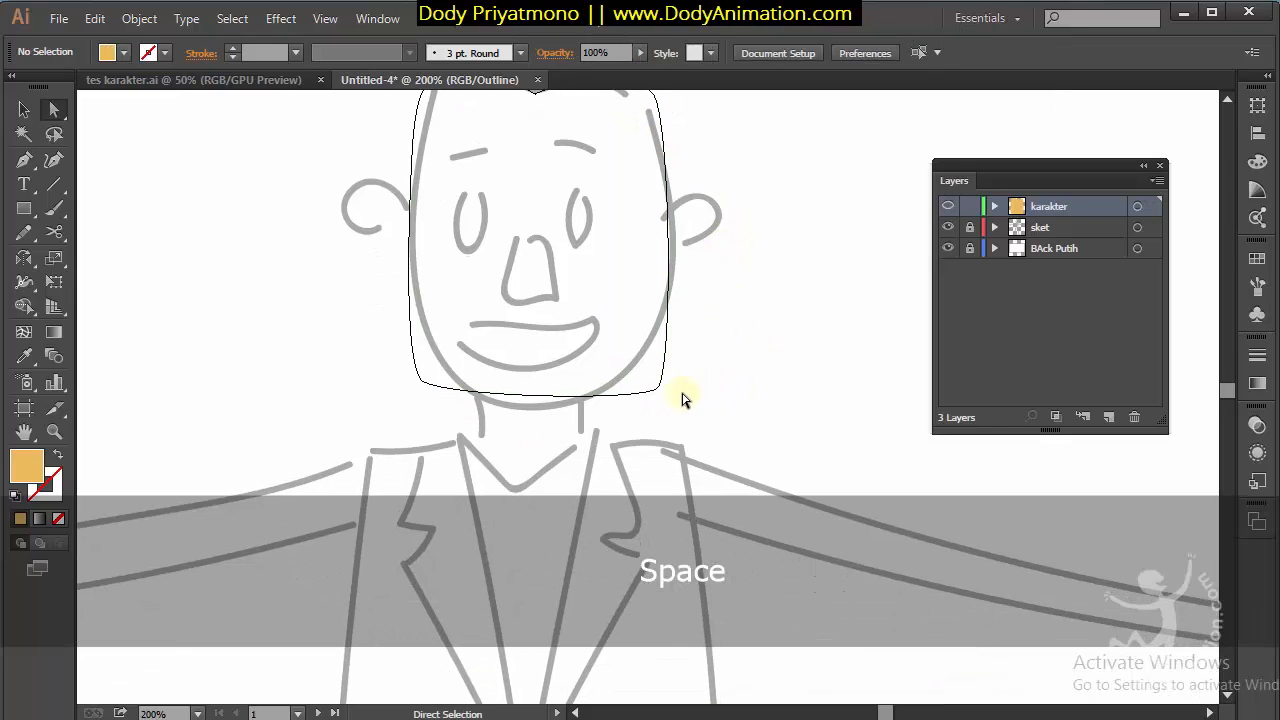
click(657, 388)
drag(423, 380, 456, 417)
drag(638, 397, 634, 416)
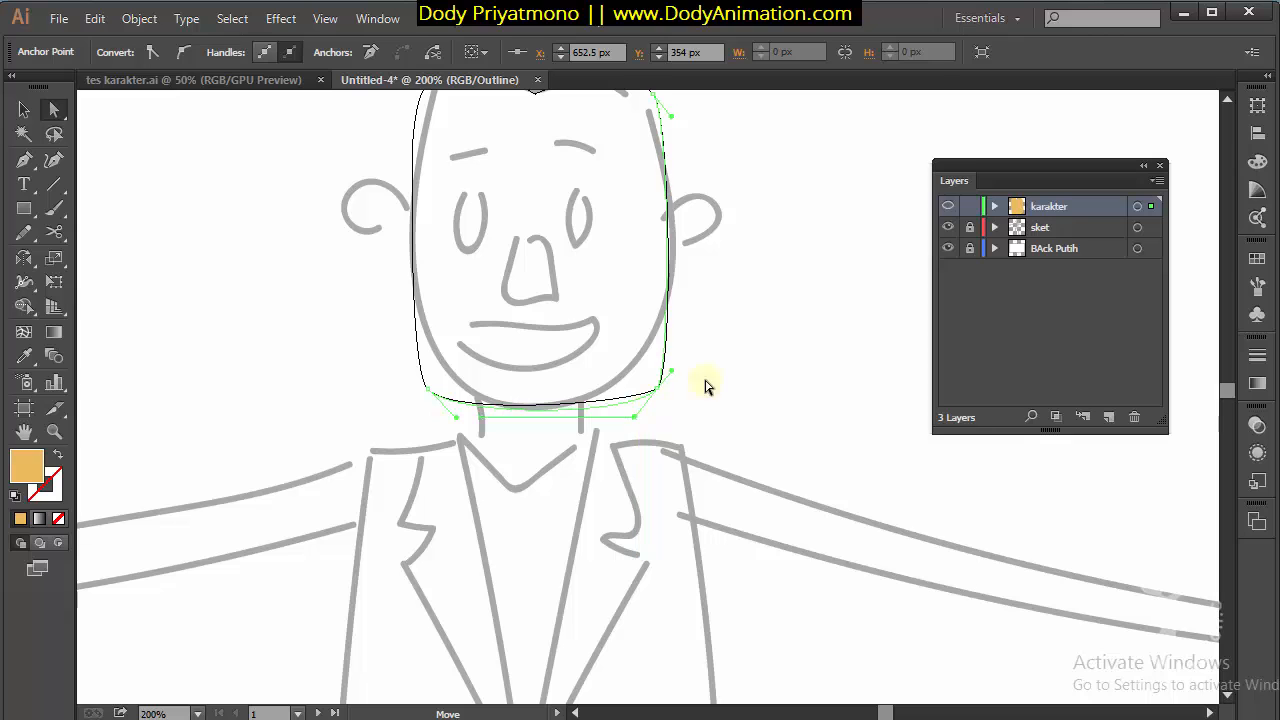
click(708, 382)
Start a hair path with the Pen tool from the face's left temple, over the crown and out to the first tuft's tip
drag(712, 284, 677, 330)
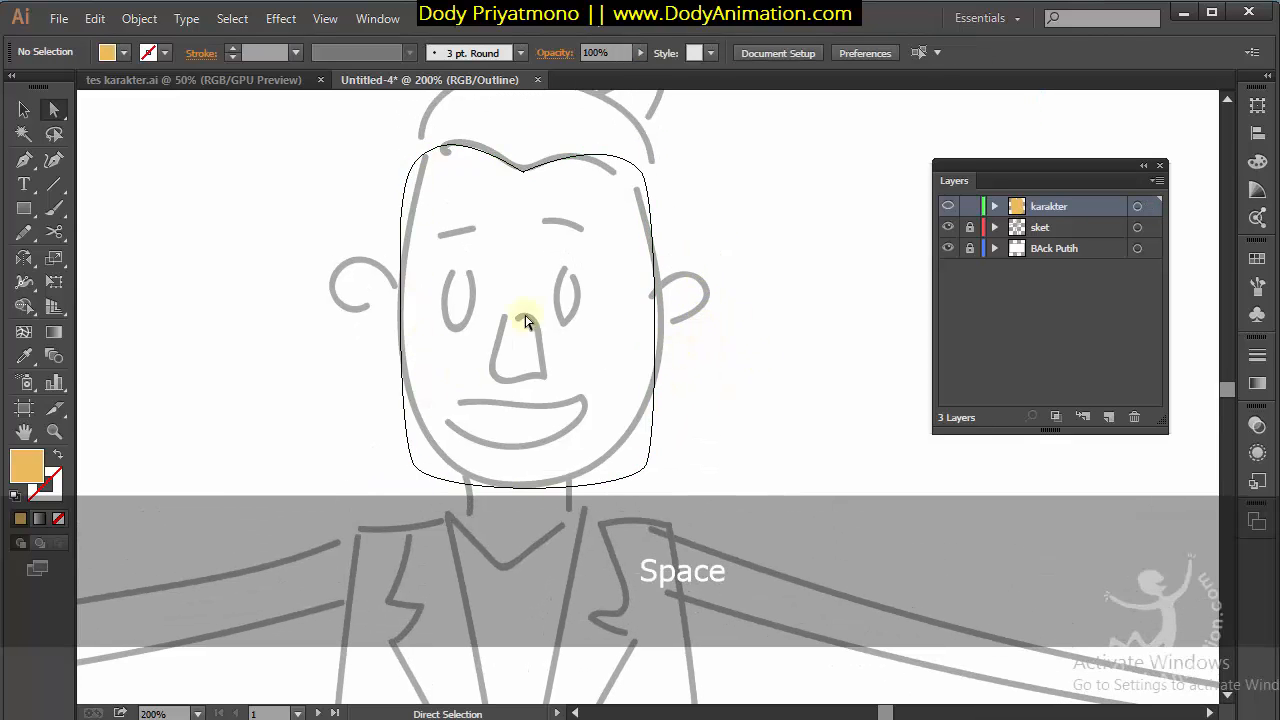
scroll(526, 320, up, 2)
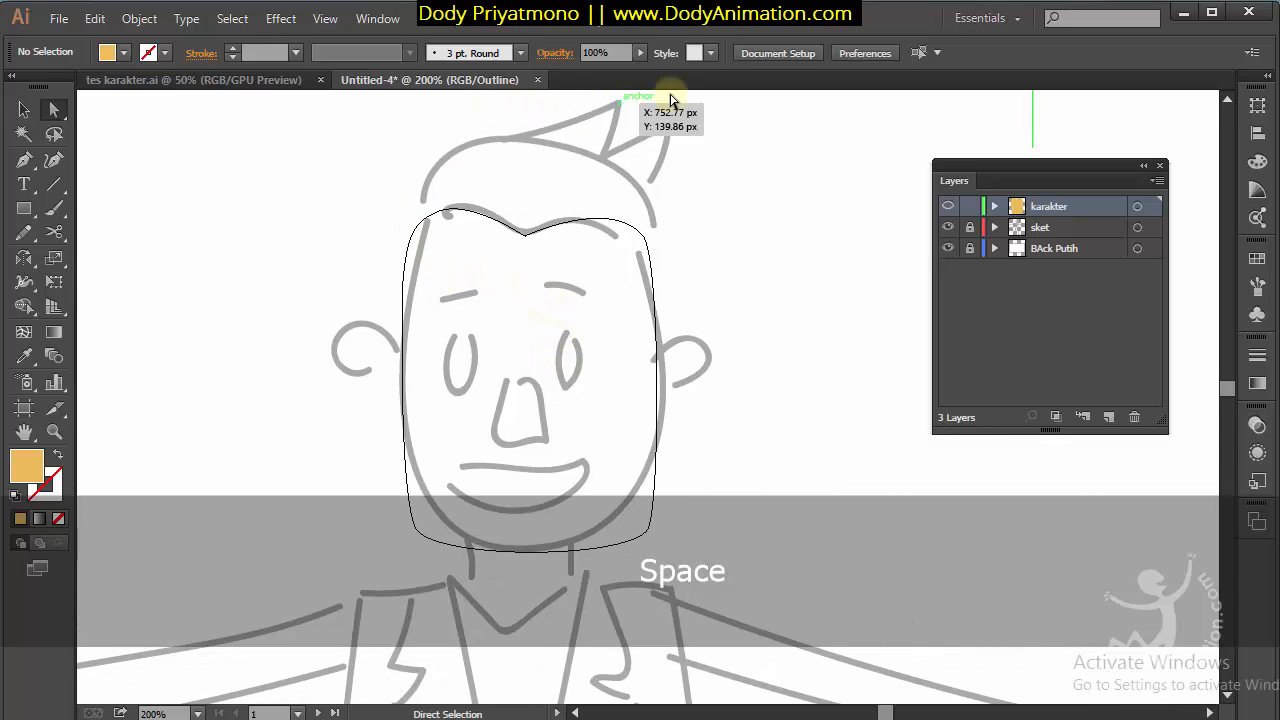
drag(663, 189, 665, 213)
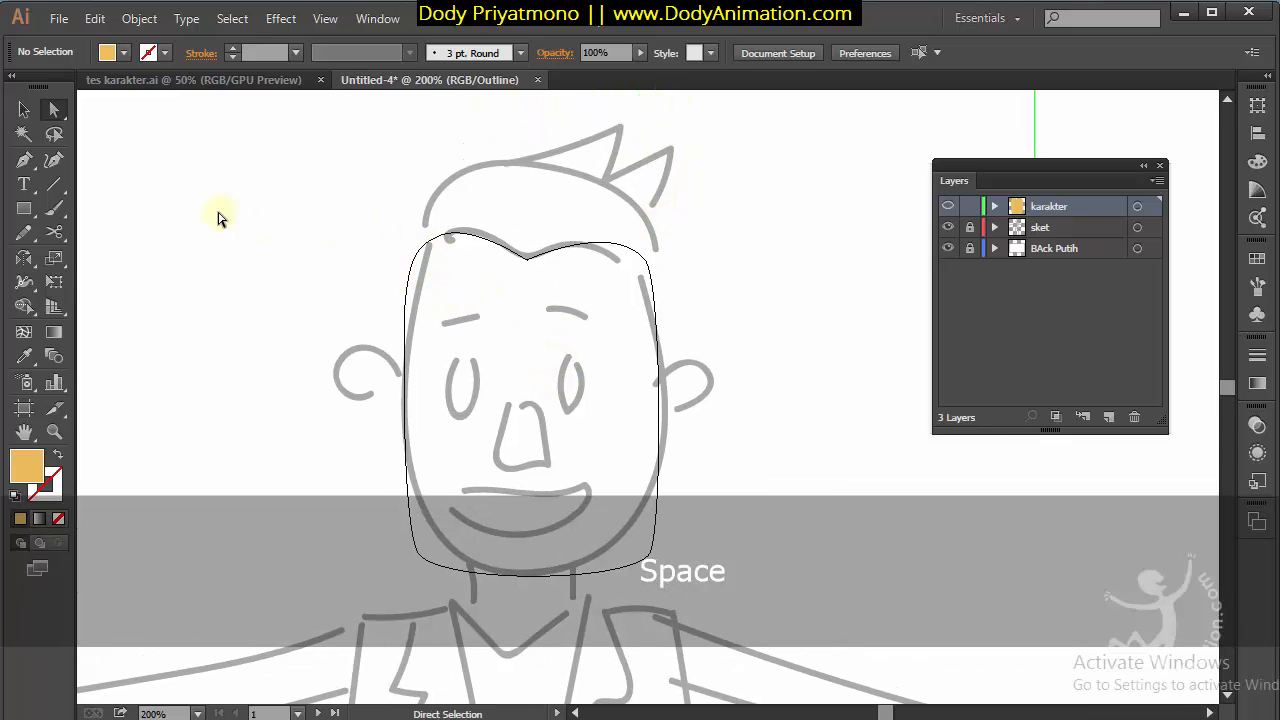
click(26, 166)
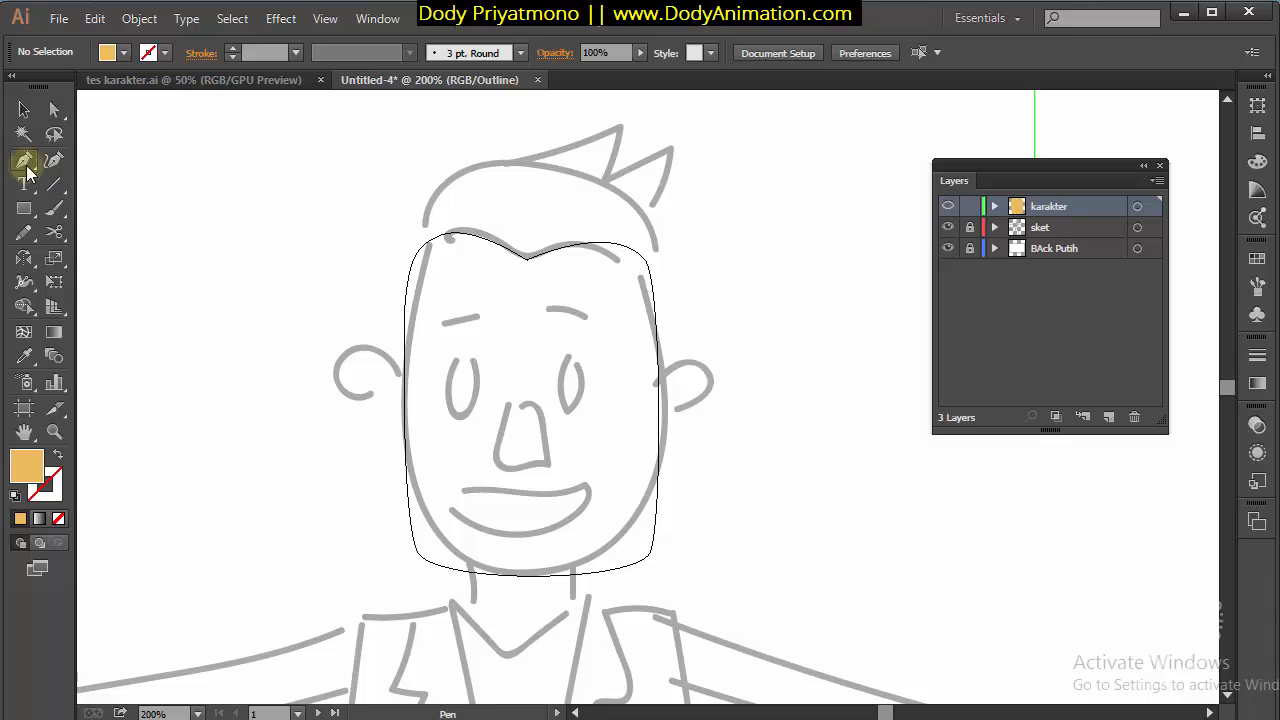
drag(567, 217, 571, 231)
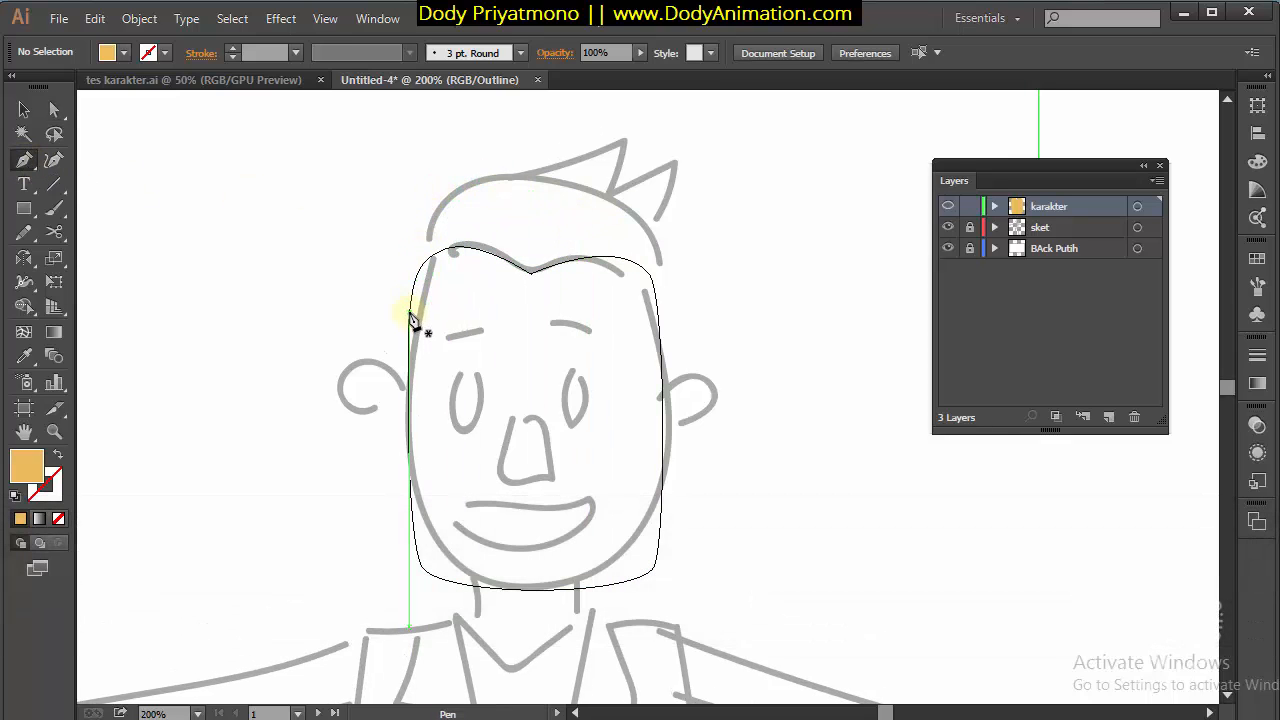
click(409, 313)
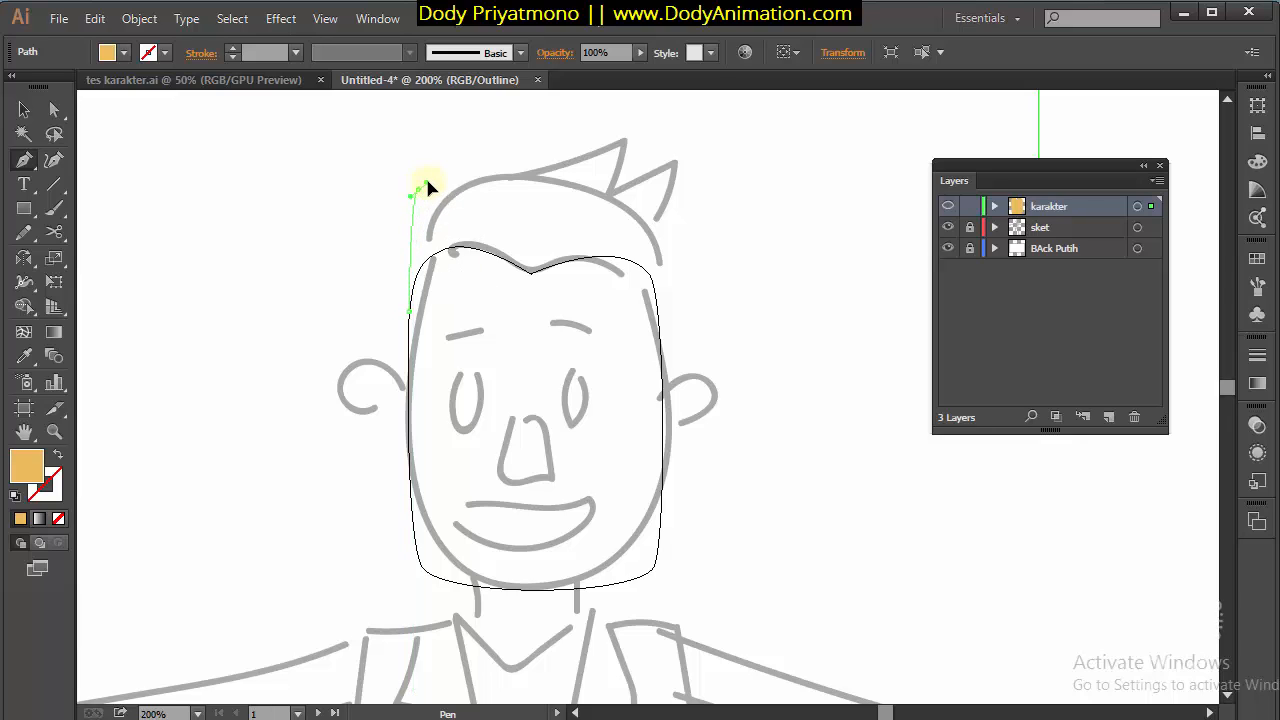
drag(437, 182, 440, 179)
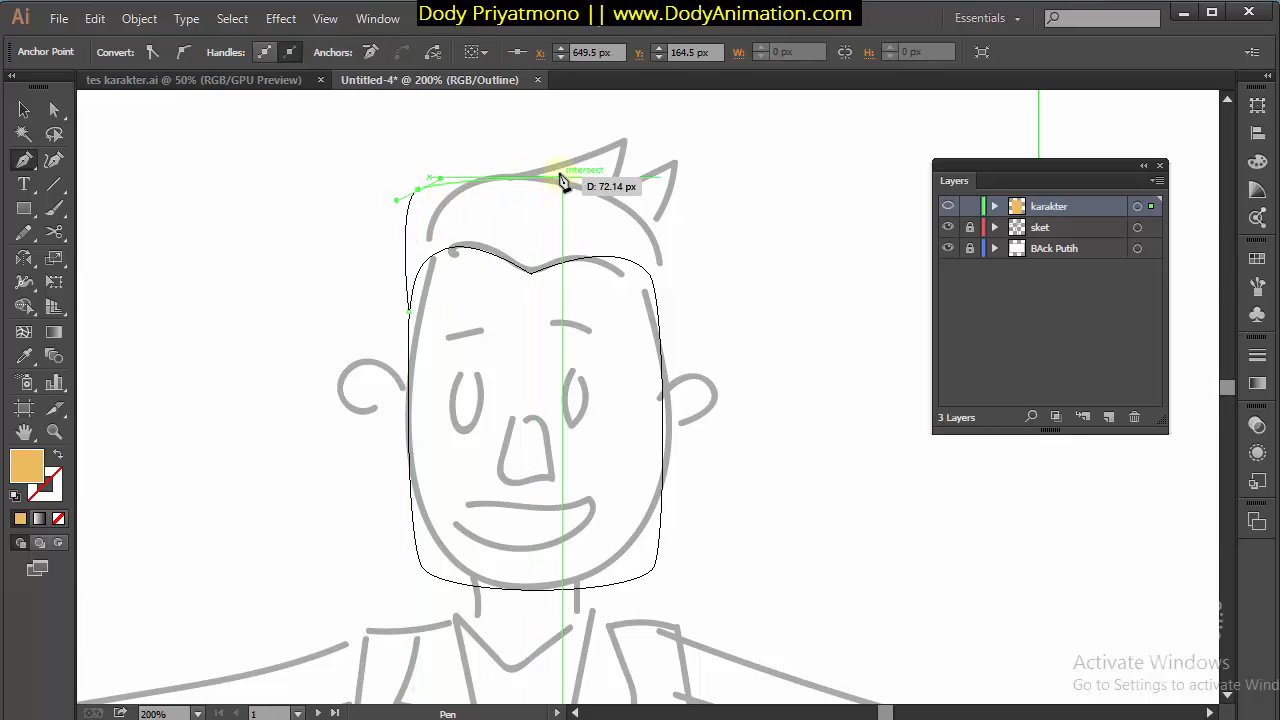
drag(564, 174, 606, 157)
mouse_move(606, 157)
mouse_down()
mouse_move(598, 188)
mouse_move(602, 175)
mouse_up()
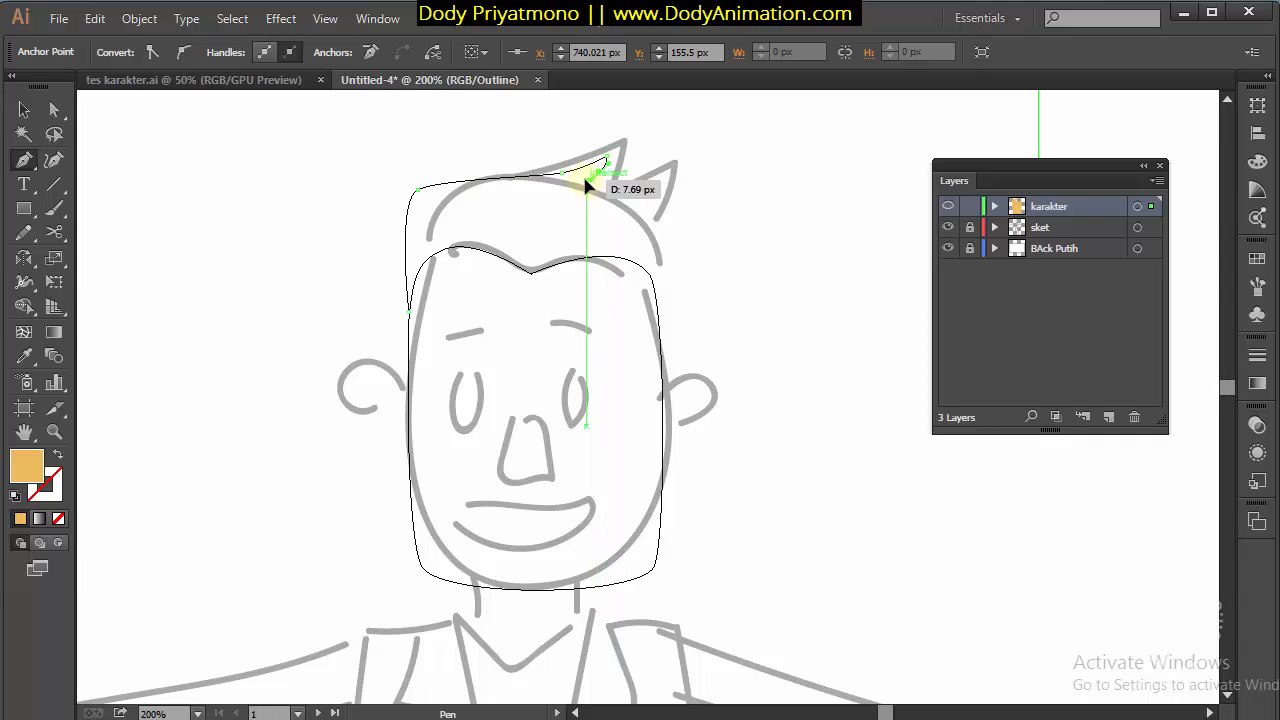
Add two more pointed tufts to the hair path and close it along the face's dipped hairline to the left temple
click(586, 180)
drag(621, 177, 668, 200)
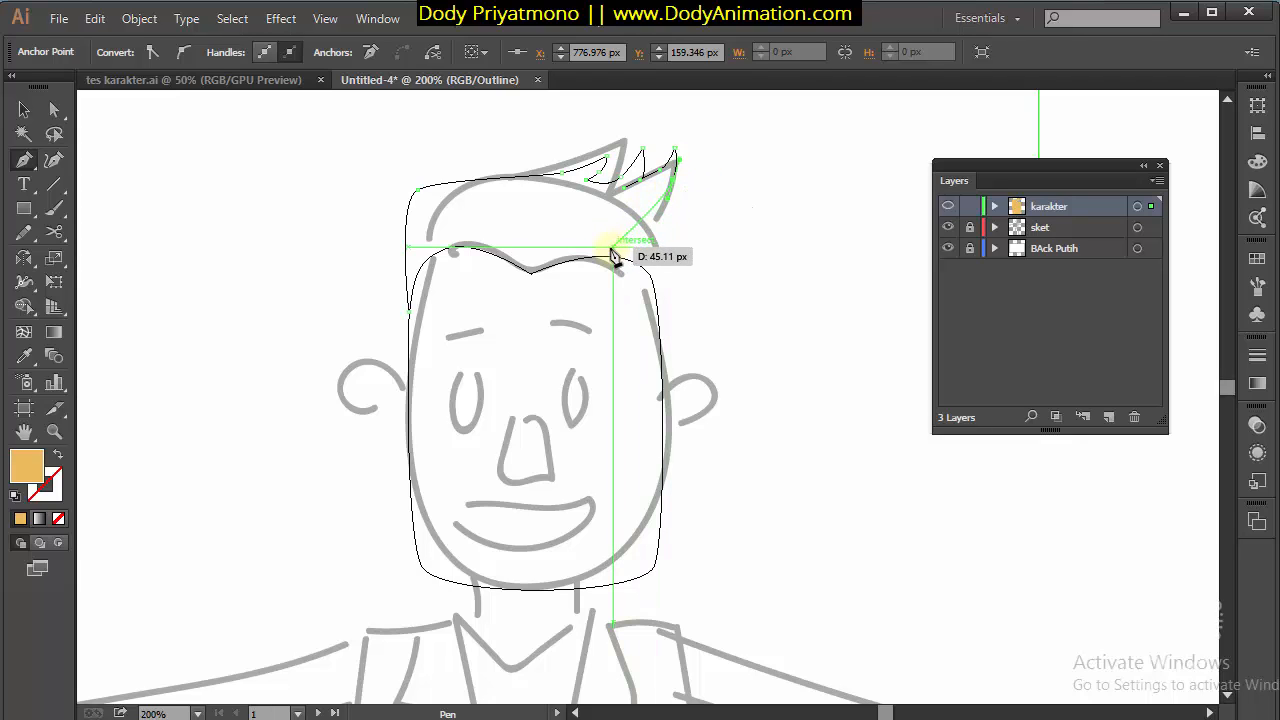
click(533, 272)
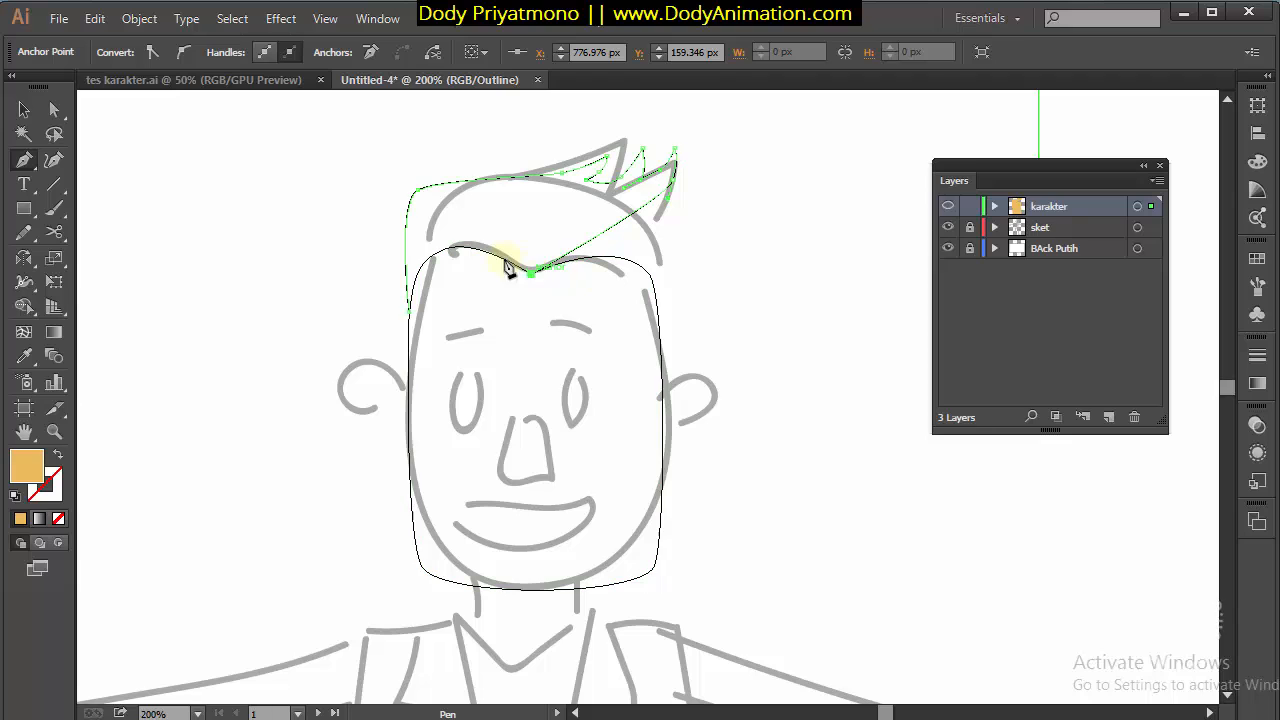
click(427, 262)
Curve the hair's lower edge with Direct Selection, following the left hairline and sweeping from the last tuft down to the hairline dip
click(56, 112)
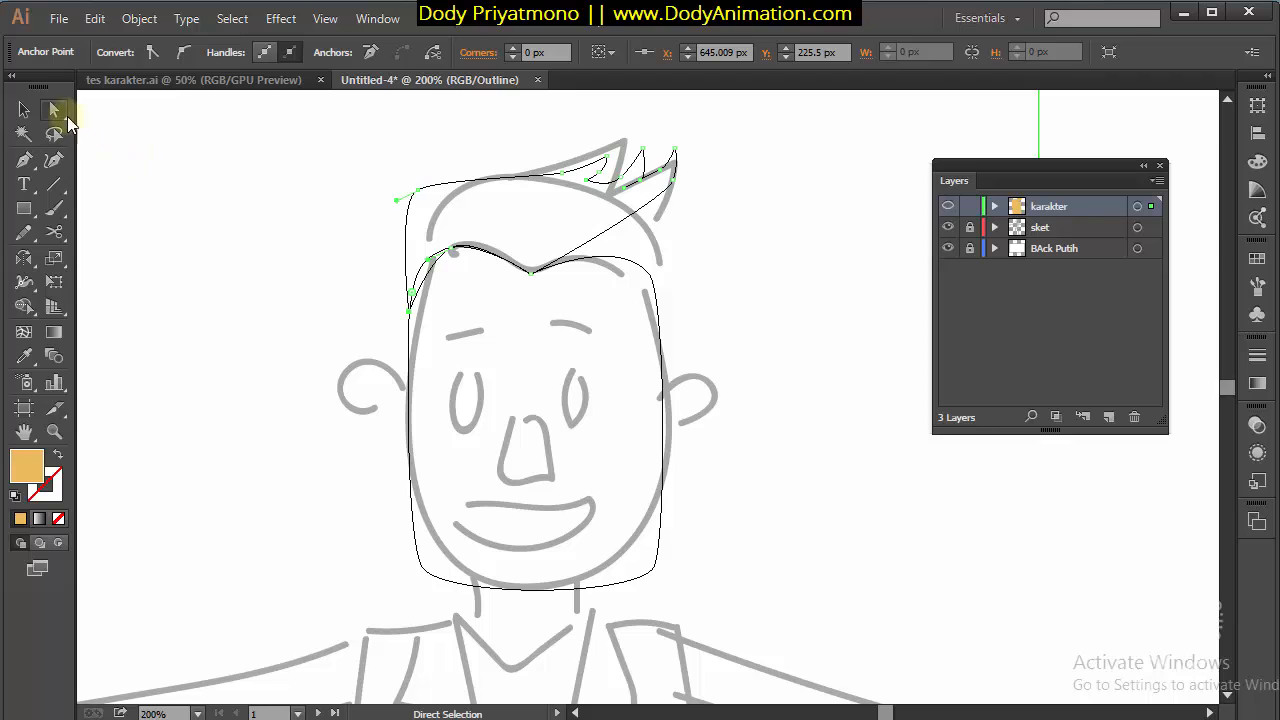
key(z)
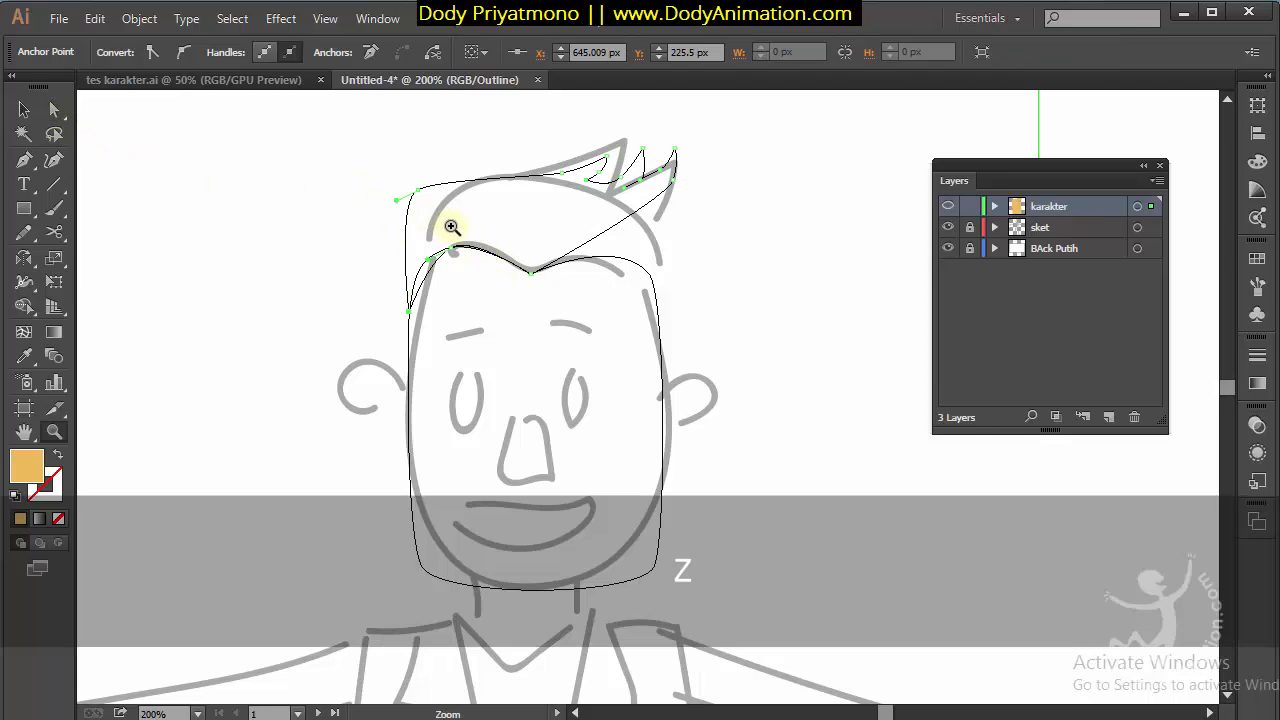
click(489, 247)
key(space)
drag(677, 338, 492, 207)
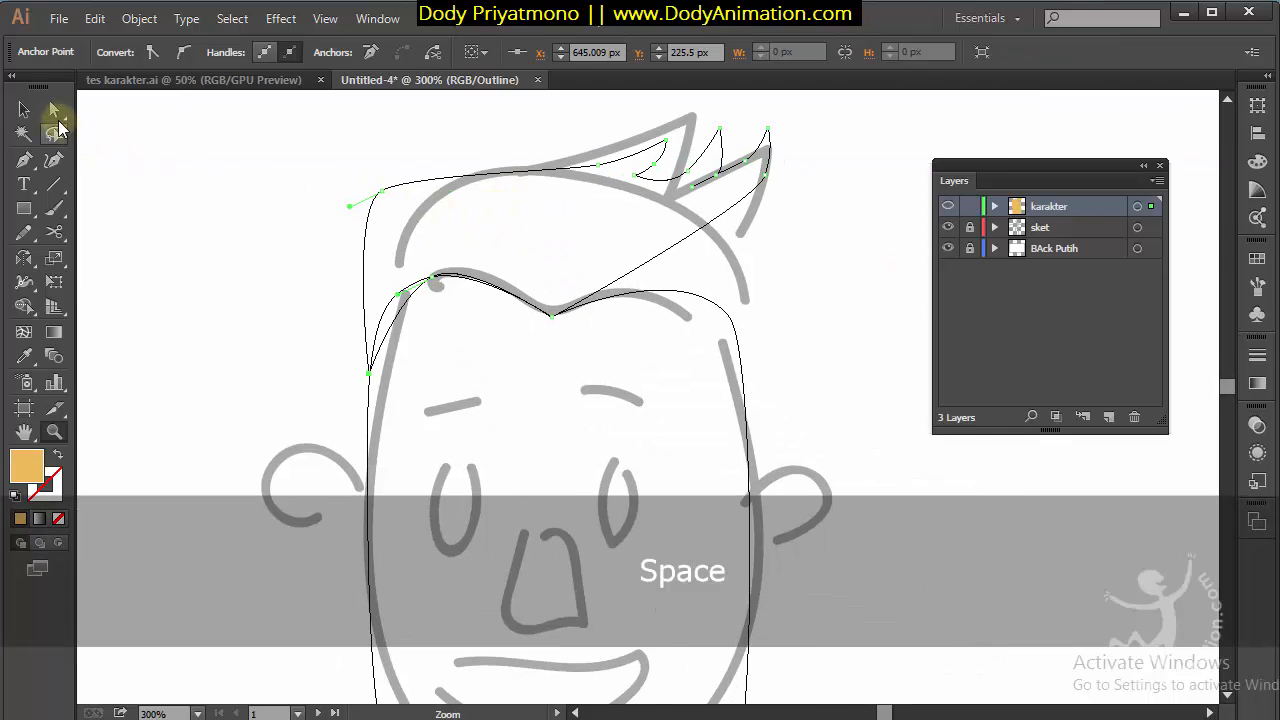
click(56, 114)
click(433, 279)
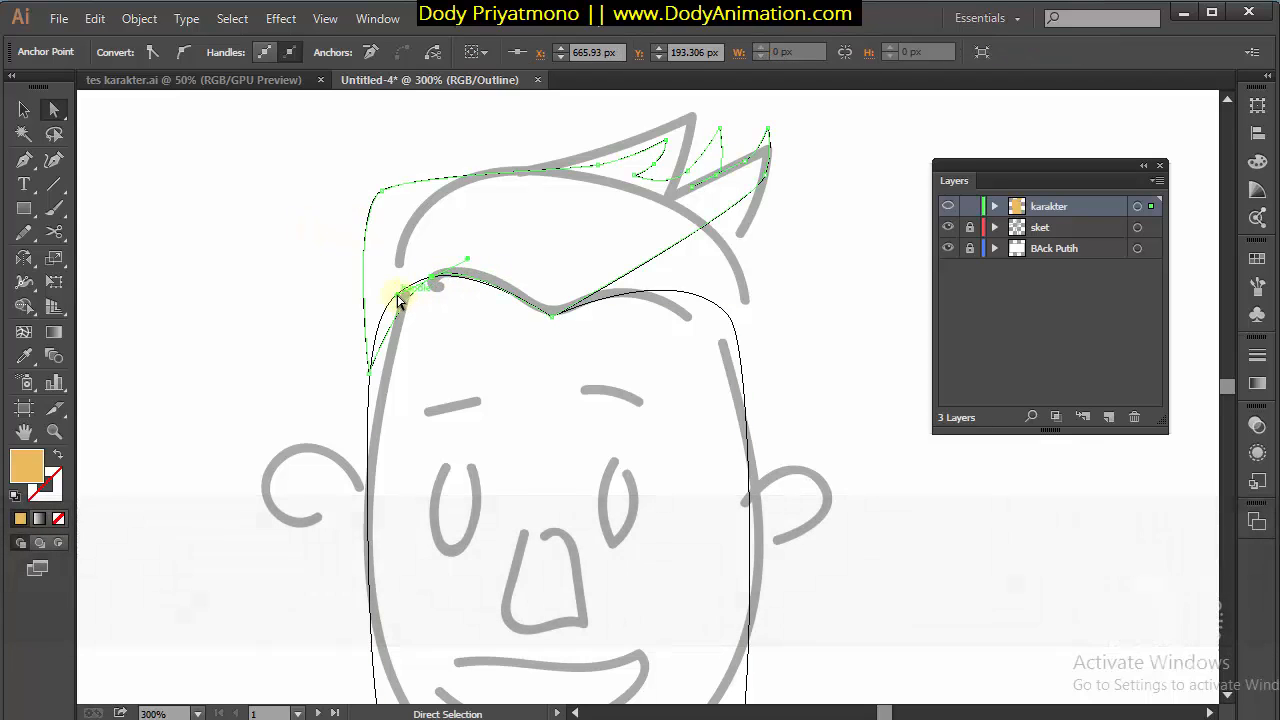
drag(398, 300, 378, 302)
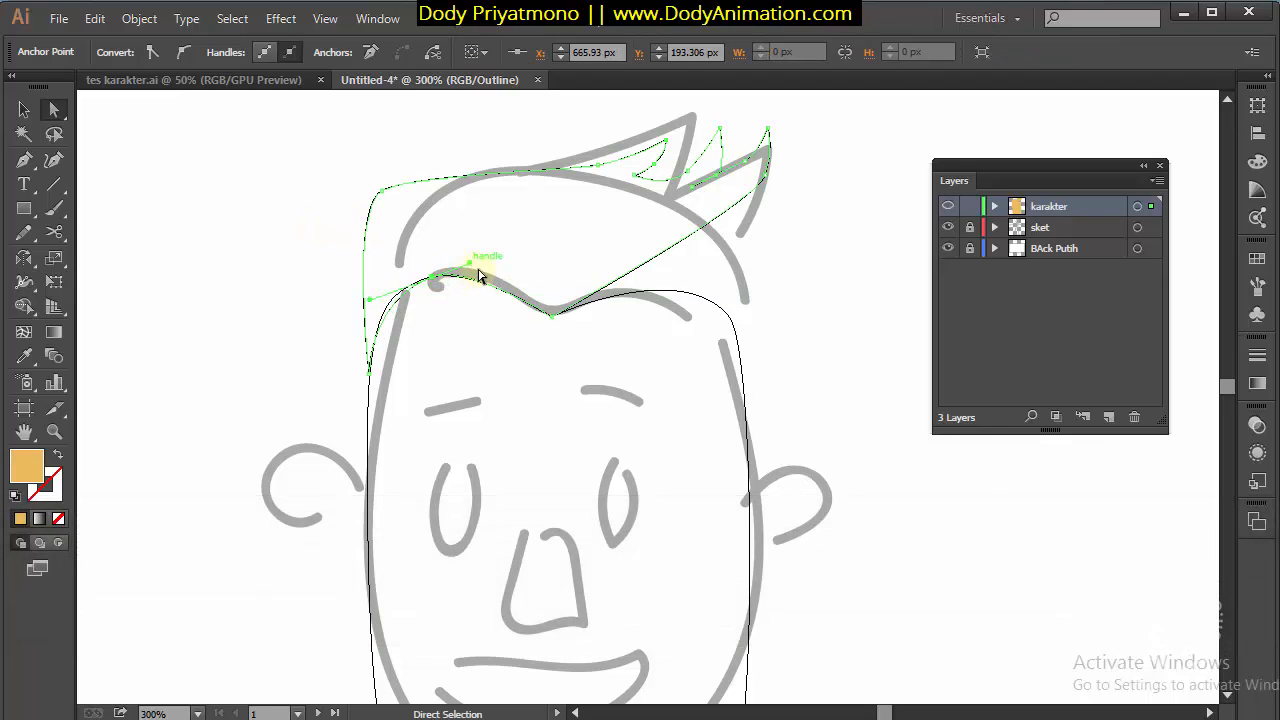
click(766, 176)
drag(756, 197, 704, 274)
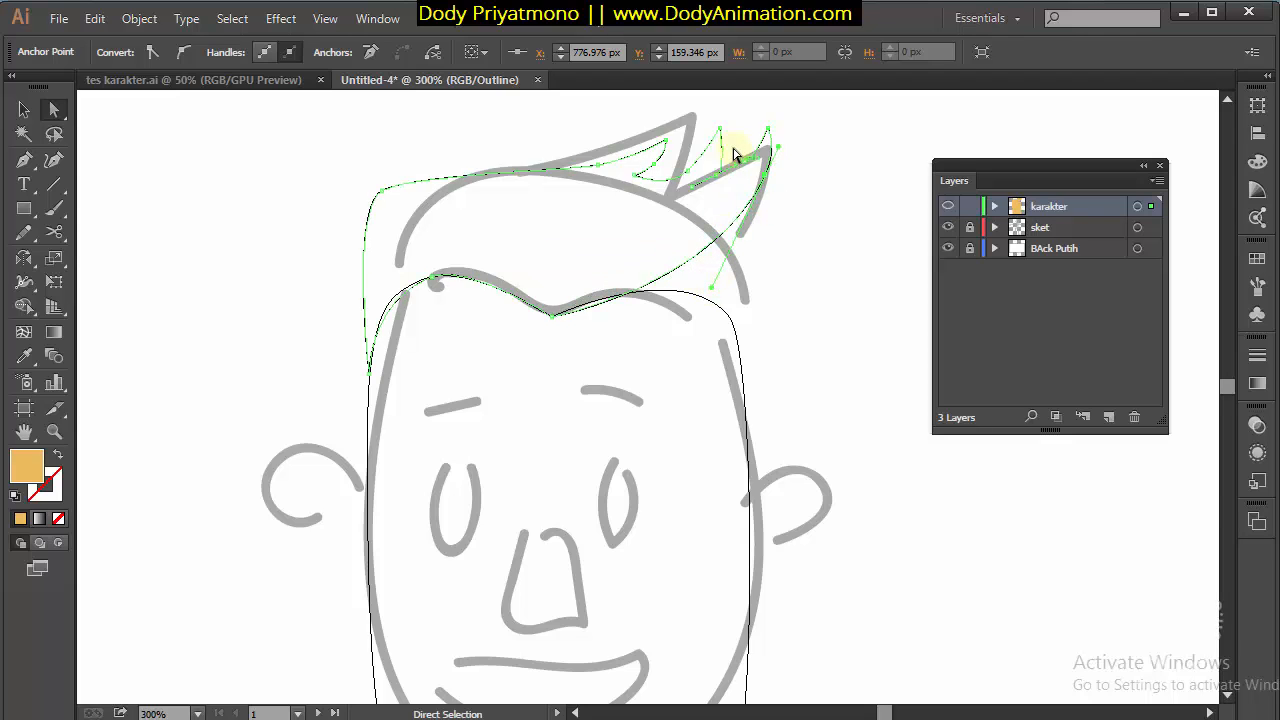
Smooth the edges around the notch between the second and third hair tufts by adjusting the neighbouring anchors and handles
key(space)
mouse_move(703, 214)
mouse_down()
mouse_move(651, 240)
mouse_move(683, 211)
mouse_move(684, 224)
mouse_up()
key(ctrl+z)
key(ctrl+z)
key(z)
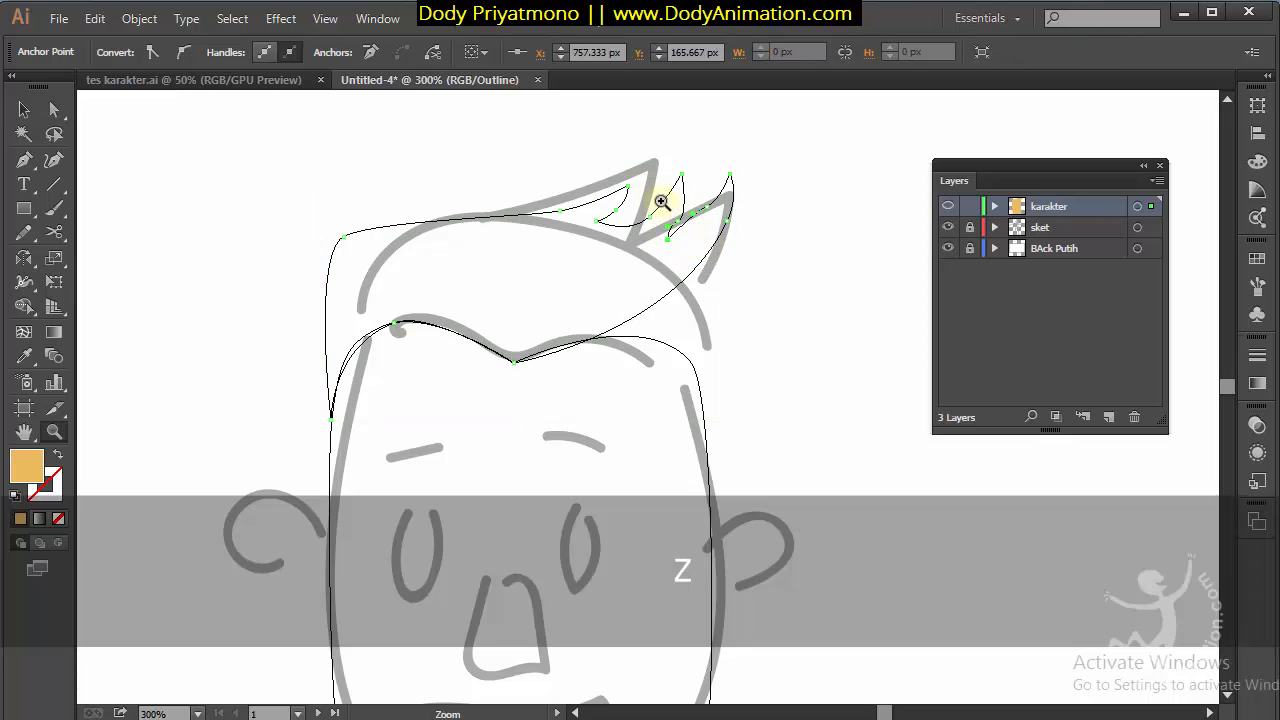
drag(626, 171, 788, 286)
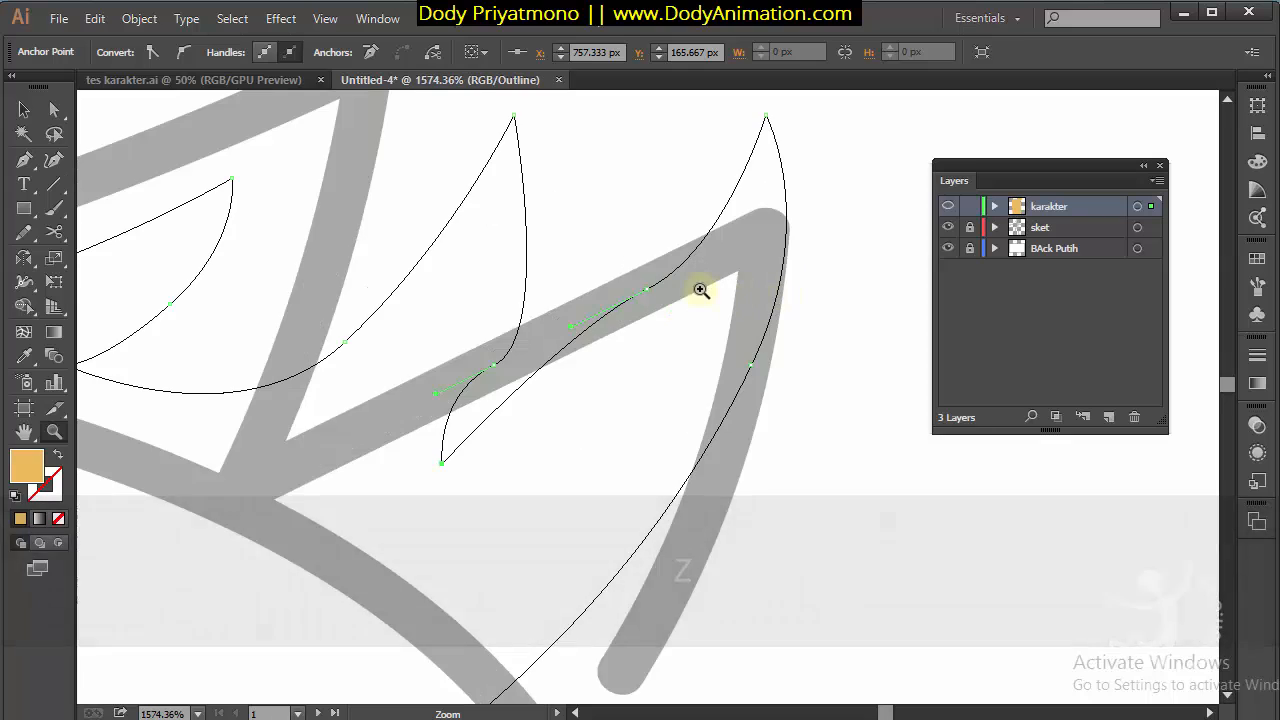
key(space)
drag(672, 263, 833, 197)
key(a)
drag(663, 286, 744, 277)
click(811, 221)
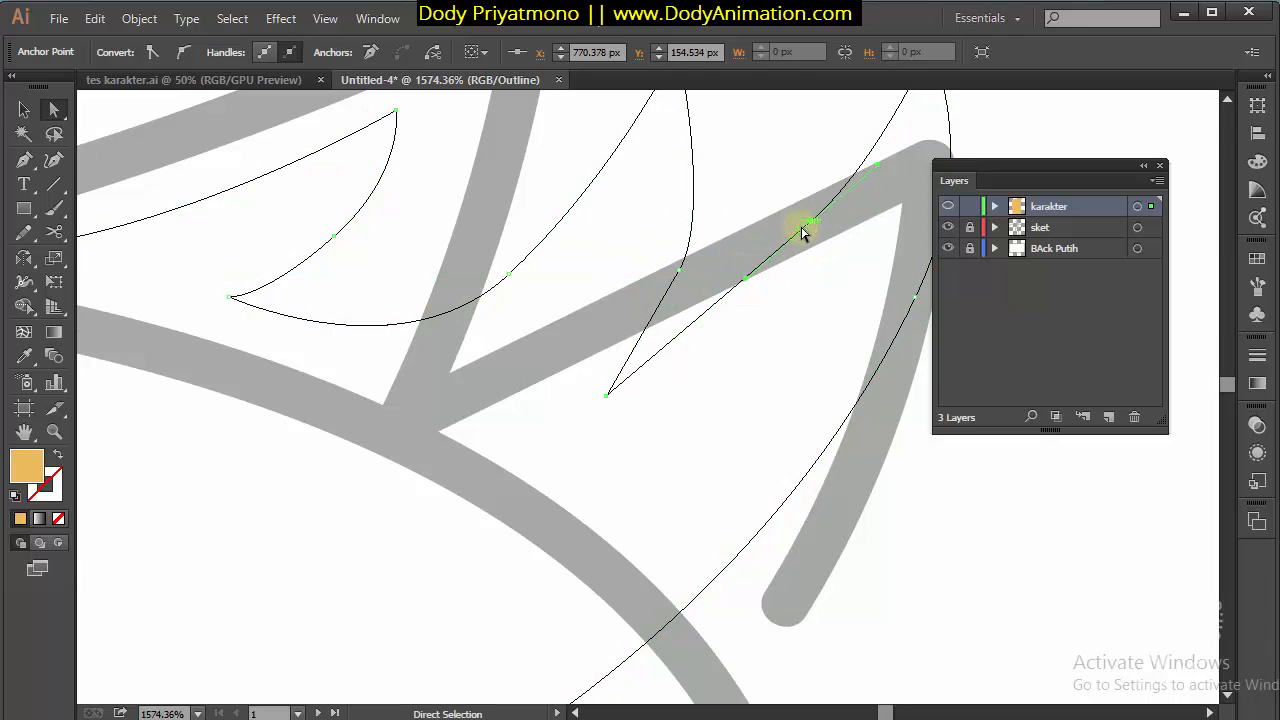
drag(811, 221, 811, 252)
Lower the notch between the first and second hair tufts and adjust the first tuft's inner edge to match
key(z)
alt+click(797, 301)
alt+click(797, 303)
key(space)
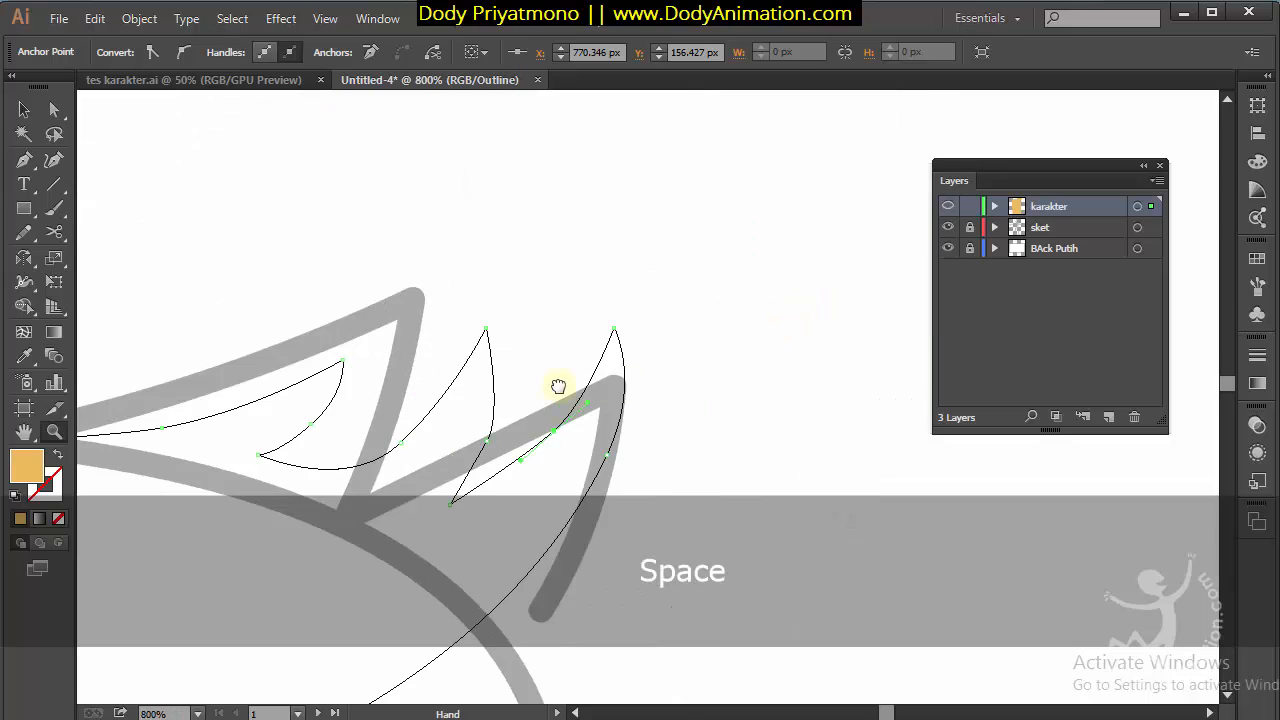
drag(377, 489, 576, 270)
key(a)
drag(459, 236, 460, 264)
drag(511, 204, 520, 222)
drag(556, 183, 556, 180)
Refine the last hair tuft by shifting its outer-edge anchor outward and moving its tip slightly down and inward
click(689, 217)
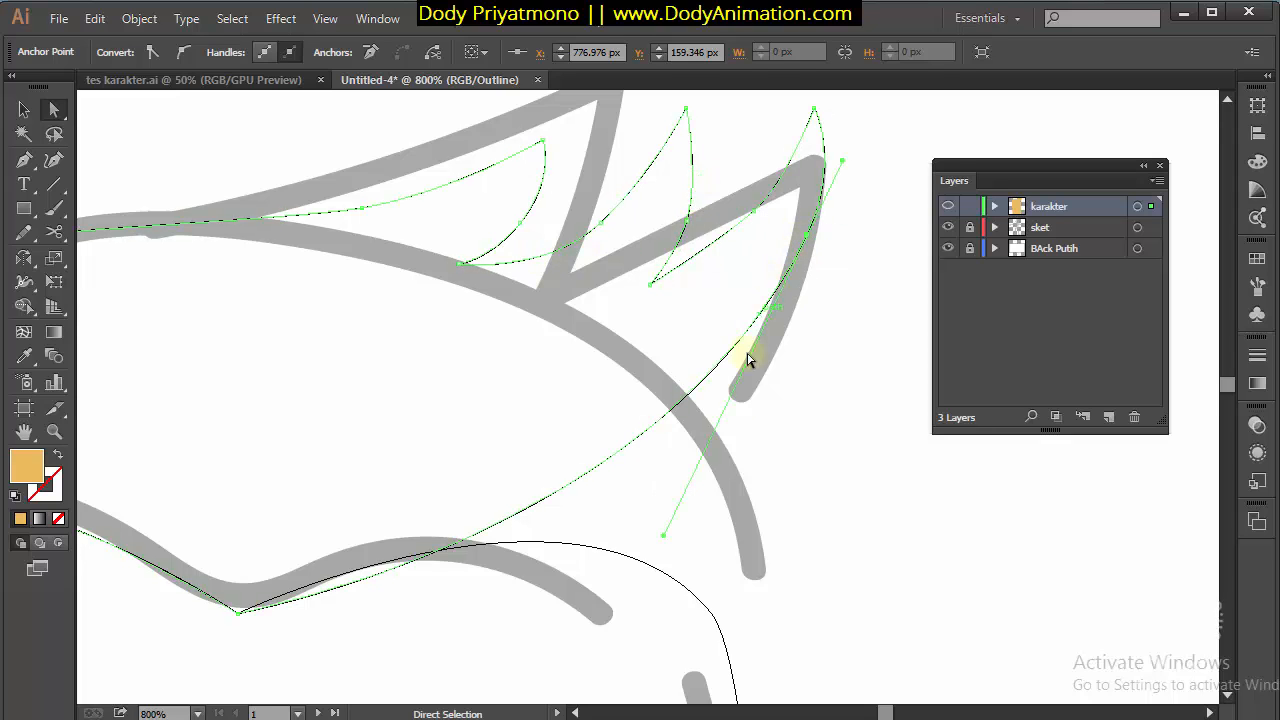
click(807, 236)
drag(811, 242, 813, 242)
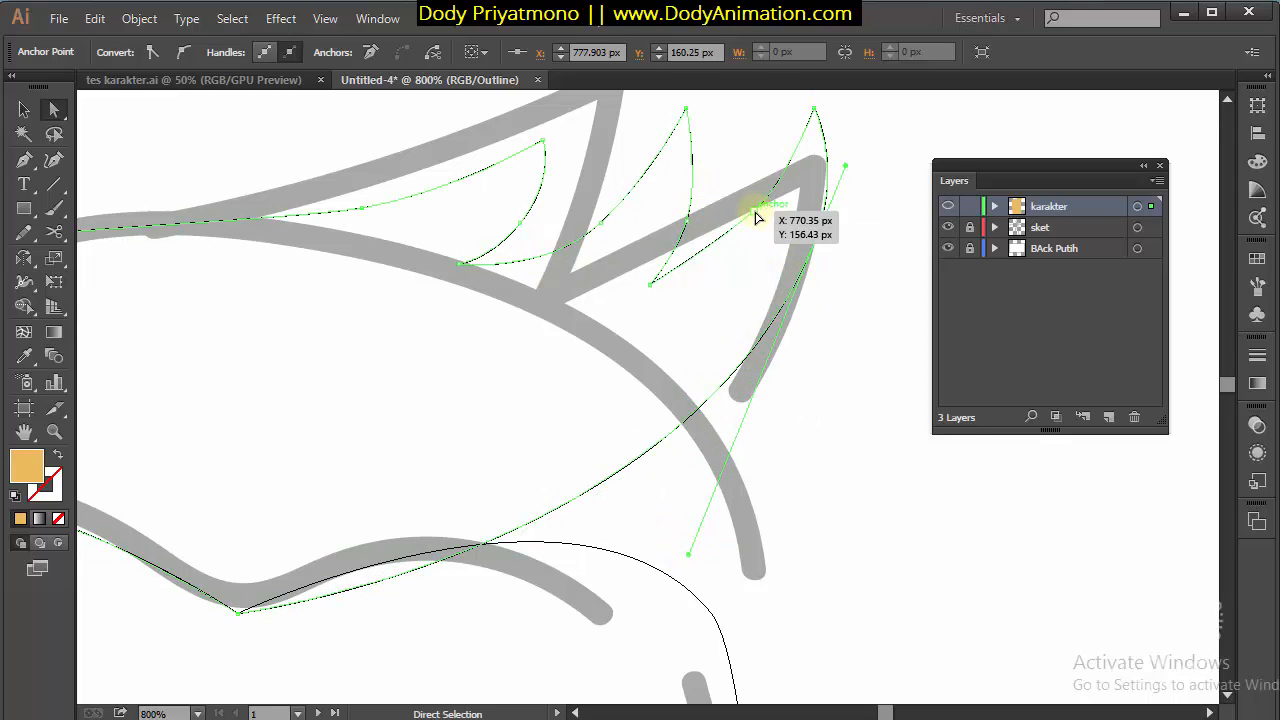
click(851, 212)
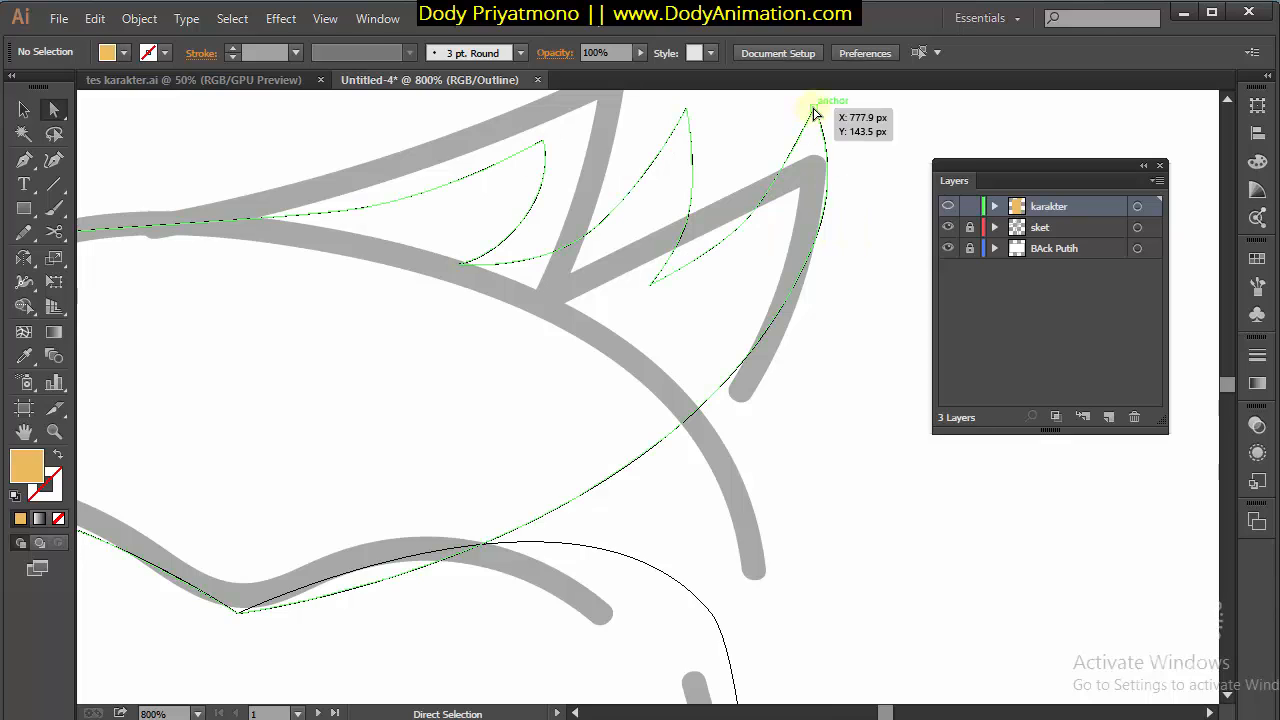
drag(814, 109, 808, 121)
click(851, 189)
Refit the hair's edge to the left hairline and round its upper-left corner into a wider curve
key(z)
alt+click(764, 283)
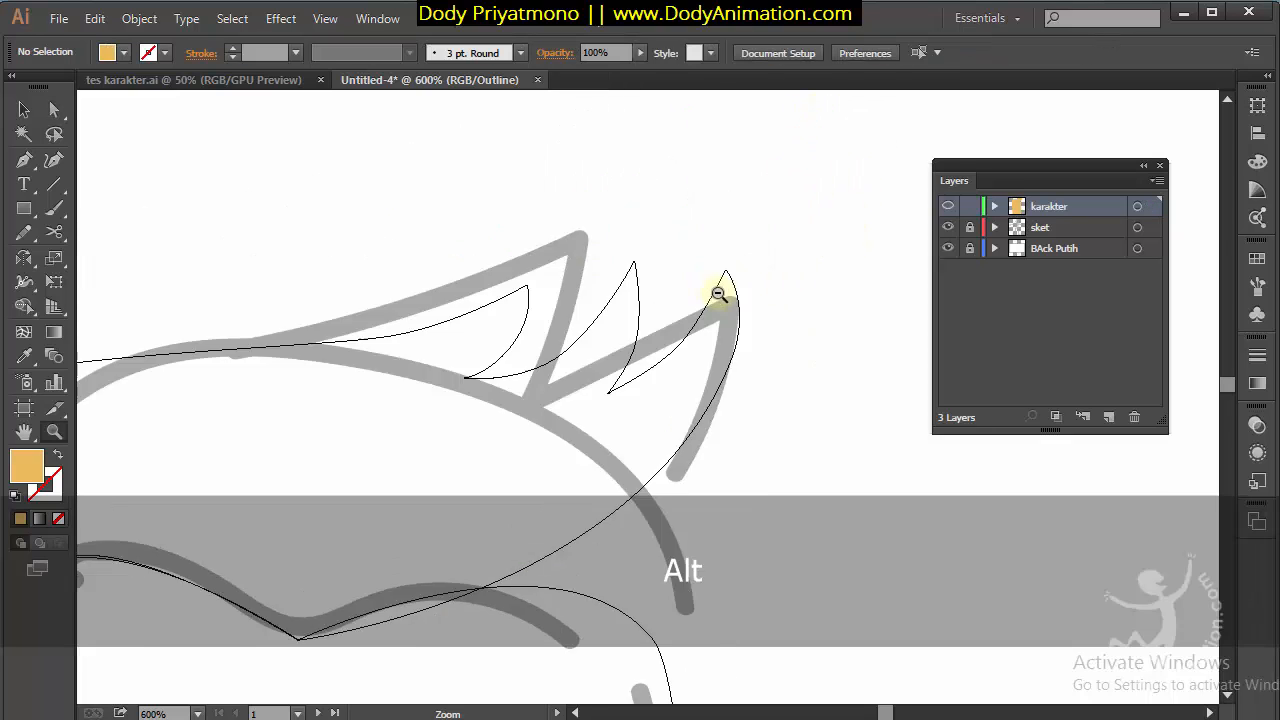
alt+click(720, 286)
drag(646, 314, 631, 266)
key(a)
drag(432, 186, 423, 366)
drag(482, 280, 474, 283)
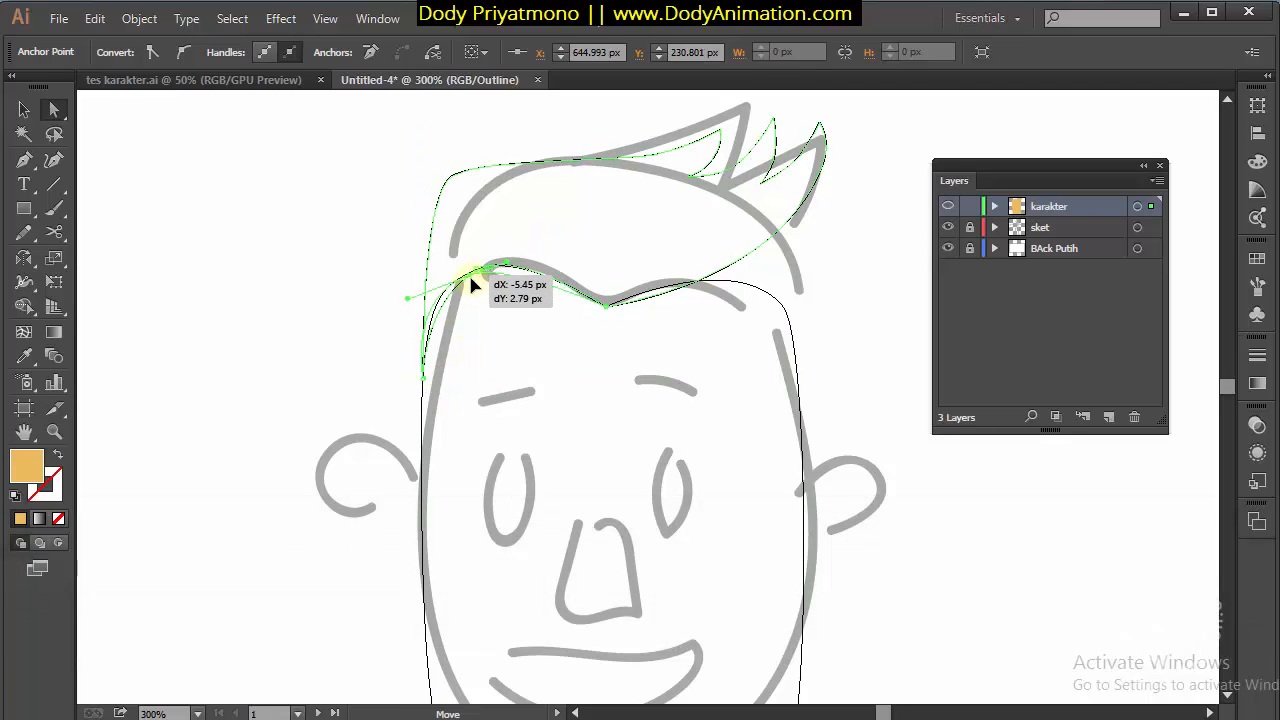
click(457, 183)
drag(420, 200, 389, 233)
click(389, 233)
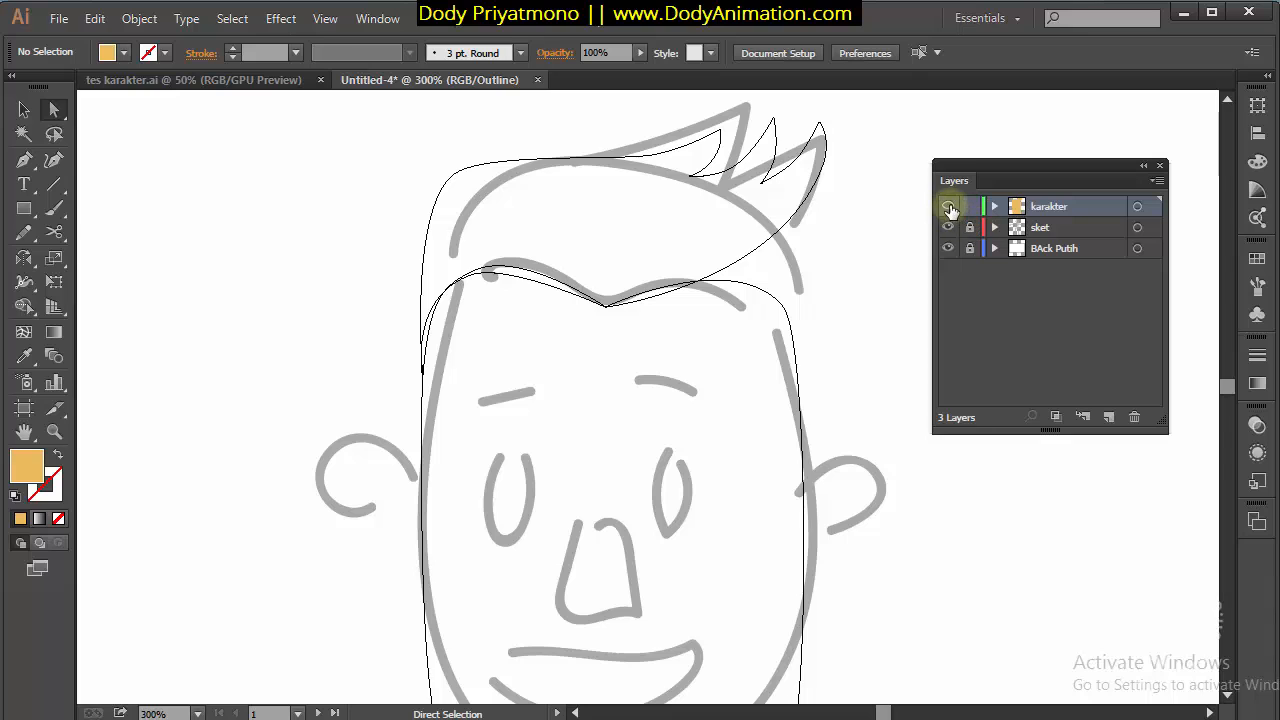
Return the karakter layer to preview mode and fill the hair shape with a dark gray
key(ctrl)
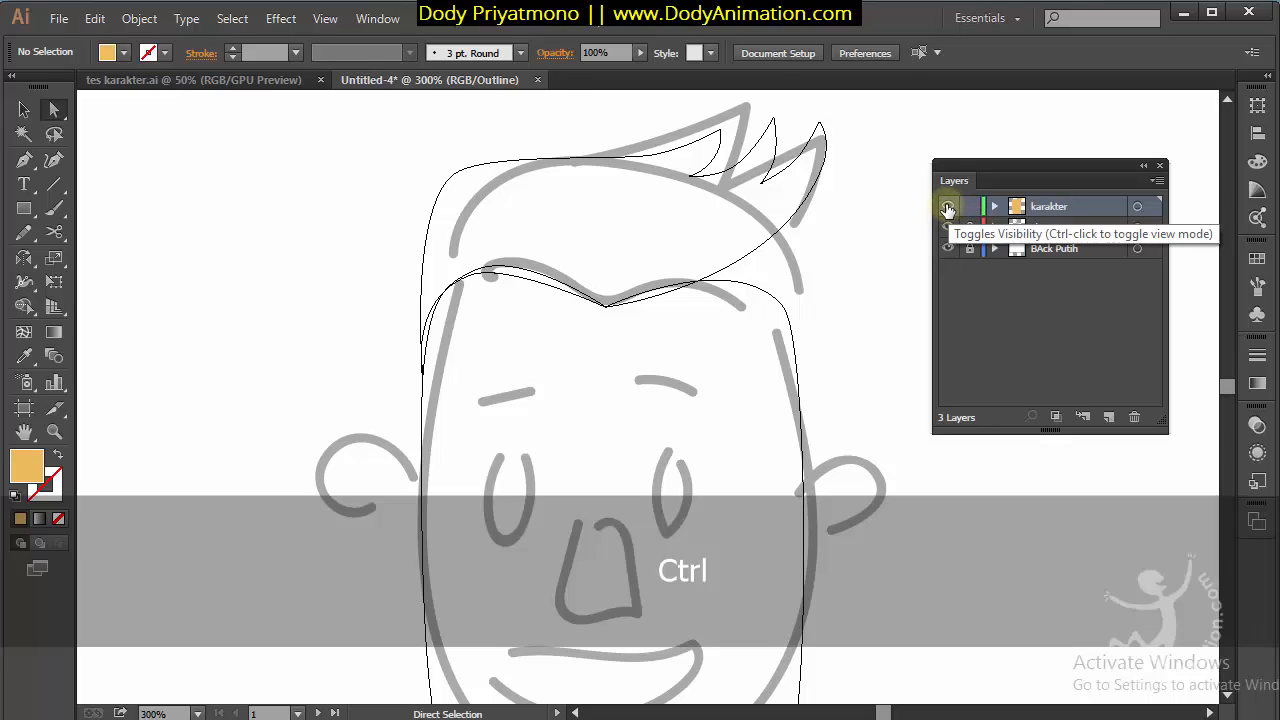
ctrl+click(945, 210)
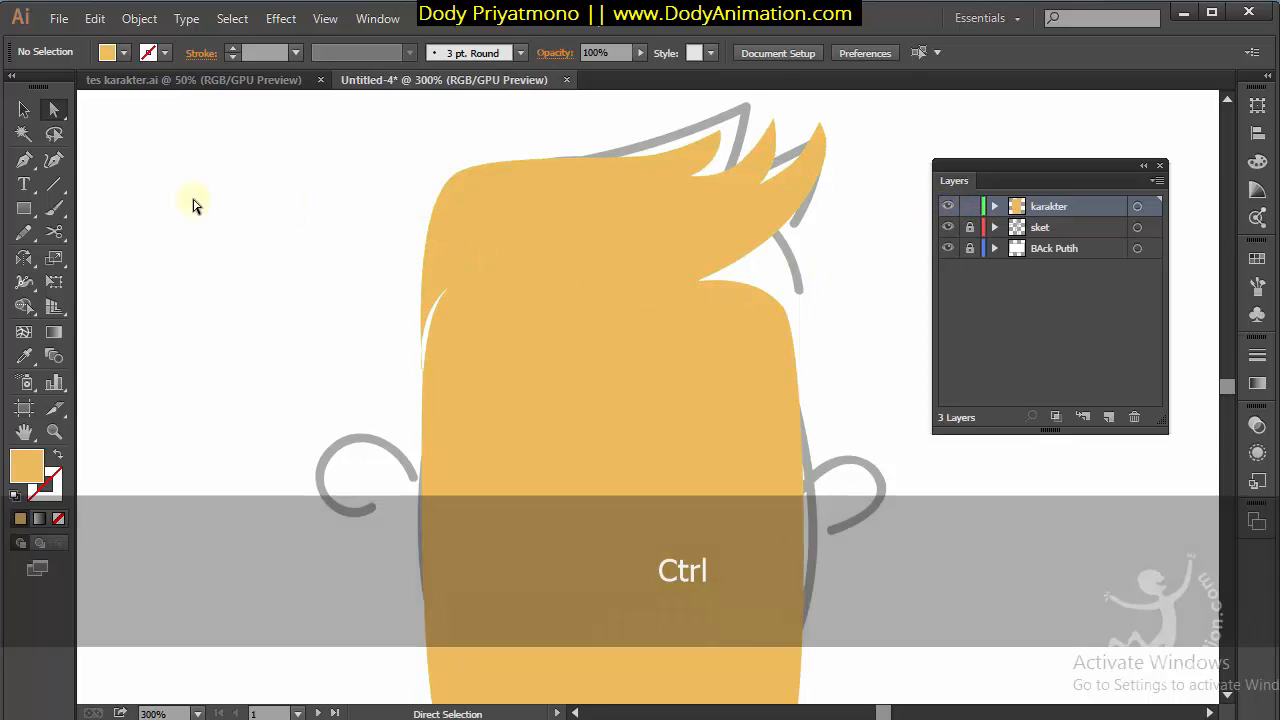
click(24, 109)
click(521, 221)
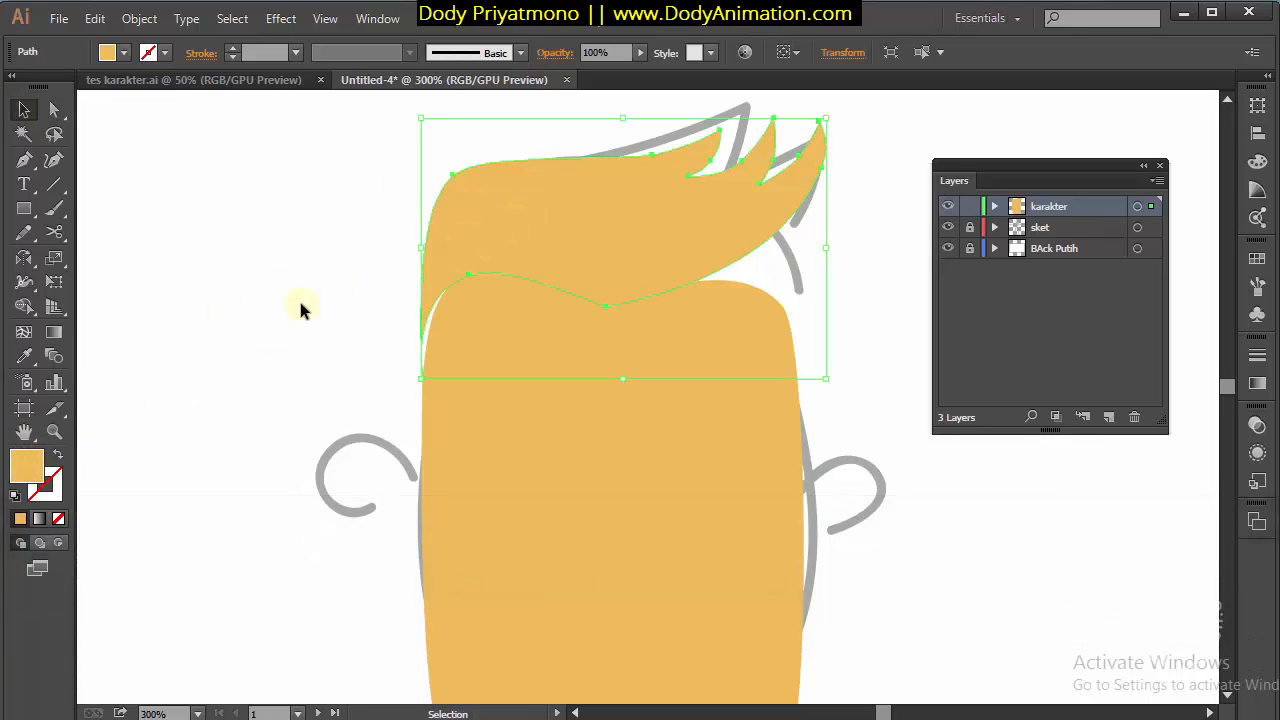
double_click(35, 478)
drag(220, 160, 18, 253)
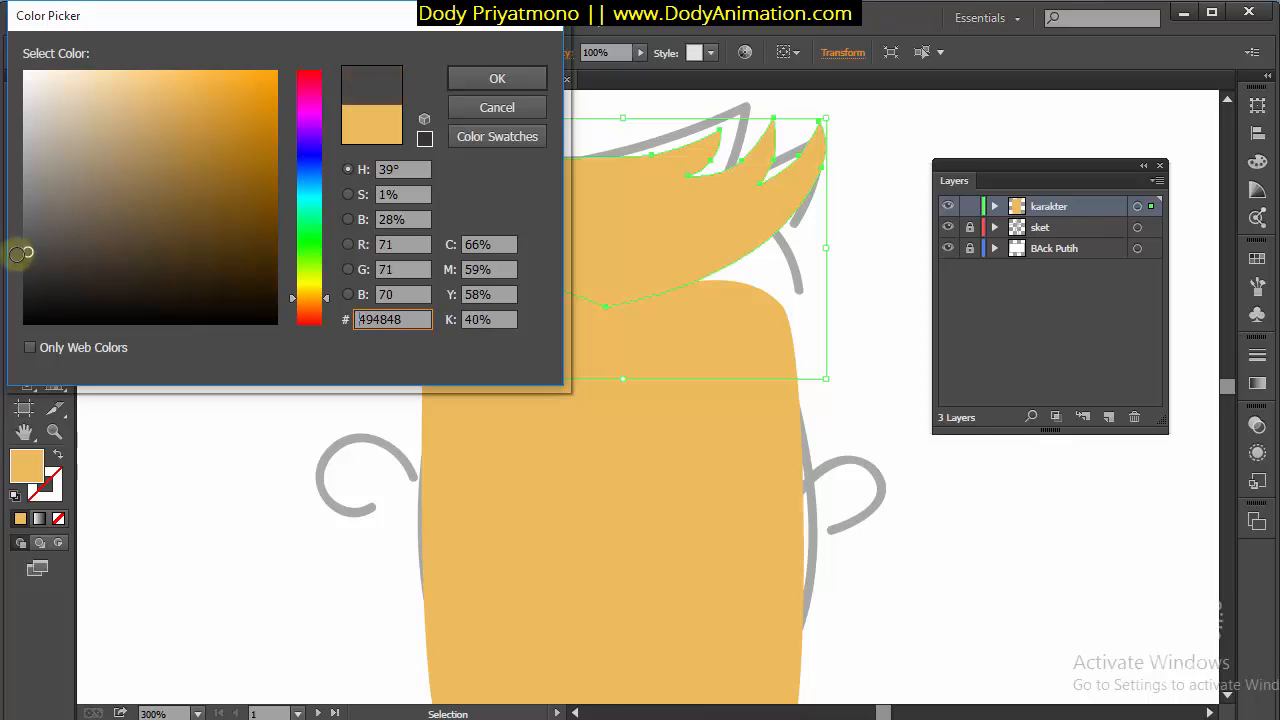
click(472, 81)
click(323, 283)
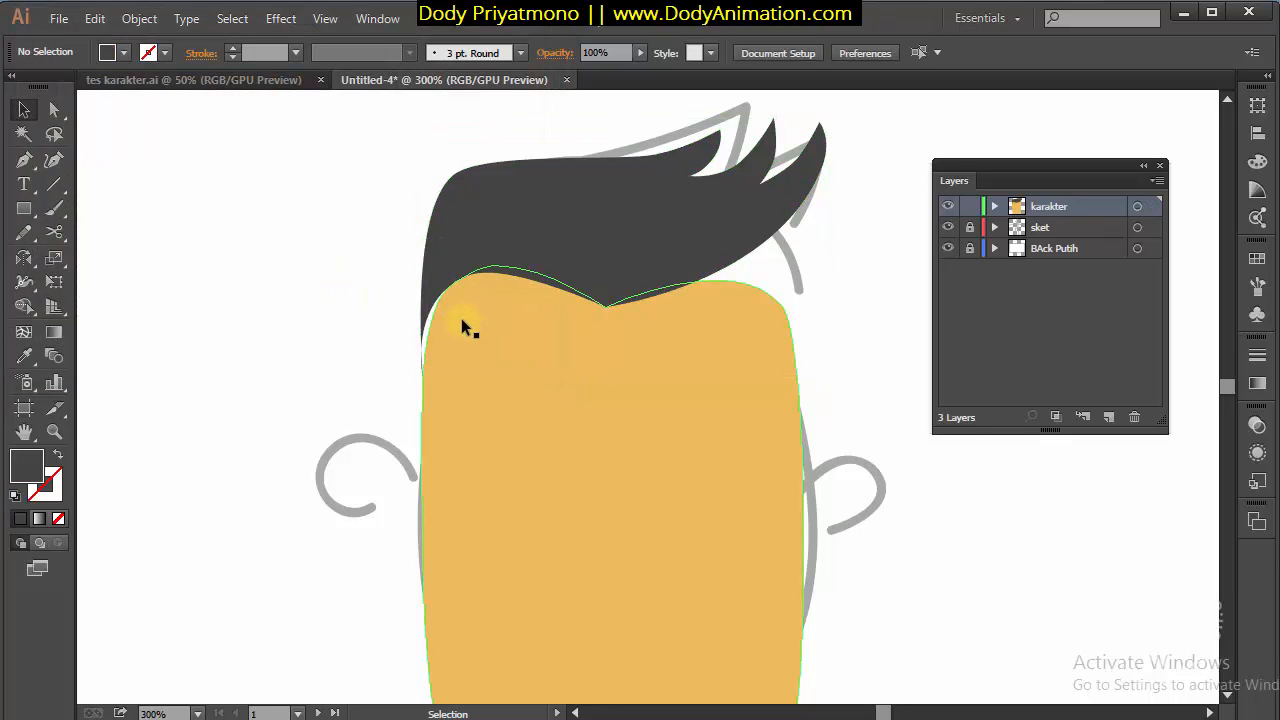
Adjust the hair's left hairline curve with Direct Selection to close the white gap between hair and face
key(z)
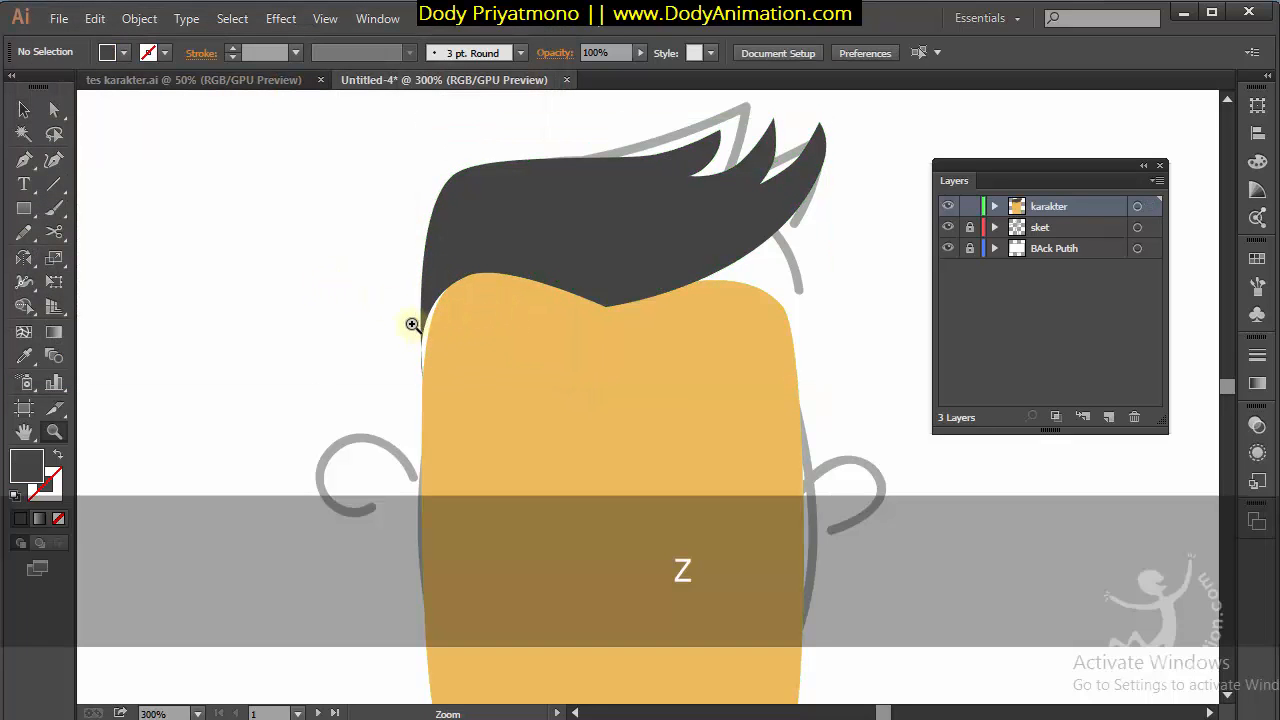
drag(414, 323, 527, 361)
key(a)
click(491, 371)
key(space)
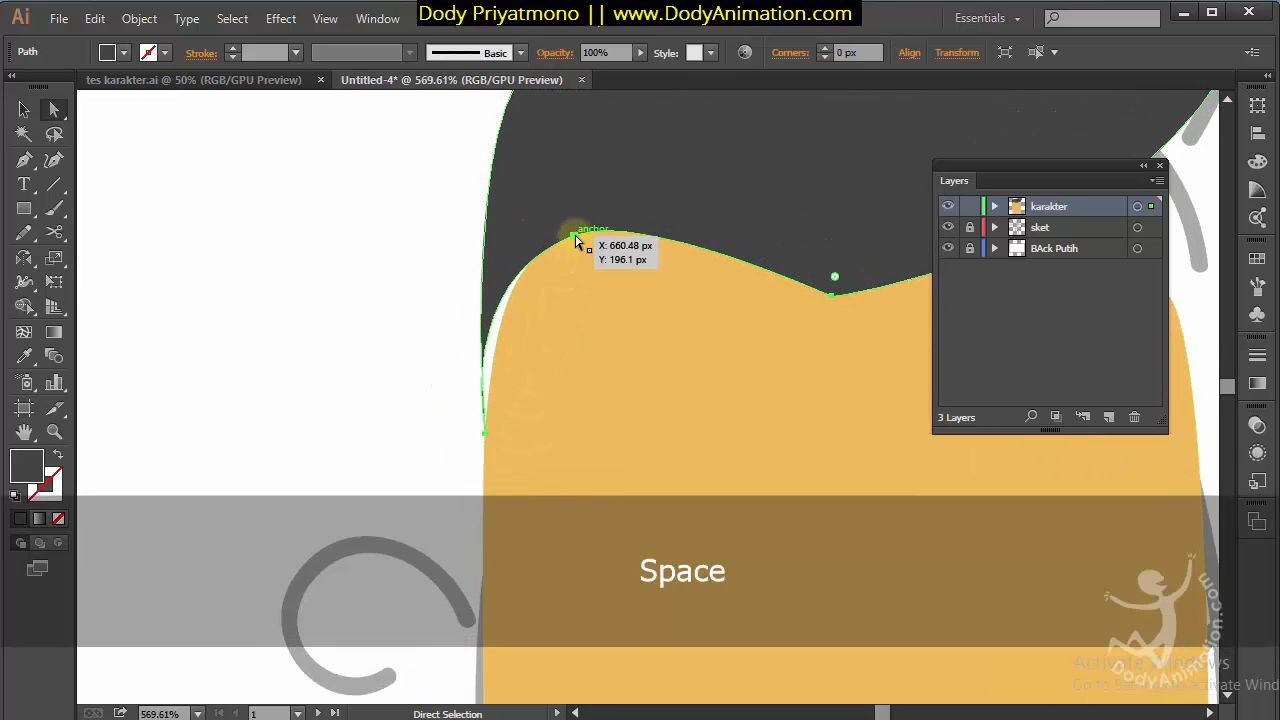
drag(576, 241, 612, 232)
click(366, 320)
Draw the side hair shape with the Pen tool from behind the front tuft down to the right temple, fitting its inner edge to the forehead
key(z)
alt+click(625, 311)
alt+click(640, 318)
drag(752, 277, 469, 136)
drag(708, 257, 700, 259)
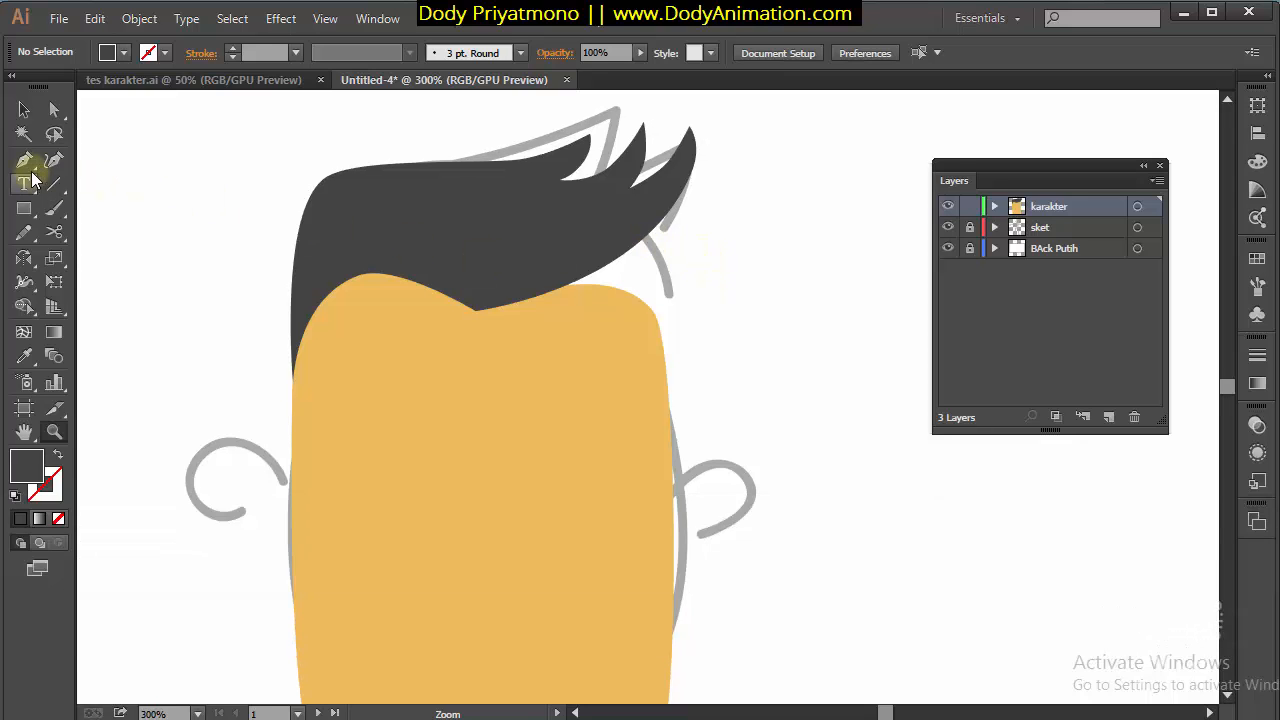
drag(634, 229, 684, 244)
click(587, 203)
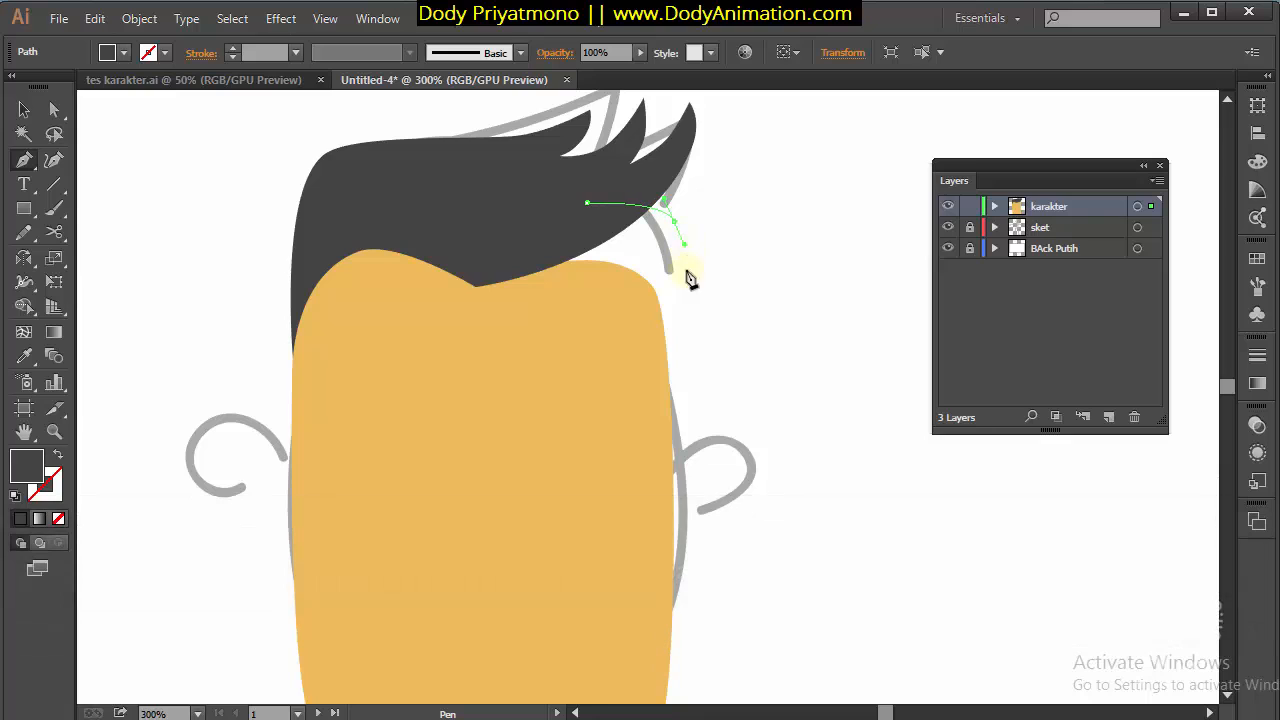
drag(676, 386, 675, 397)
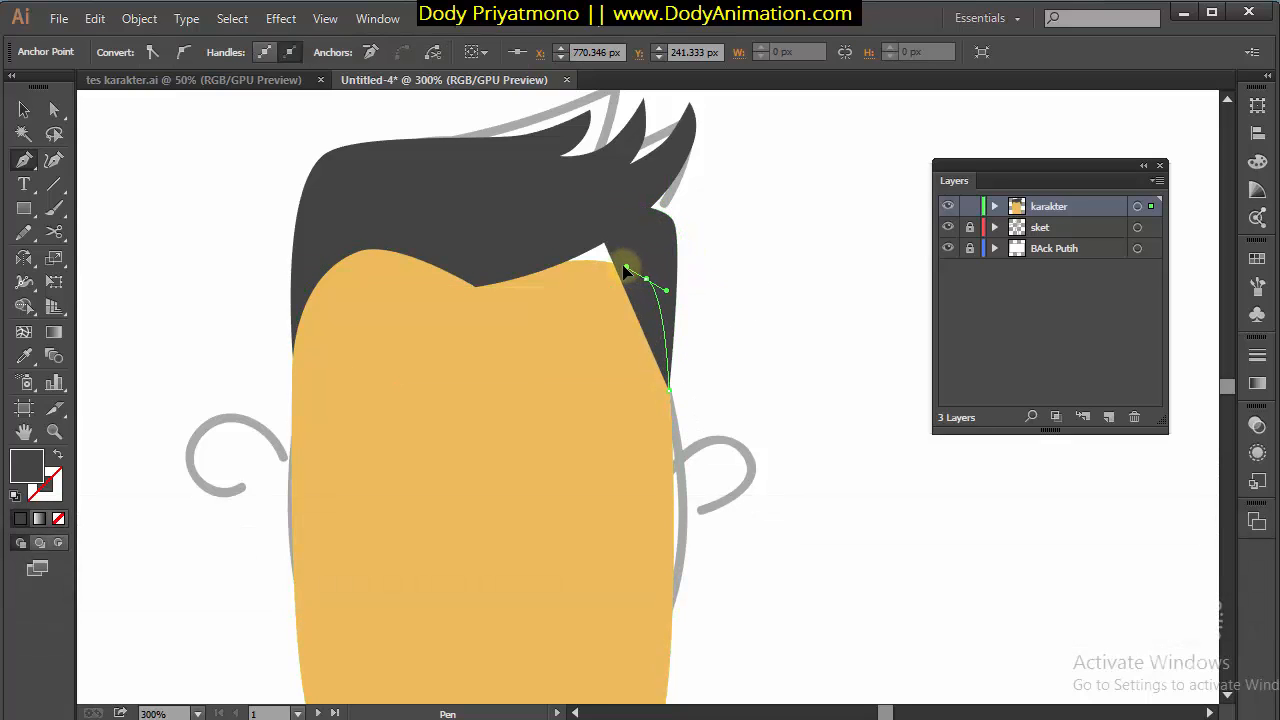
drag(625, 271, 587, 205)
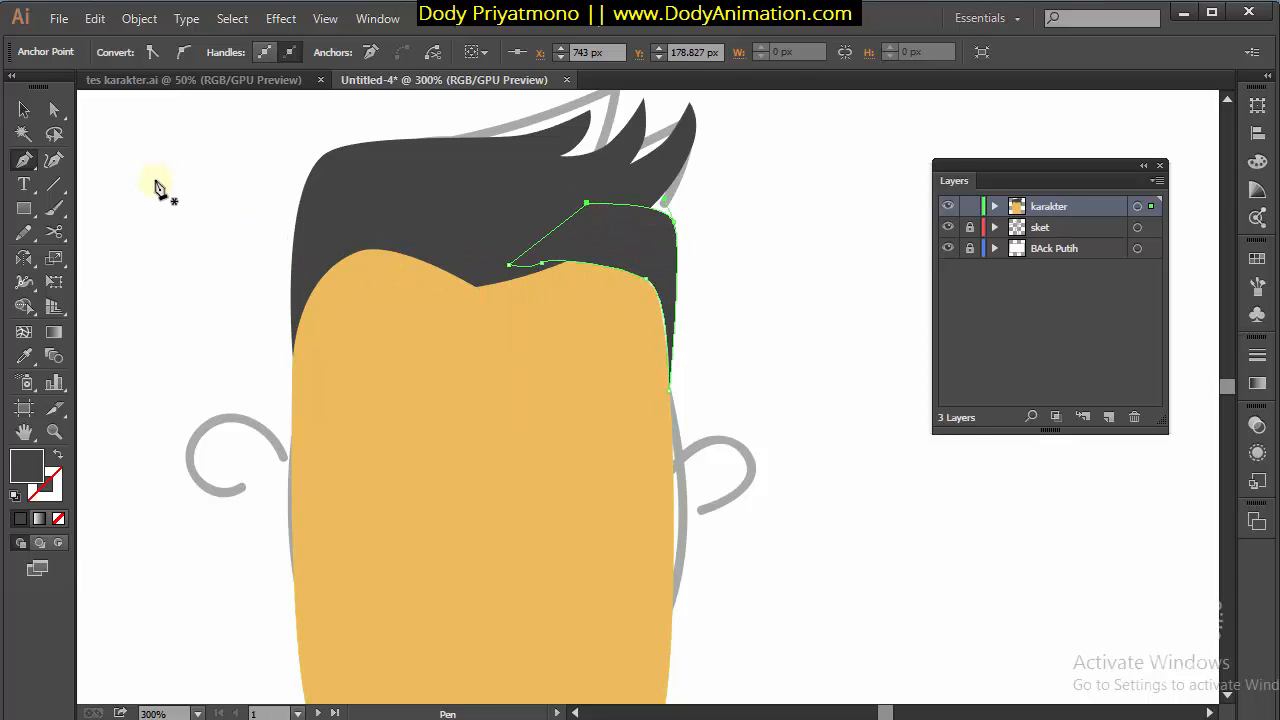
key(a)
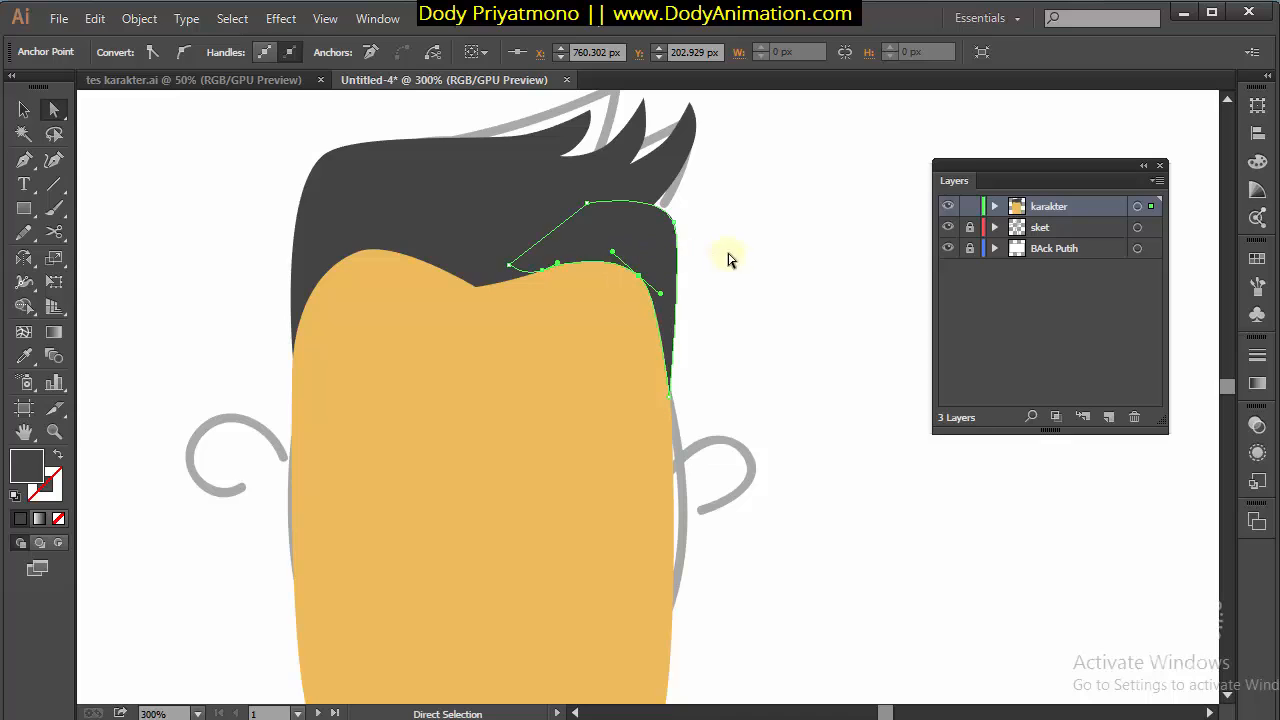
click(678, 292)
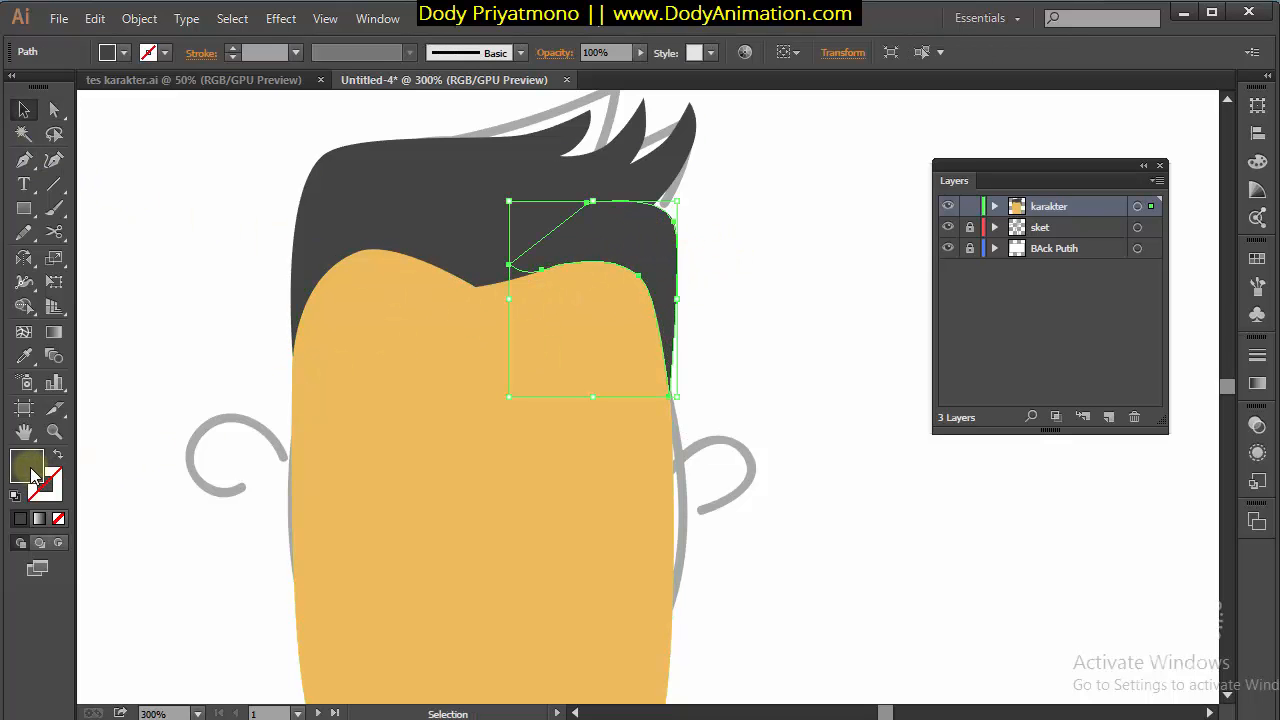
Fill the side hair shape at the right temple with a darker, near-black gray than the main hair
double_click(28, 466)
drag(29, 267, 27, 277)
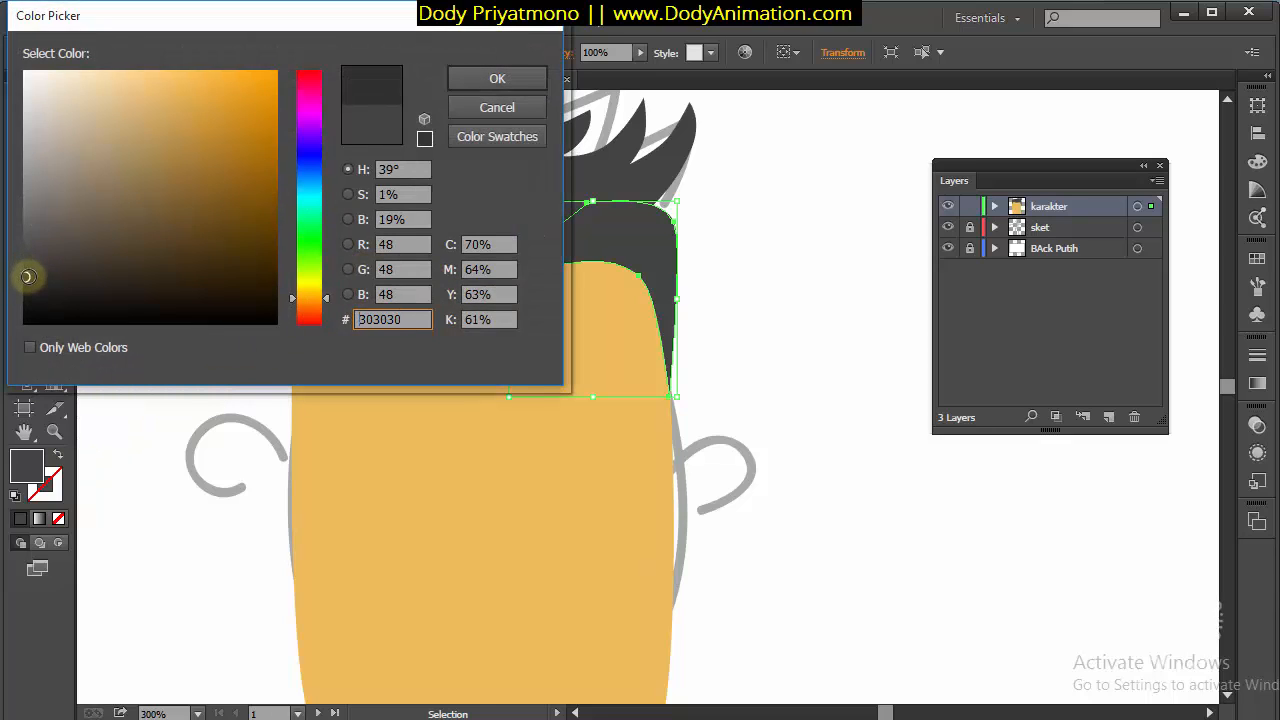
click(523, 86)
click(731, 240)
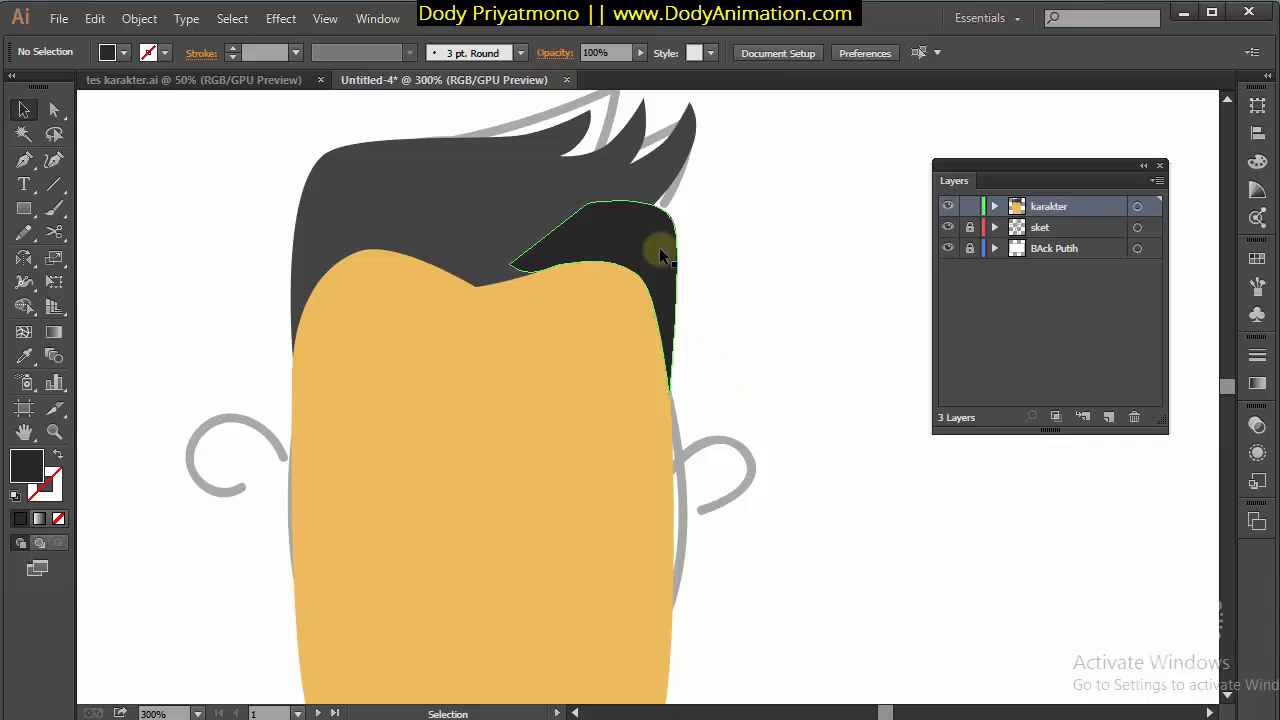
Send the near-black side hair shape backward so it sits behind the main hair
click(659, 249)
click(703, 279)
click(651, 252)
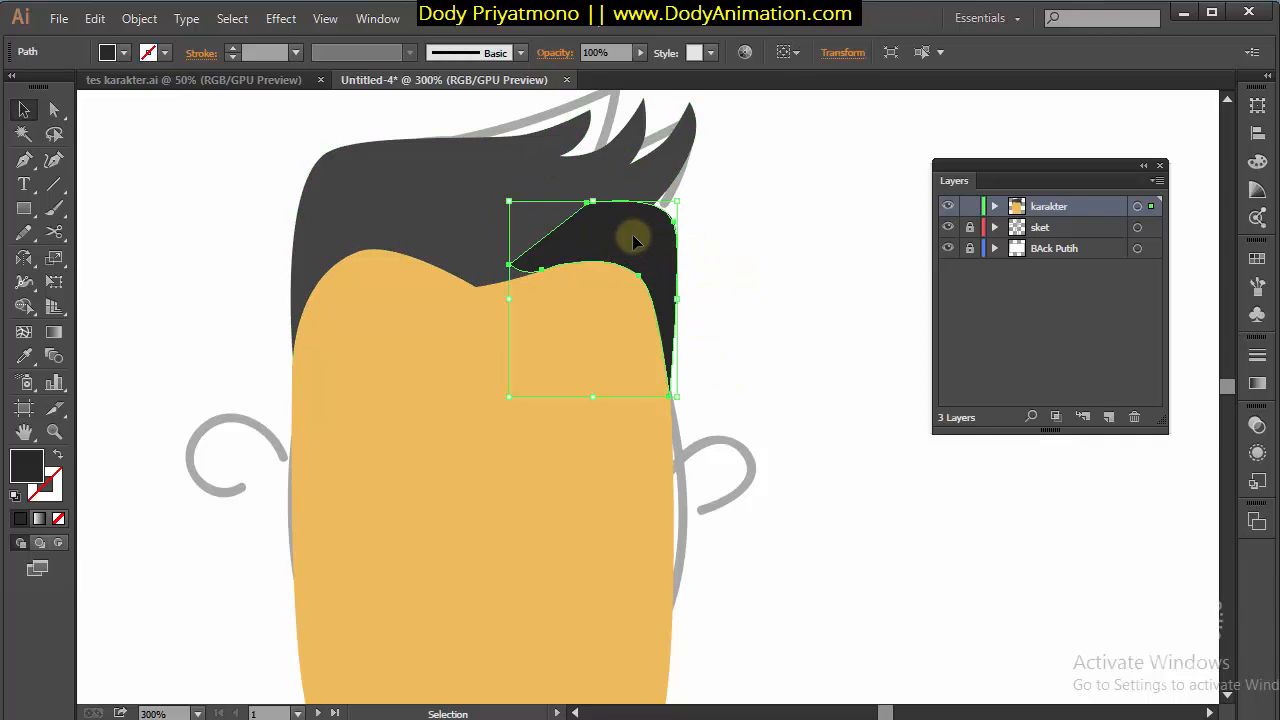
key(ctrl)
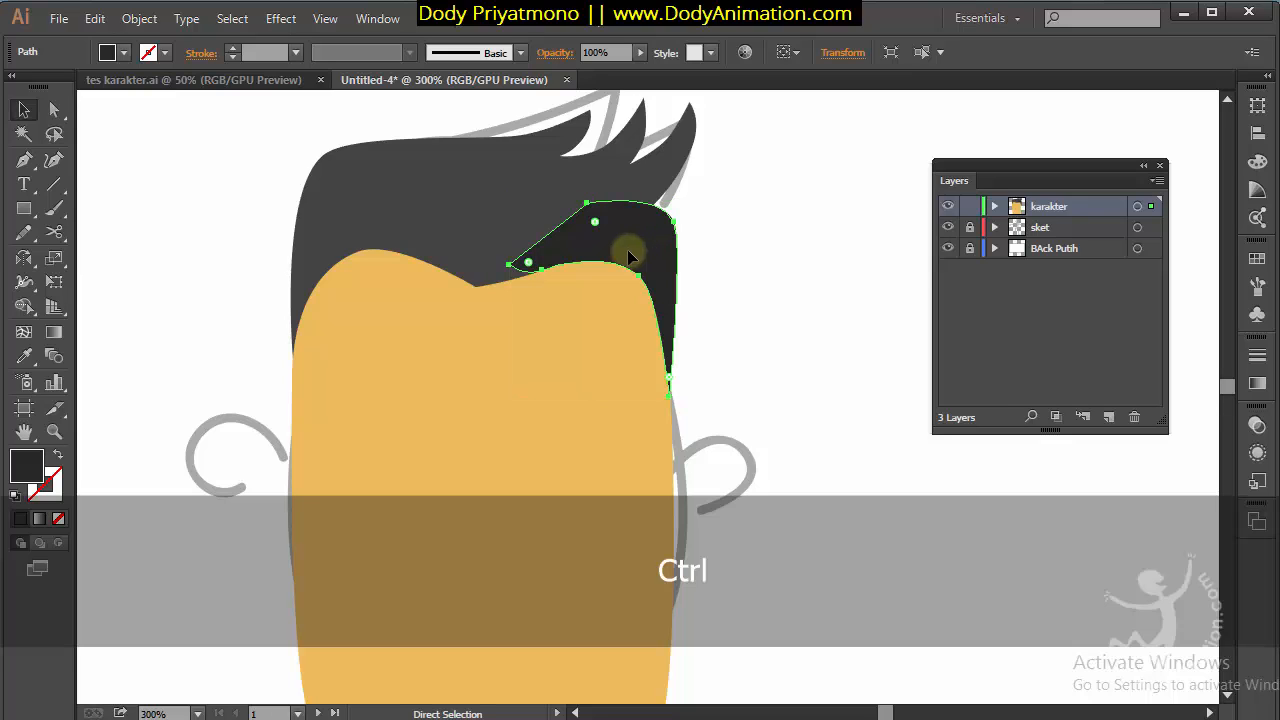
key(ctrl+bracketleft)
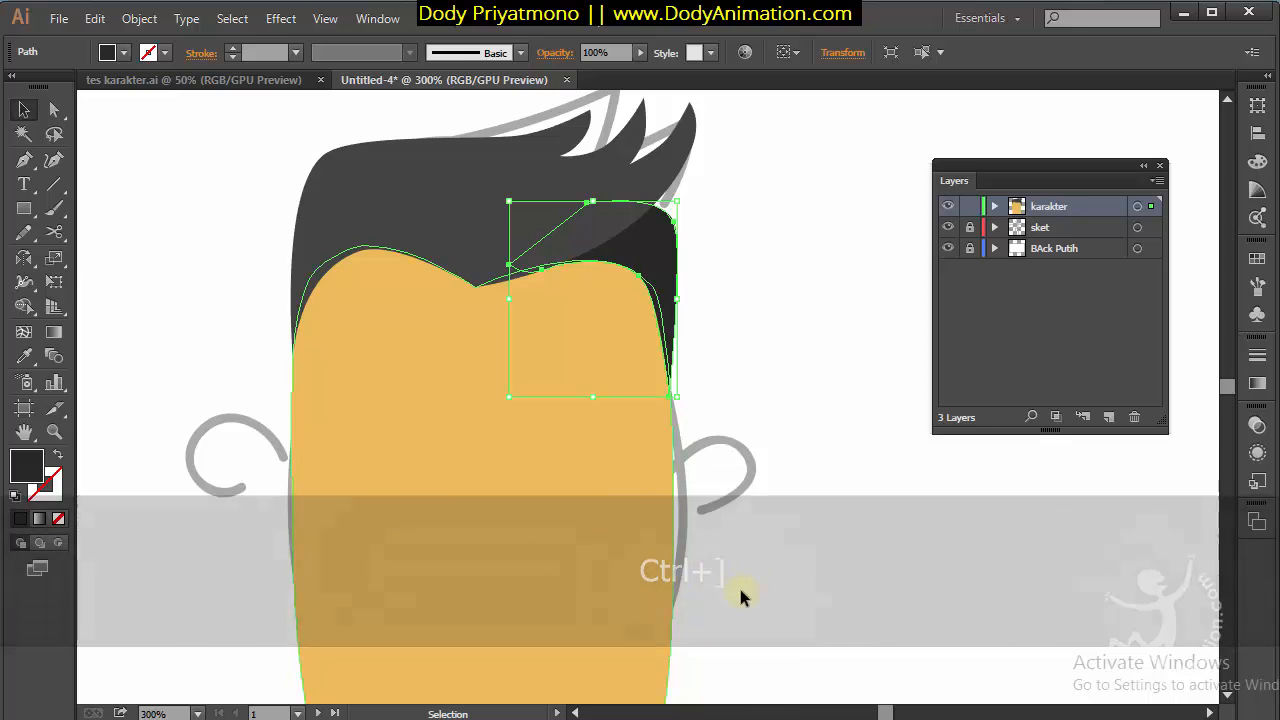
click(790, 420)
Draw a horizontal ellipse for the left ear and place it over the ear sketch, overlapping the face edge
key(space)
drag(748, 426, 746, 352)
key(space)
key(z)
key(v)
click(566, 303)
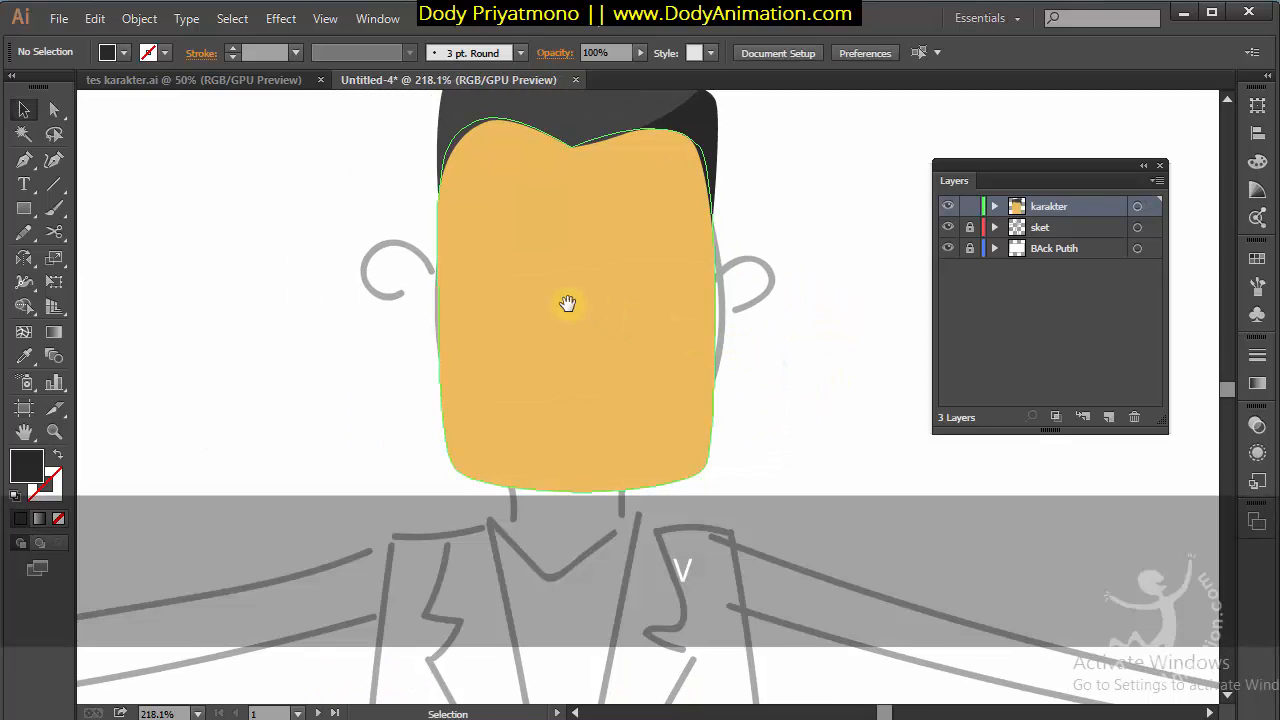
key(space)
drag(566, 303, 585, 350)
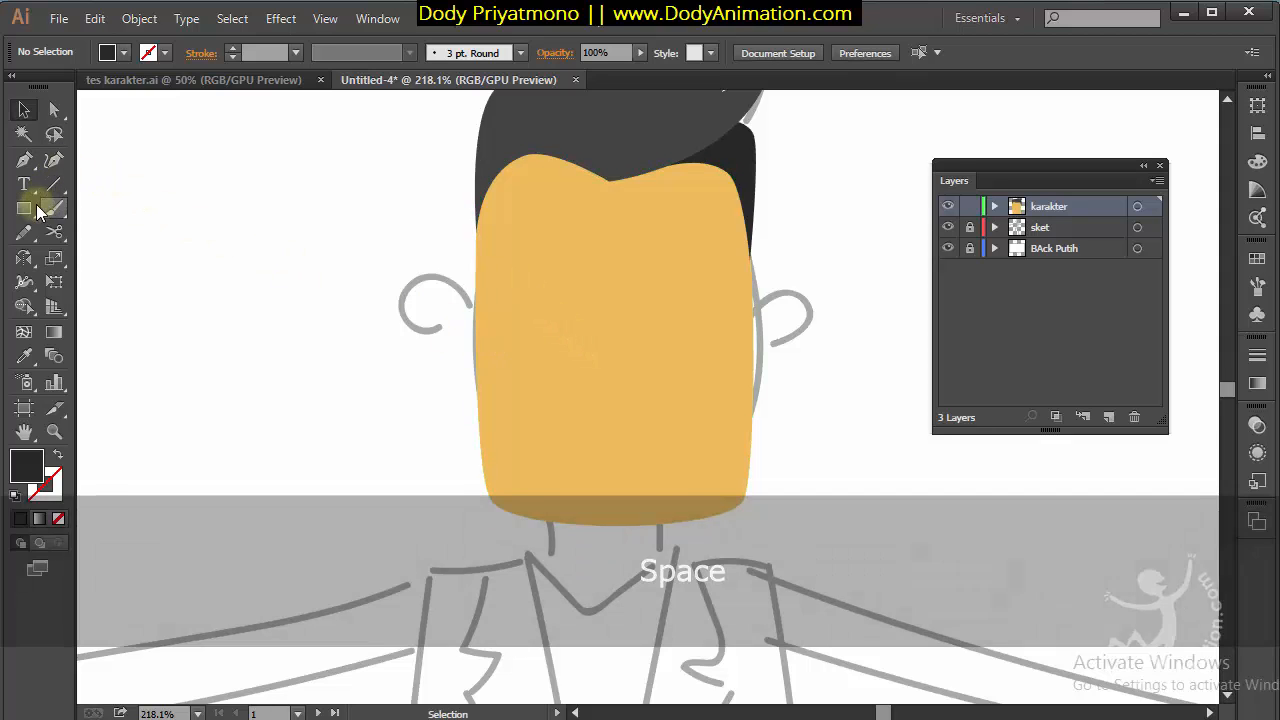
click(28, 210)
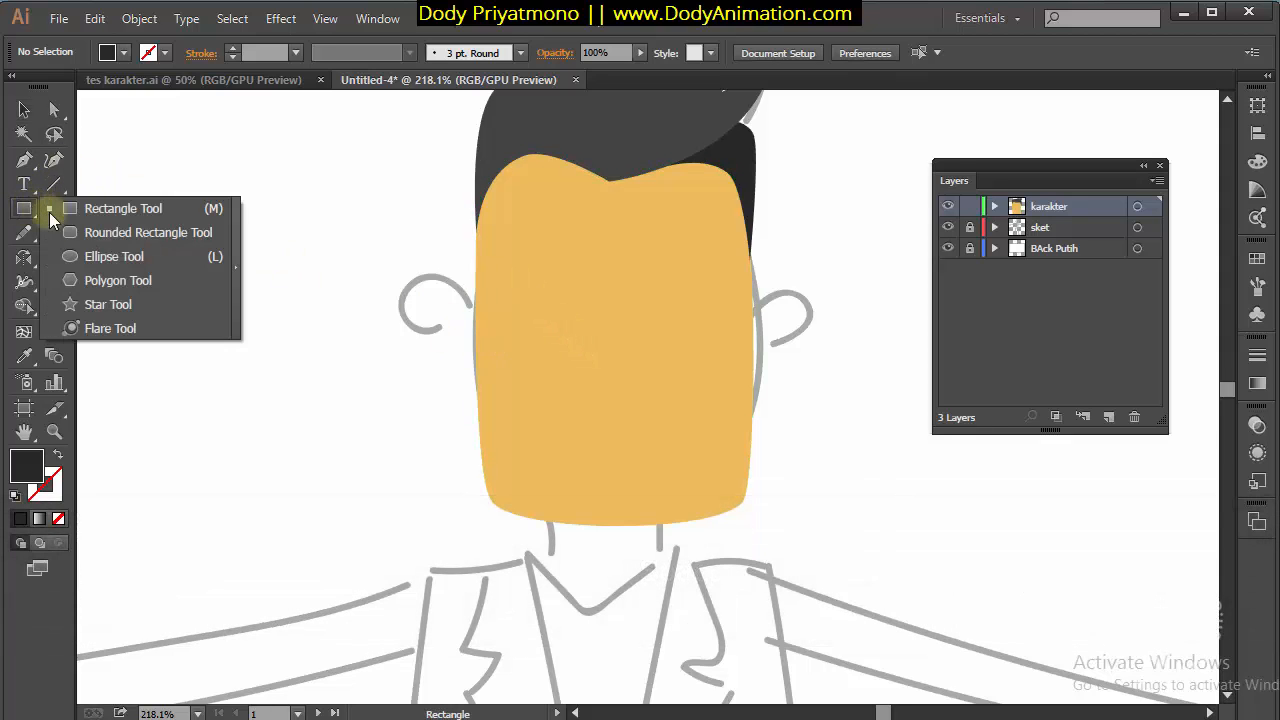
click(97, 256)
drag(412, 282, 520, 367)
click(24, 109)
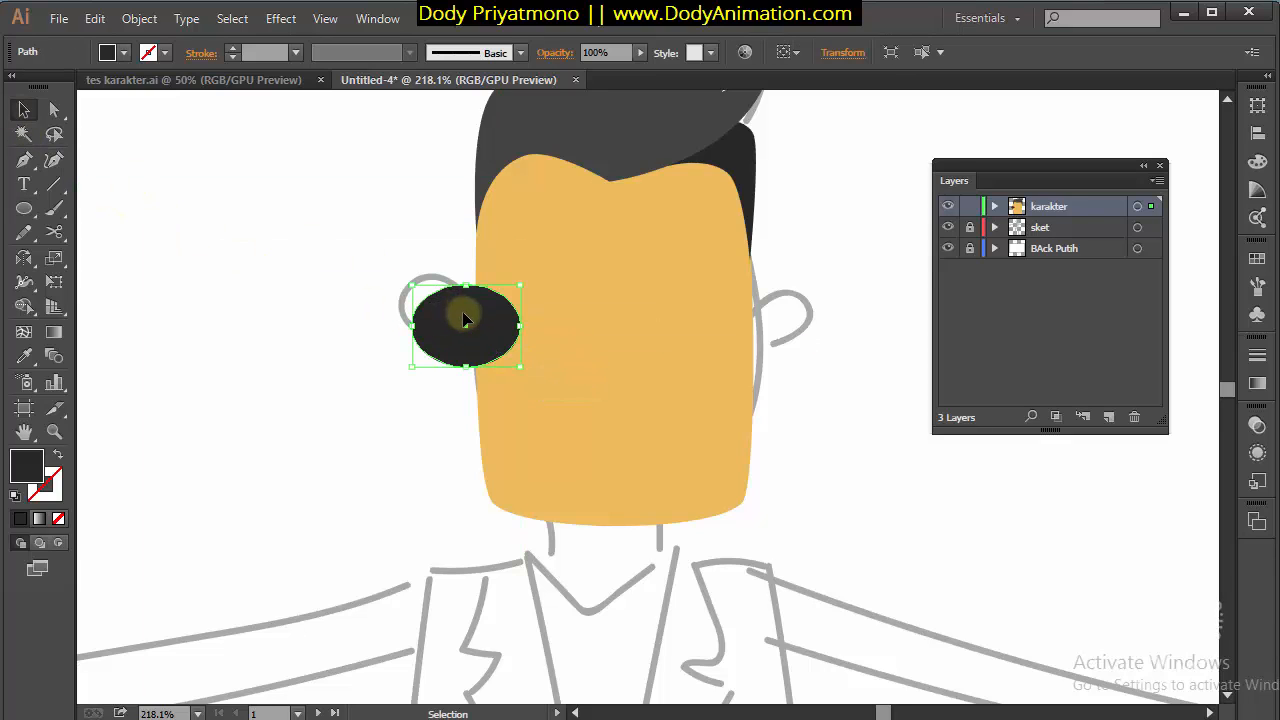
drag(460, 321, 454, 295)
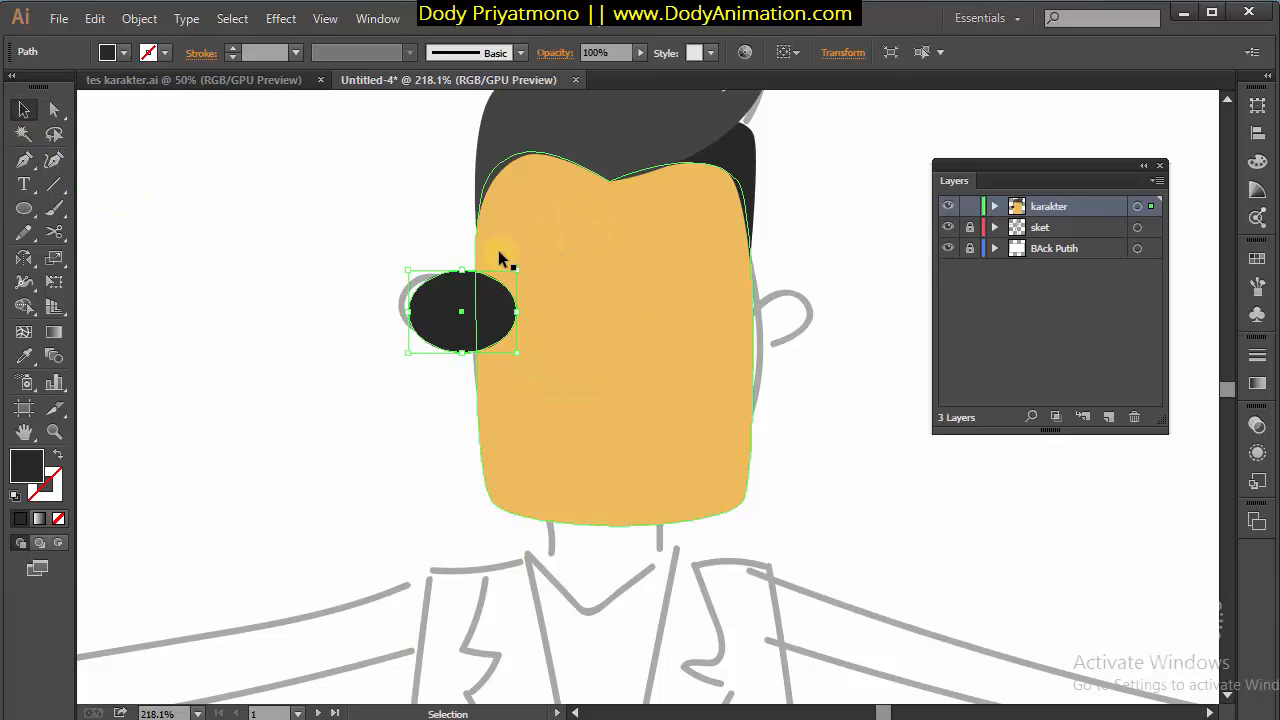
Give the left ear ellipse the face's skin colour with the Eyedropper and scale it down from its outer upper corner
click(26, 360)
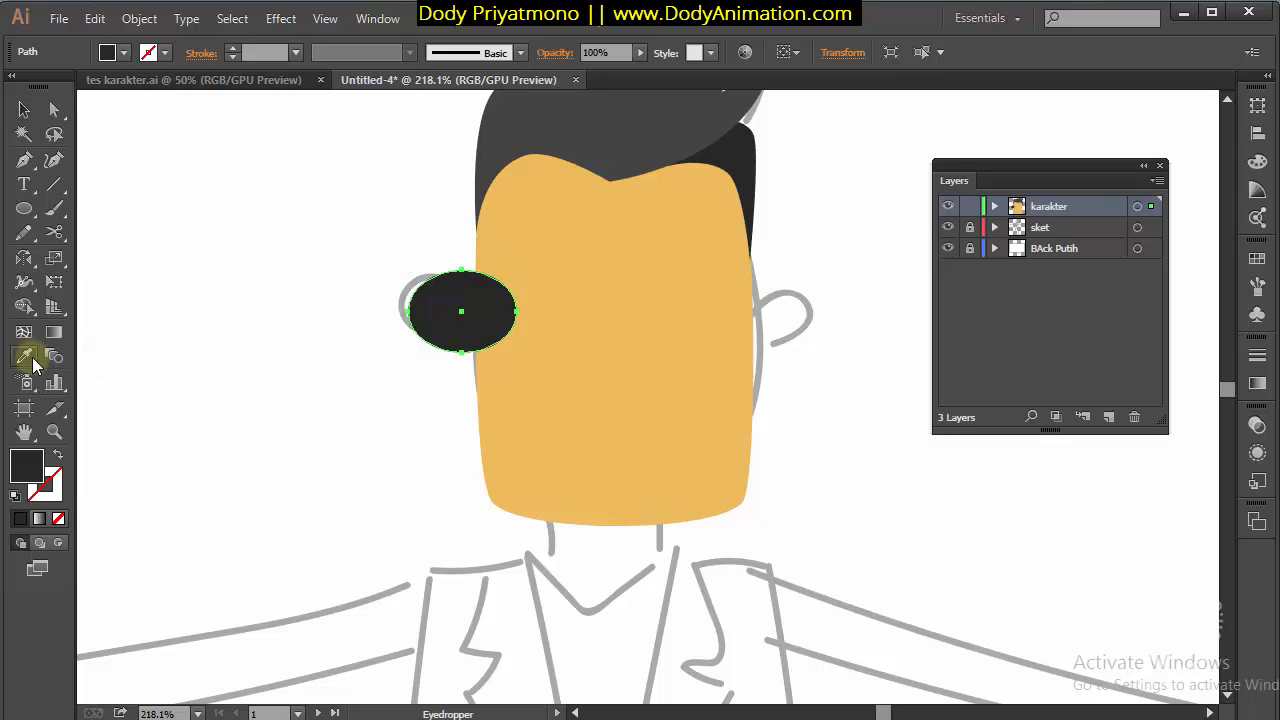
click(574, 248)
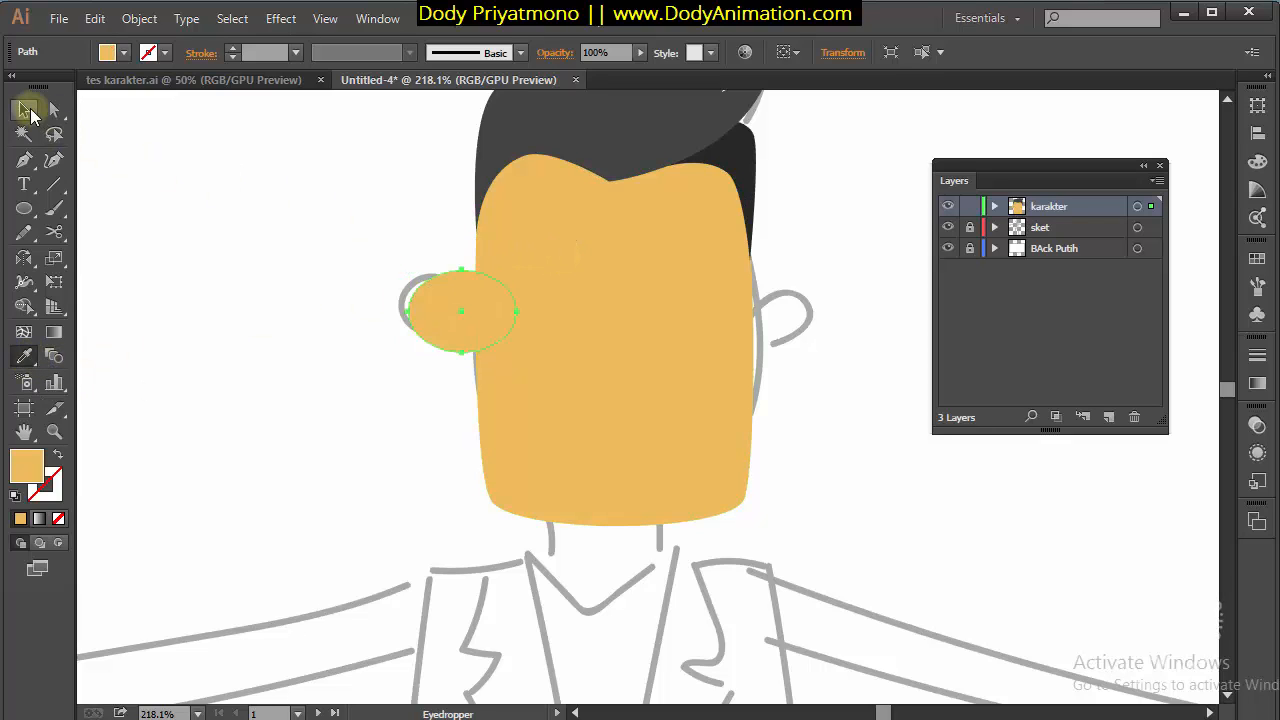
key(space)
drag(498, 307, 466, 303)
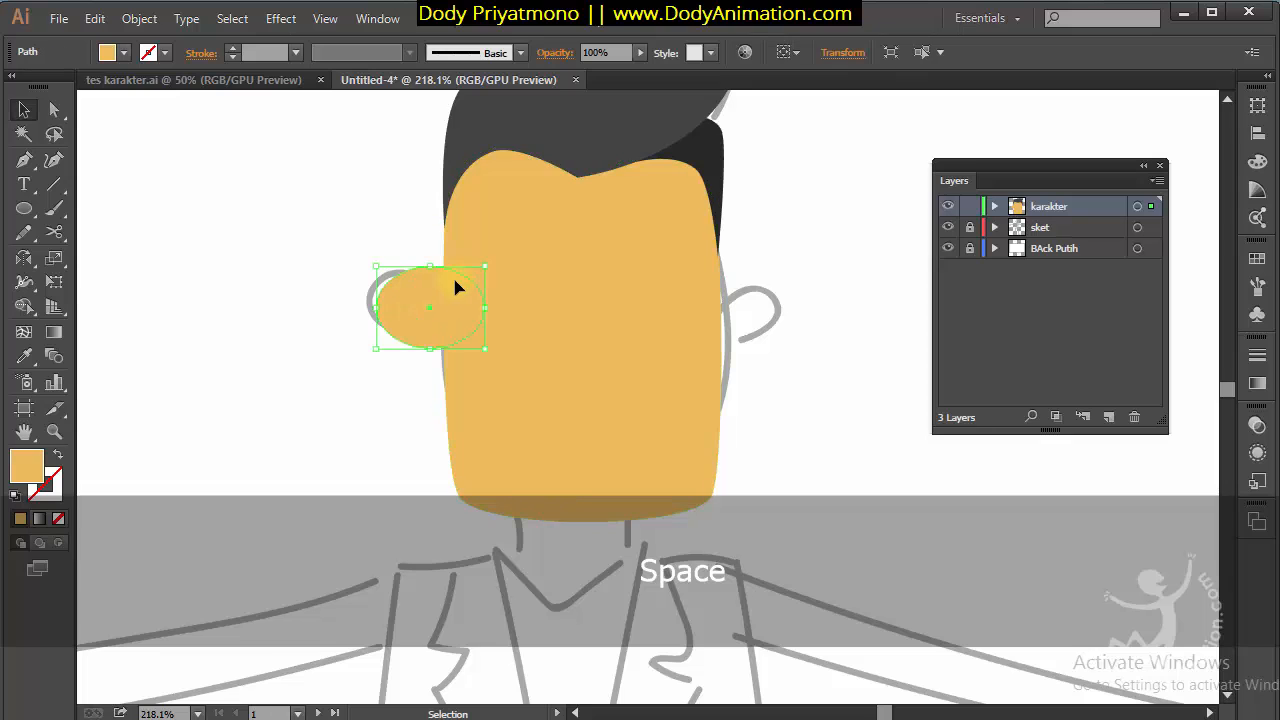
drag(384, 267, 434, 351)
Duplicate the left ear ellipse onto the right edge of the face at the same height
key(space)
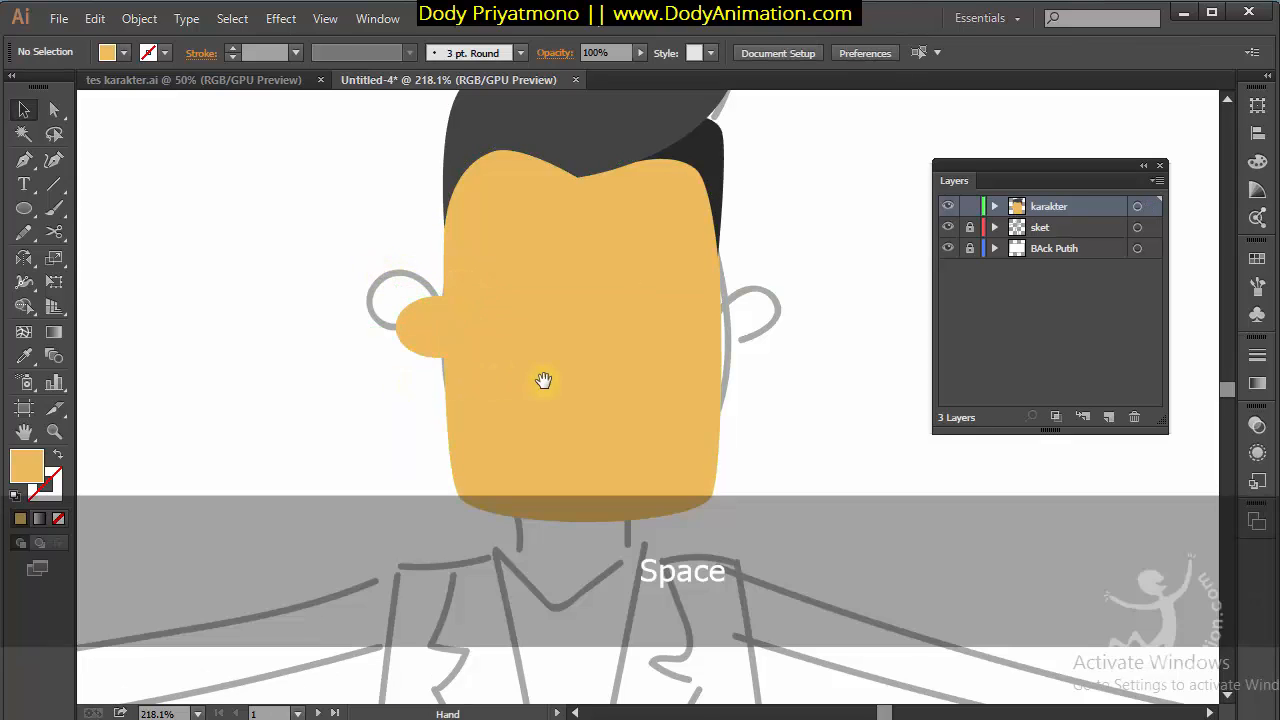
drag(543, 377, 521, 377)
key(alt)
drag(408, 342, 697, 340)
click(780, 386)
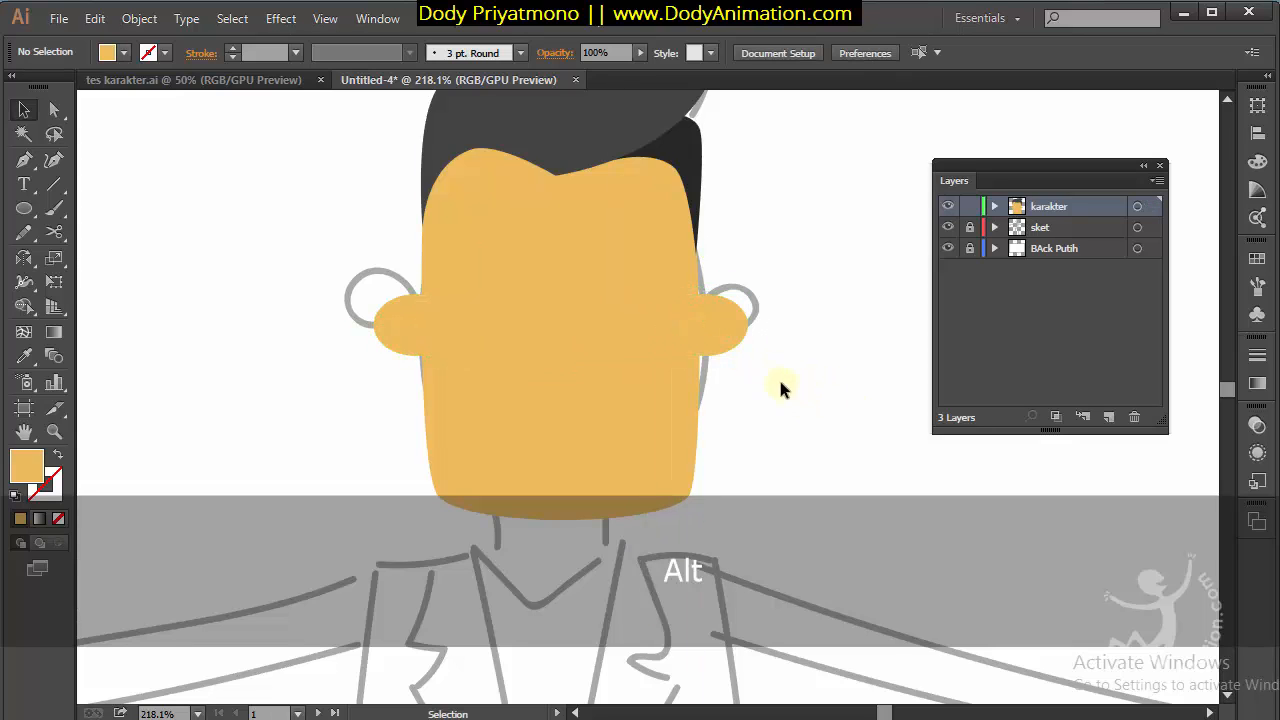
Draw a narrow vertical ellipse for the left eye on the face and fill it with black (000000)
key(space)
drag(780, 386, 789, 343)
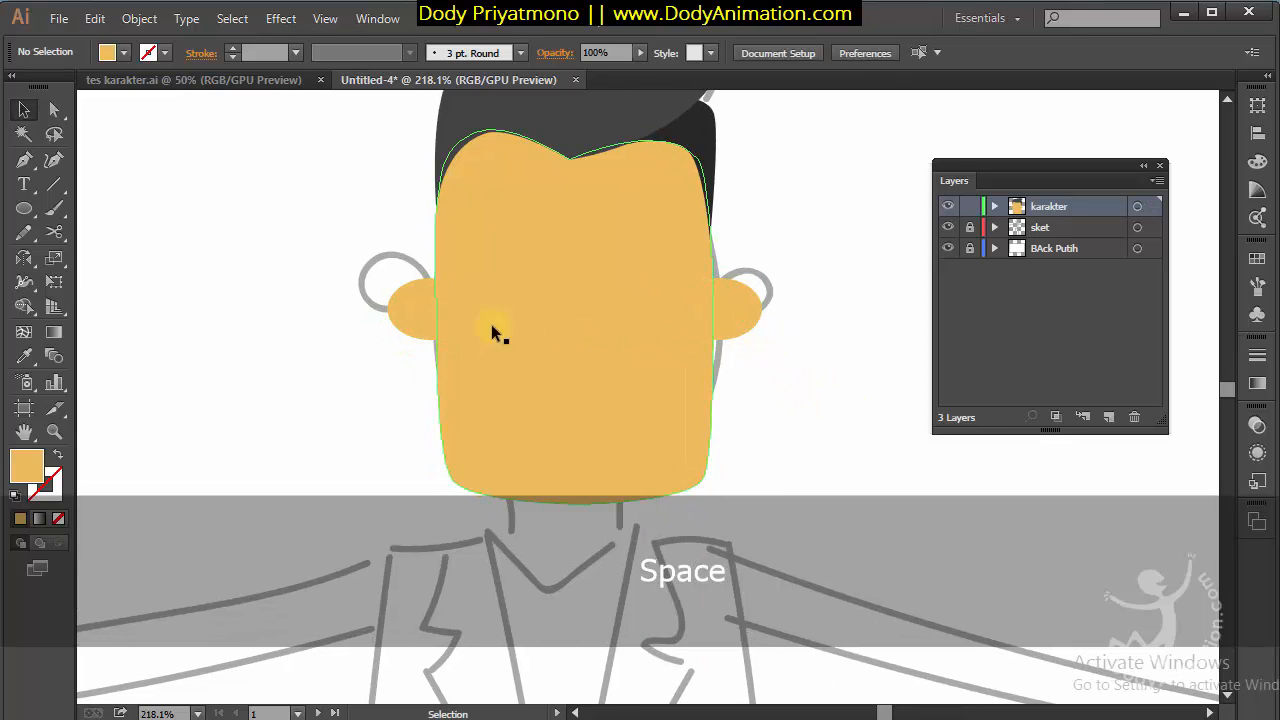
click(24, 210)
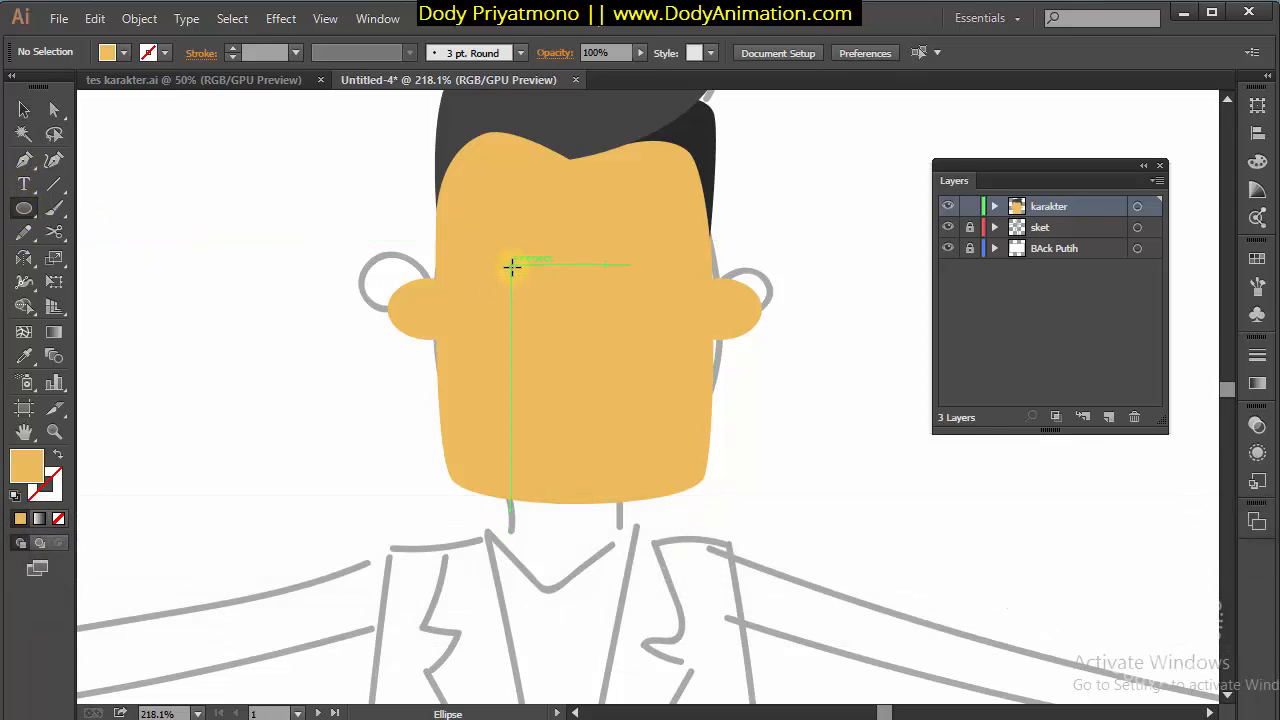
drag(533, 308, 541, 321)
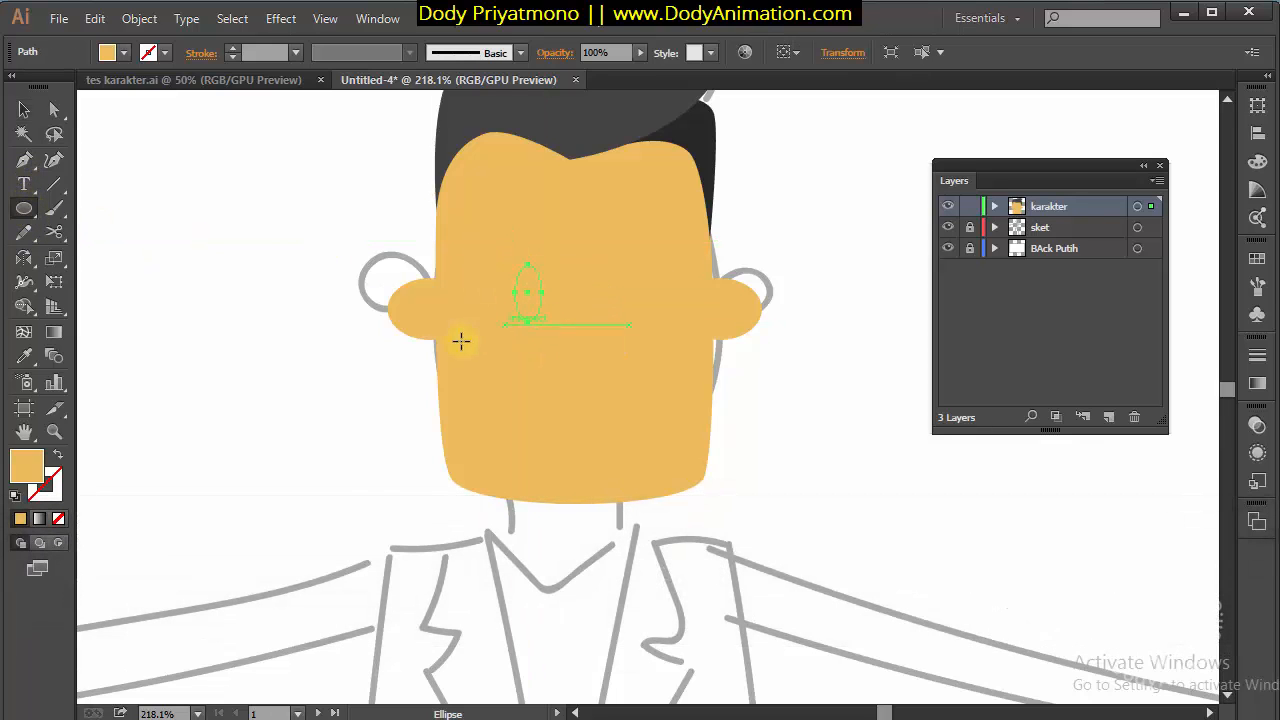
double_click(40, 474)
drag(85, 317, 26, 328)
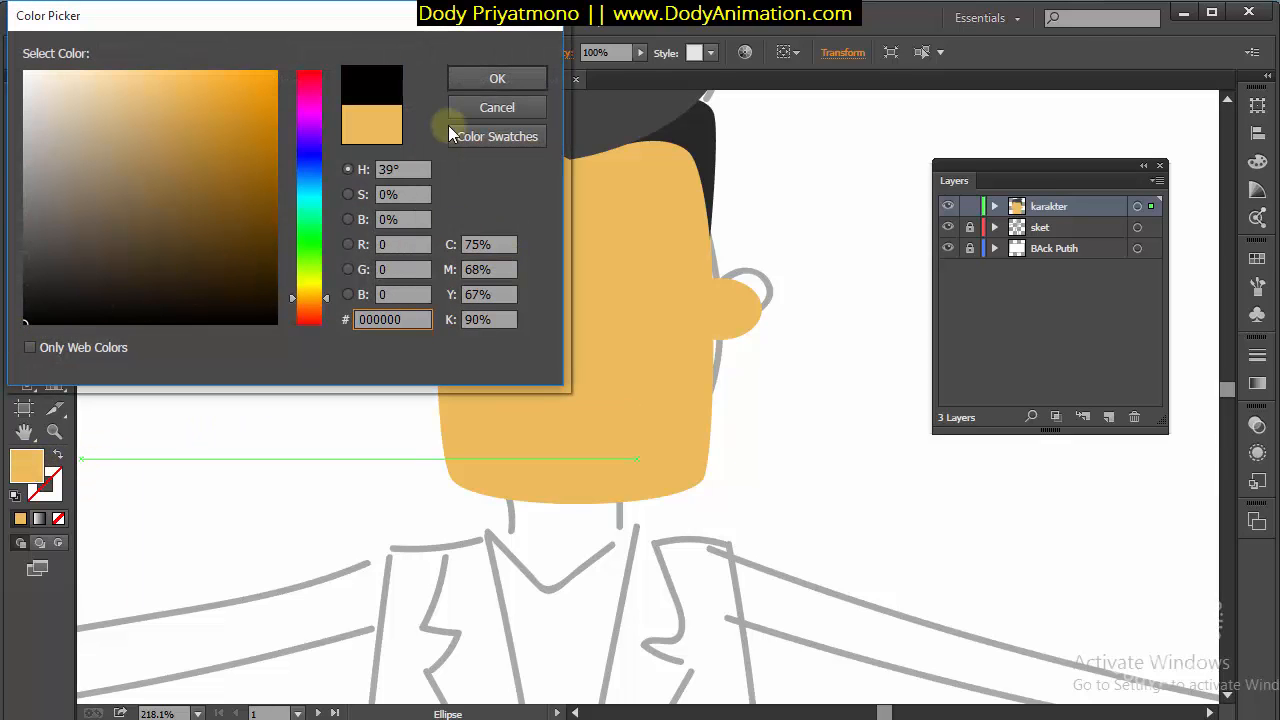
click(482, 80)
click(38, 120)
click(343, 243)
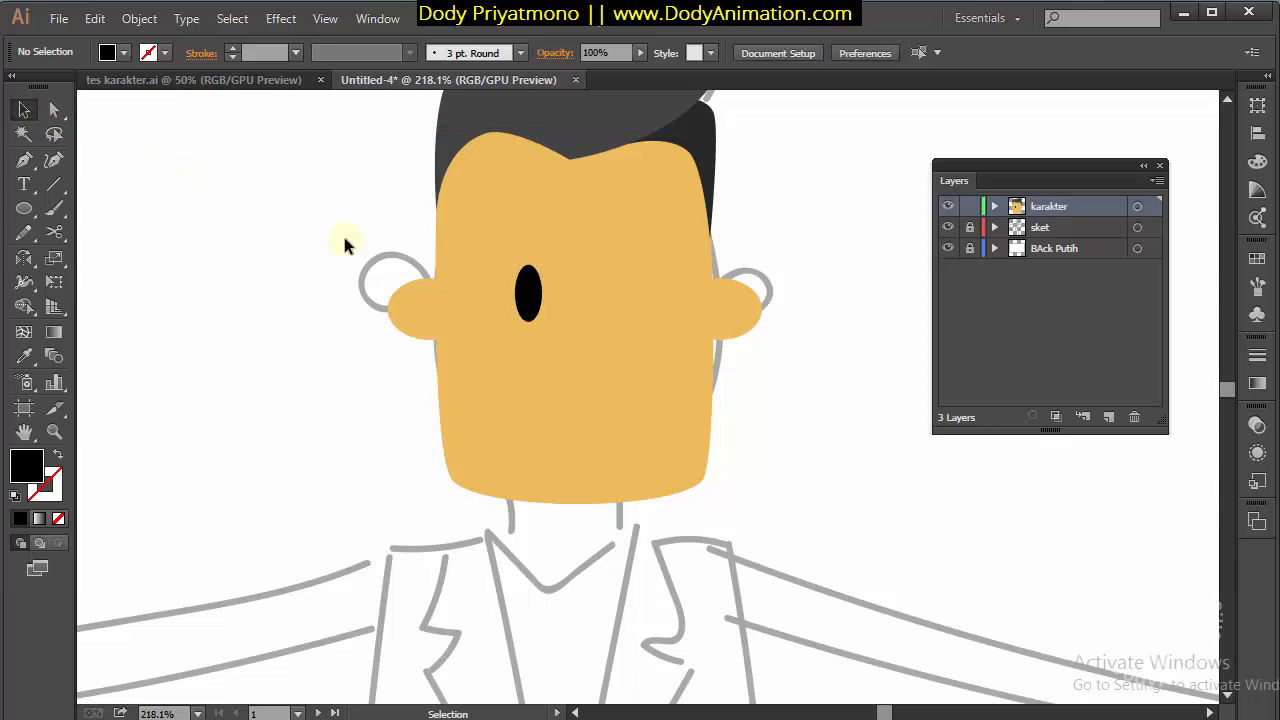
Duplicate the black left eye horizontally to form the right eye
click(648, 372)
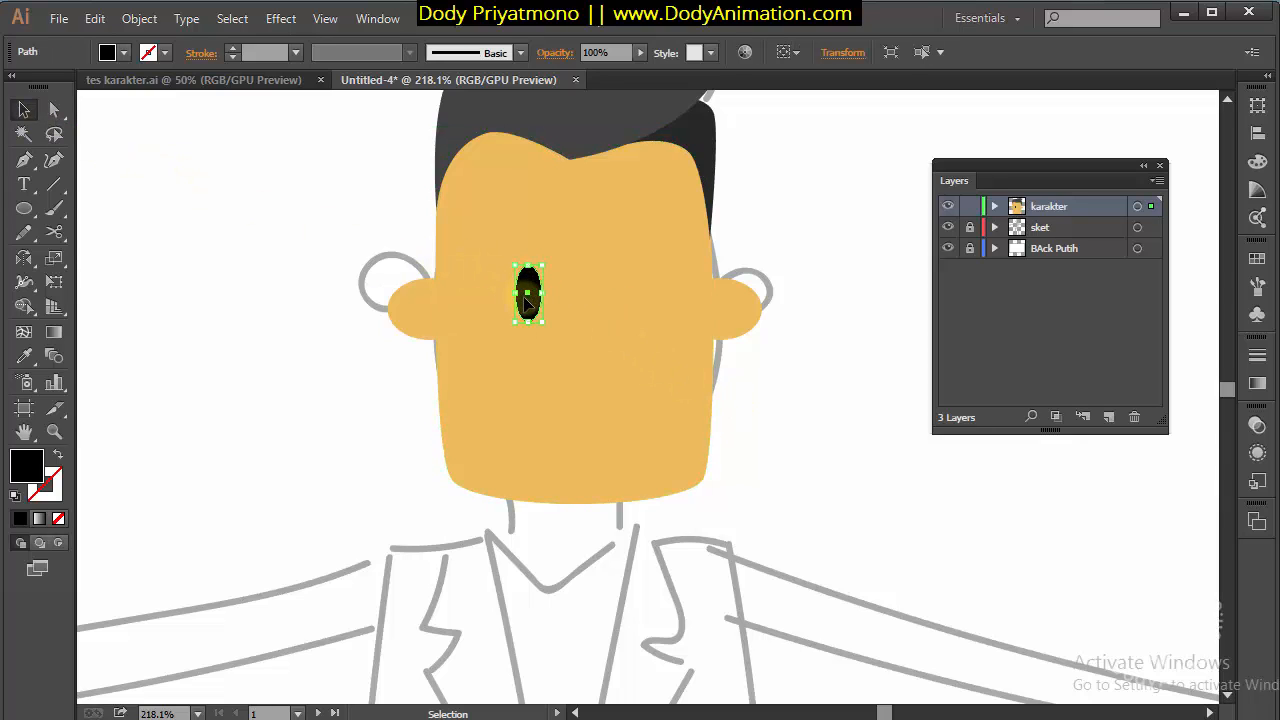
key(alt)
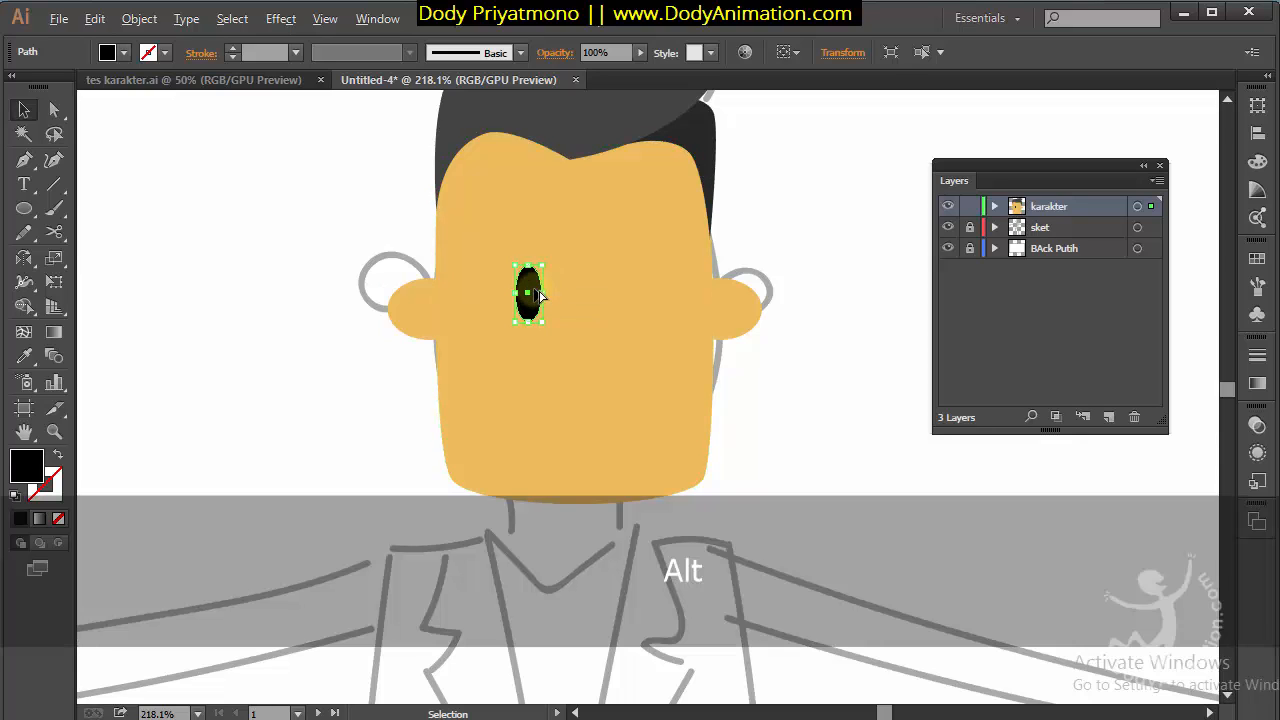
drag(536, 285, 641, 282)
key(shift)
click(757, 263)
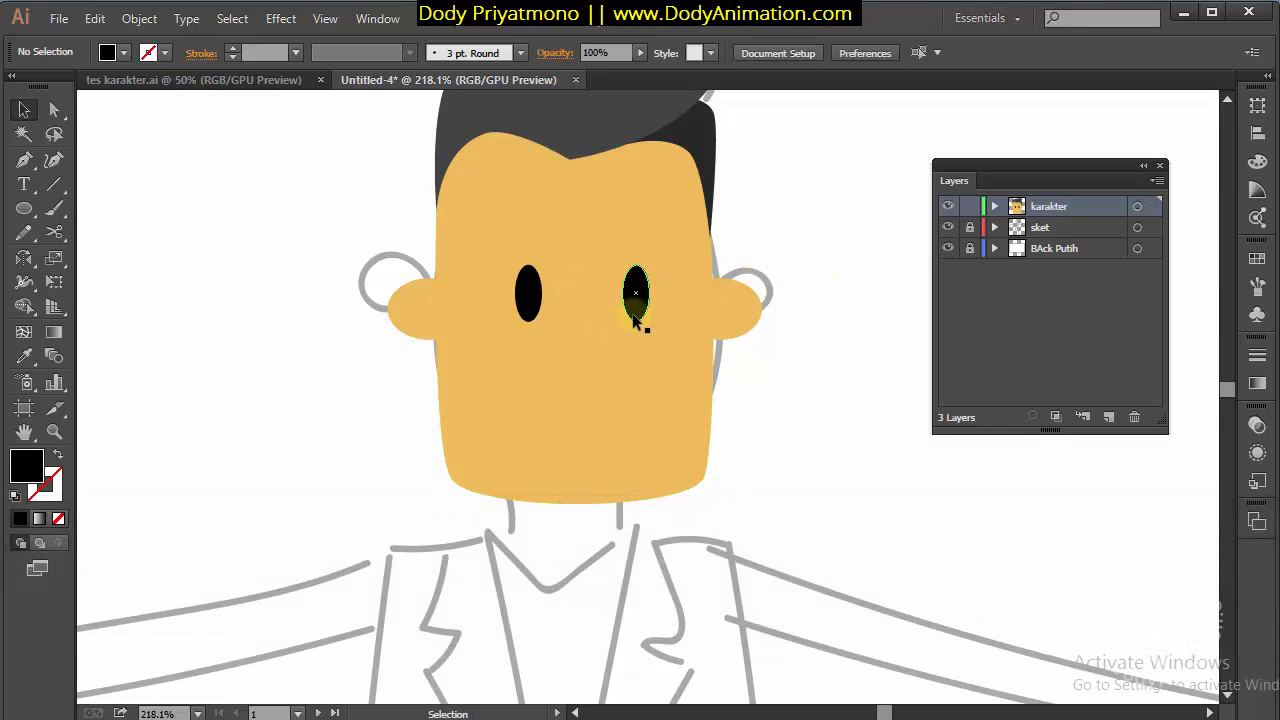
Draw a closed trapezoid nose between the eyes with the Pen tool, about 32 px tall and 20 px wide at its base
click(24, 159)
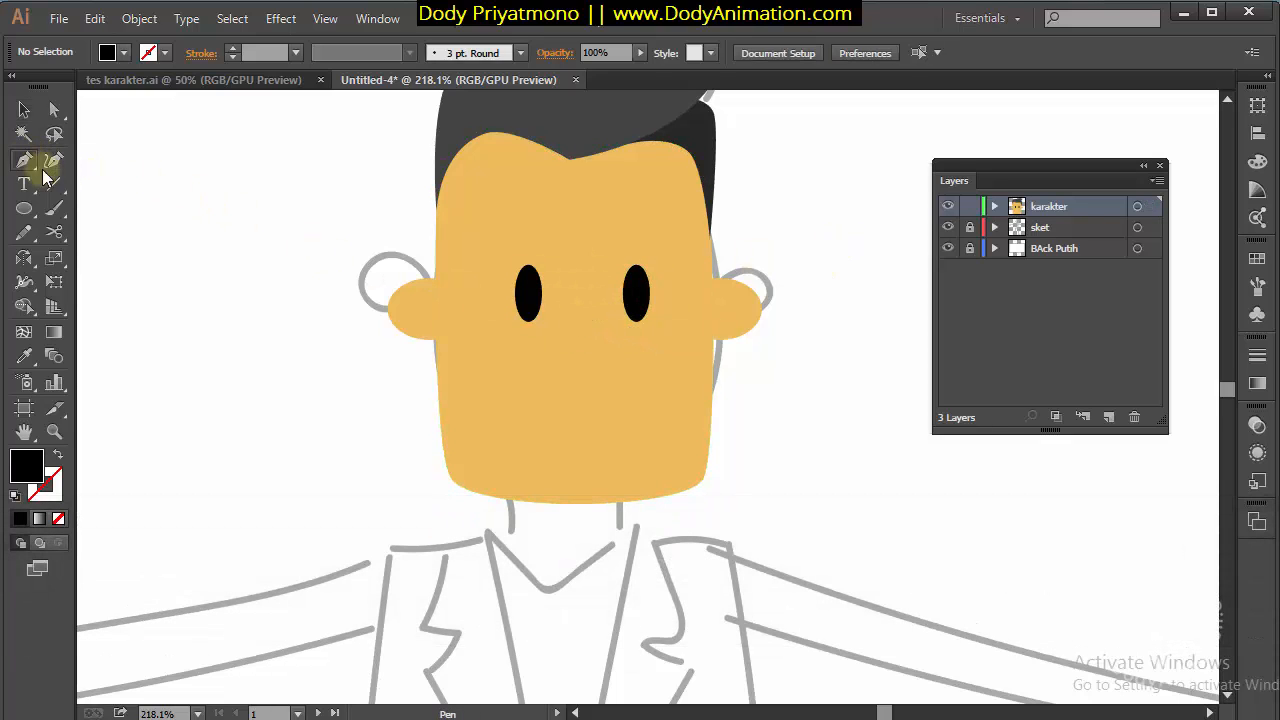
click(569, 309)
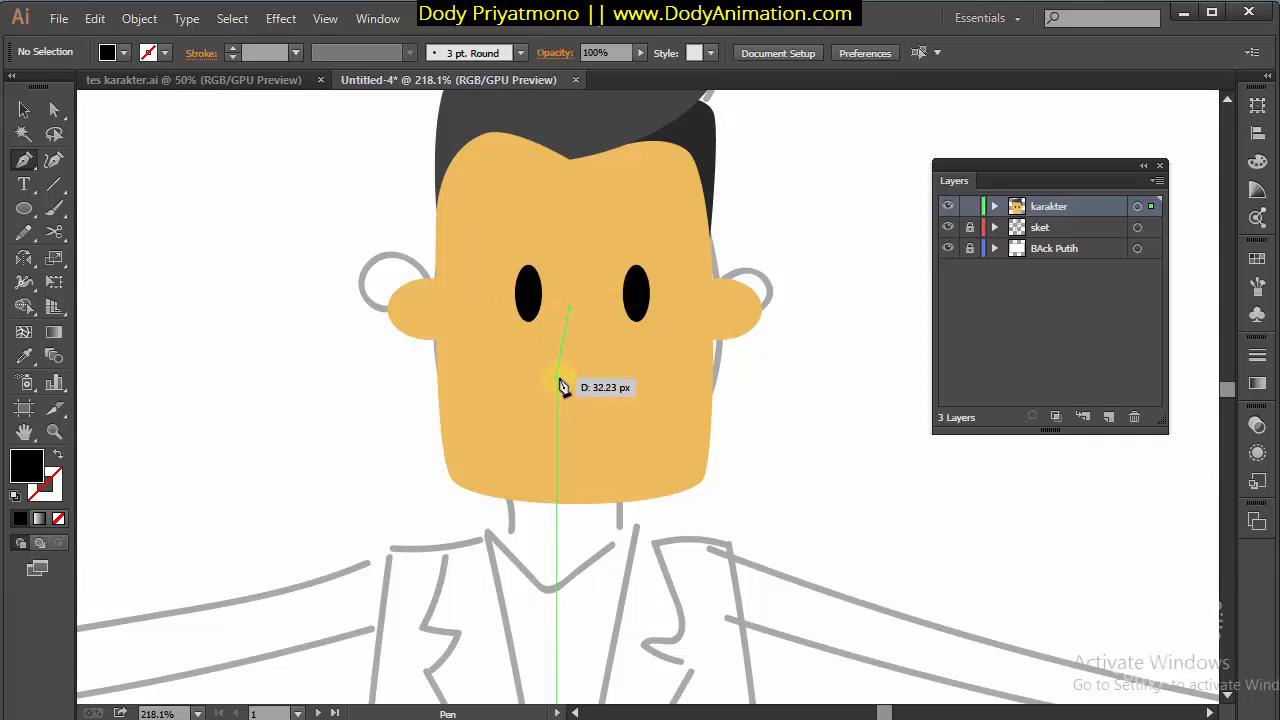
click(562, 380)
click(605, 380)
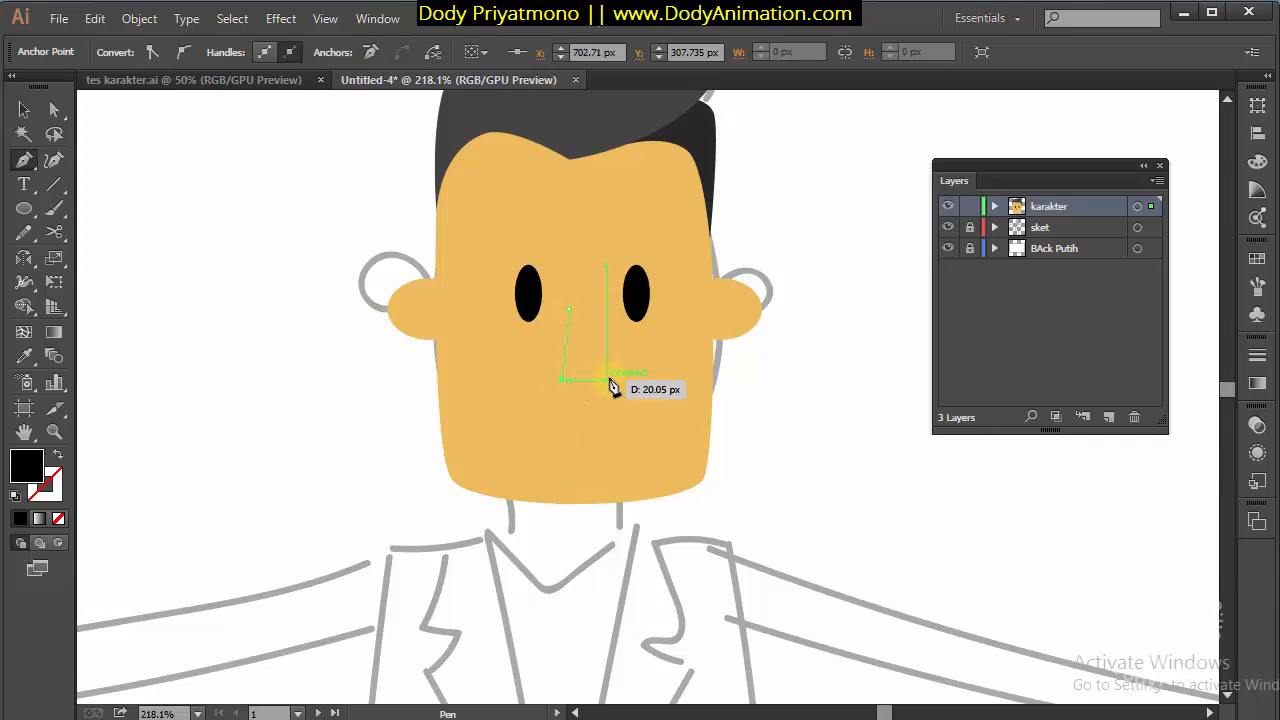
click(599, 308)
click(570, 309)
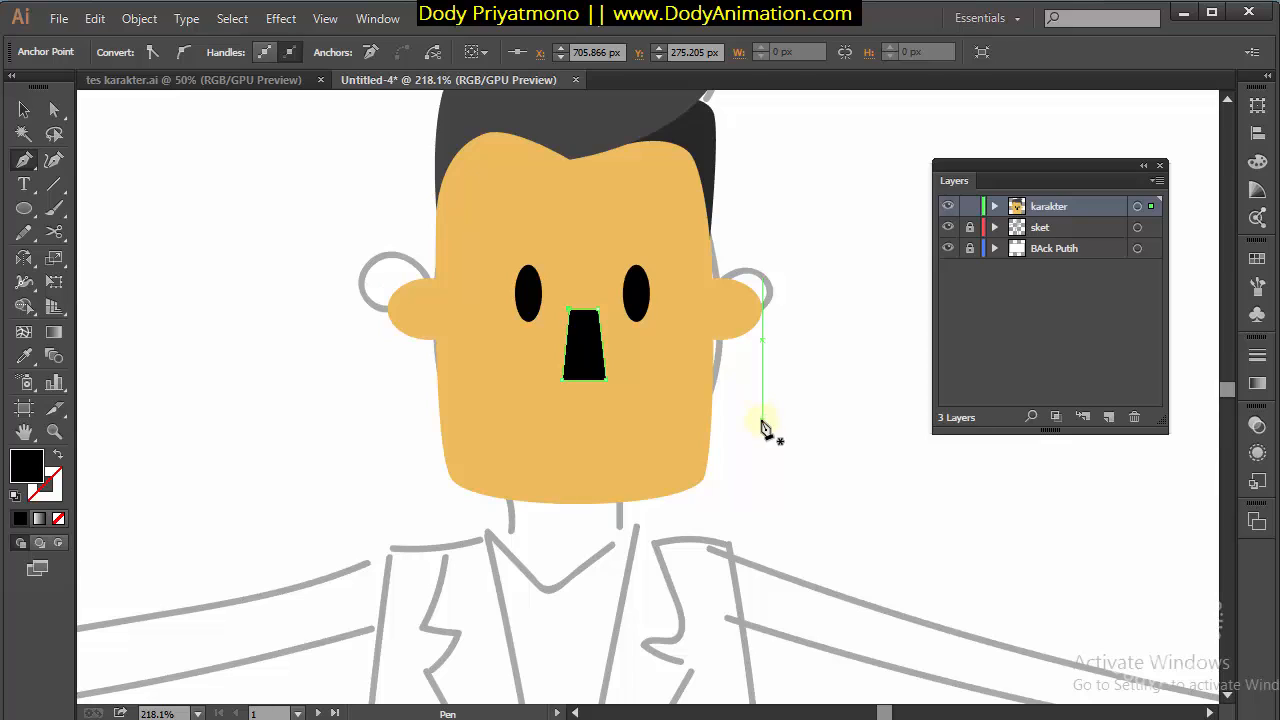
Apply the face's skin colour to the nose trapezoid with the Eyedropper
click(24, 114)
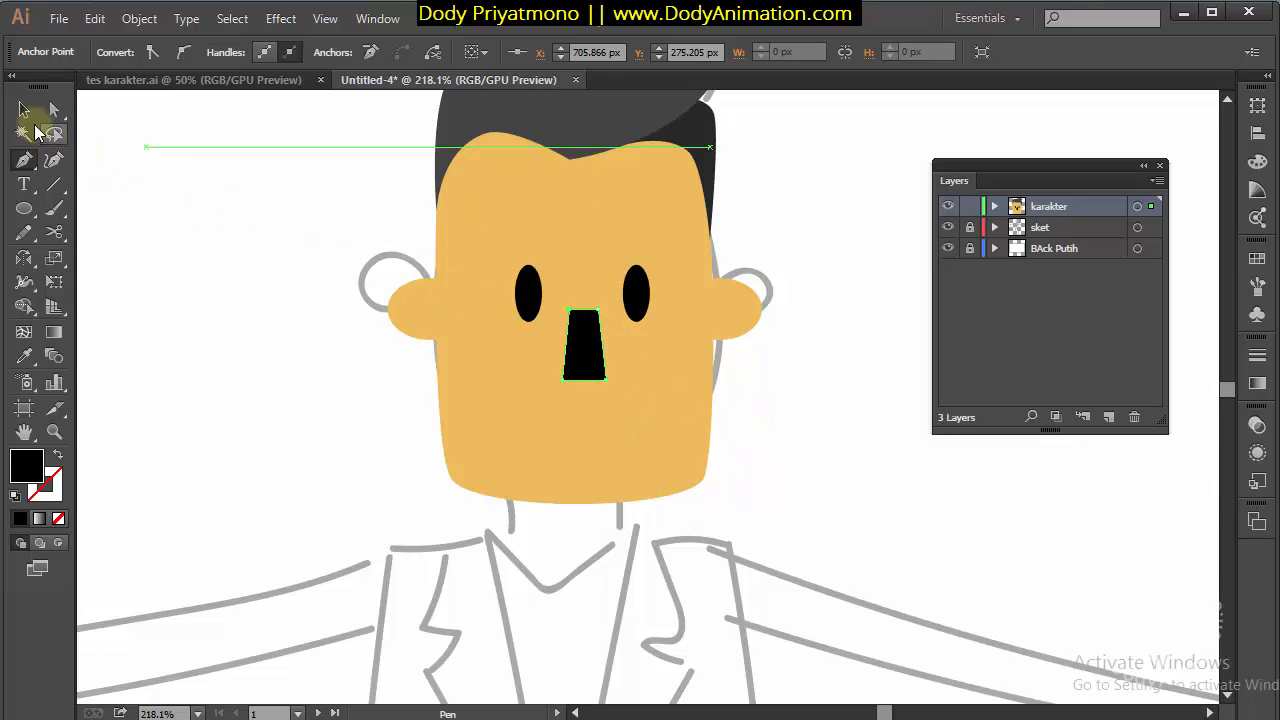
click(25, 358)
click(560, 247)
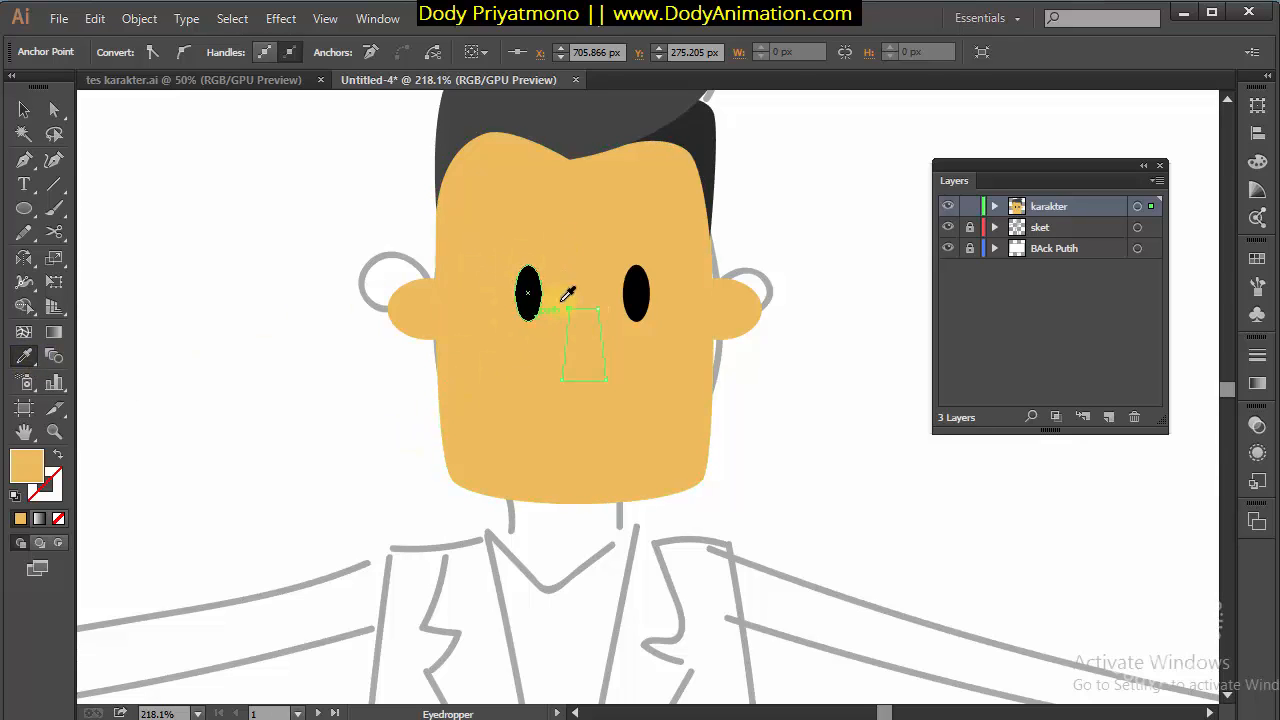
Fill the nose trapezoid with the darker tan CE9A3E
click(25, 110)
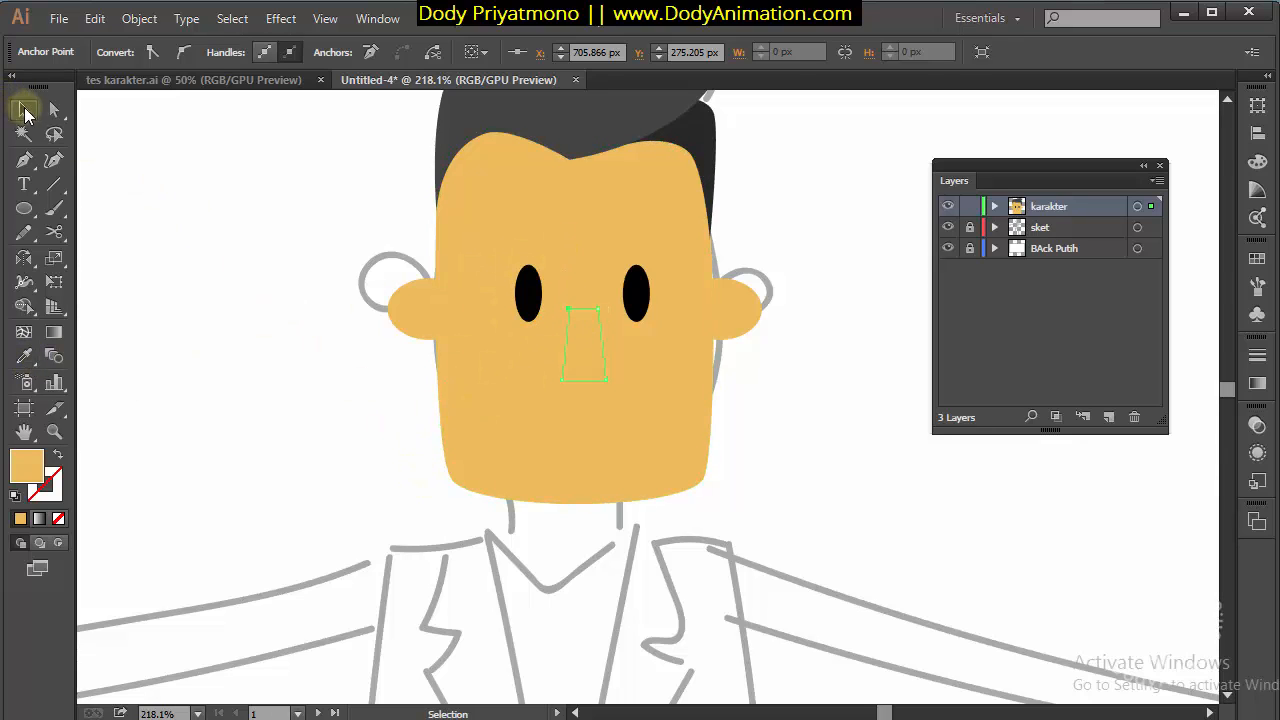
double_click(29, 467)
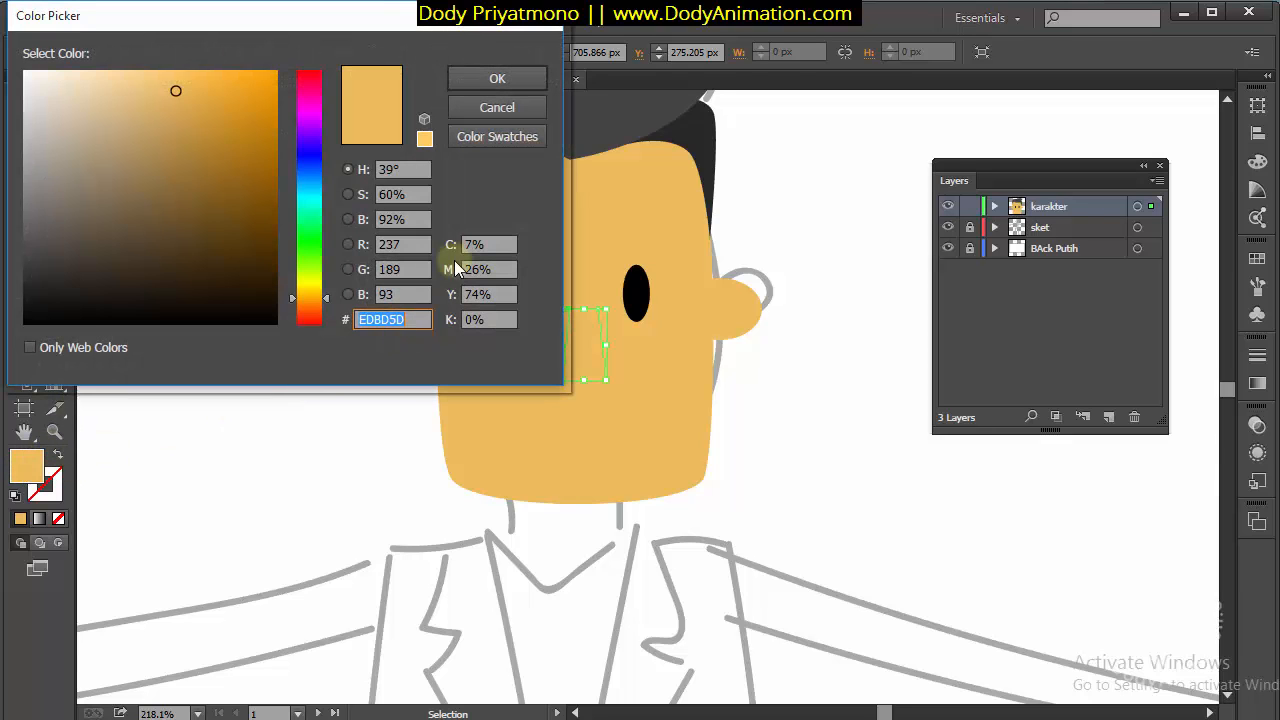
drag(204, 28, 176, 46)
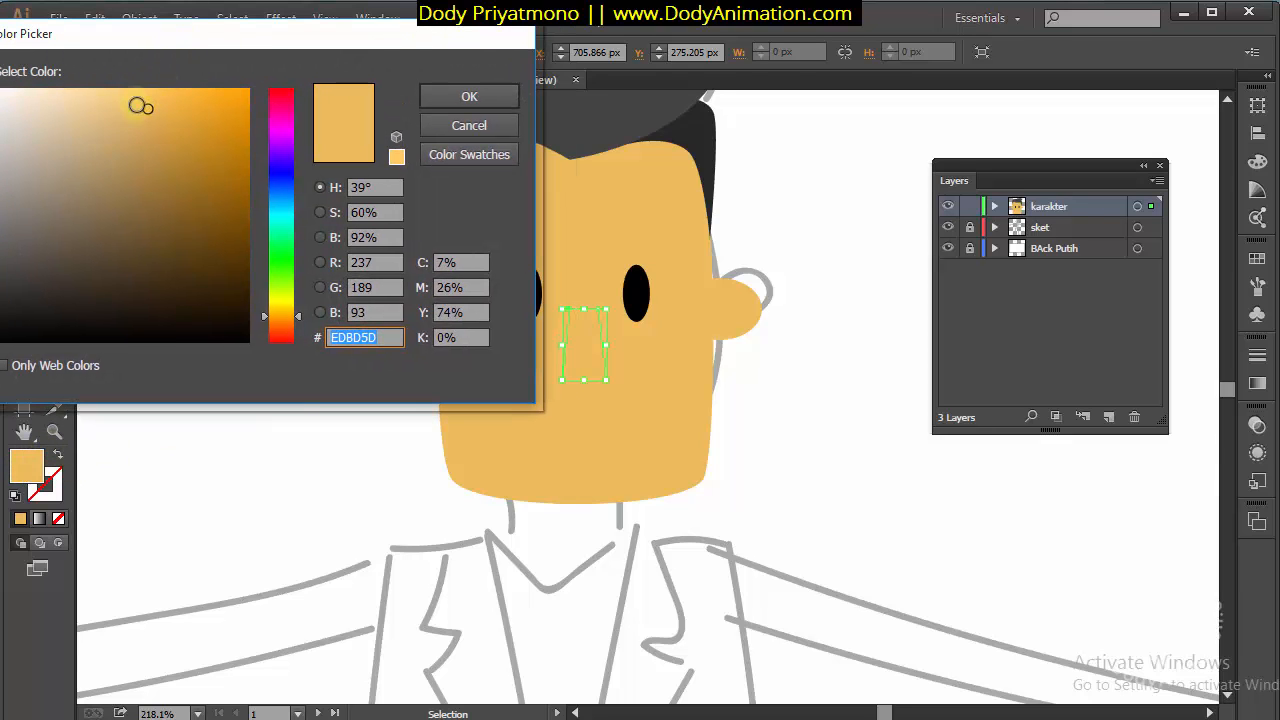
click(156, 110)
click(172, 128)
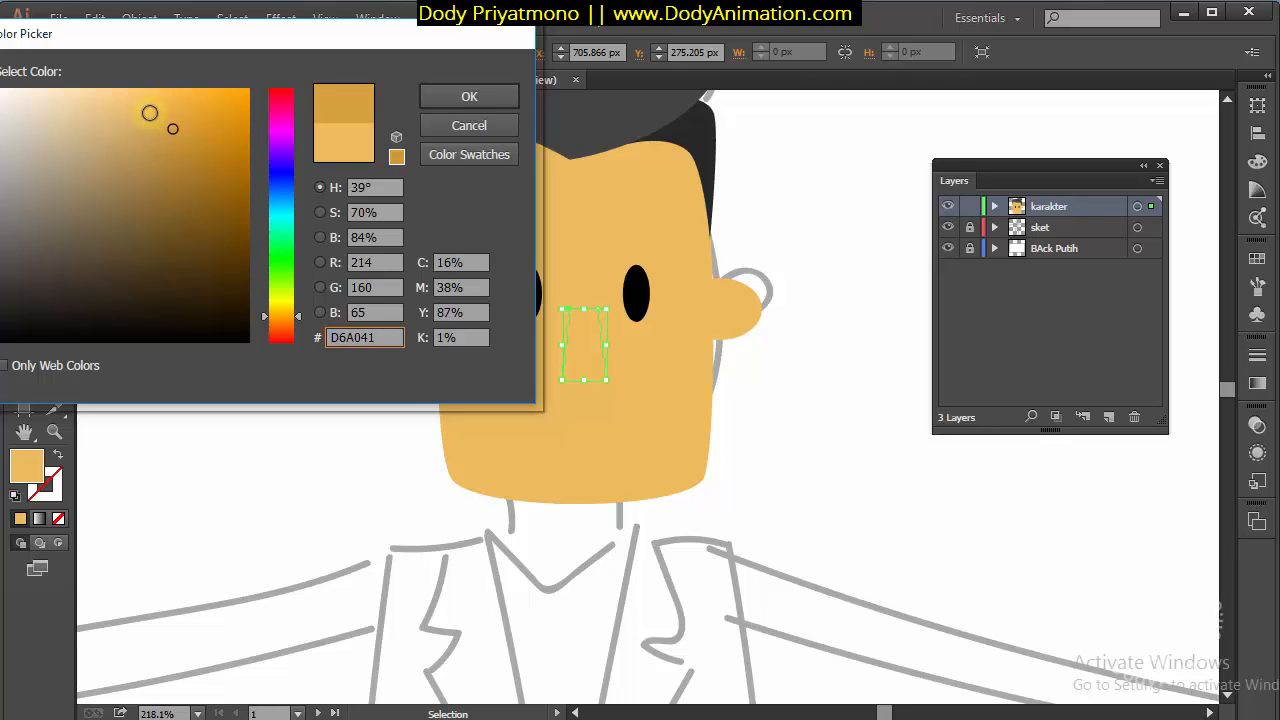
mouse_move(149, 113)
mouse_down()
mouse_move(171, 120)
mouse_move(172, 136)
mouse_up()
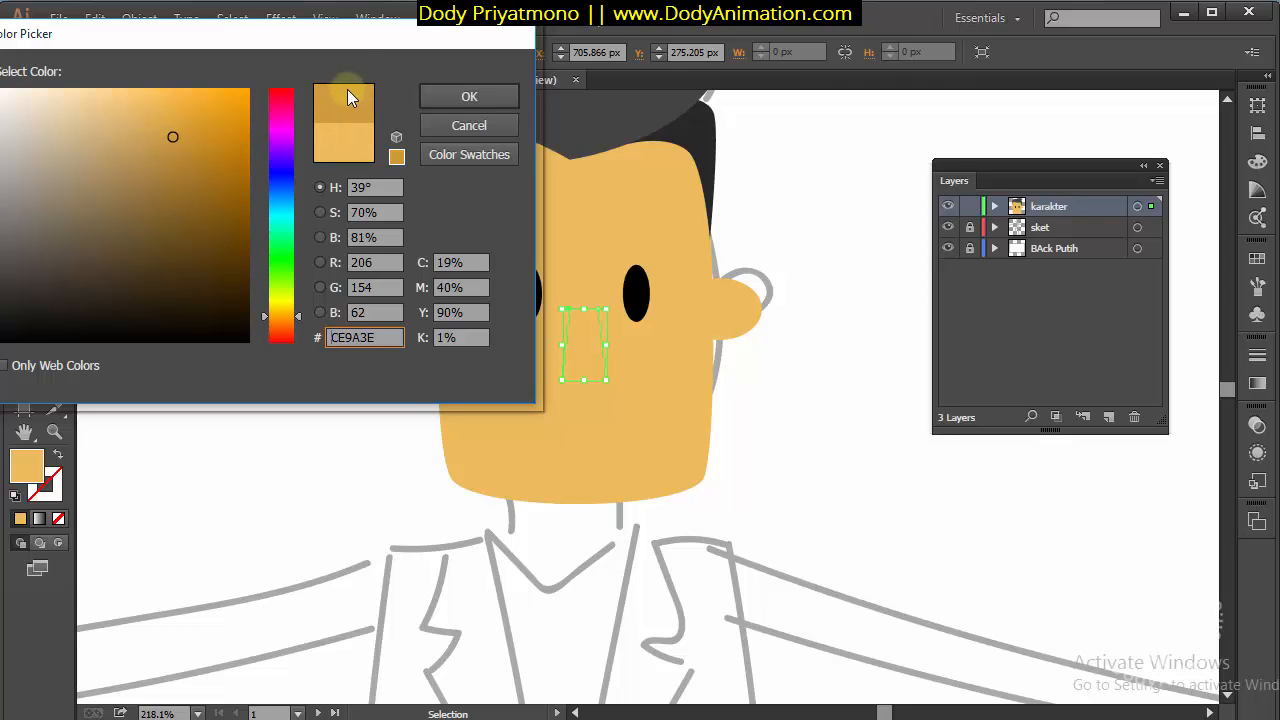
drag(349, 40, 253, 133)
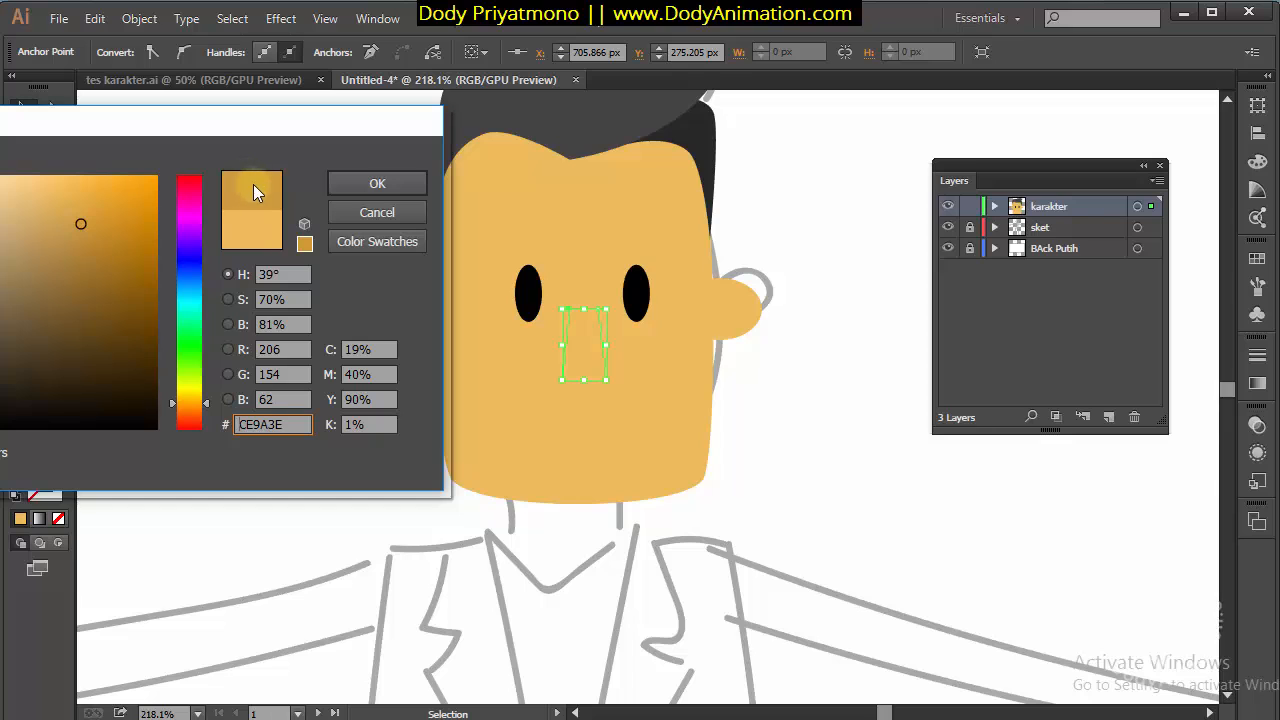
click(376, 186)
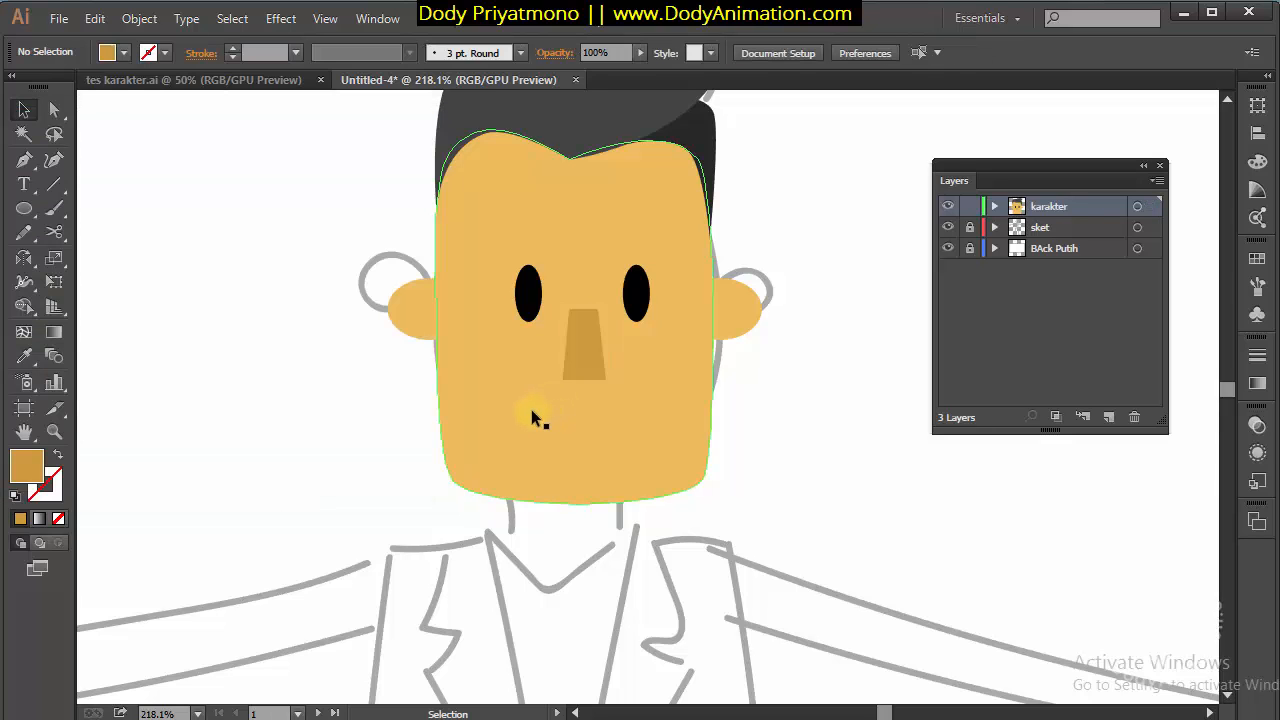
Recolour the face shape with the pinkish skin tone F4BD98
click(477, 423)
double_click(30, 466)
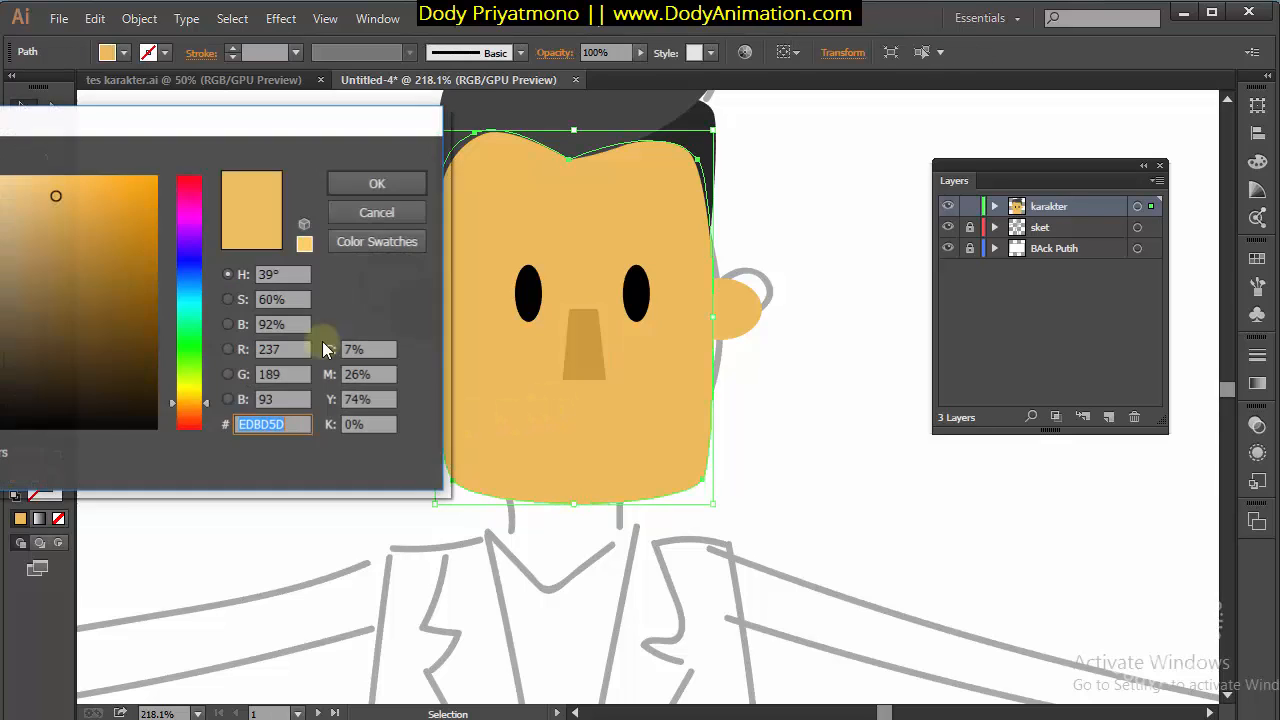
drag(280, 116, 360, 99)
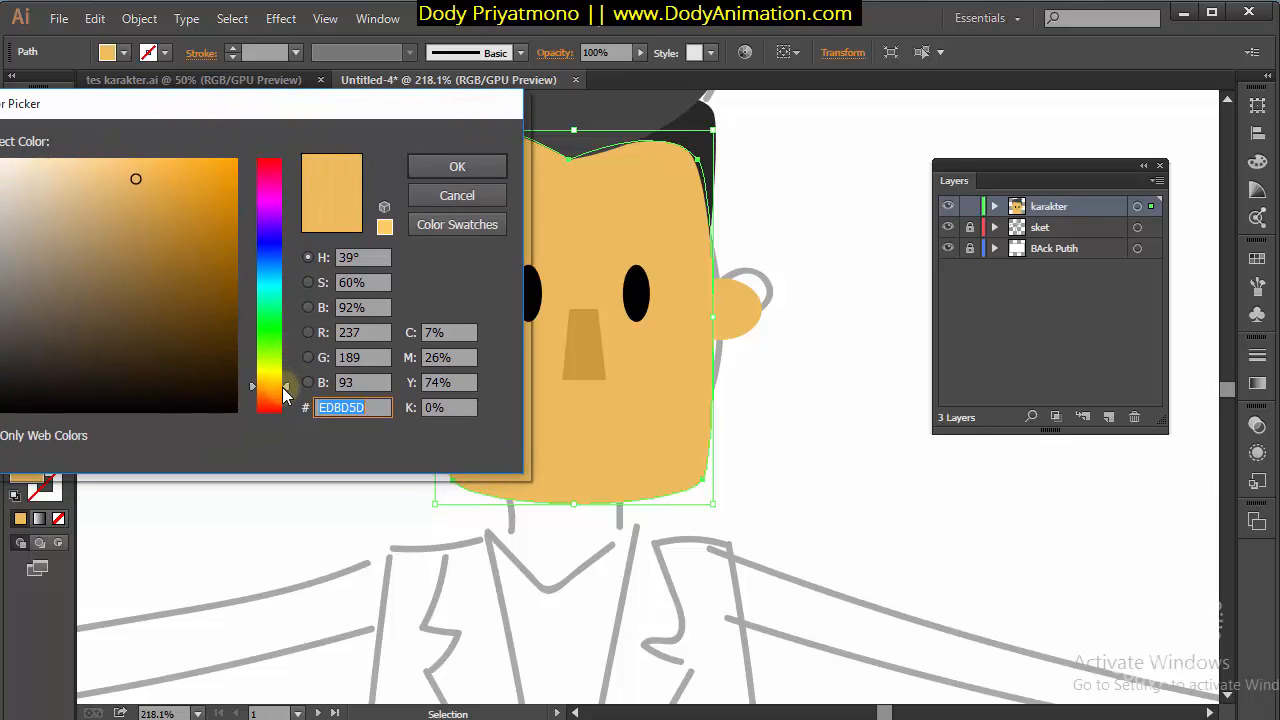
click(284, 396)
drag(94, 197, 82, 168)
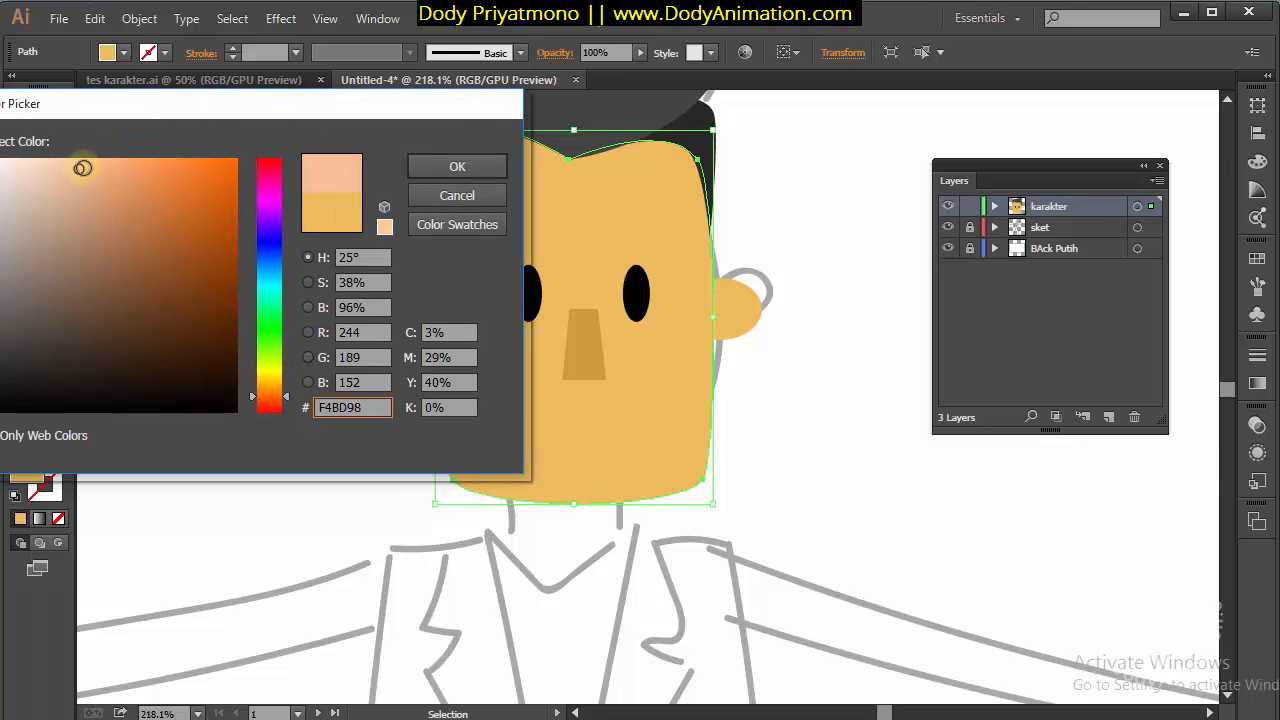
click(455, 167)
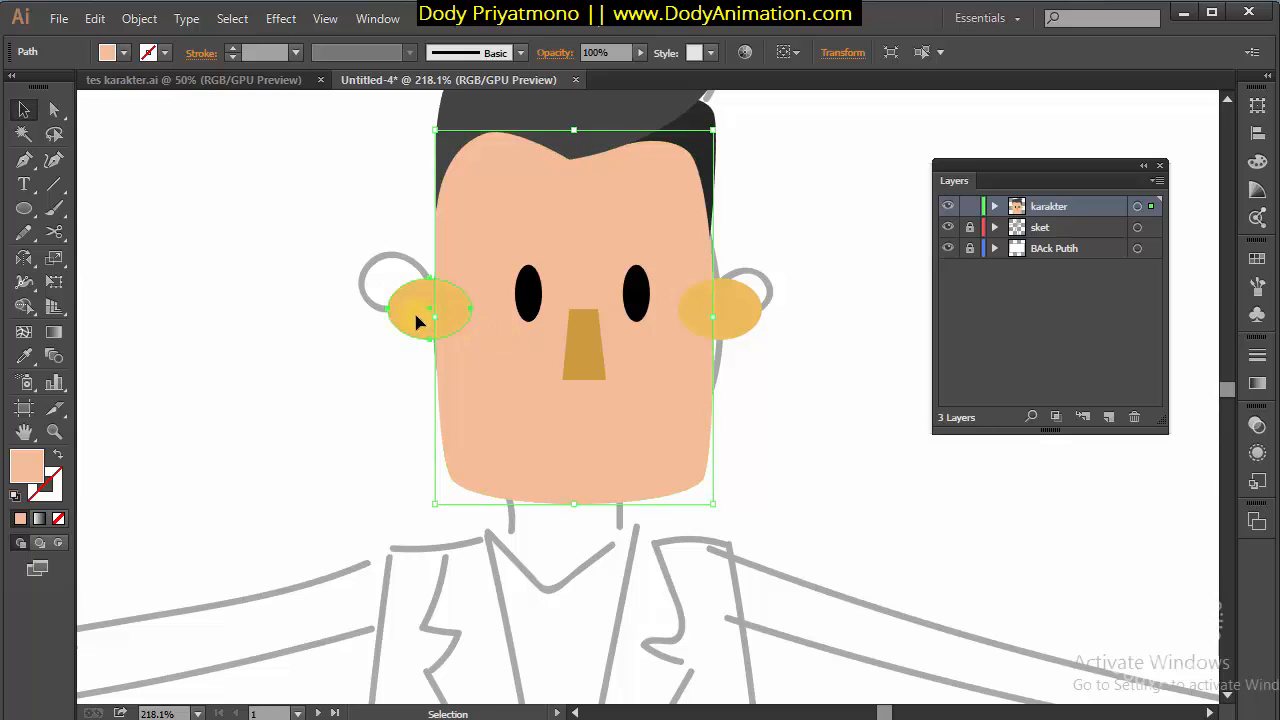
Apply the face's new skin colour to both ears with the Eyedropper
click(418, 320)
shift+click(746, 313)
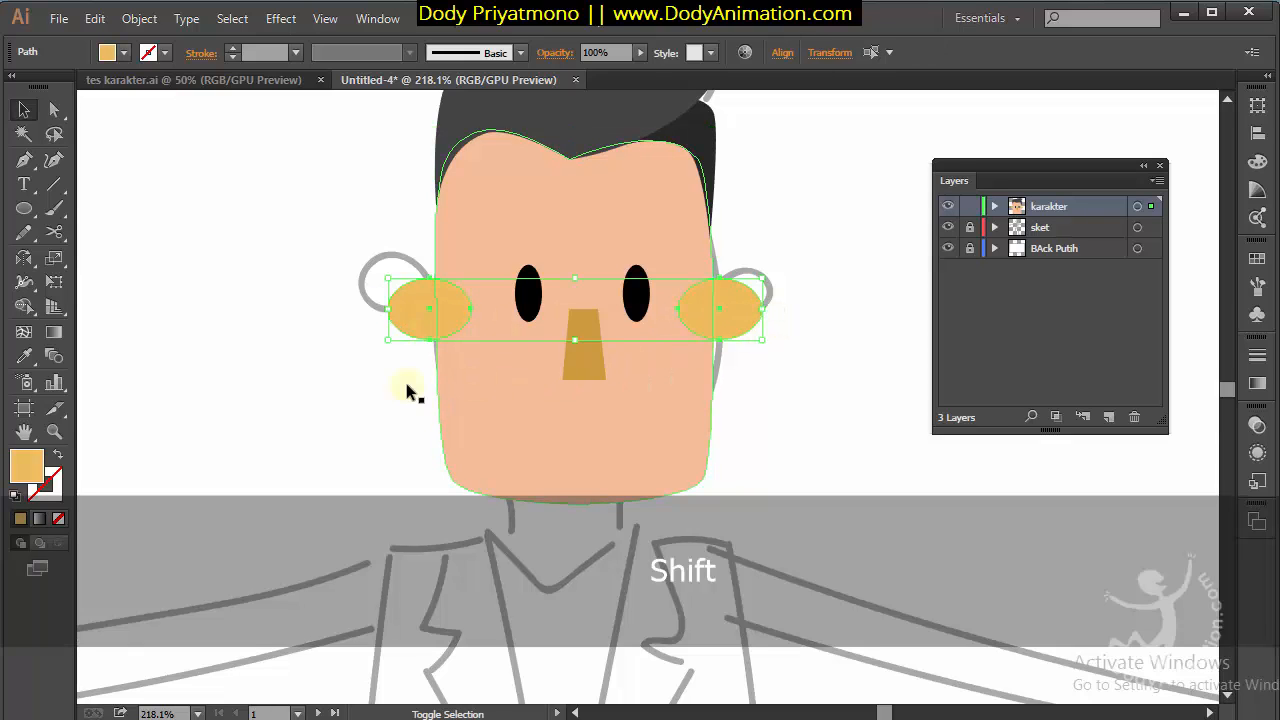
click(24, 357)
click(490, 303)
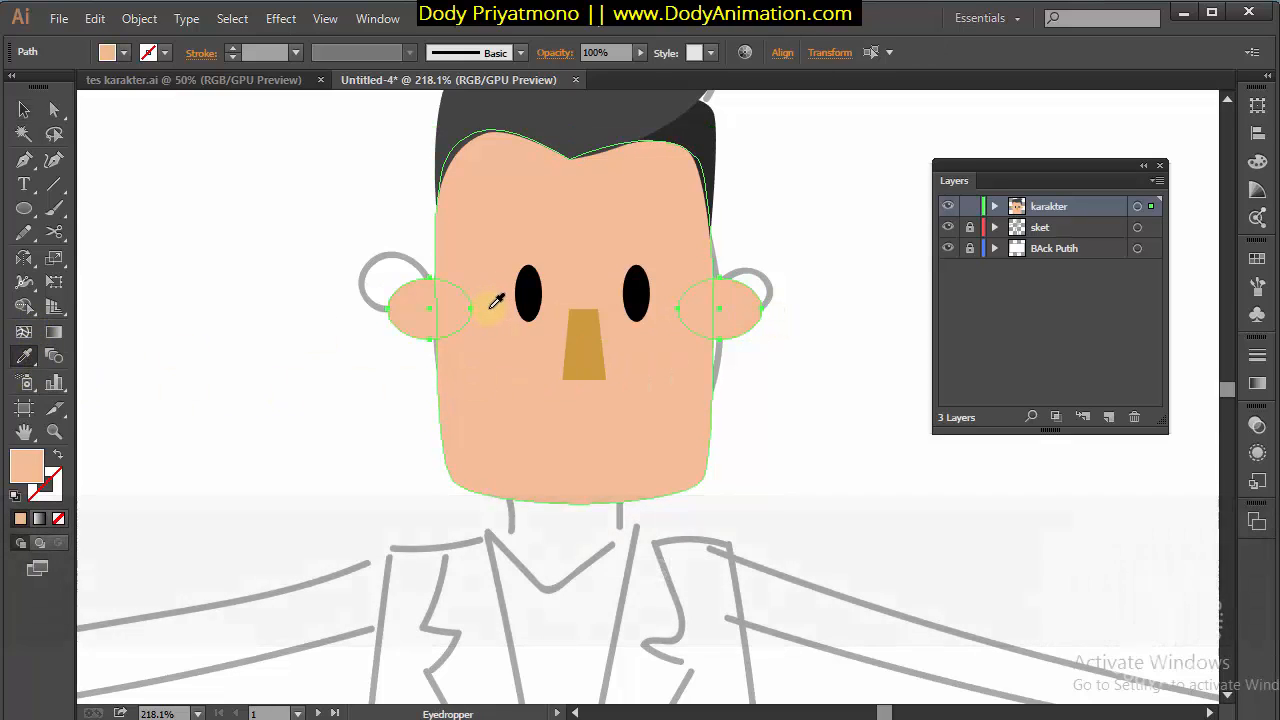
Sample the face's skin colour onto the nose, darken its fill to E0A075, and deselect it
click(24, 109)
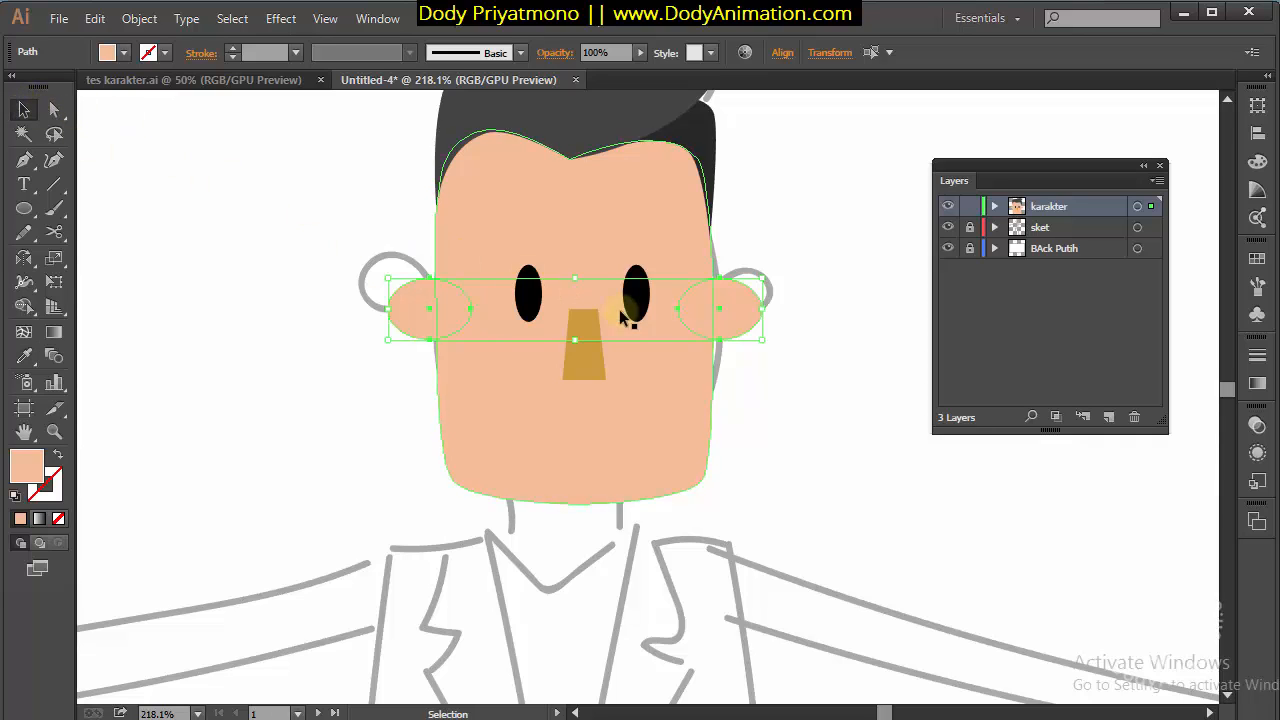
click(586, 358)
click(24, 357)
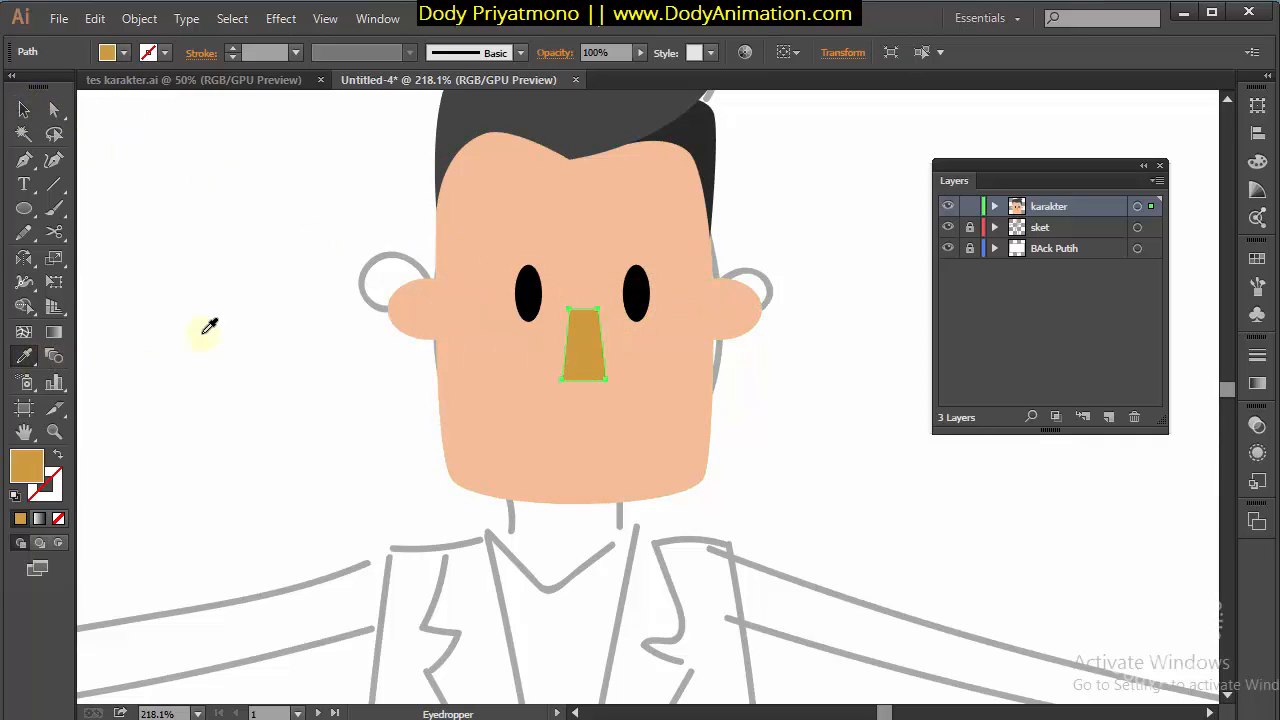
click(507, 247)
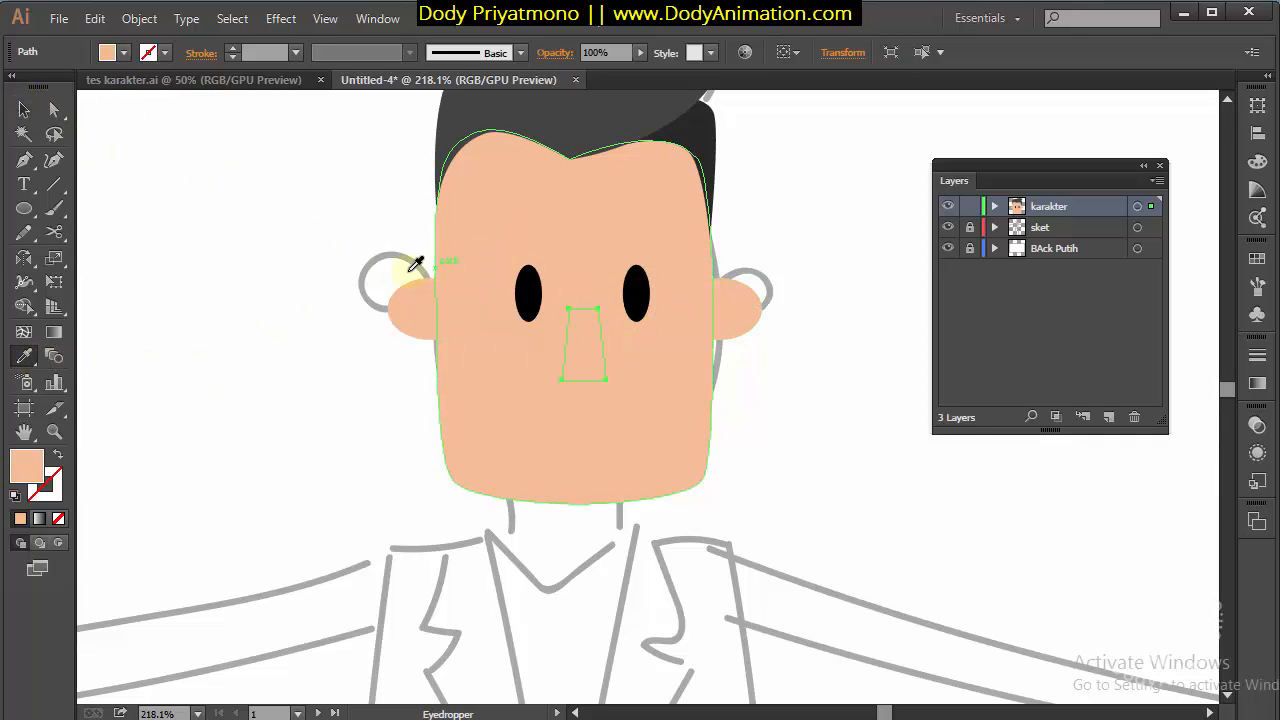
double_click(36, 456)
click(103, 184)
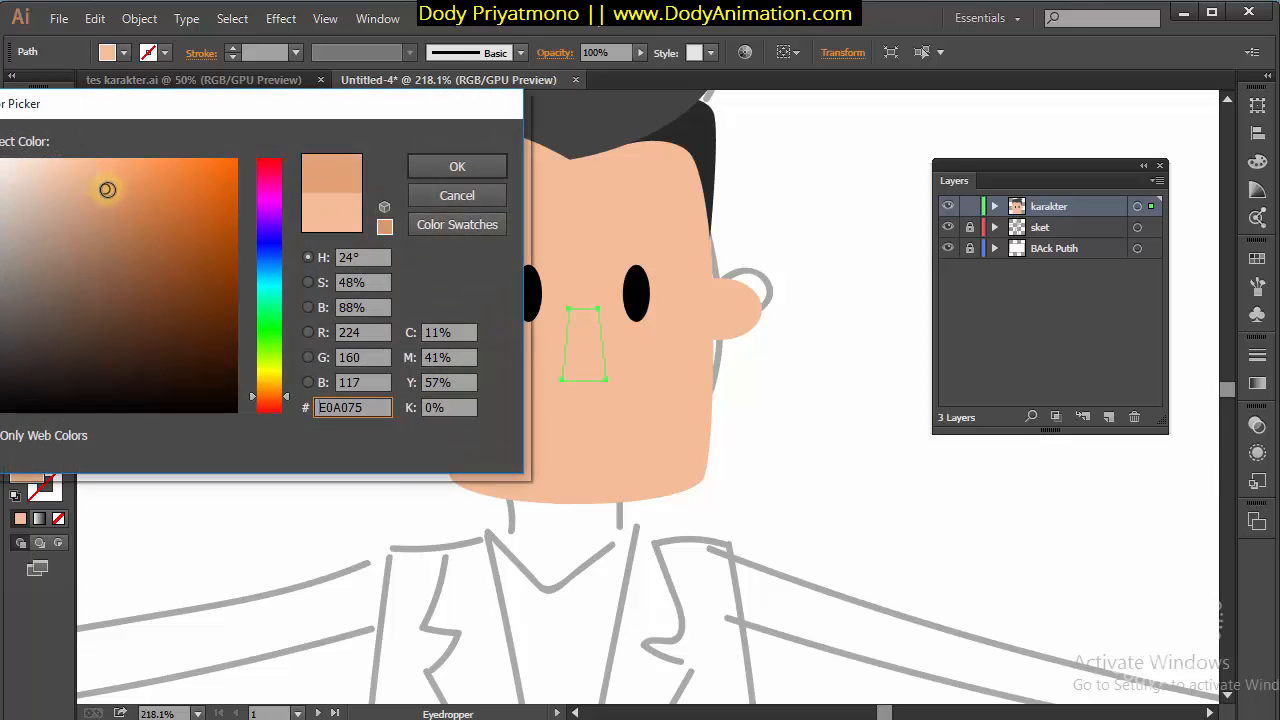
click(447, 166)
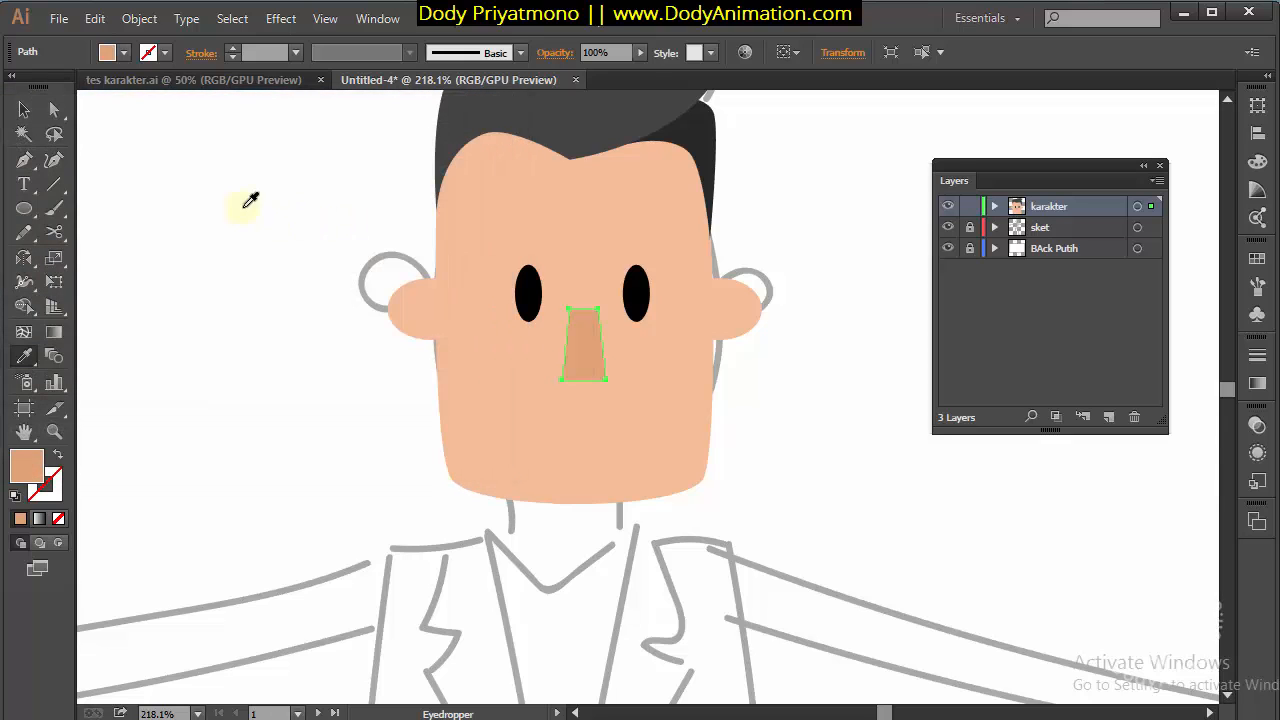
click(24, 110)
click(163, 166)
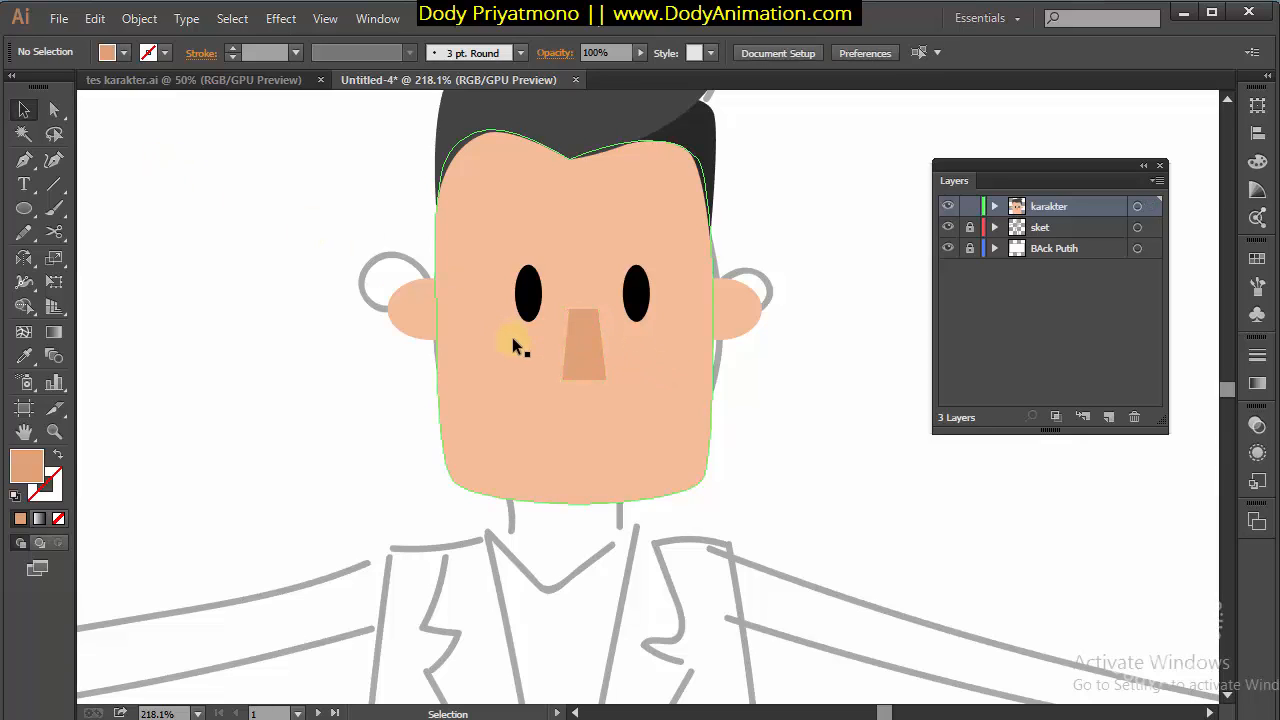
Draw a horizontal mouth ellipse about 80 px wide and 41 px tall, fill it with white, and place it just below the nose
click(24, 208)
drag(488, 370, 662, 458)
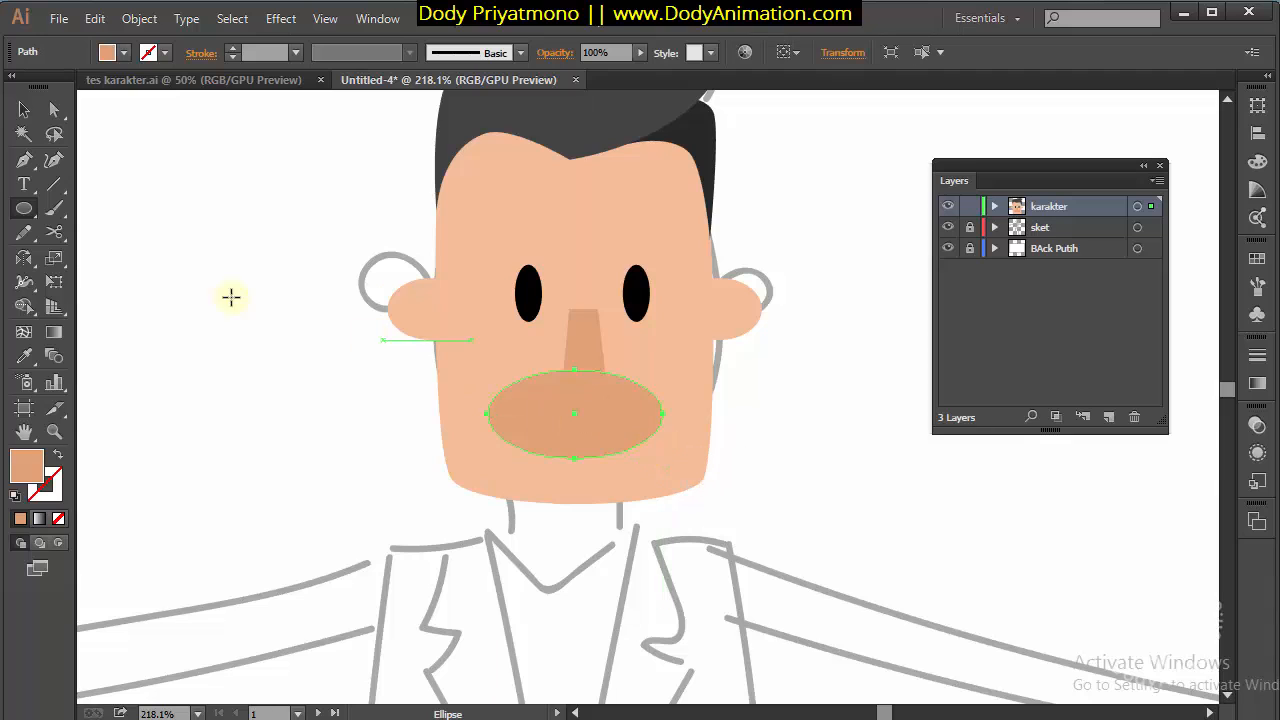
double_click(24, 462)
drag(92, 117, 207, 111)
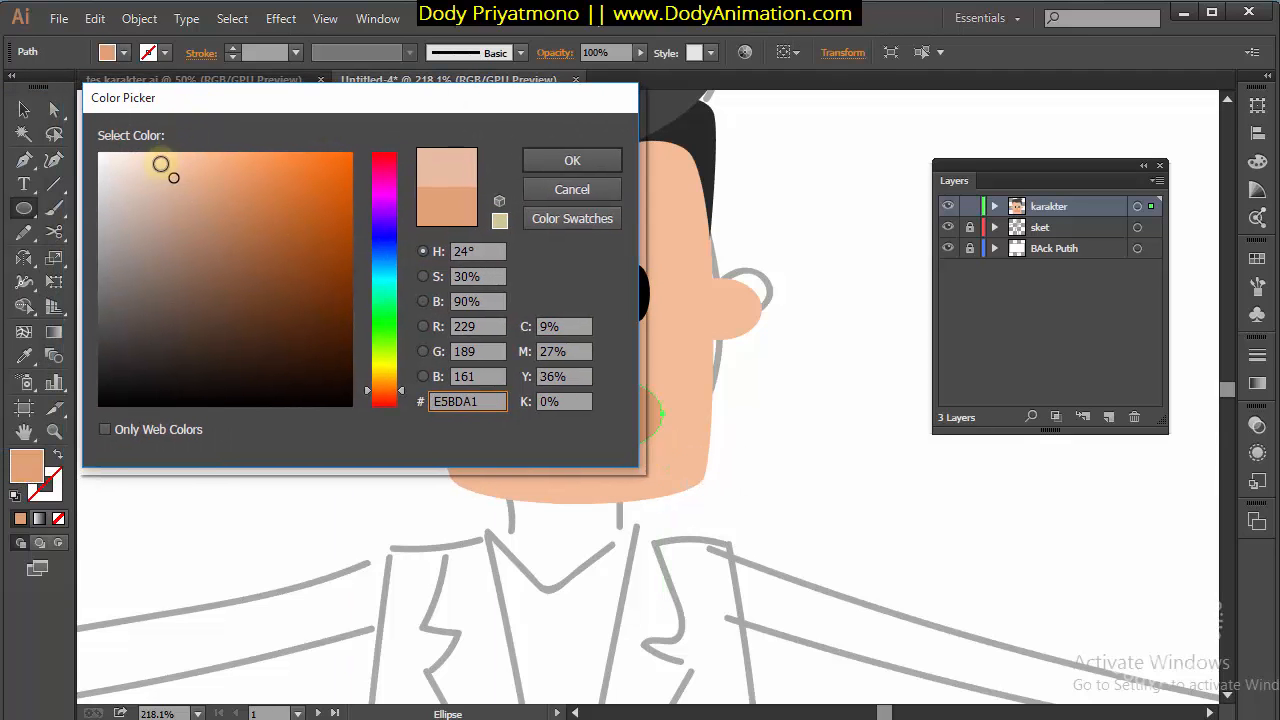
drag(160, 163, 100, 153)
click(610, 158)
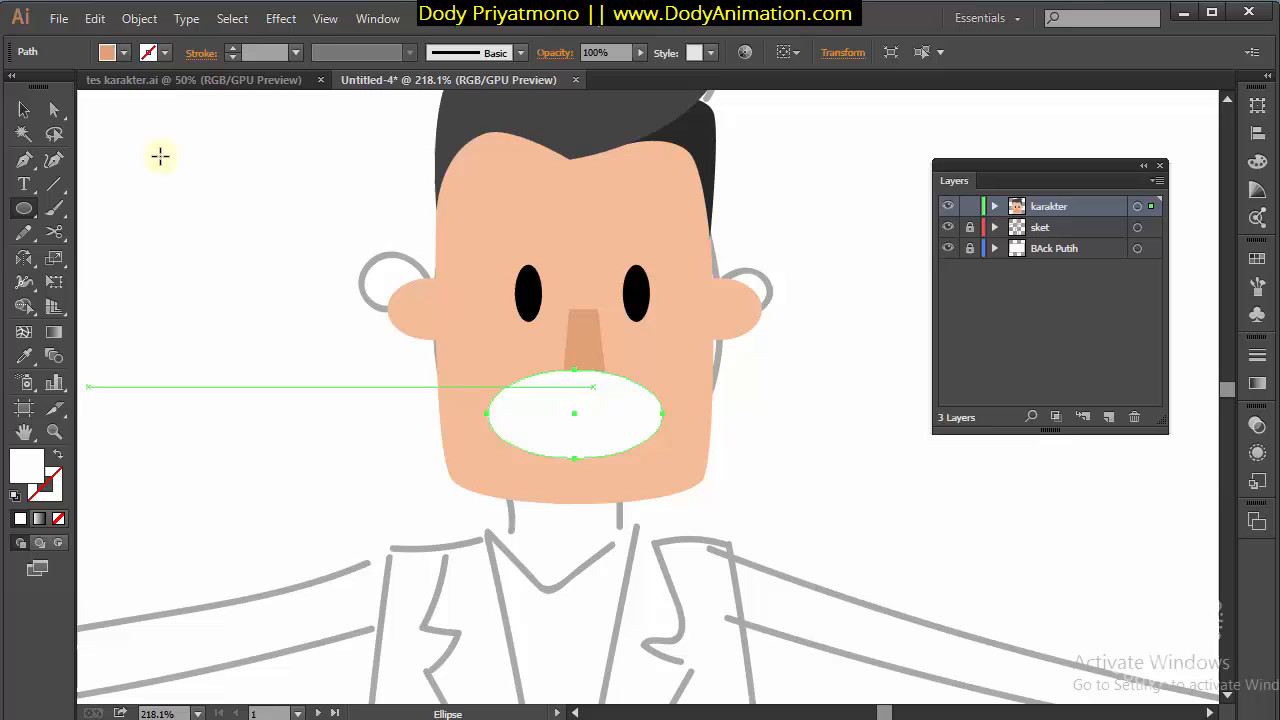
click(24, 109)
drag(617, 408, 627, 428)
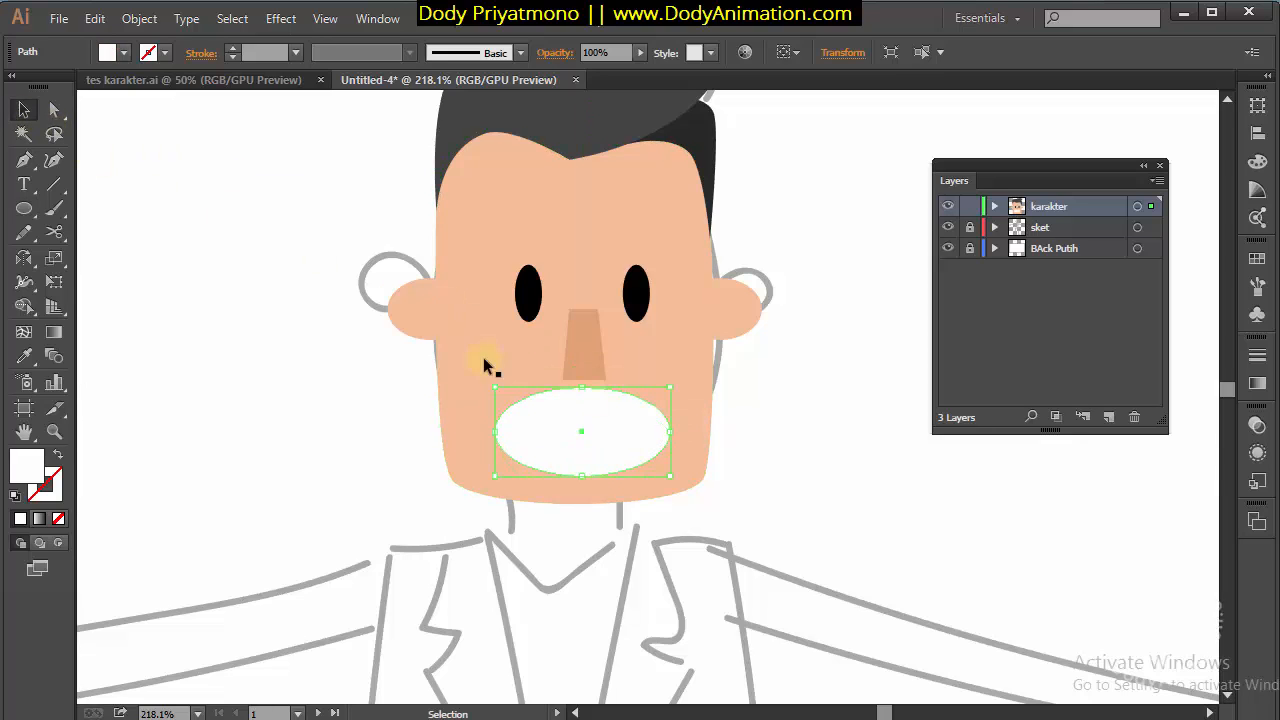
Remove the mouth ellipse's top anchor and level the upper handles of both corner anchors to form a flat-topped smile
click(54, 110)
click(390, 333)
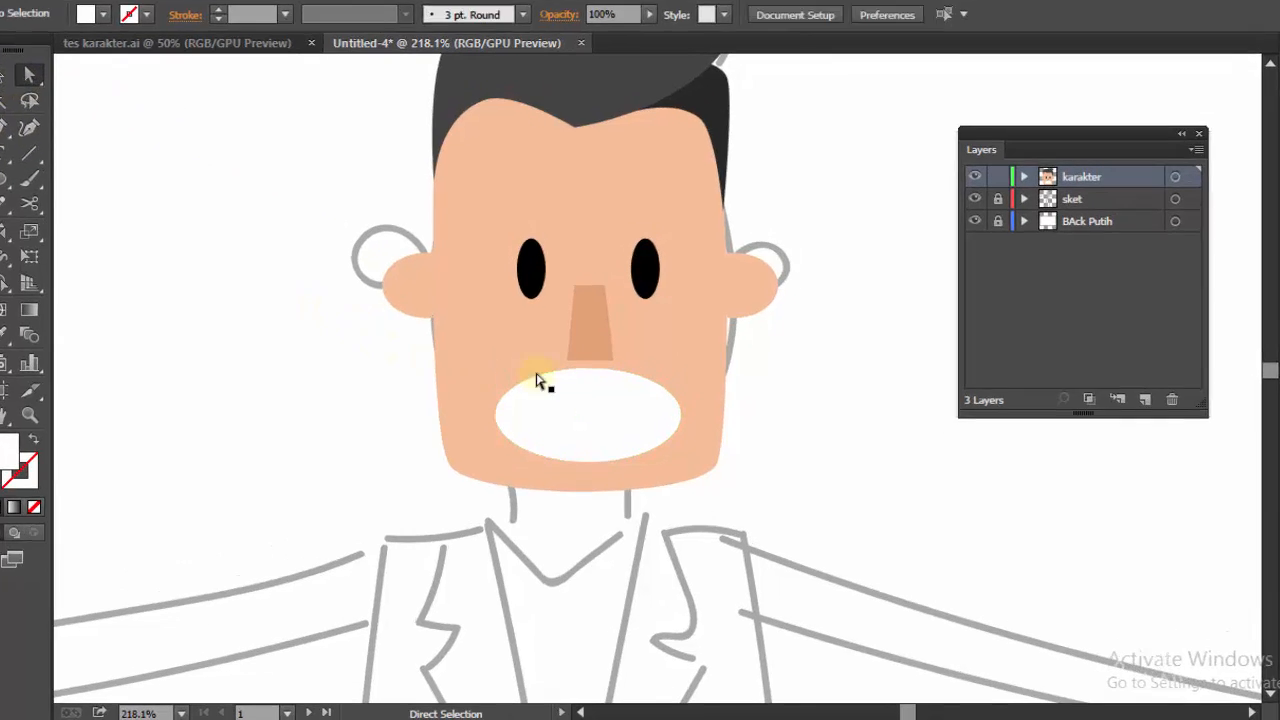
drag(581, 391, 585, 397)
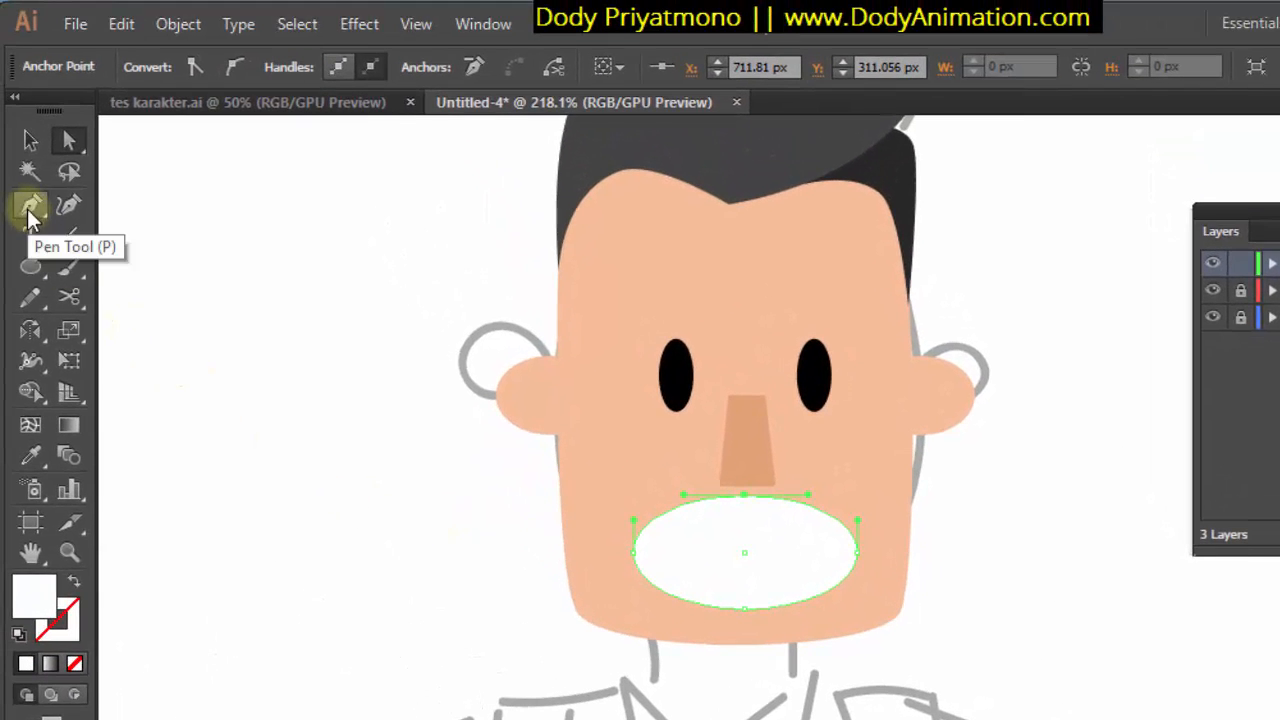
click(745, 497)
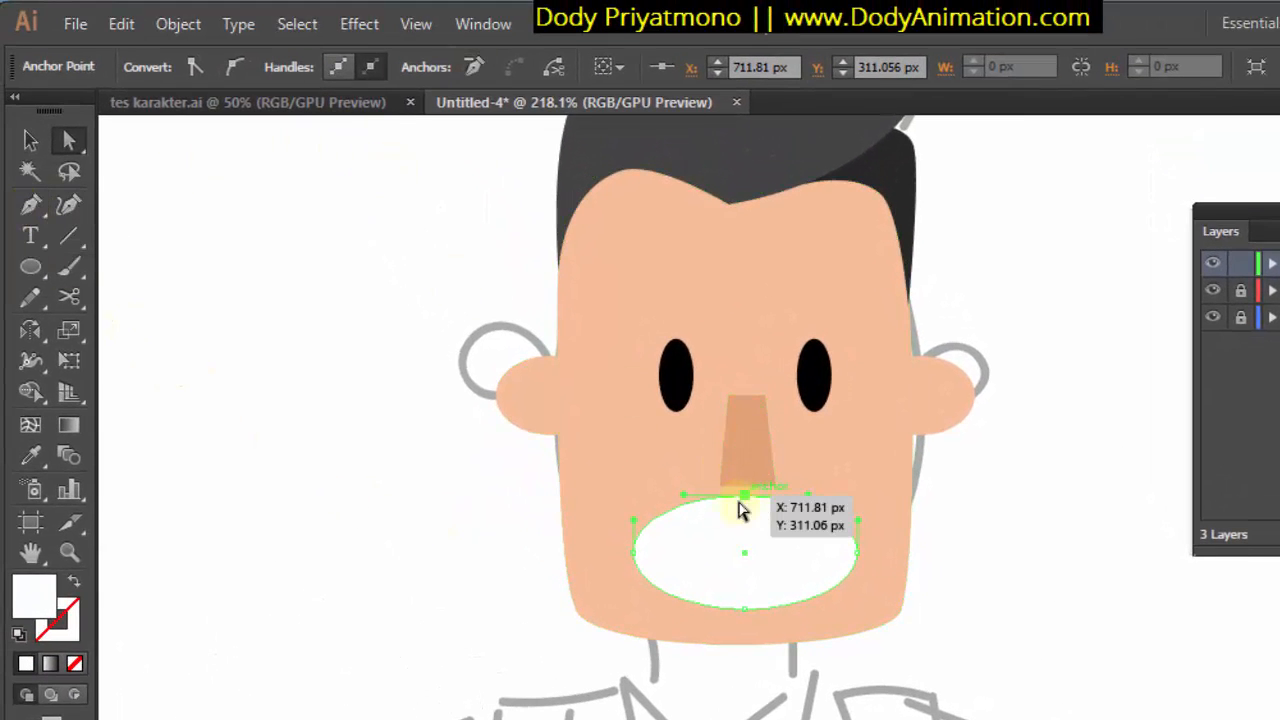
click(473, 68)
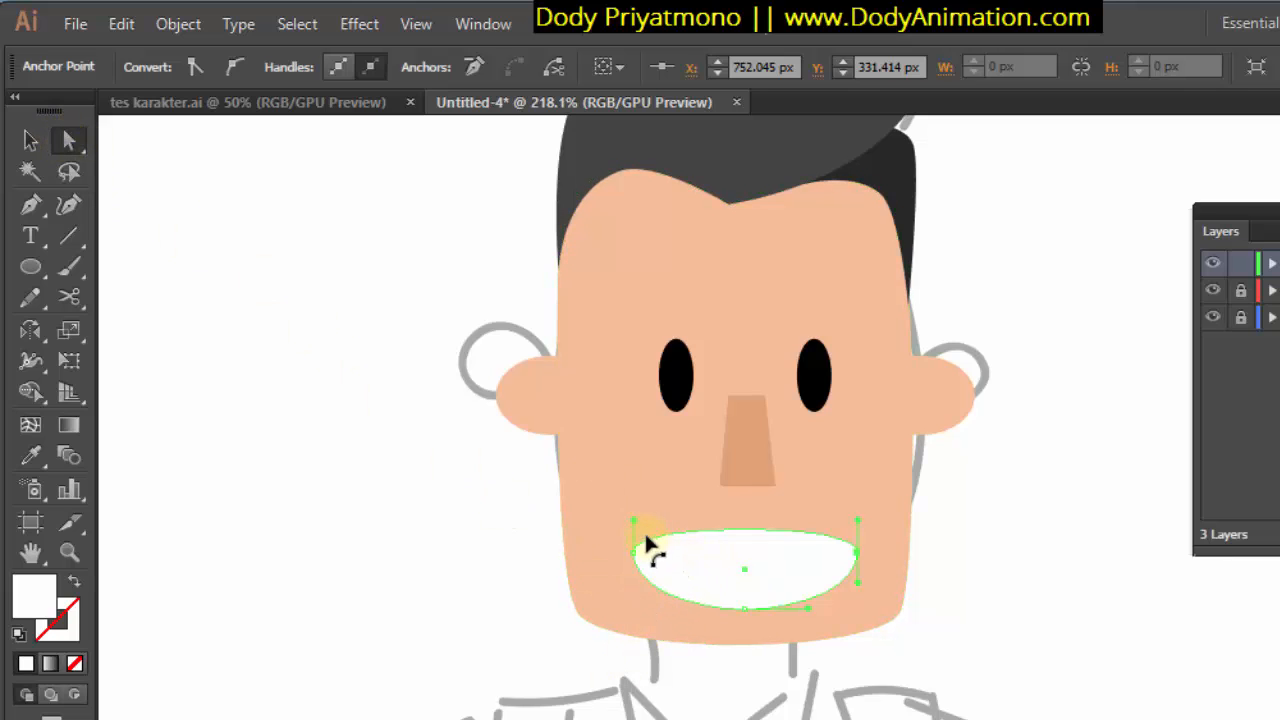
key(alt)
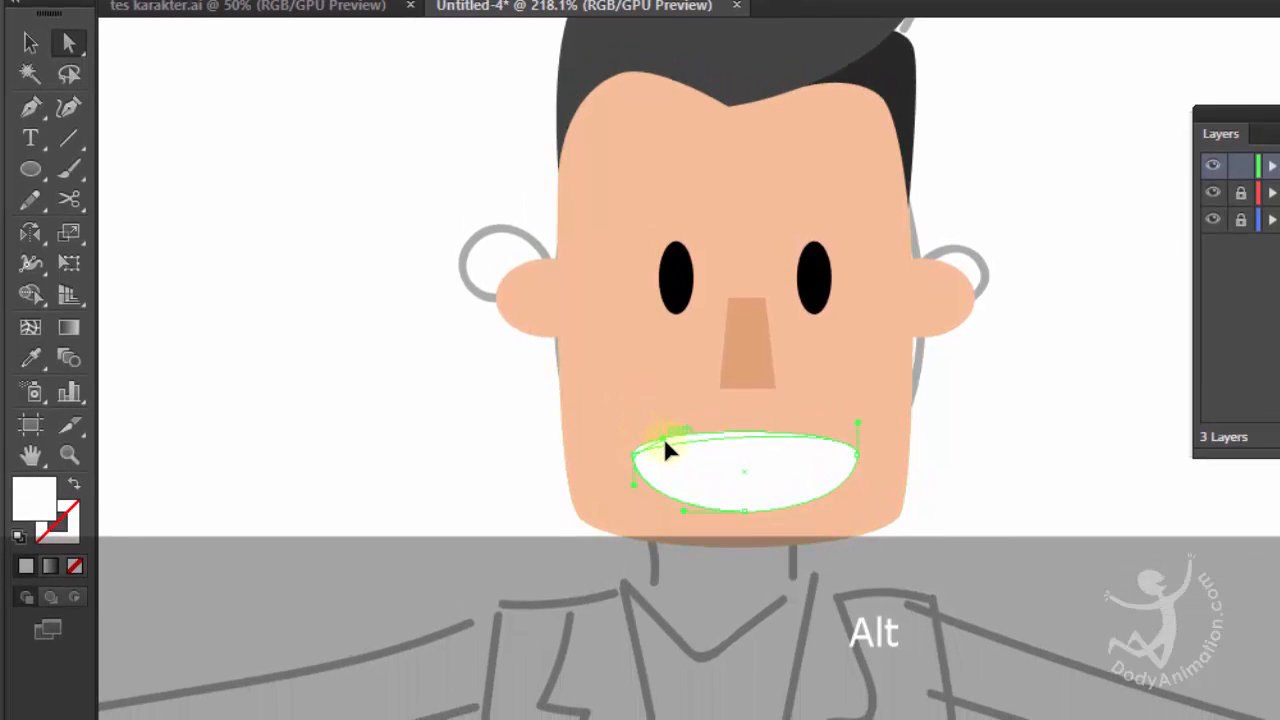
drag(664, 441, 673, 455)
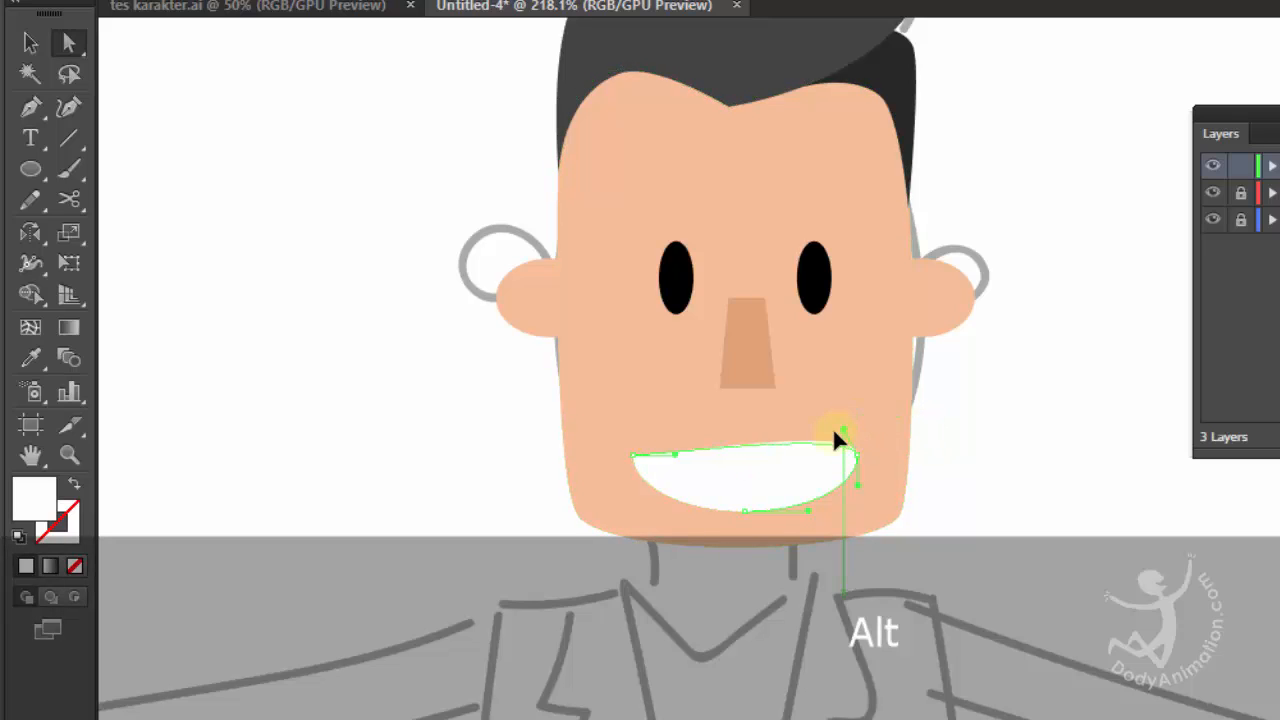
click(702, 484)
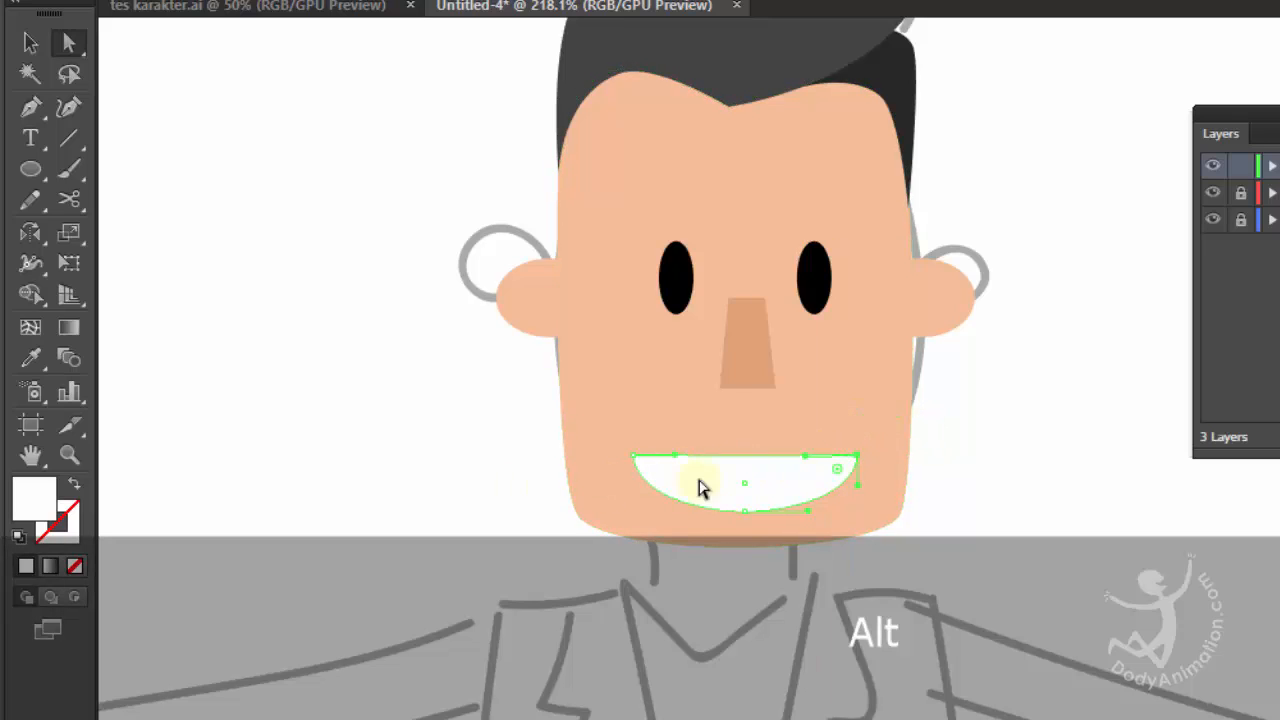
click(31, 43)
click(290, 215)
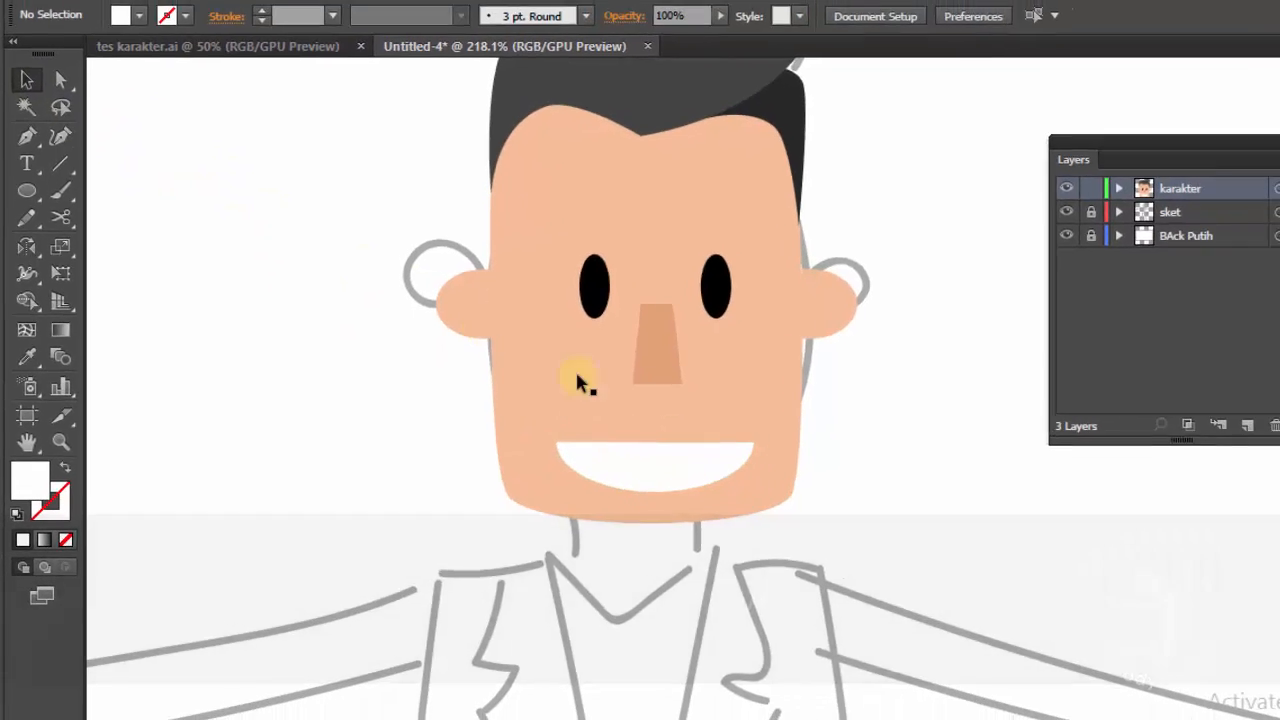
Move the white smile up slightly and narrow it so it sits centred under the nose
click(796, 472)
drag(622, 452, 632, 424)
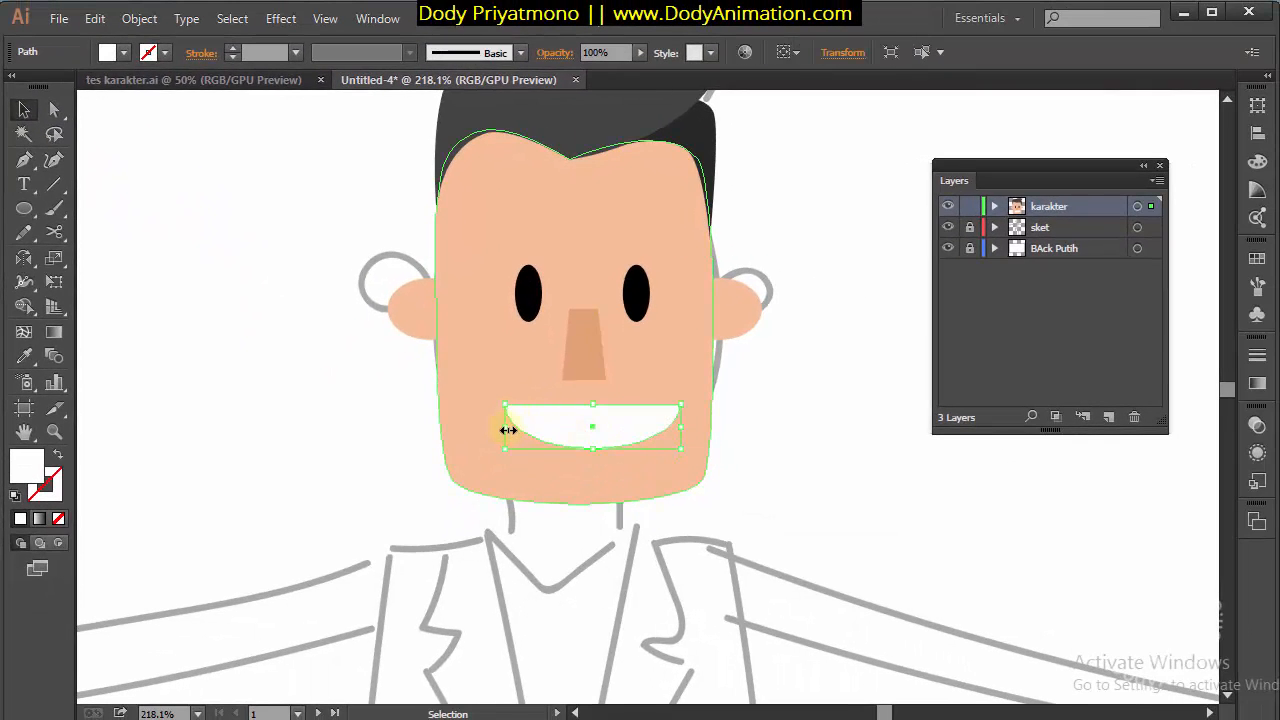
drag(508, 426, 601, 426)
click(818, 445)
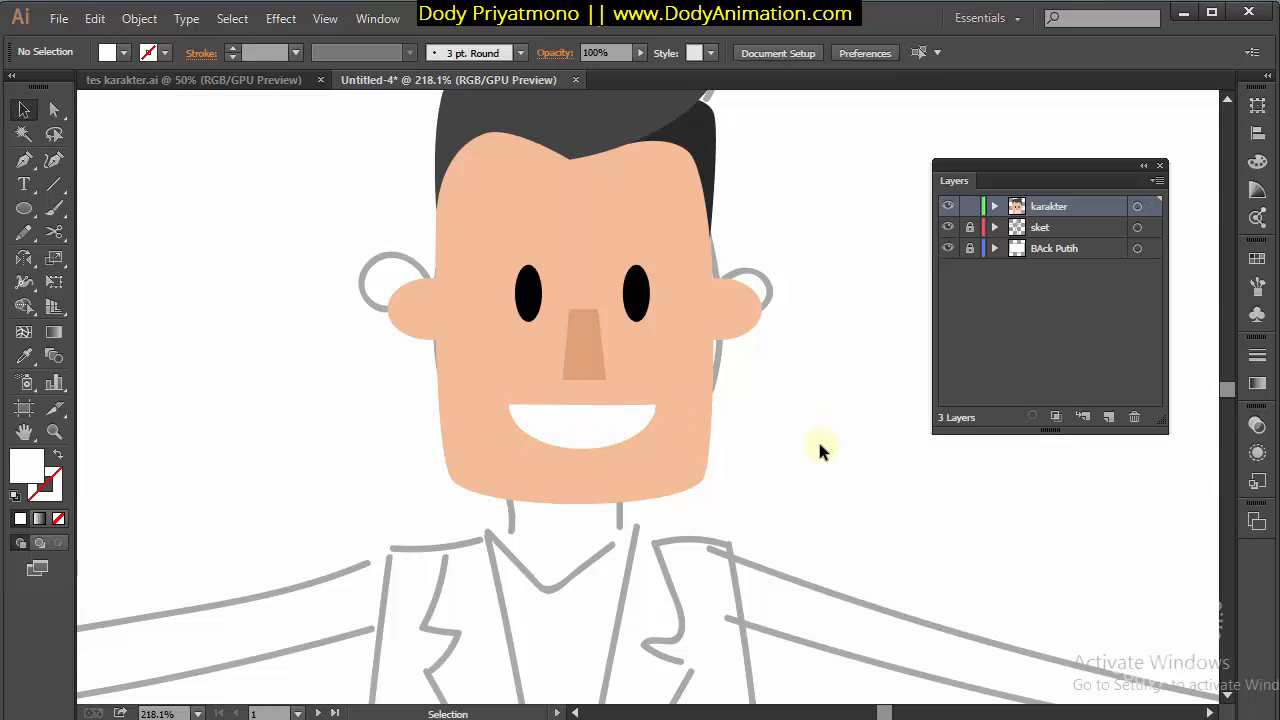
Duplicate the white smile shape and place the copy on the forehead above the eye beside the side-swept hairline
click(24, 163)
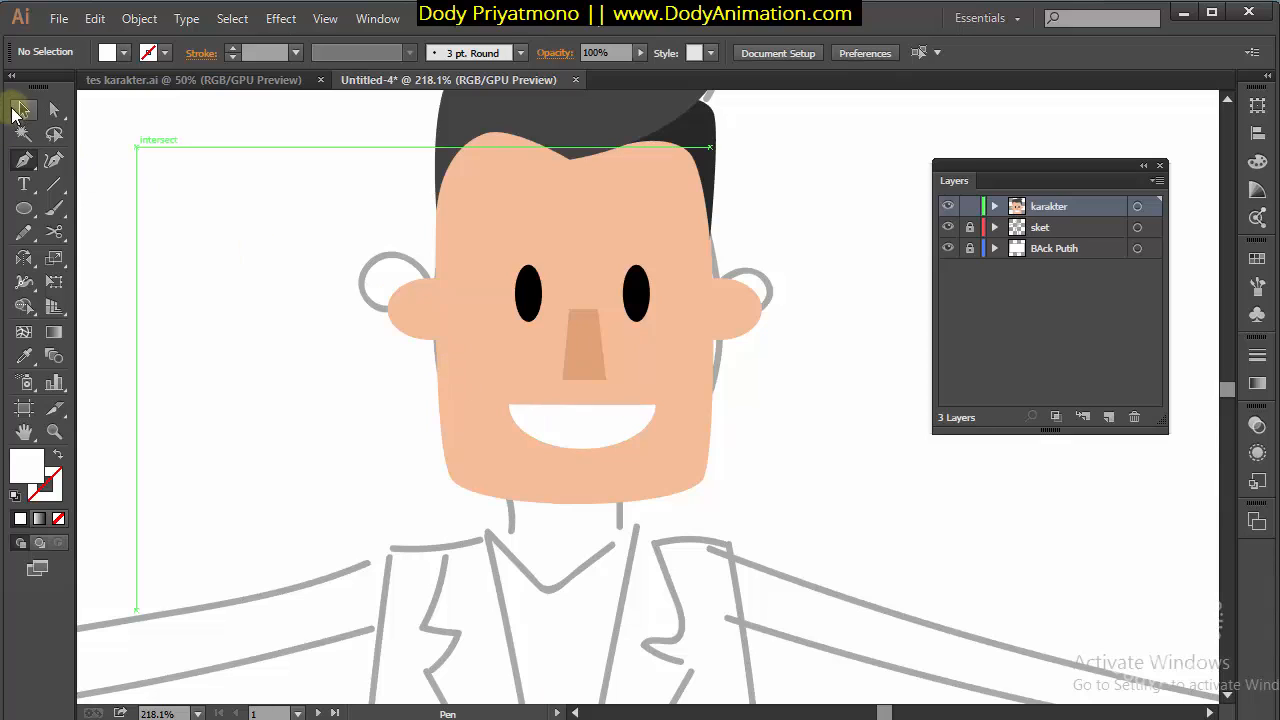
click(24, 110)
click(608, 442)
click(608, 443)
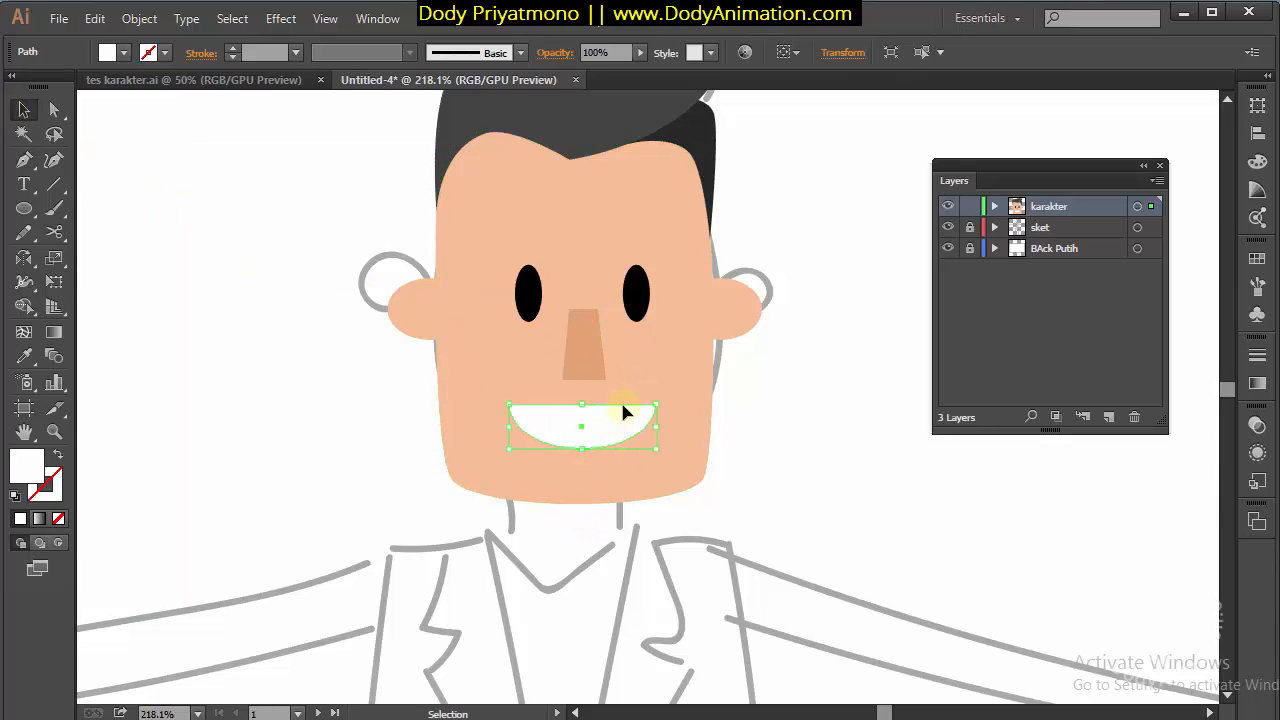
key(alt)
drag(614, 420, 561, 218)
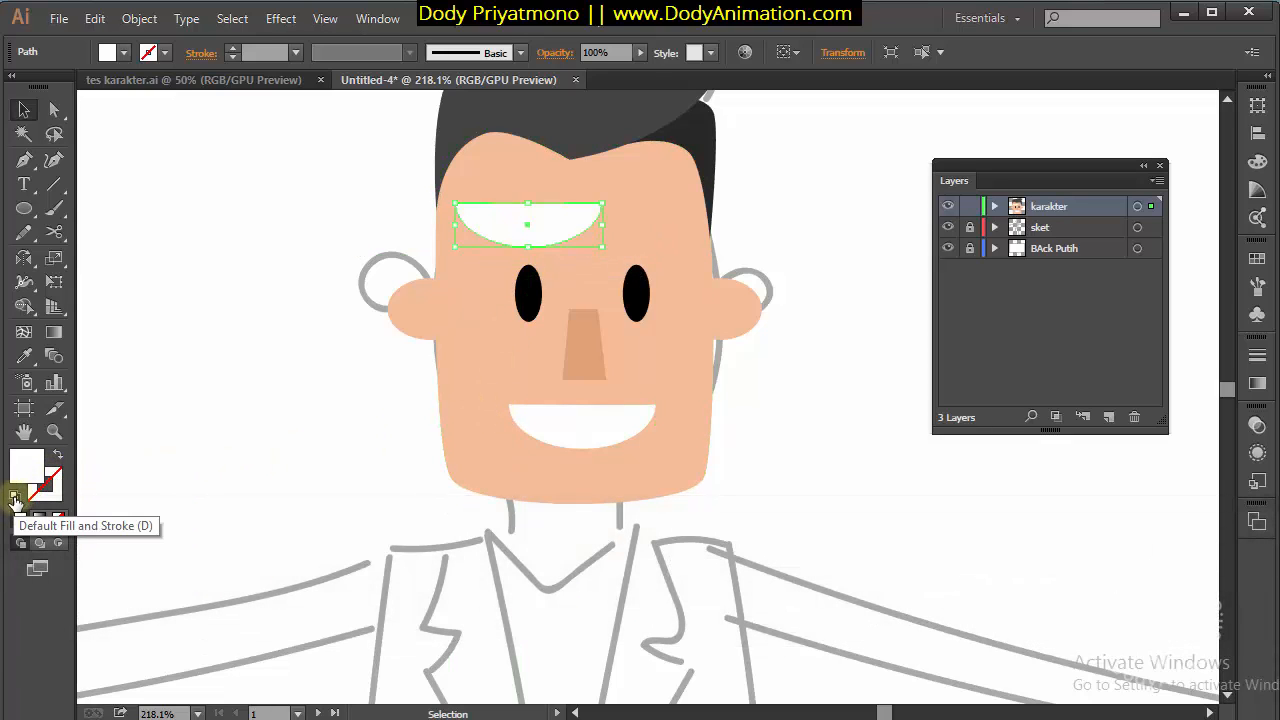
Give the forehead copy a default 1 pt black stroke with no fill, and deselect it
click(14, 494)
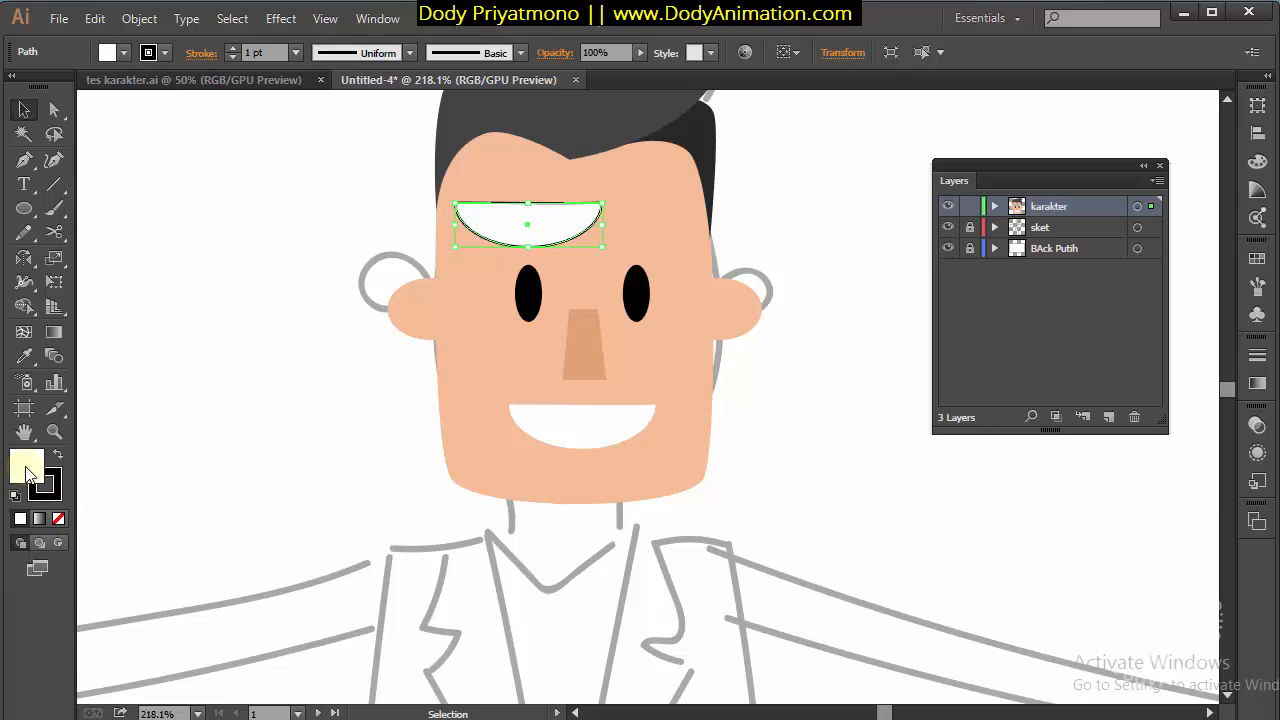
click(58, 518)
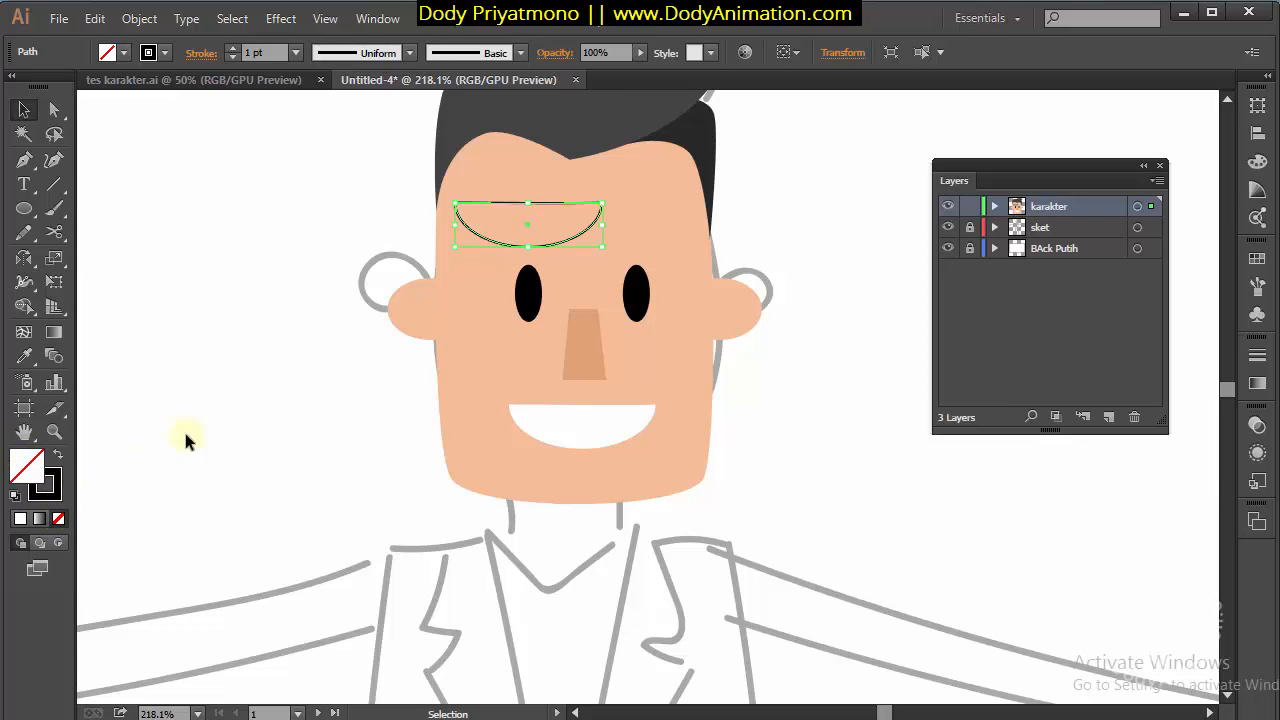
click(366, 223)
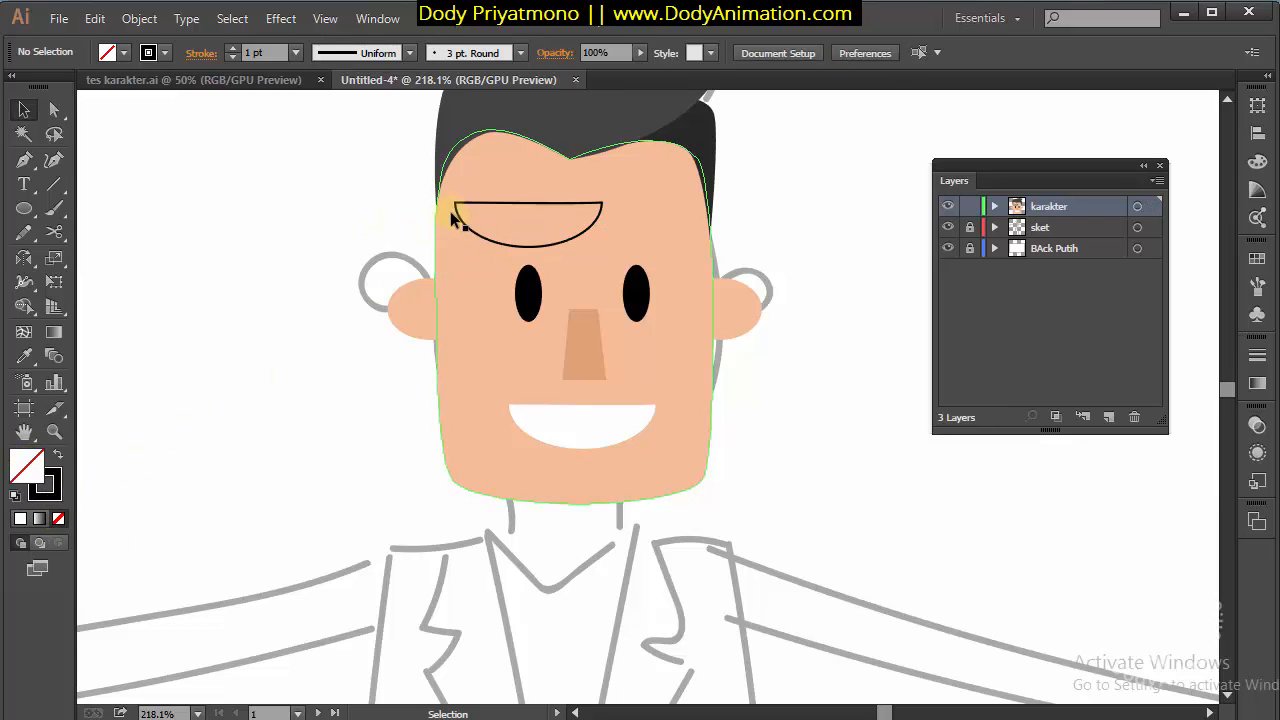
Remove the flat top edge of the forehead outline, keeping only the open curved line
click(565, 249)
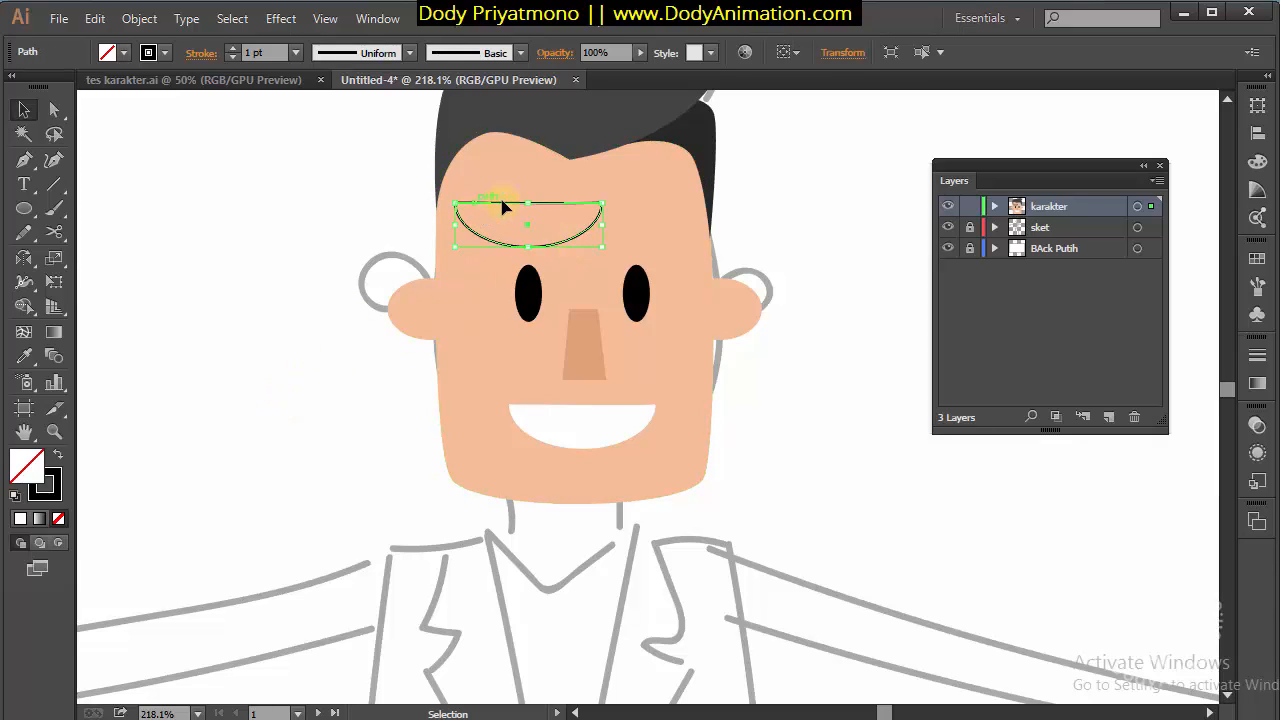
click(54, 110)
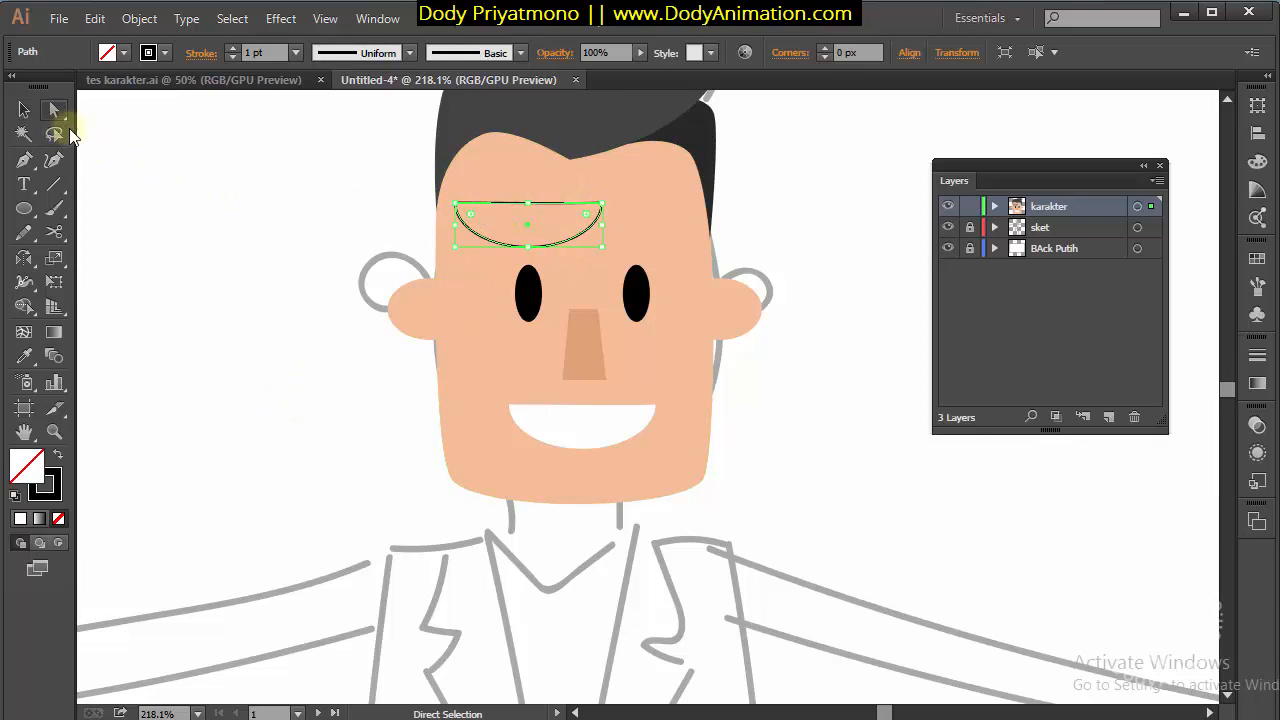
click(387, 214)
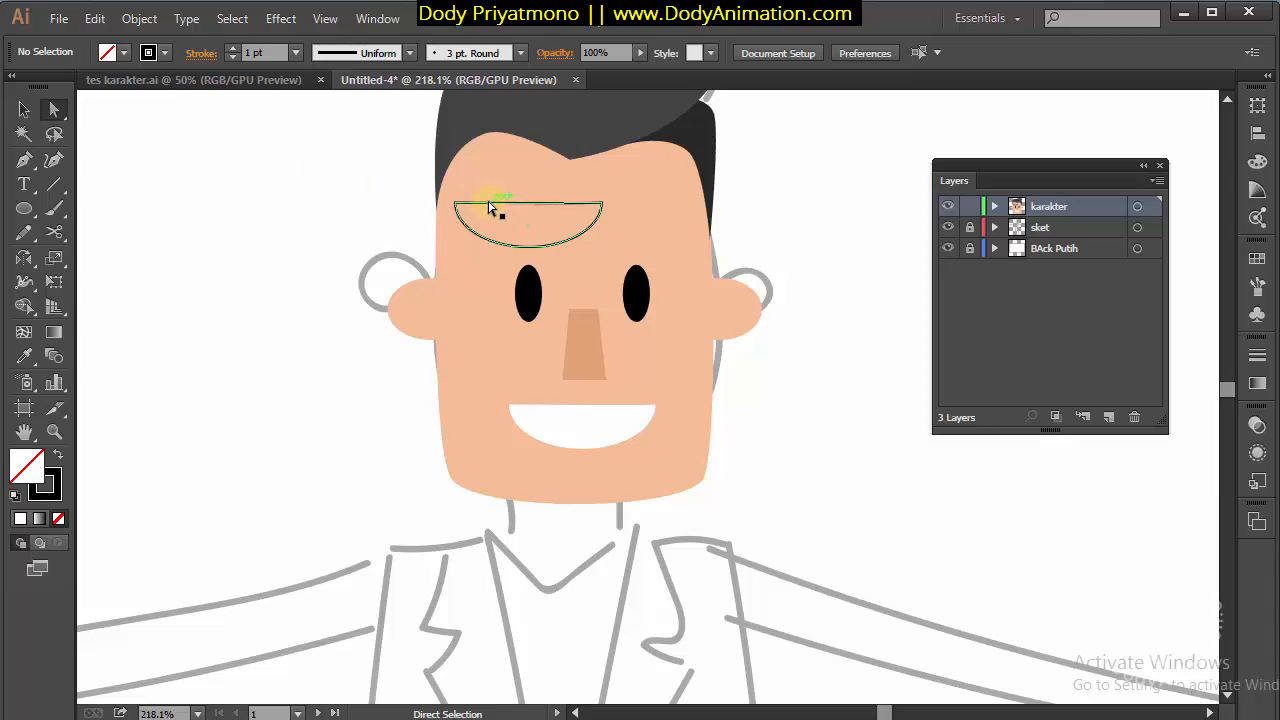
click(457, 206)
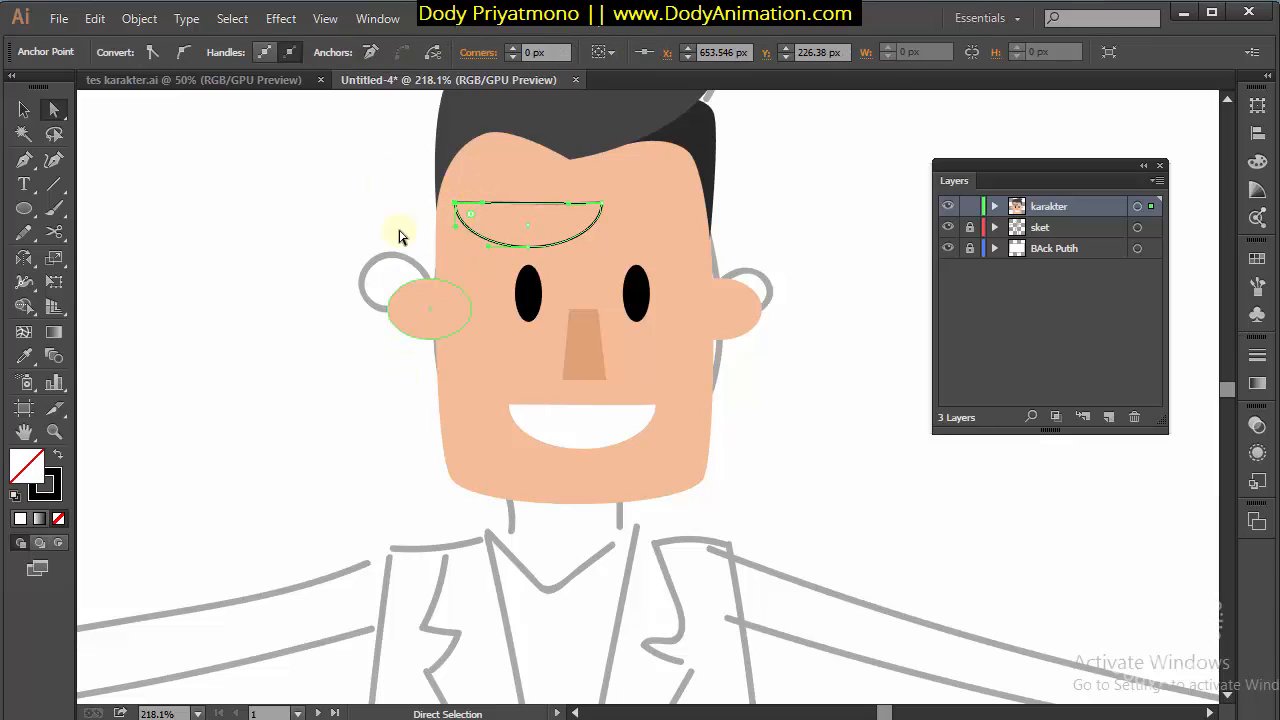
click(434, 51)
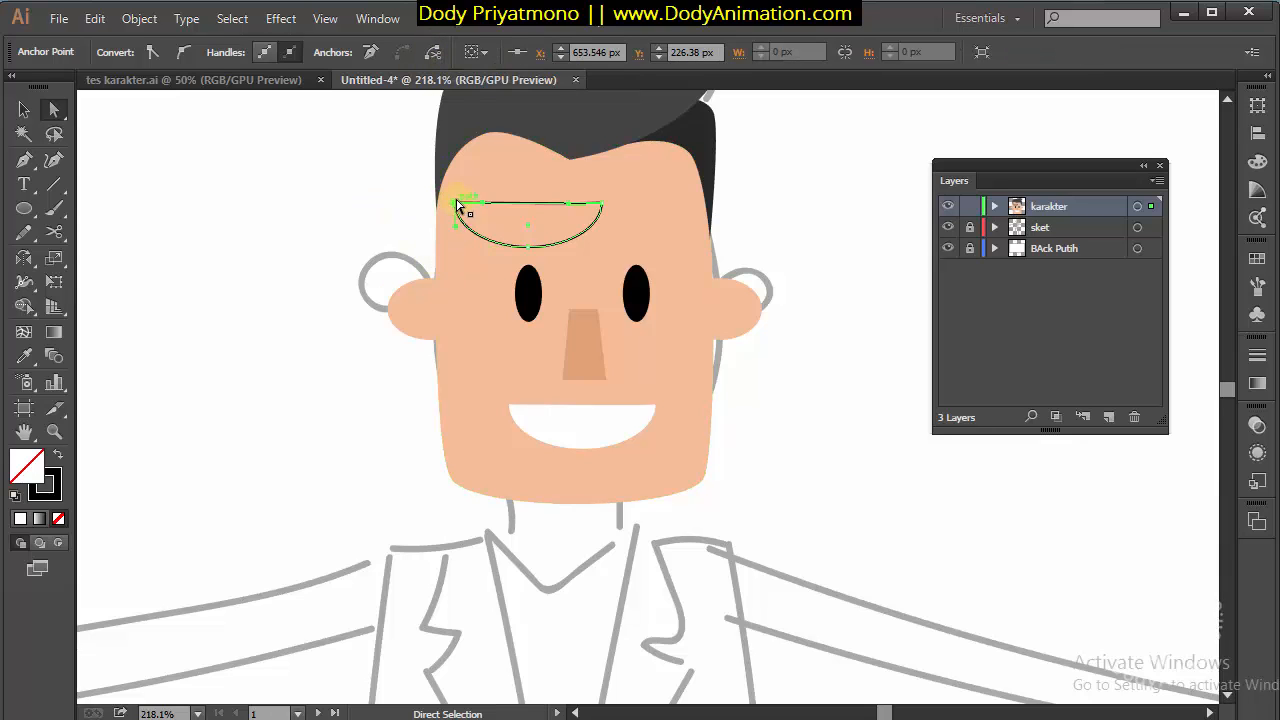
drag(455, 212, 466, 180)
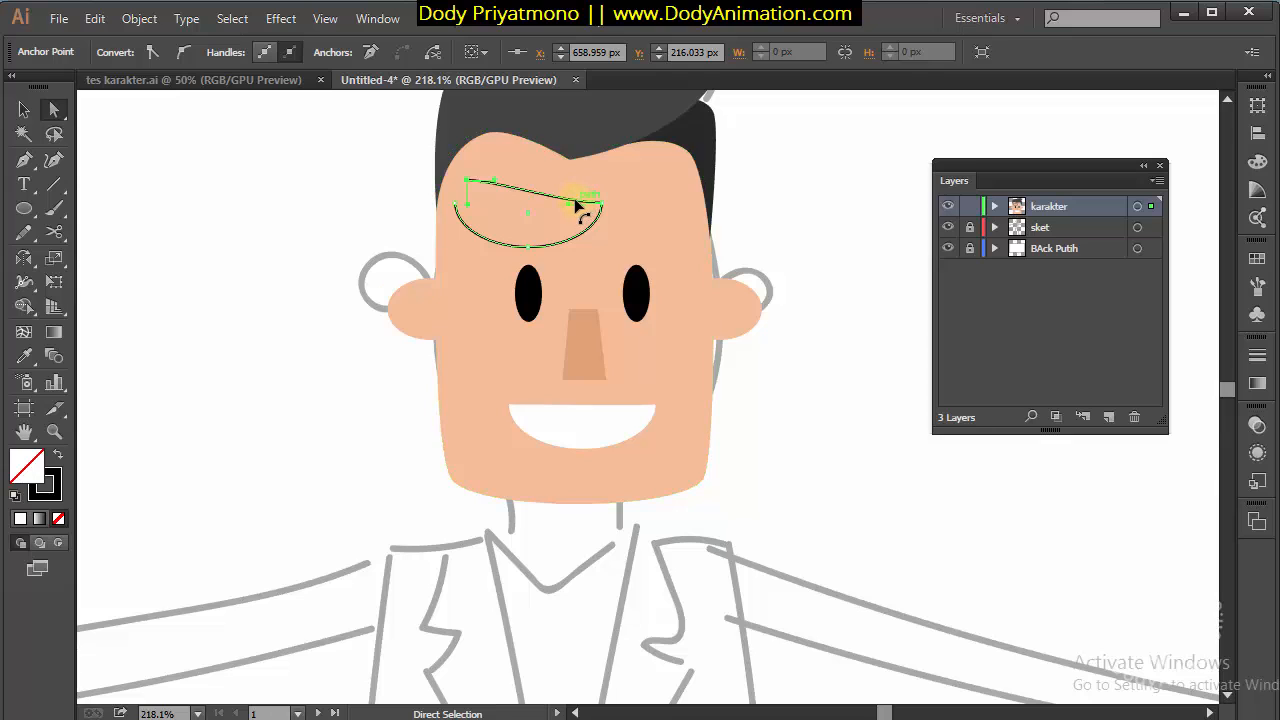
key(Delete)
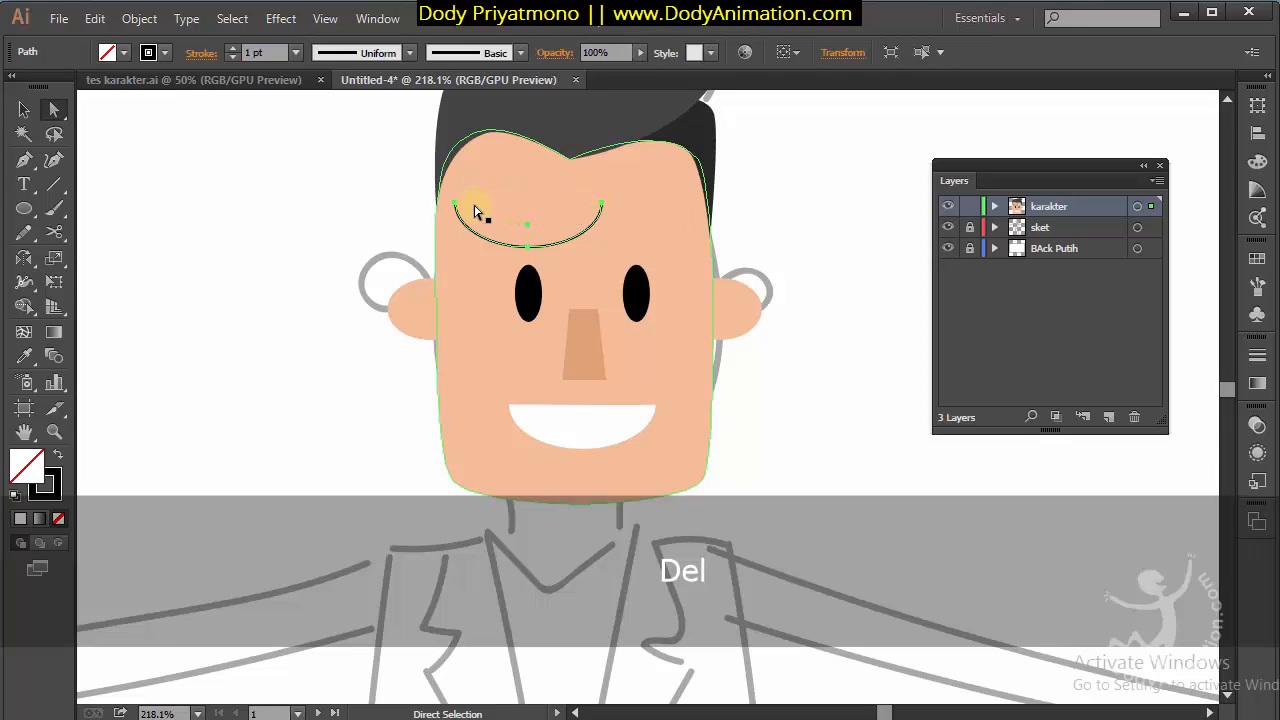
Scale the open curve to about half its width and rotate it into an upward arch above the eye on the left
click(24, 109)
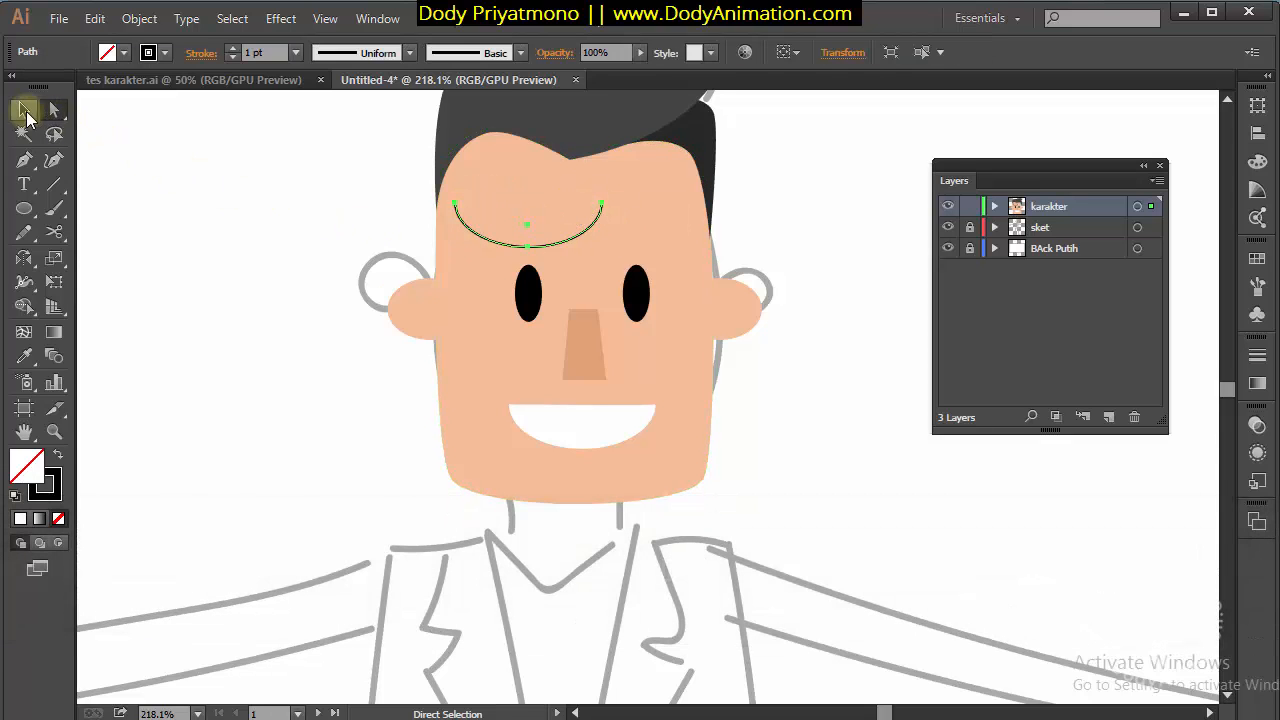
click(583, 210)
drag(606, 229, 528, 222)
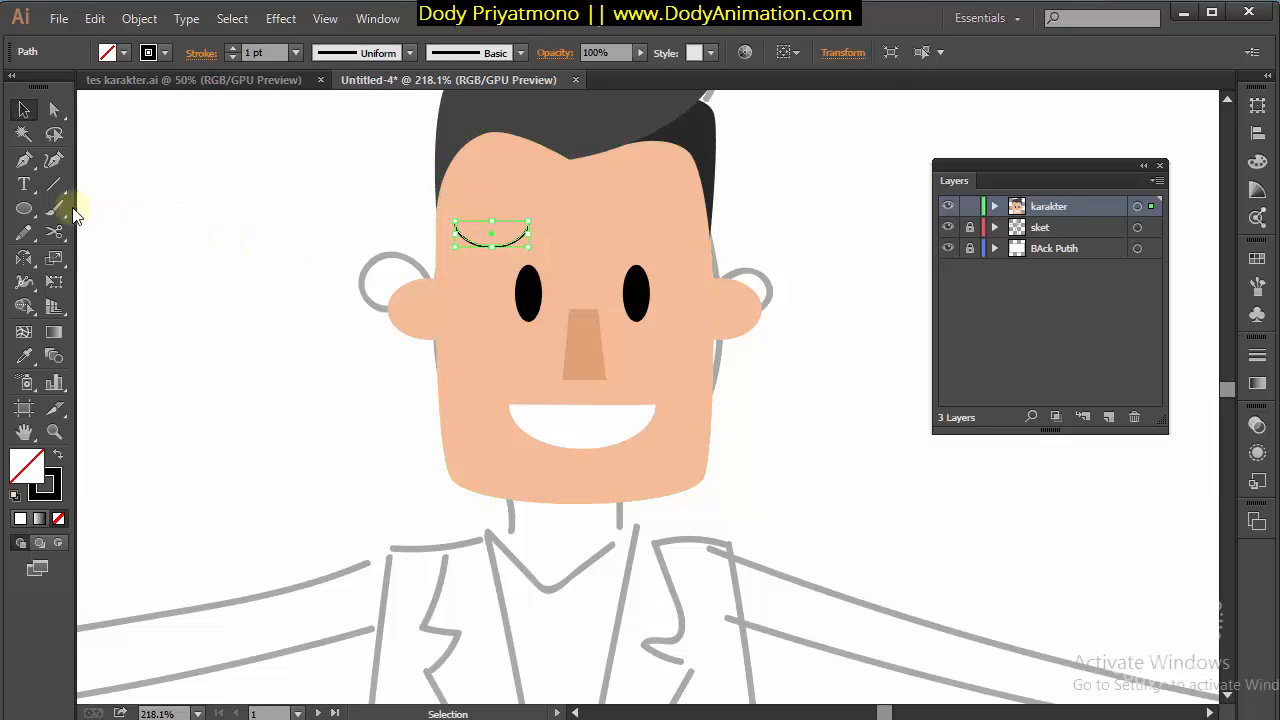
mouse_move(24, 257)
mouse_down()
mouse_move(74, 278)
mouse_move(90, 258)
mouse_up()
click(530, 225)
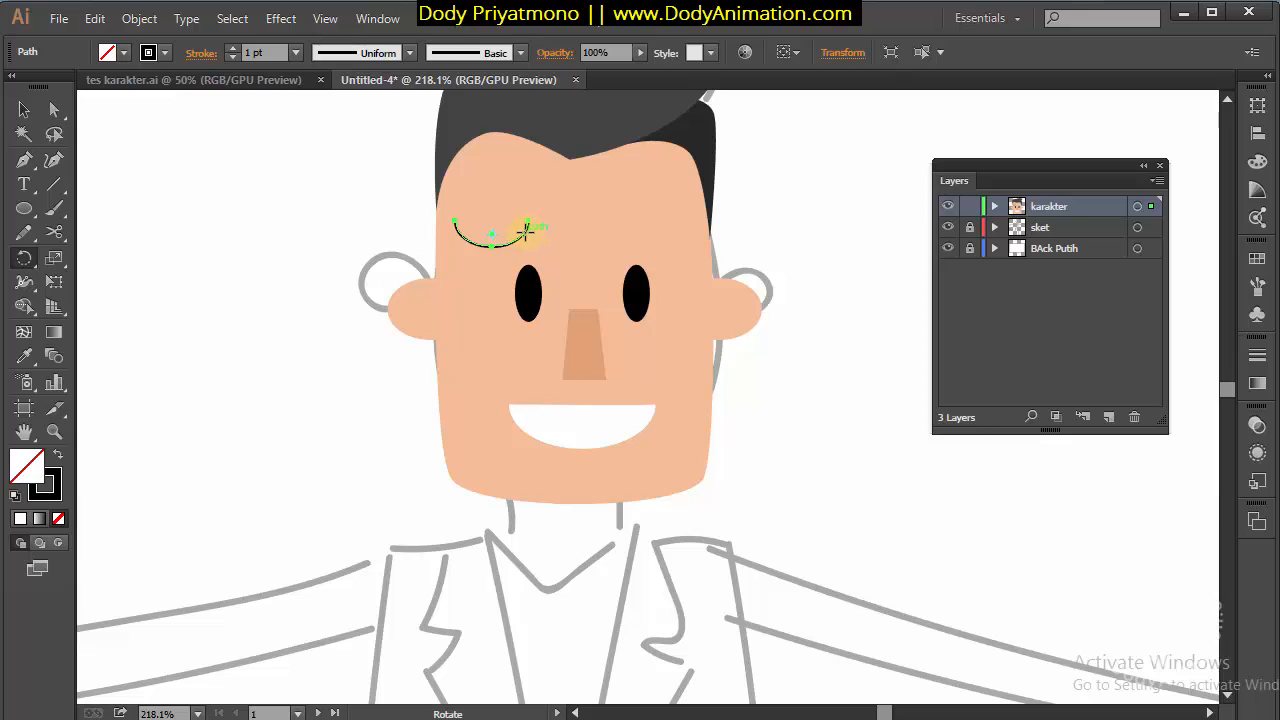
drag(525, 232, 561, 235)
key(v)
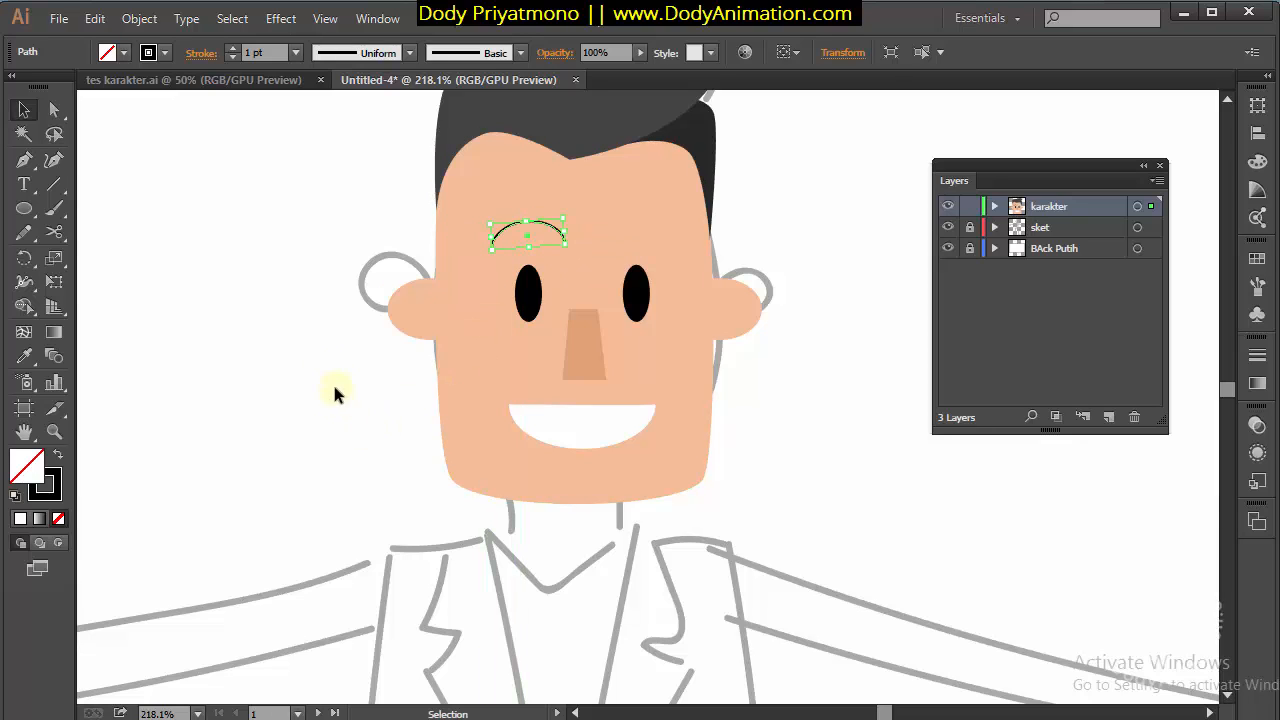
Set the eyebrow arch's stroke weight to 5 pt with round caps, and deselect it
click(233, 48)
click(233, 48)
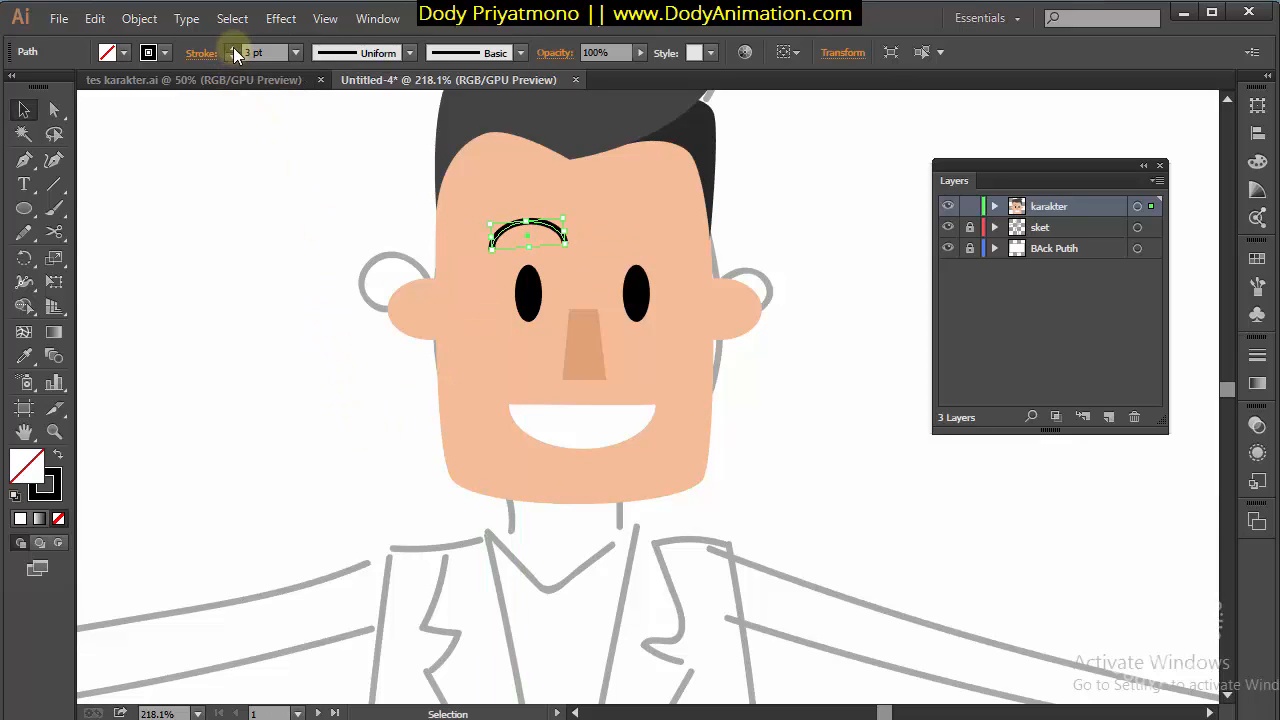
click(400, 190)
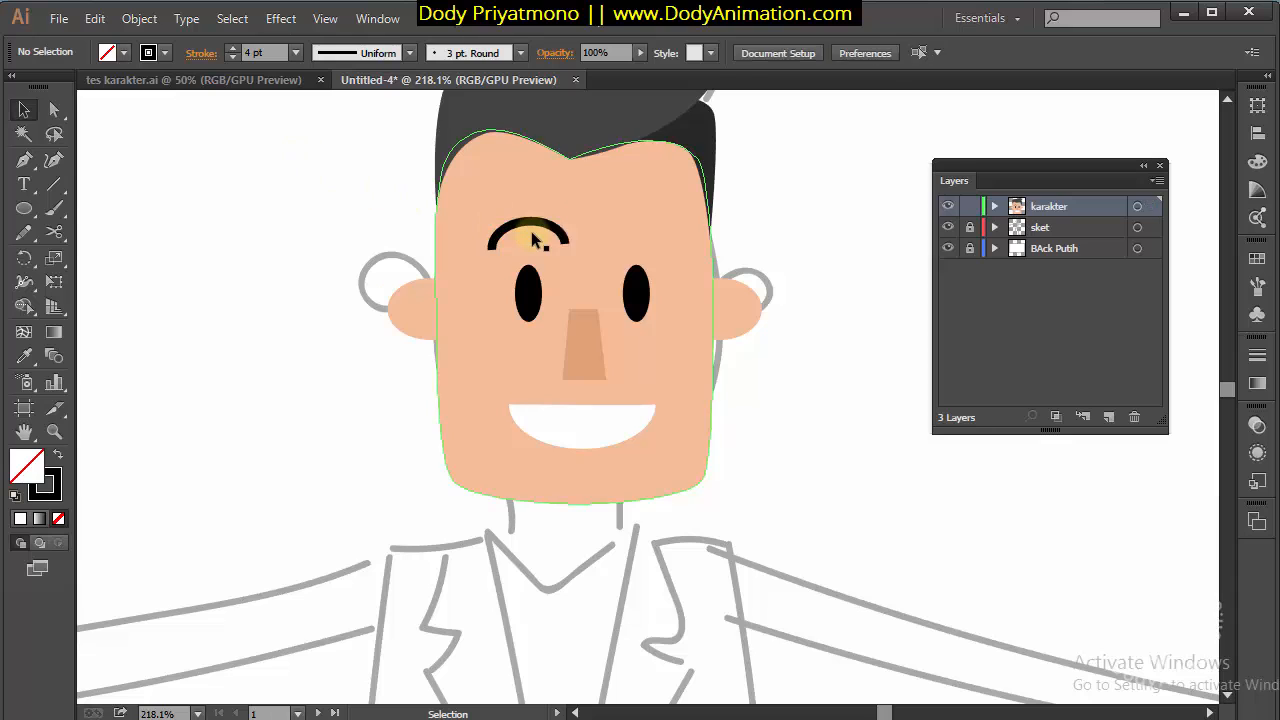
click(531, 232)
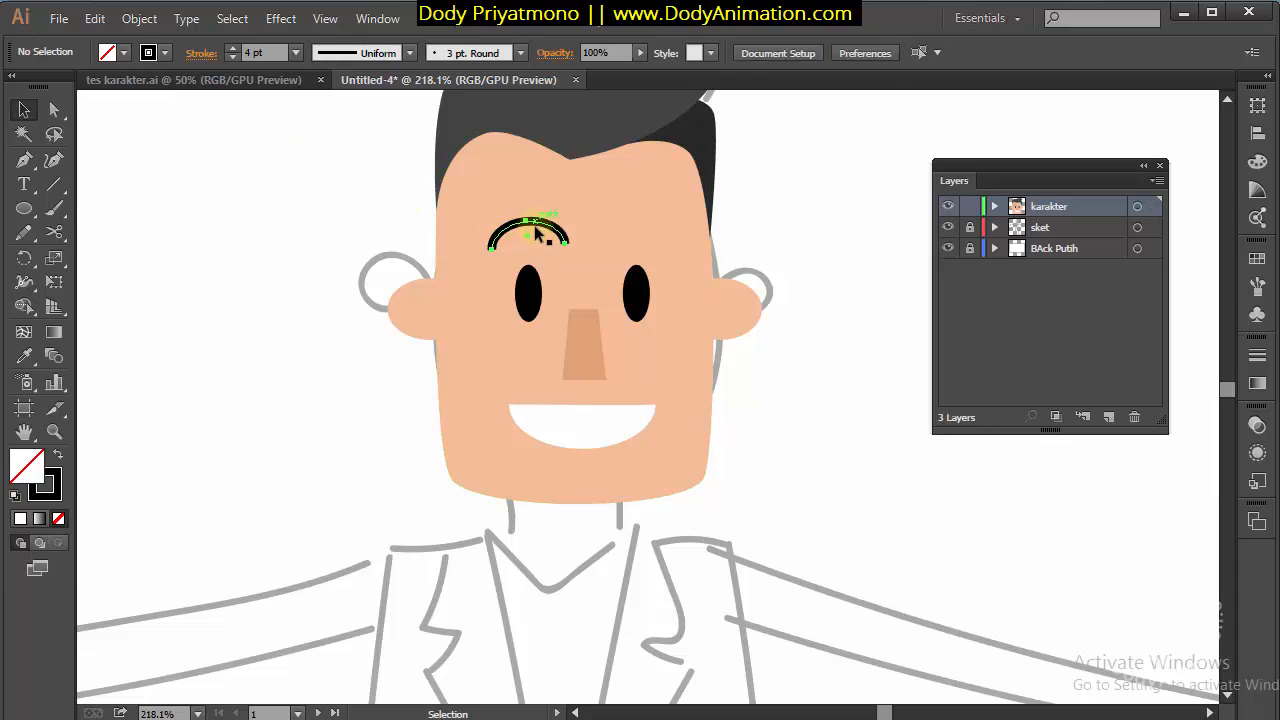
click(1257, 355)
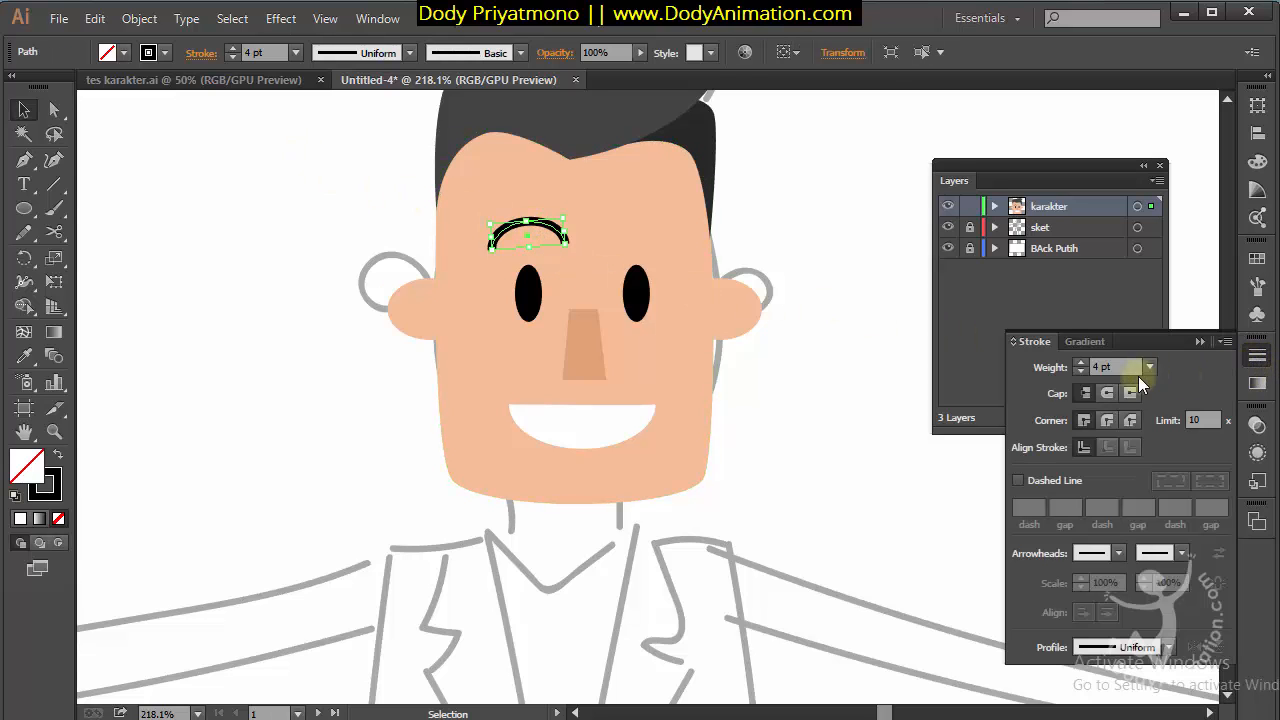
click(376, 18)
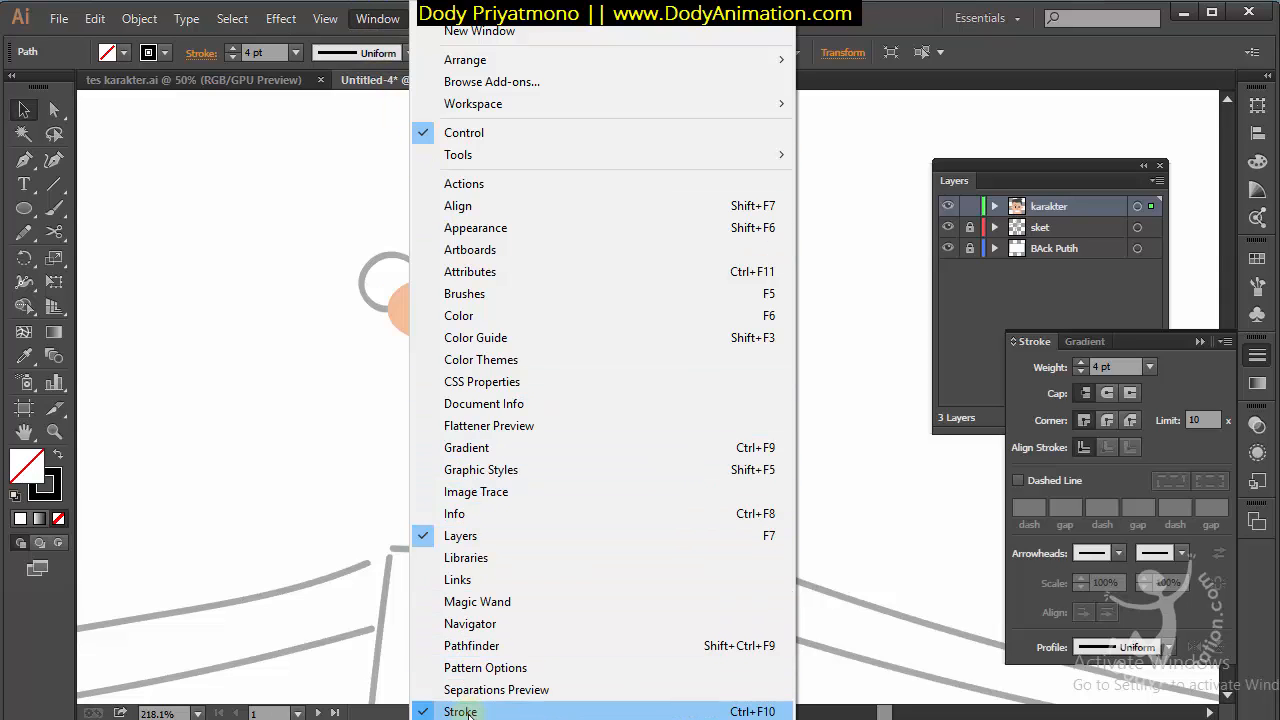
click(1133, 418)
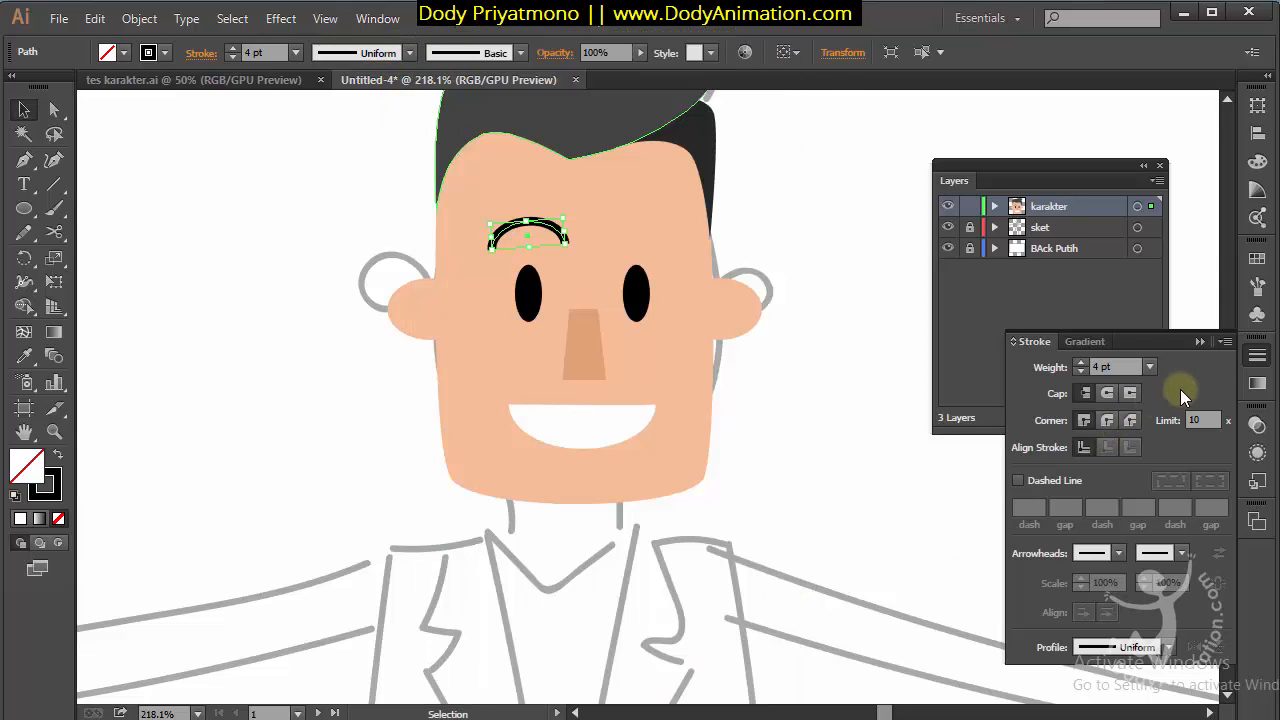
click(1081, 363)
click(1081, 363)
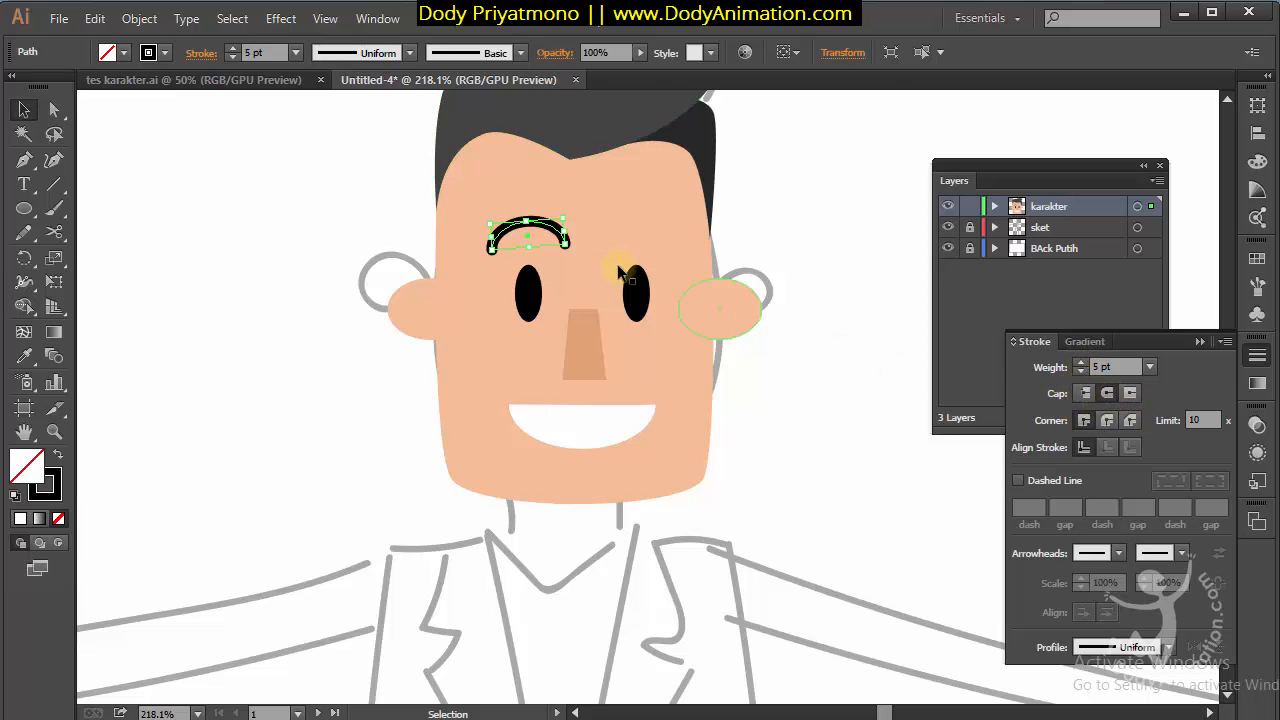
key(ctrl+shift+a)
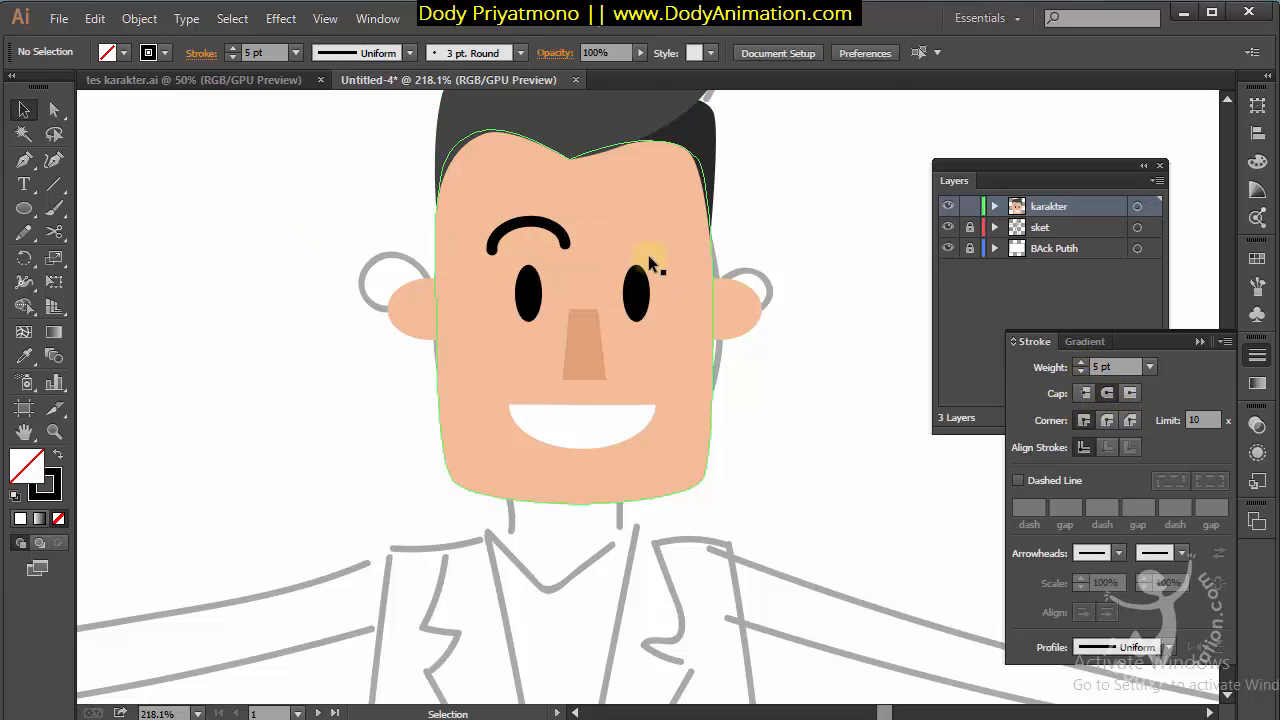
Shorten the eyebrow arch by adding an anchor near each end and deleting both outer end anchors
click(563, 240)
key(z)
drag(530, 241, 746, 300)
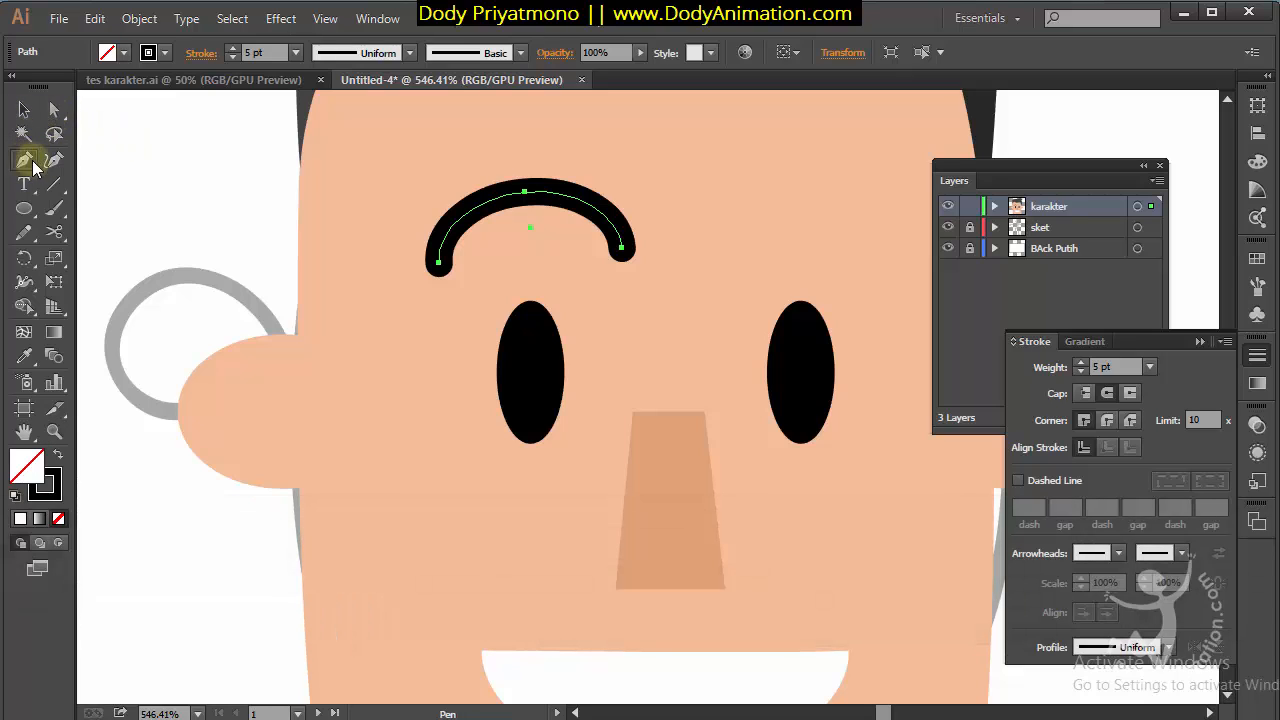
click(458, 228)
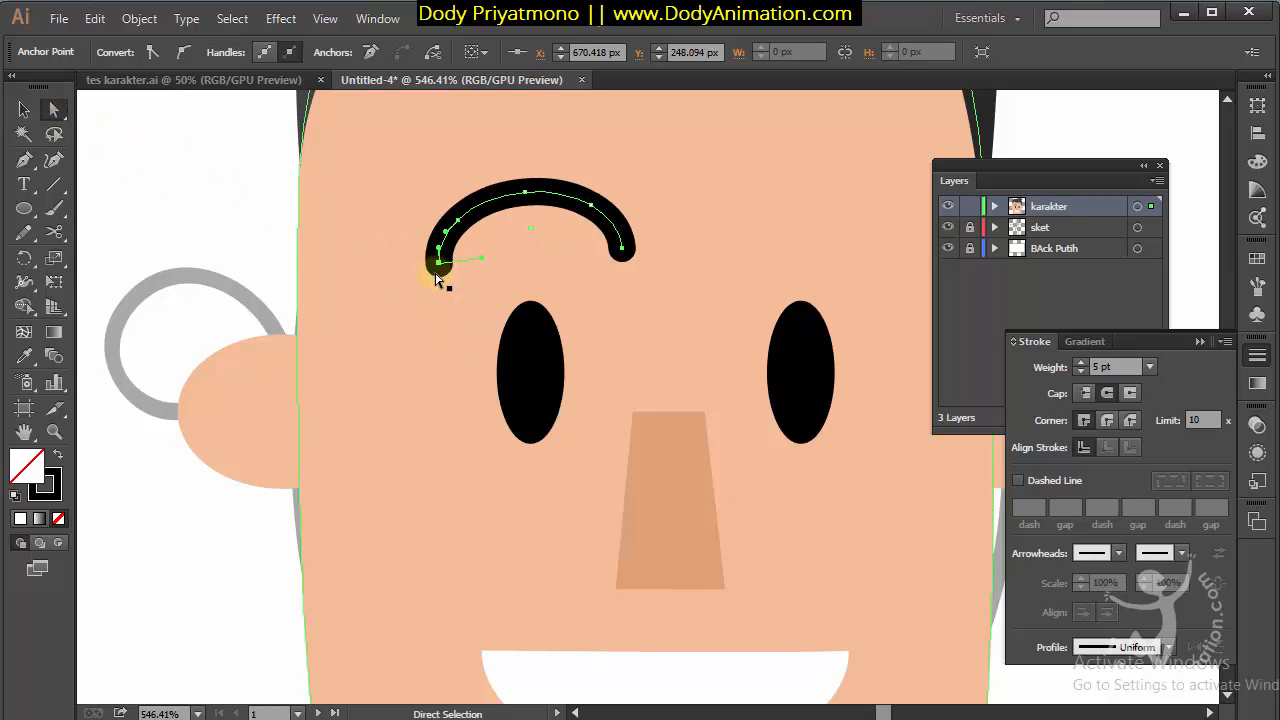
key(Delete)
key(Delete)
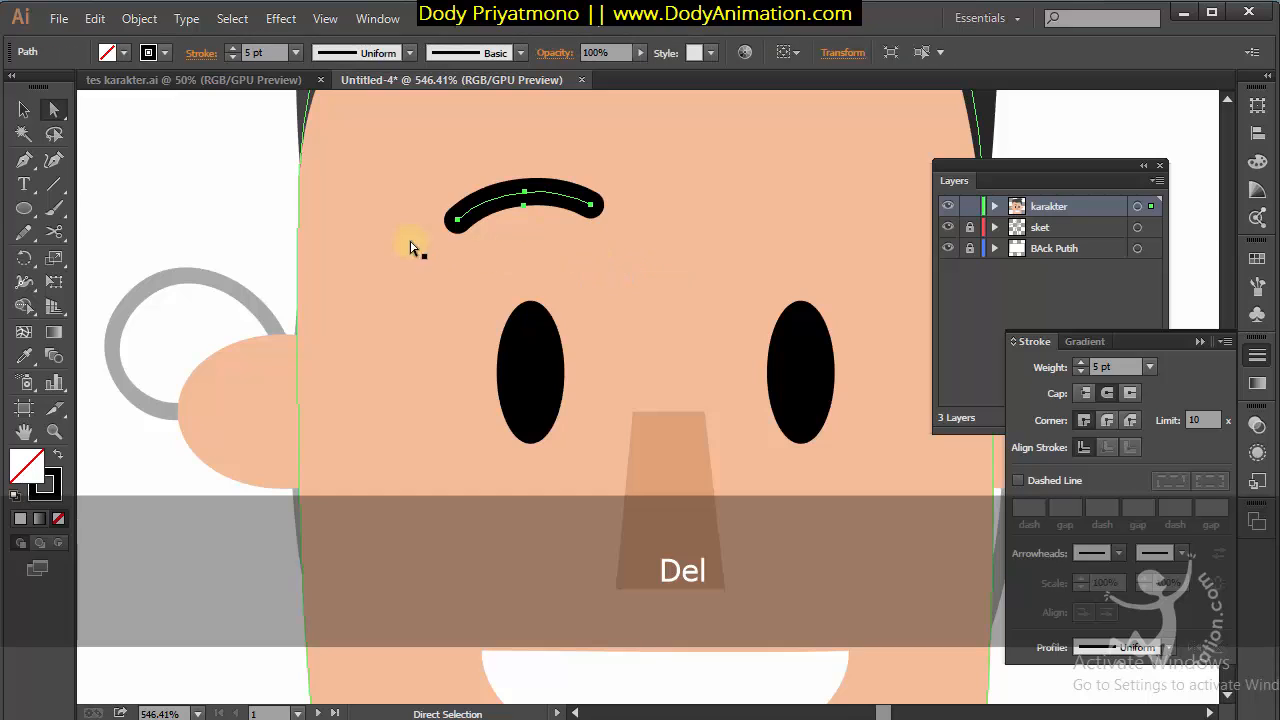
click(393, 219)
click(28, 112)
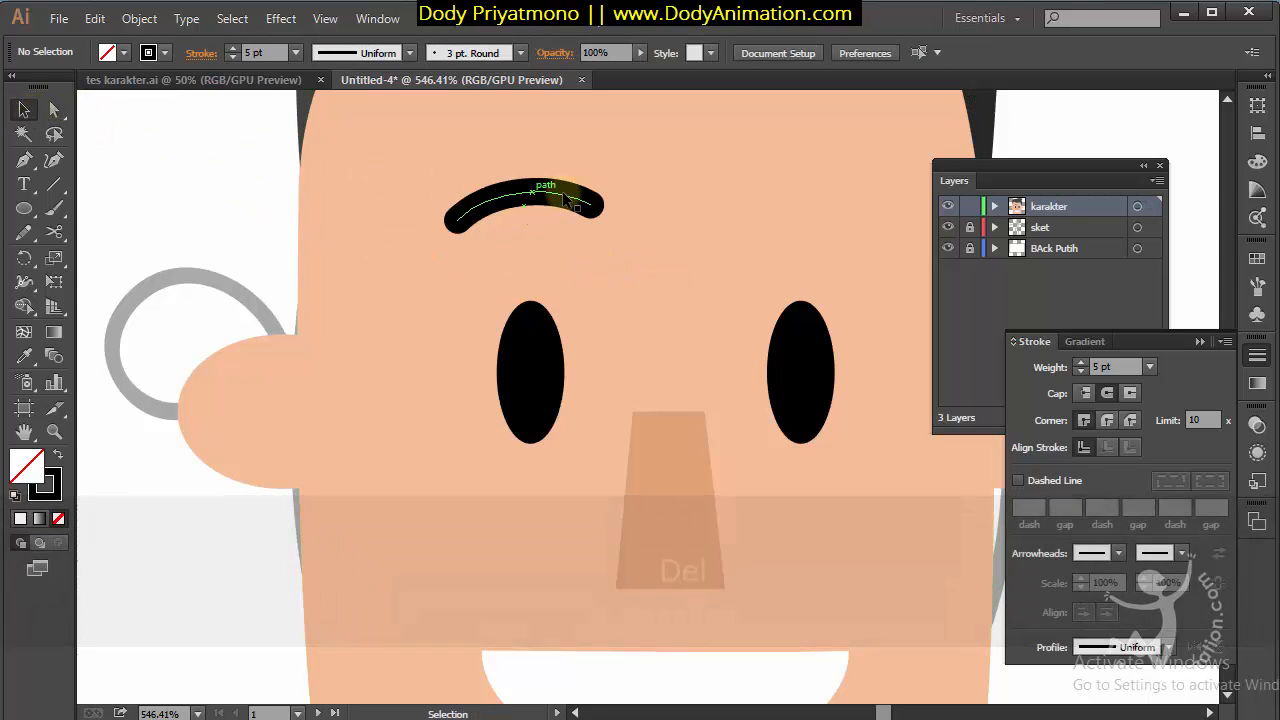
Change the shortened eyebrow's stroke colour to dark brown 49230A
click(560, 198)
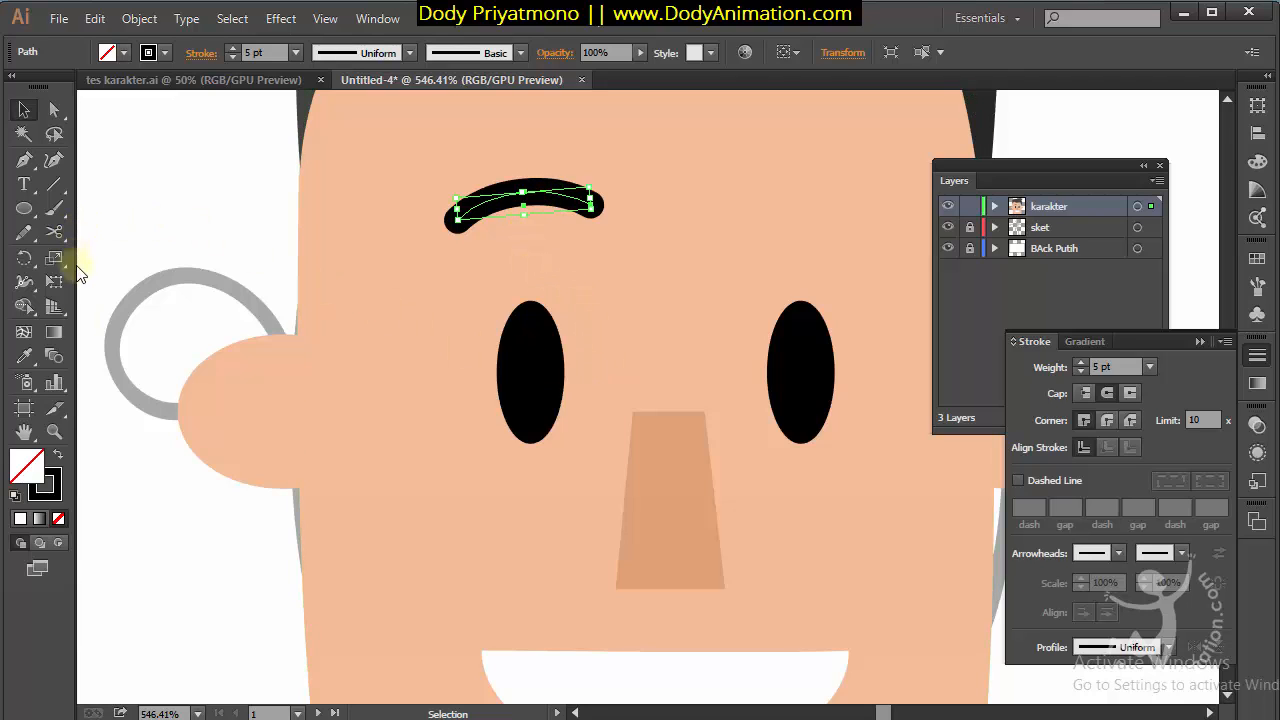
double_click(61, 475)
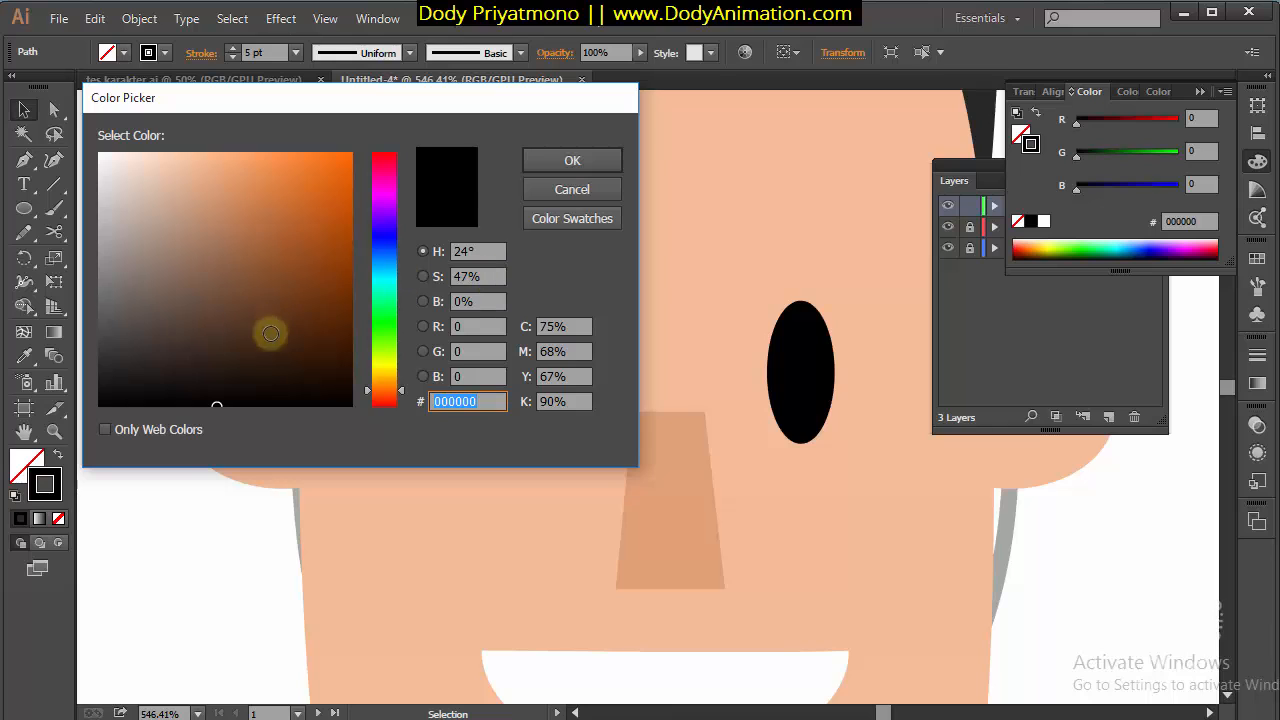
click(298, 342)
click(527, 170)
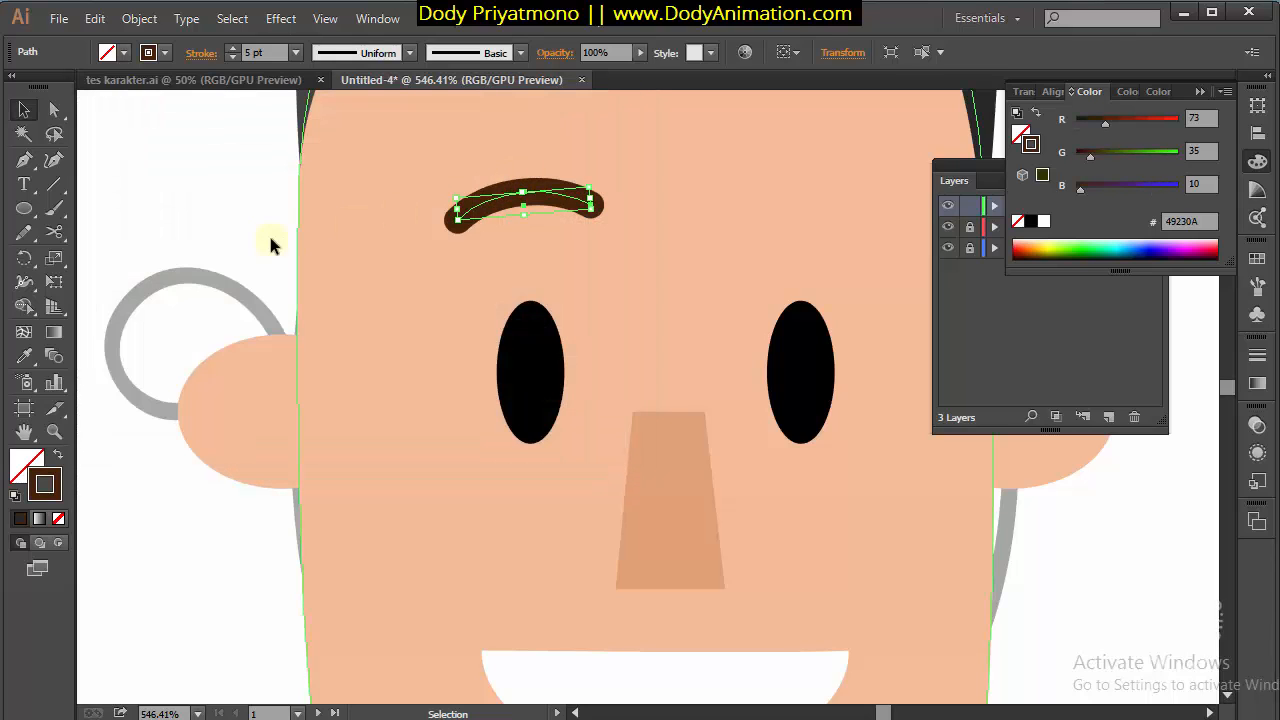
Duplicate the dark brown eyebrow above the eye on the right and rotate the copy clockwise so its outer end slopes down
click(497, 213)
click(560, 212)
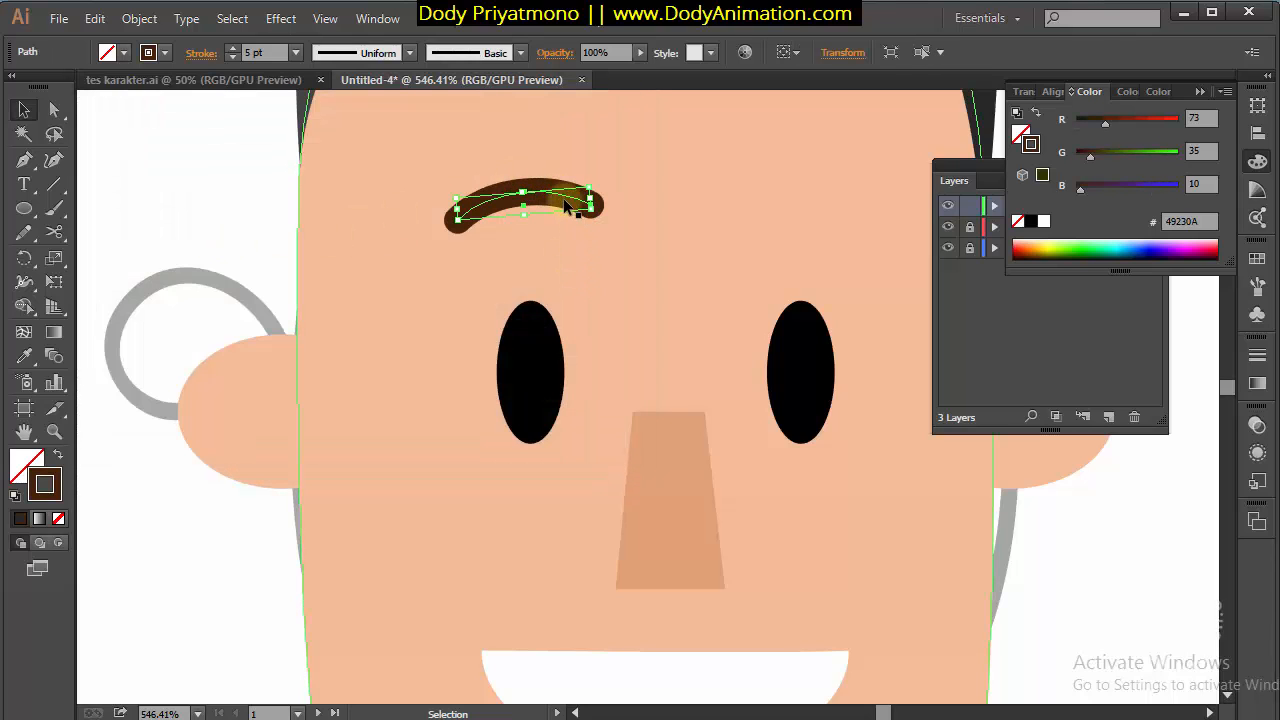
key(alt)
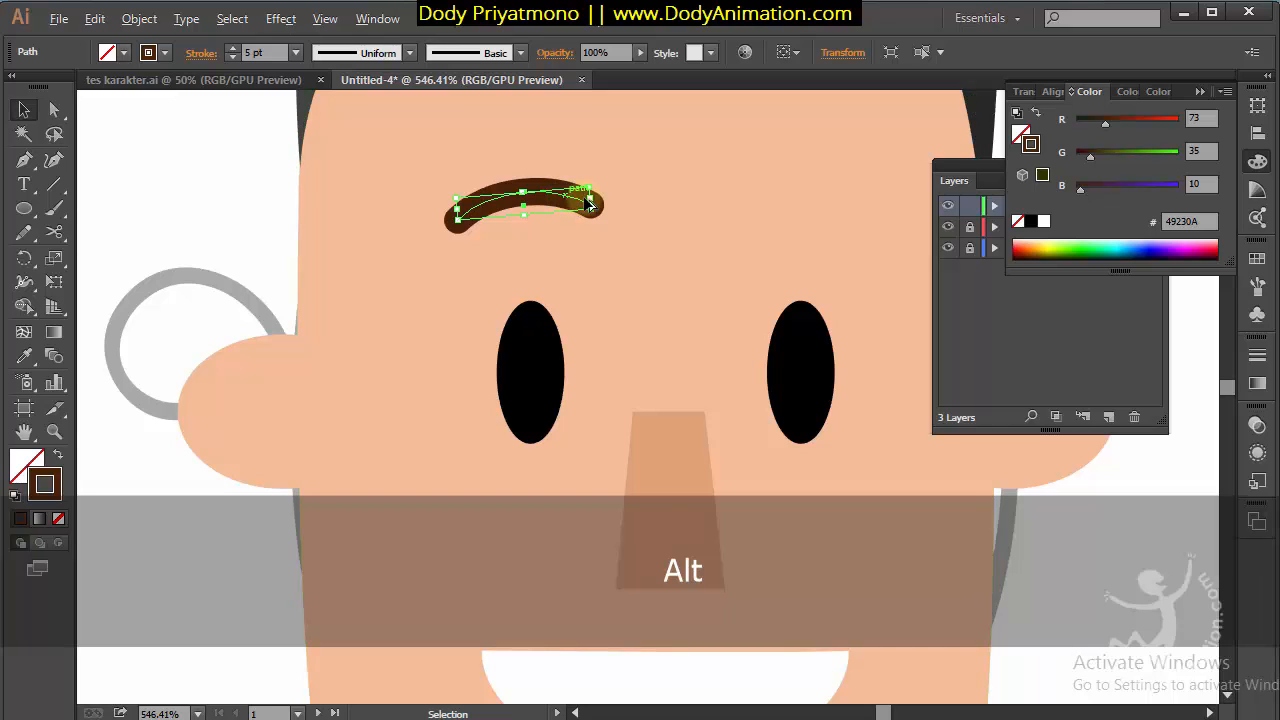
drag(826, 204, 832, 205)
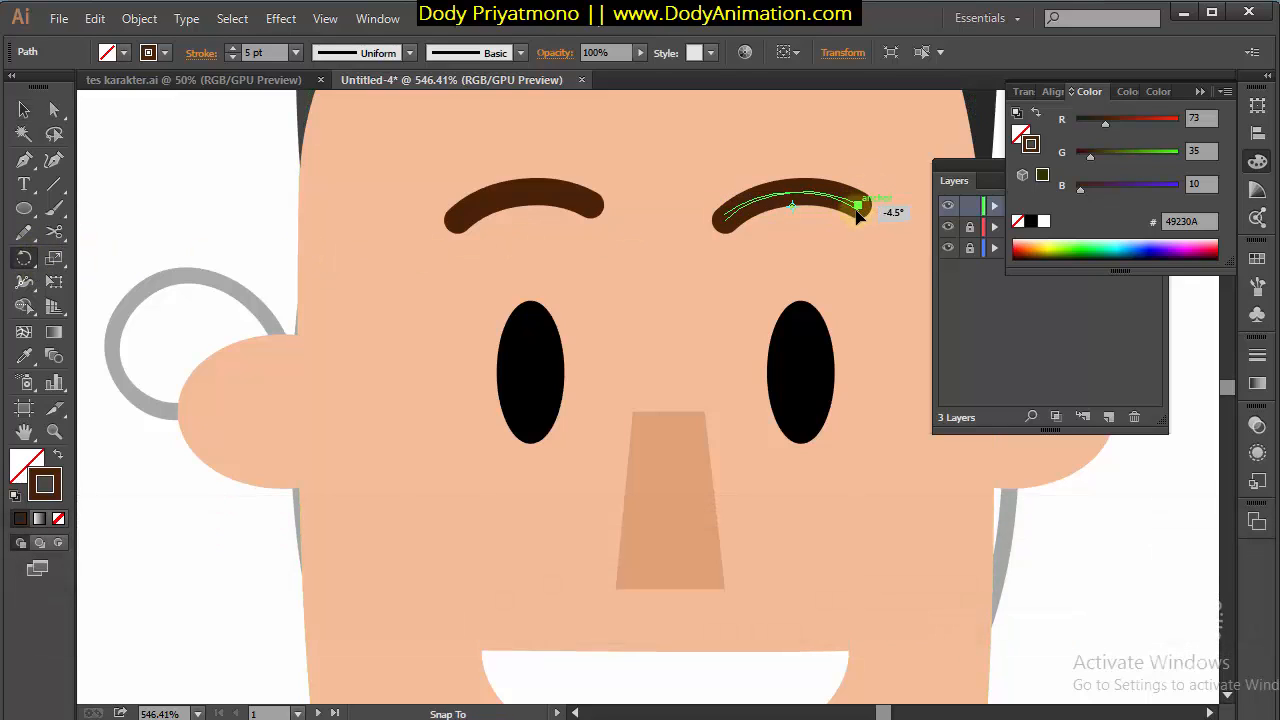
drag(856, 229, 856, 229)
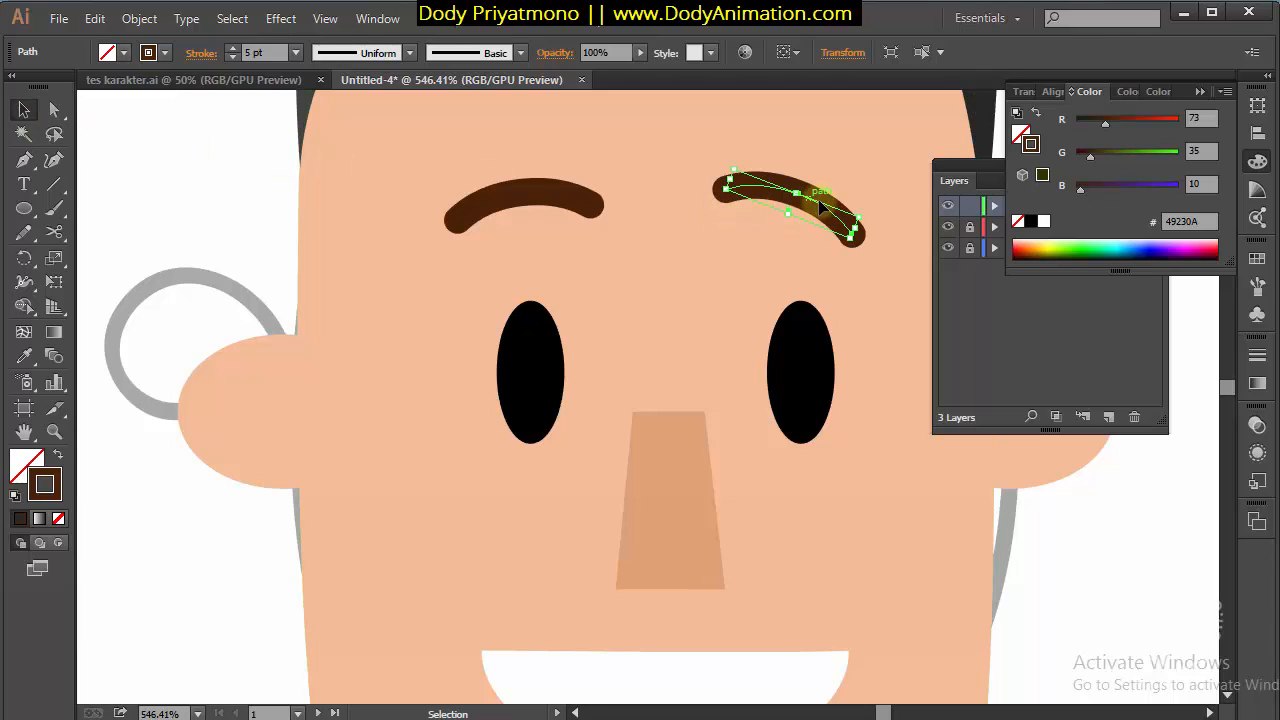
Raise the eyebrow on the right higher on the forehead, lower the one on the left slightly, and deselect
drag(833, 173, 850, 118)
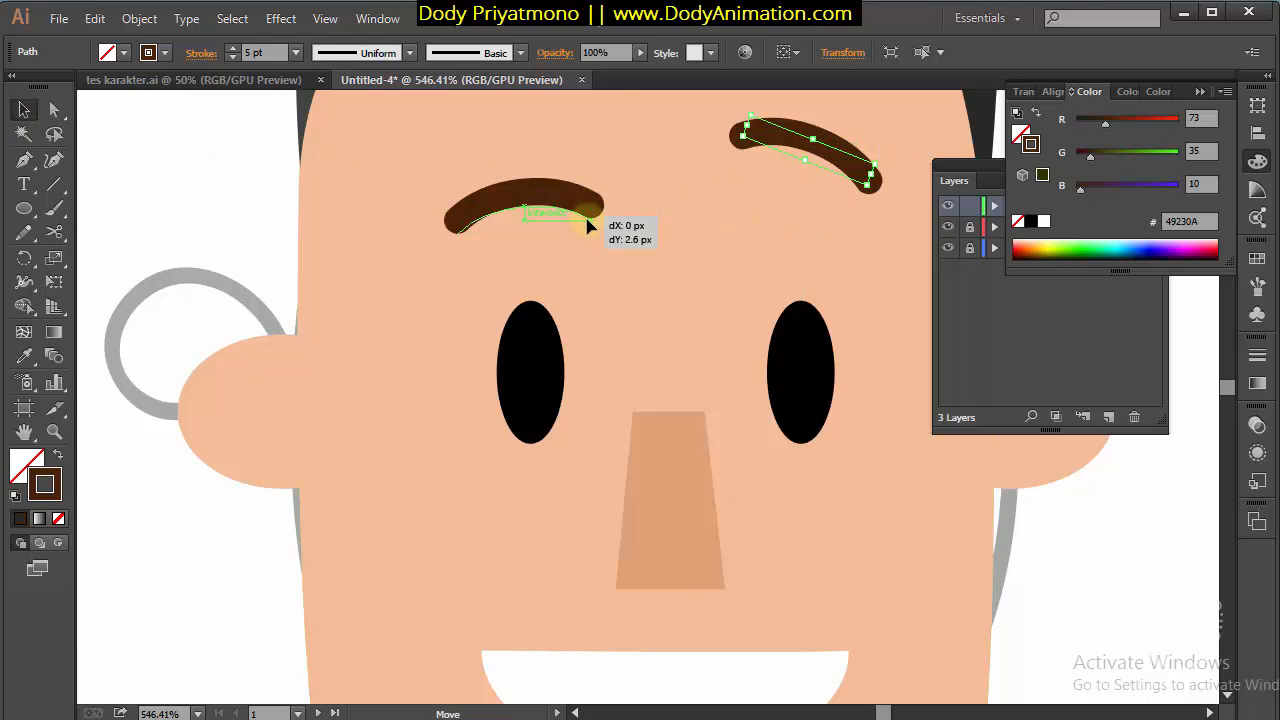
drag(588, 227, 588, 233)
click(250, 243)
key(z)
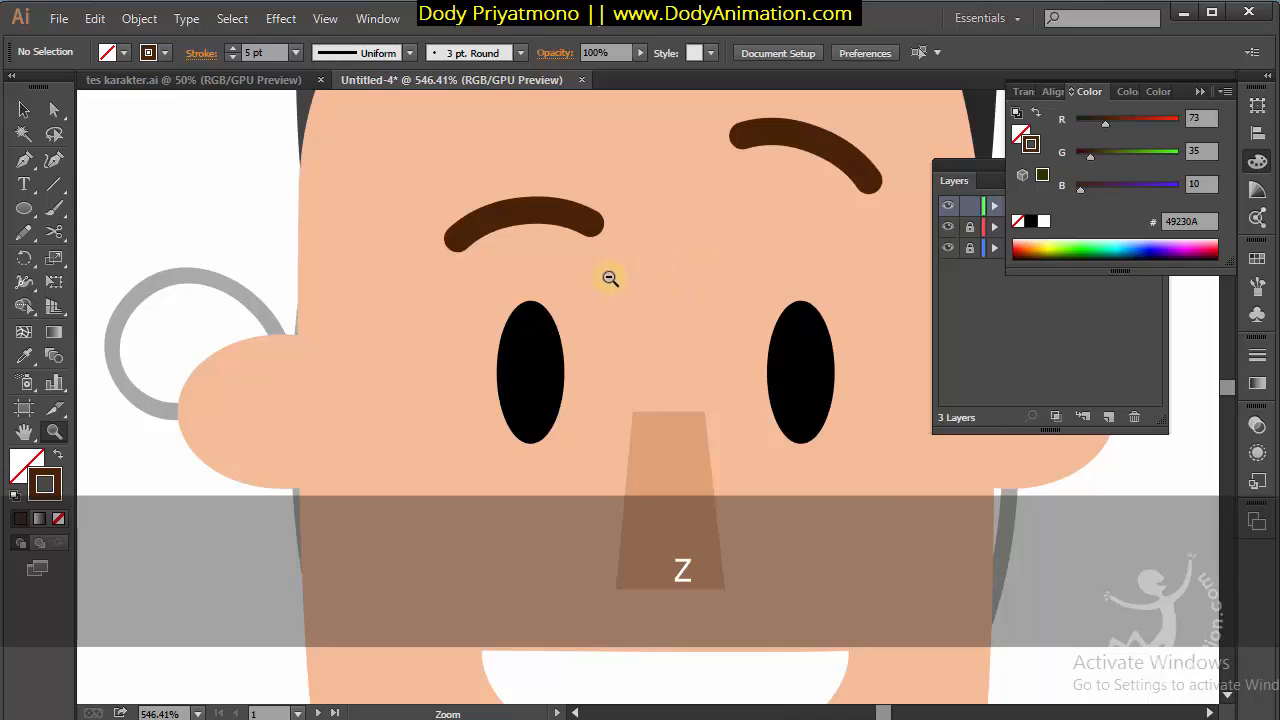
drag(610, 278, 400, 297)
key(space)
drag(763, 263, 663, 251)
key(v)
click(771, 266)
Trace the neck with the Pen tool from under the chin down to the V-shaped neckline of the sketch as a closed shape
key(z)
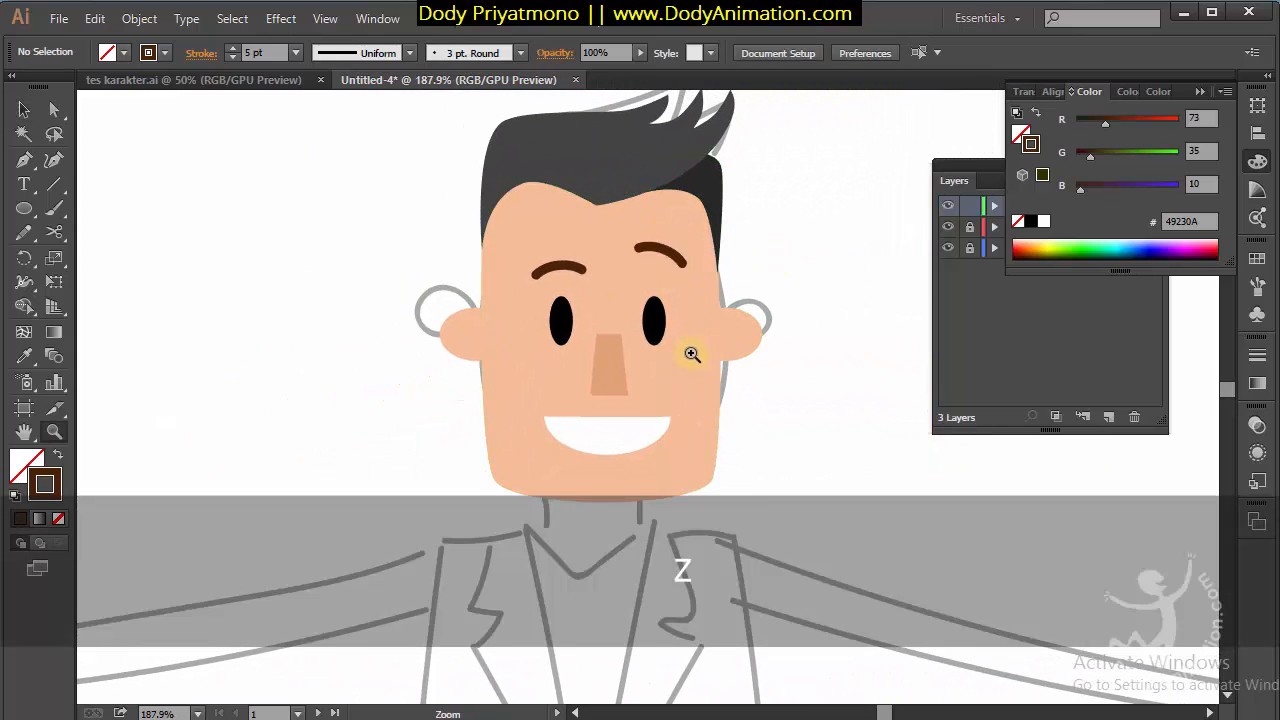
drag(692, 357, 623, 384)
key(space)
drag(723, 403, 638, 231)
drag(665, 362, 742, 384)
key(p)
key(space)
drag(506, 351, 548, 384)
click(489, 287)
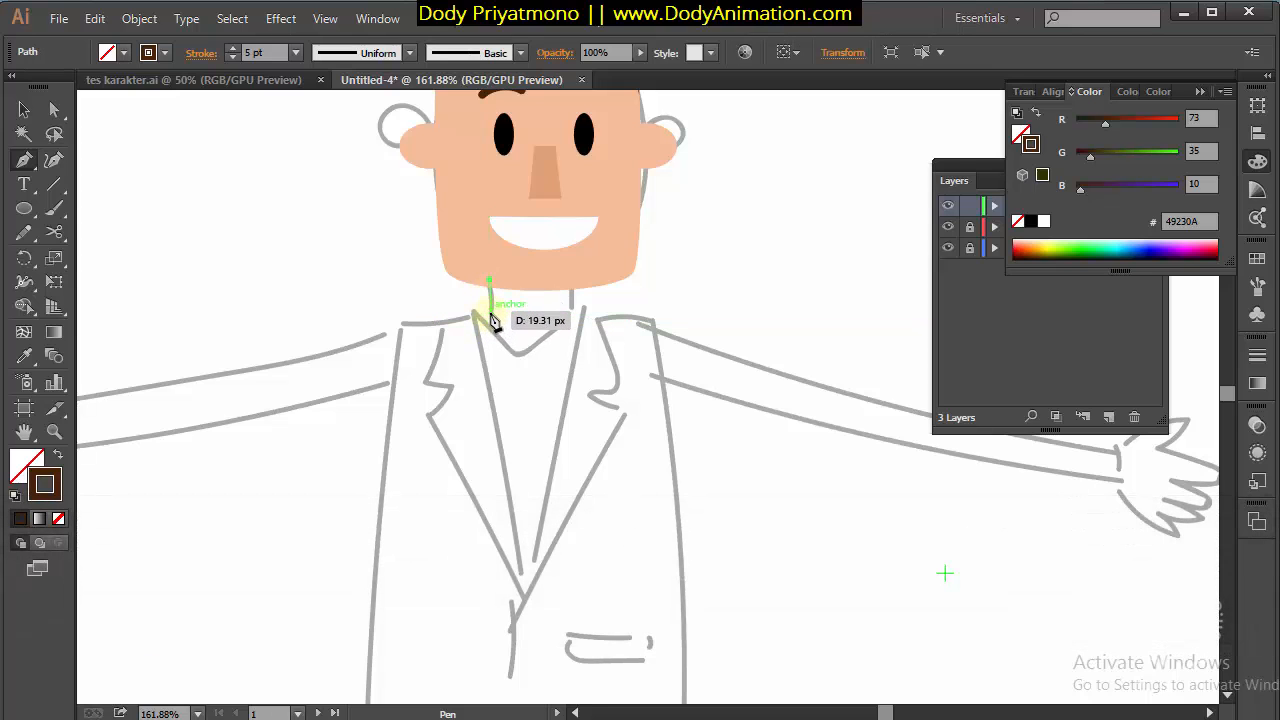
click(489, 309)
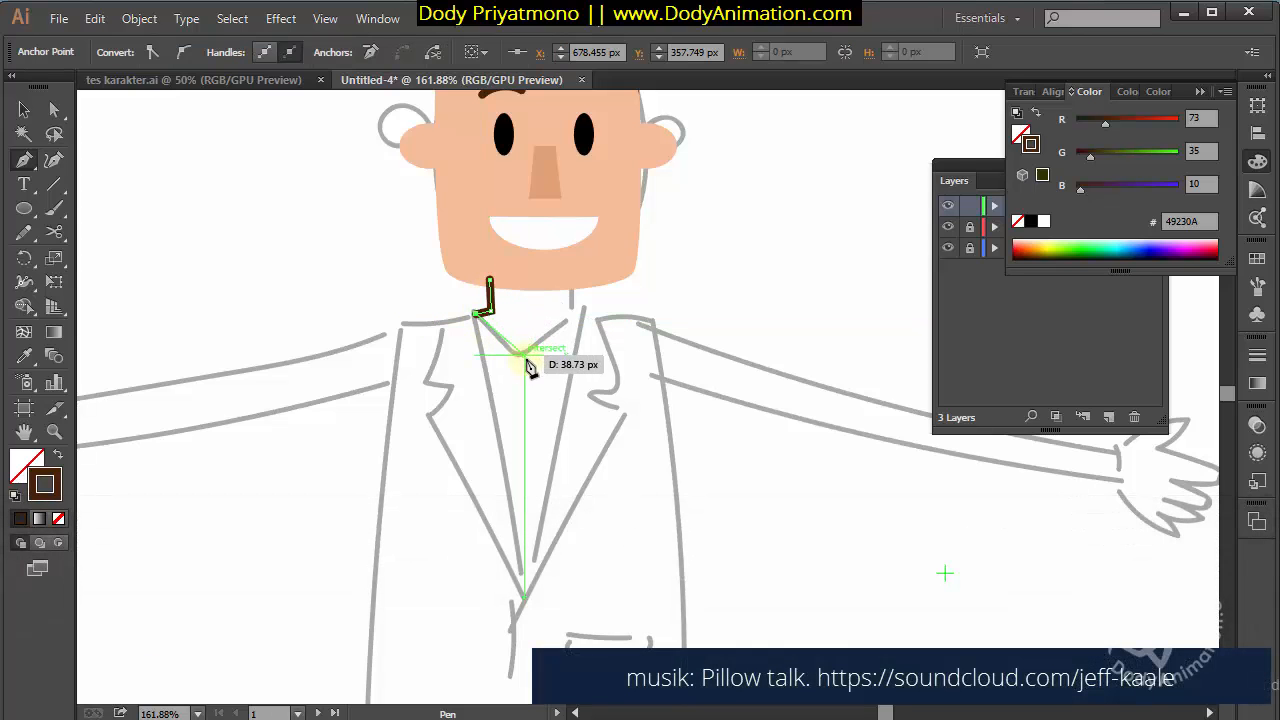
click(523, 354)
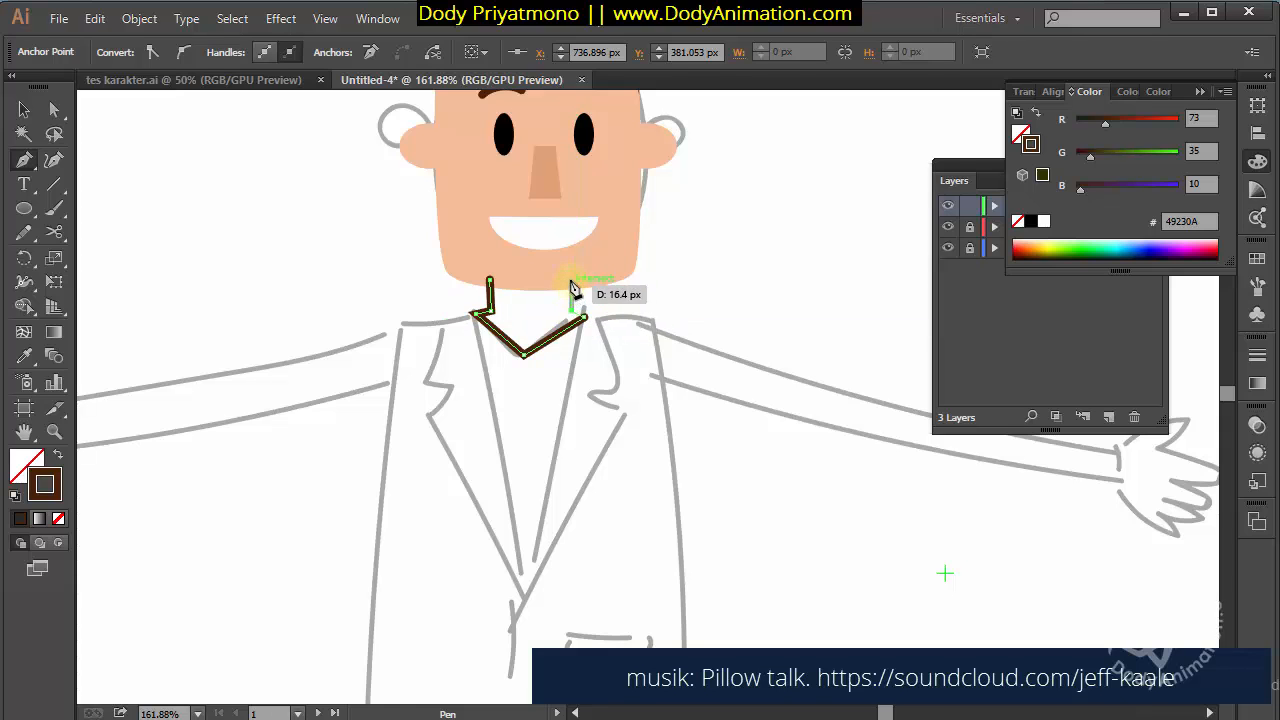
Fill the neck shape with the face's skin colour, without a stroke, and send it to the back
click(467, 251)
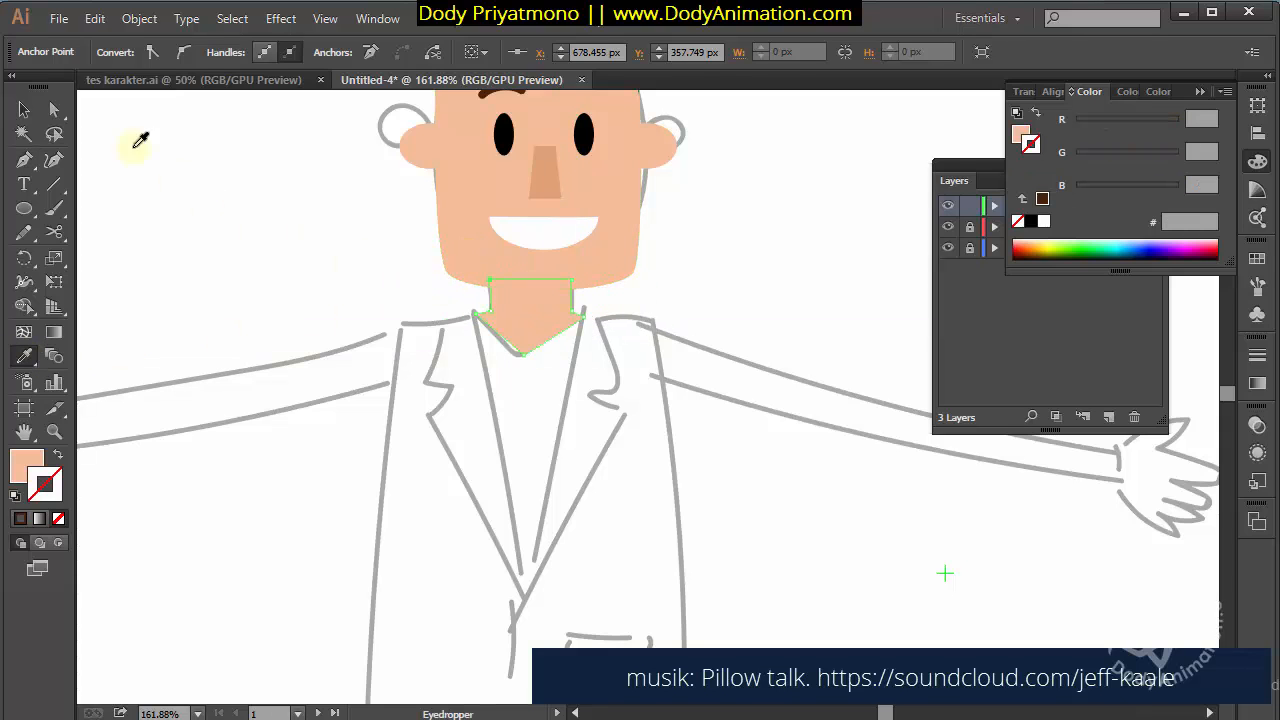
key(ctrl+shift+bracketleft)
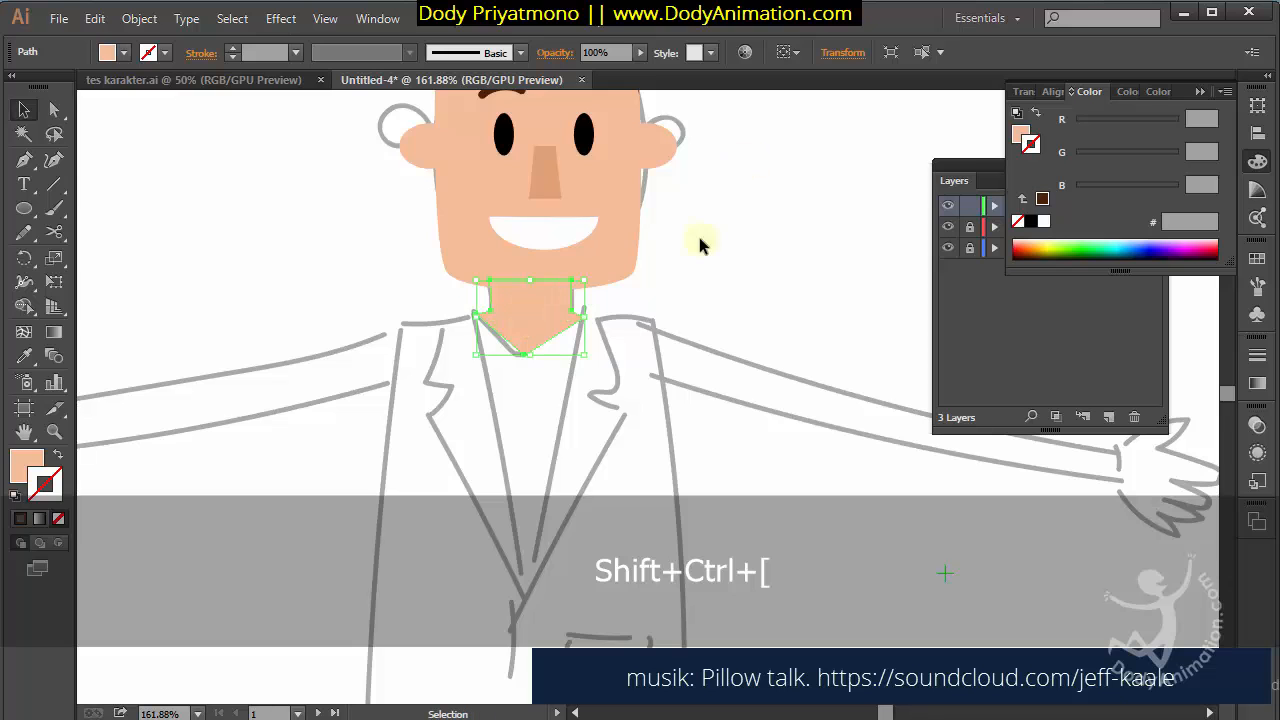
click(699, 237)
Draw a shadow strip across the upper neck under the chin and fill it with the nose's darker skin colour
key(space)
drag(565, 320, 570, 347)
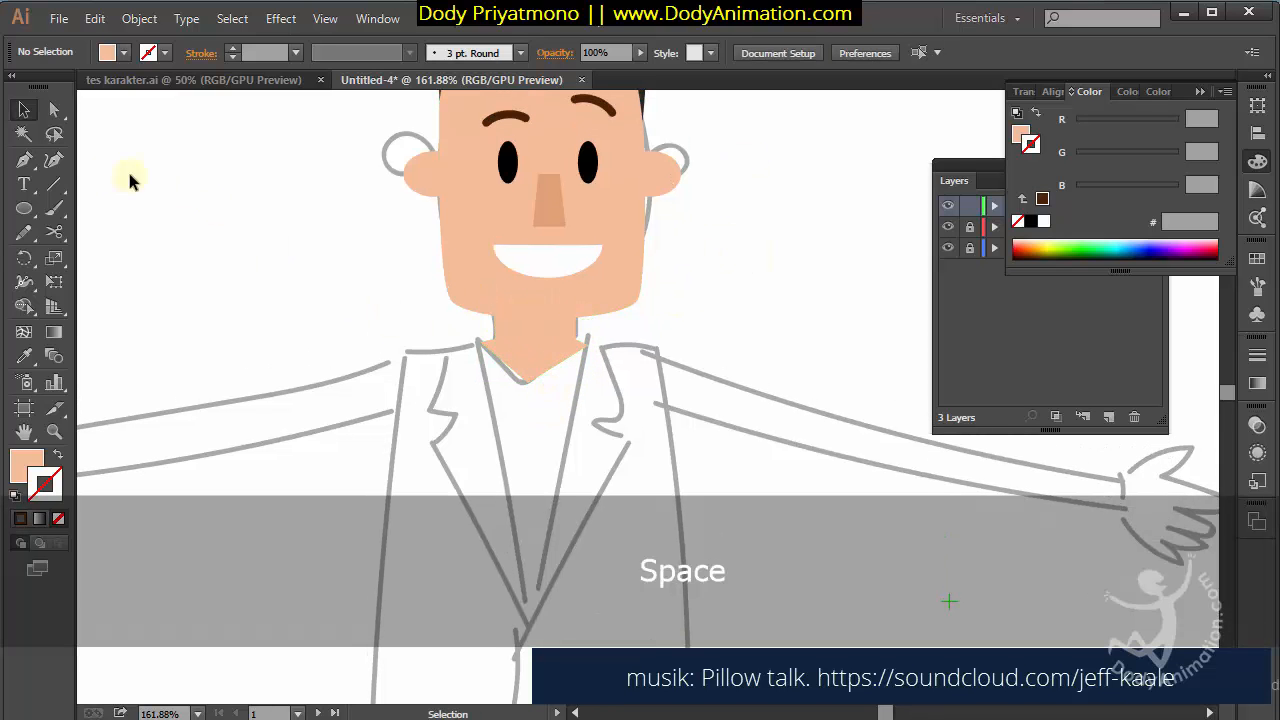
key(z)
drag(490, 308, 575, 360)
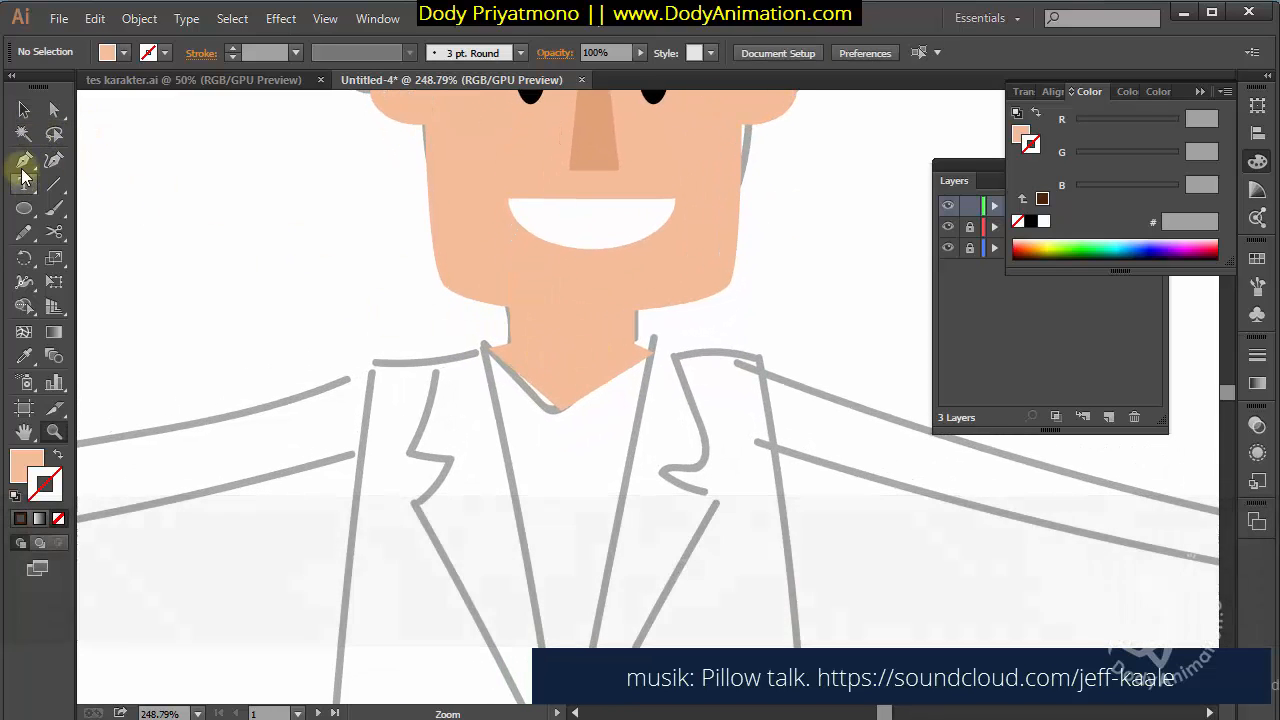
click(24, 165)
click(636, 322)
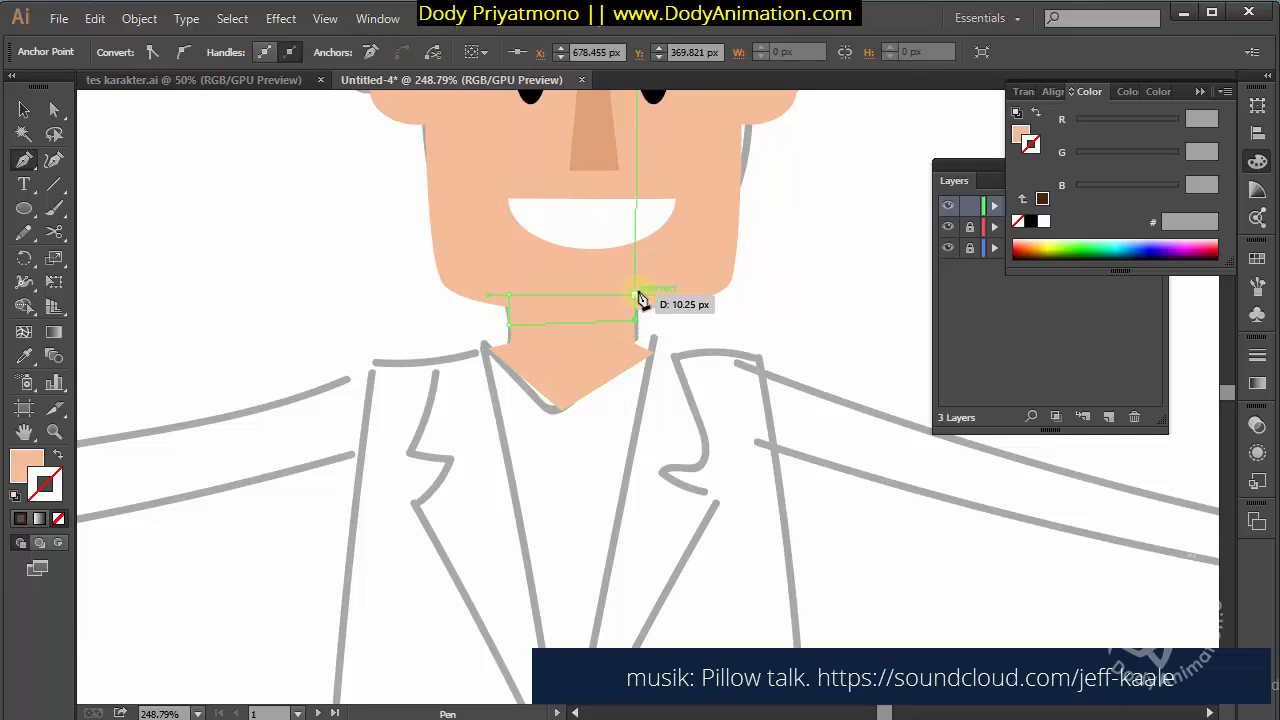
click(24, 356)
click(611, 160)
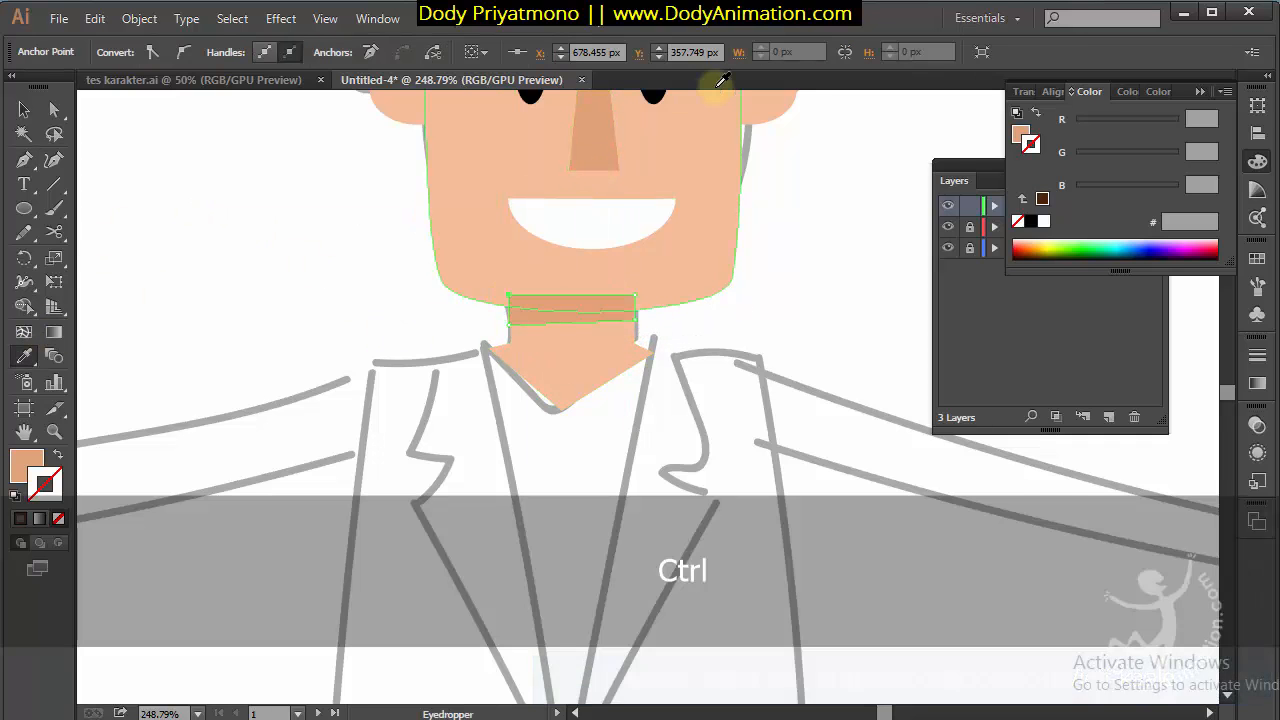
Arrange the neck shadow strip so it sits behind the face but in front of the neck
key(ctrl+bracketleft)
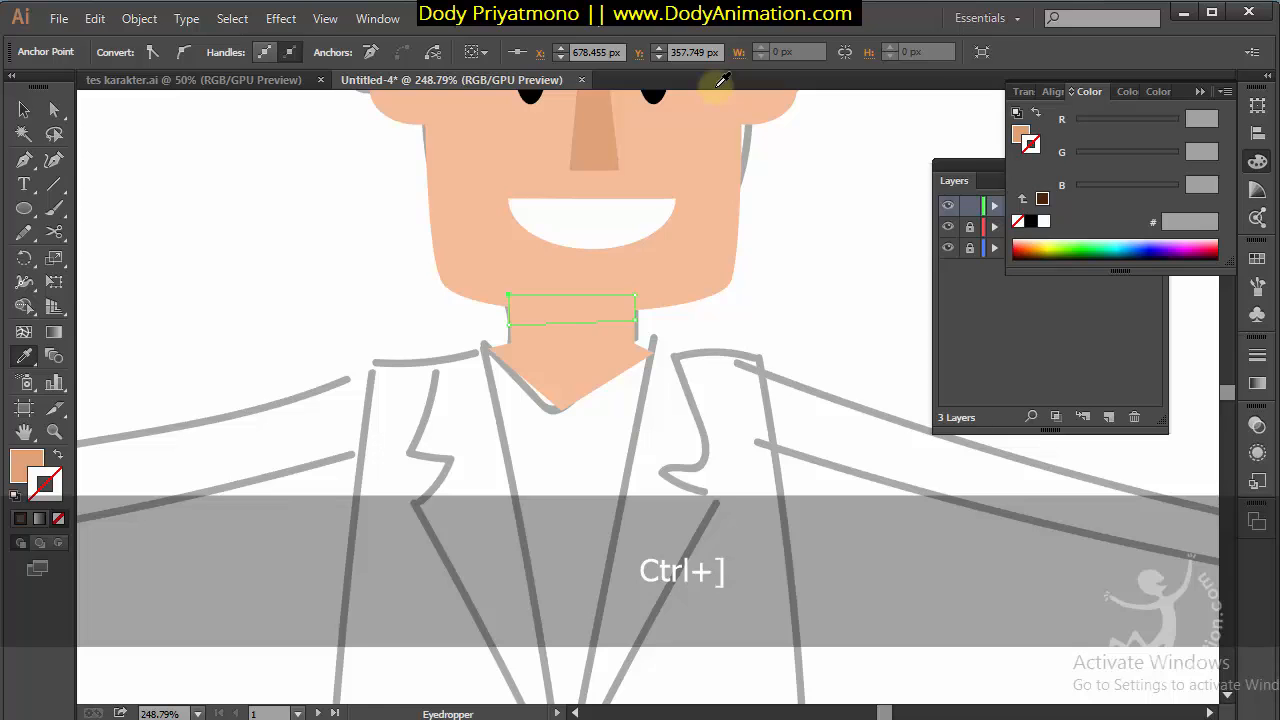
click(54, 109)
click(636, 333)
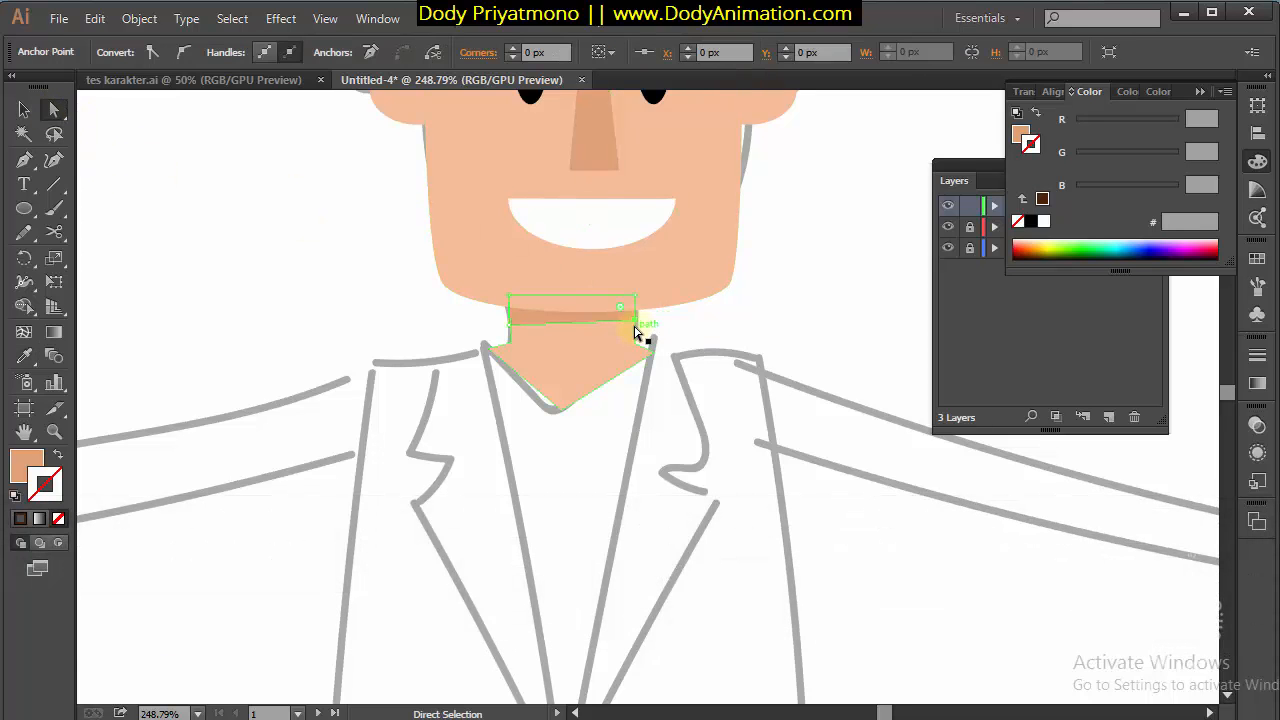
Trace the shirt with the Pen tool along the V neckline and collar points down to where the jacket lapels meet
drag(636, 333, 694, 329)
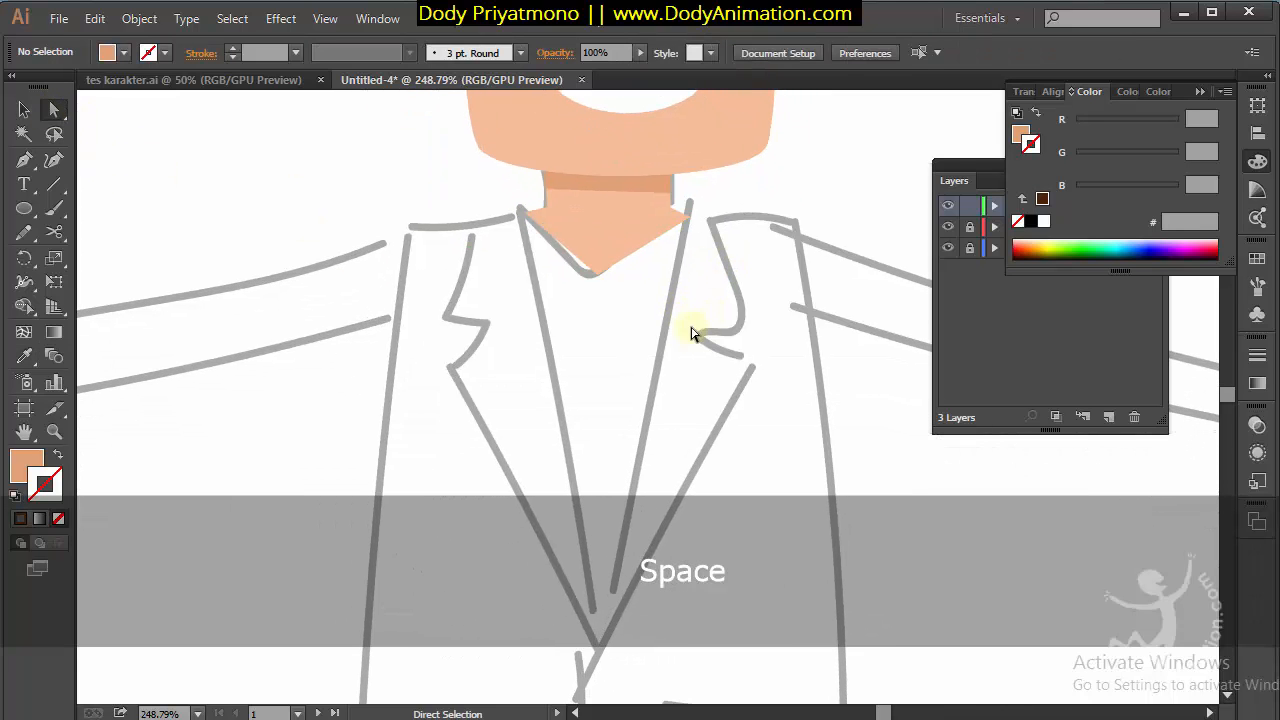
key(p)
click(518, 215)
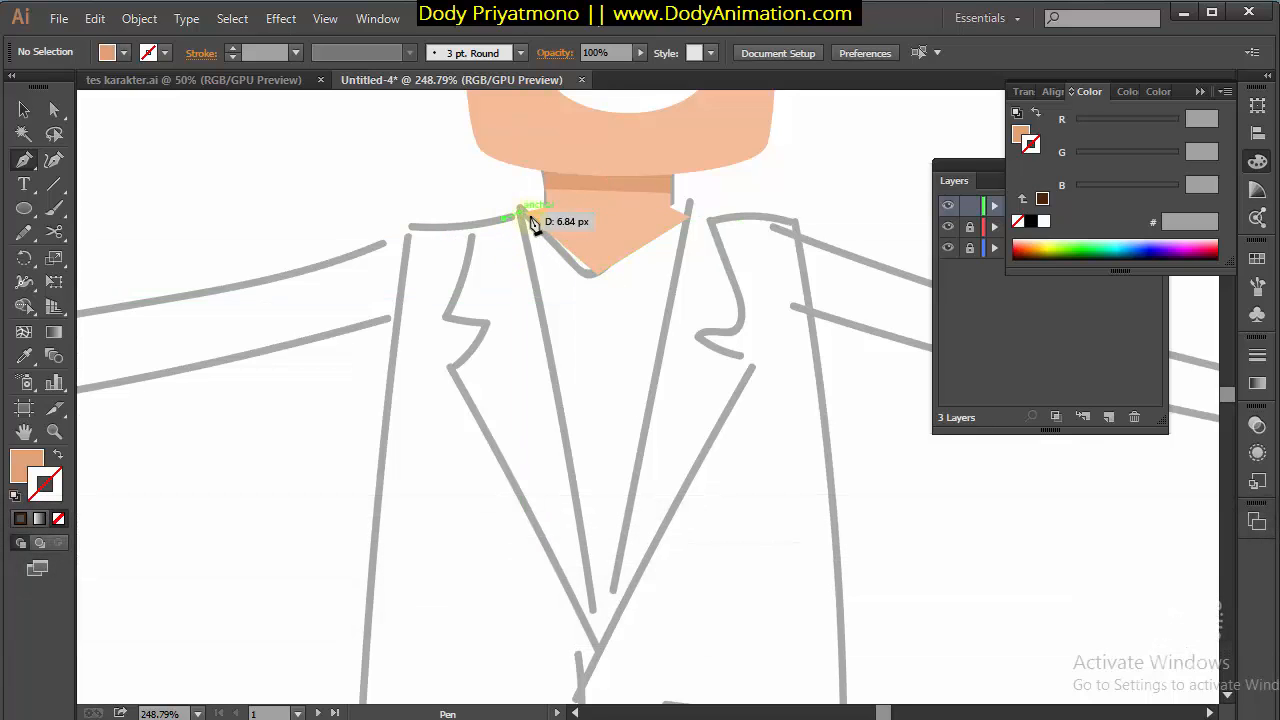
click(595, 272)
click(703, 218)
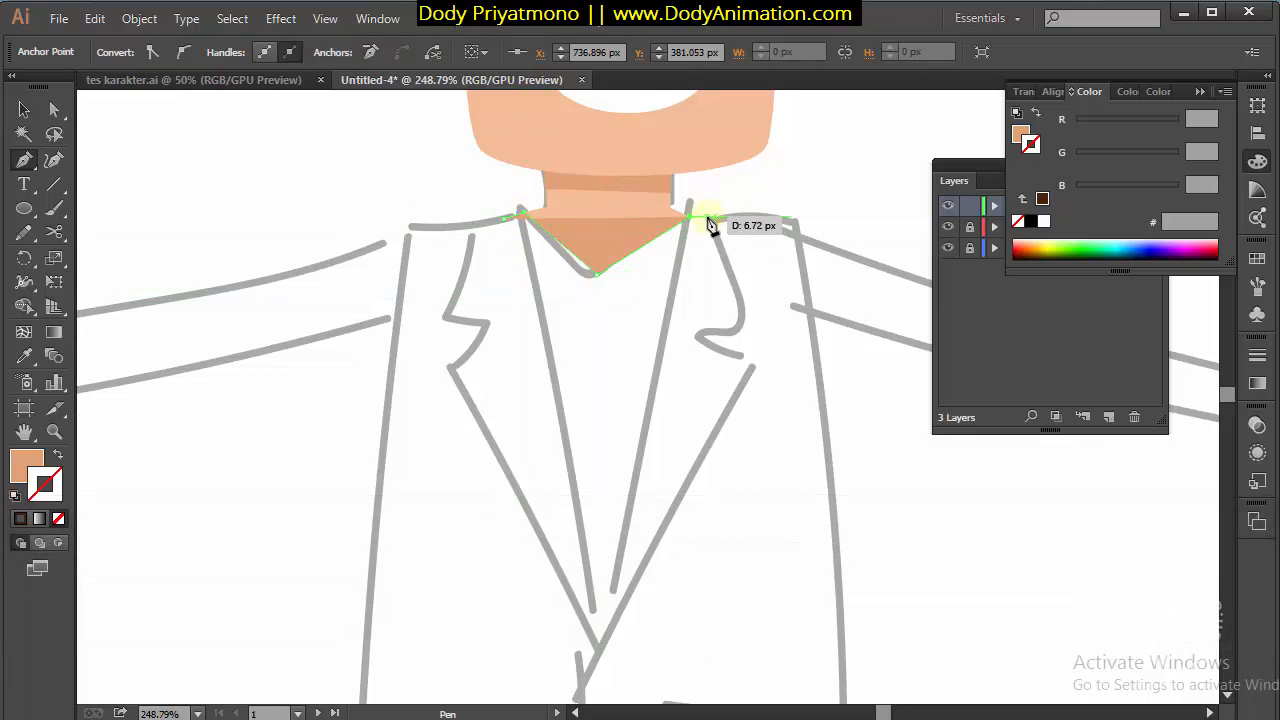
click(597, 648)
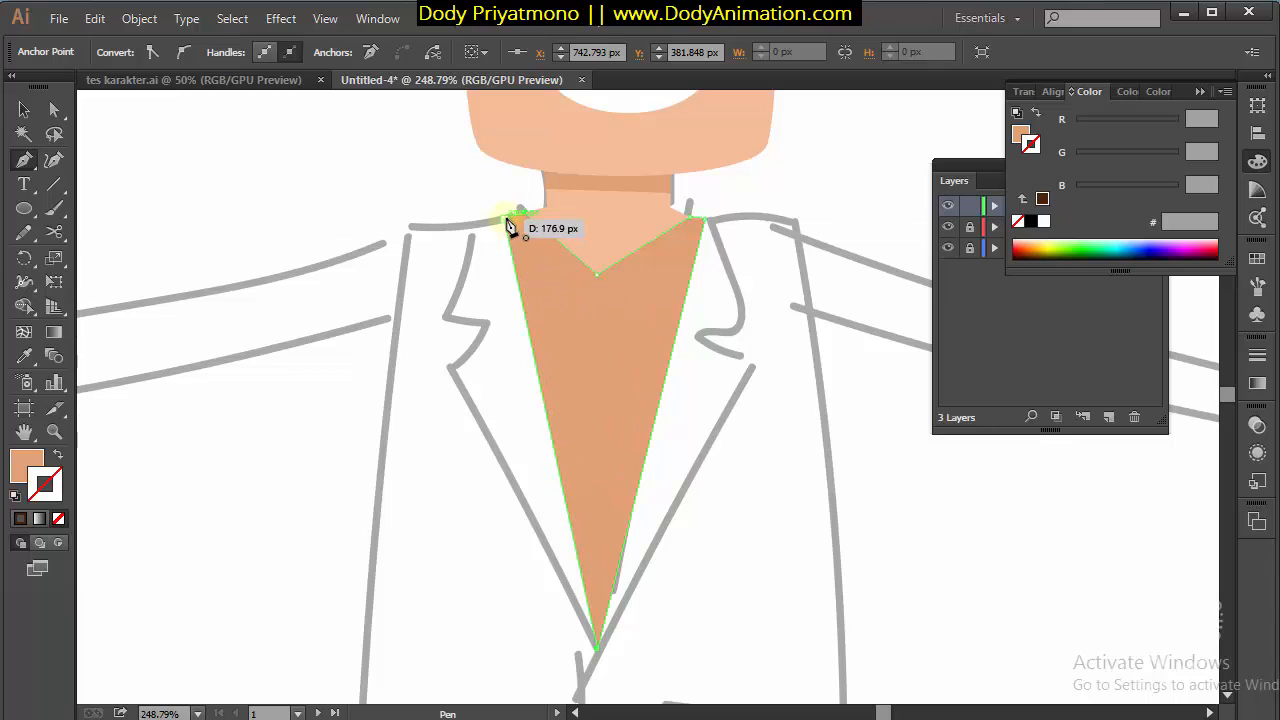
Set the shirt's fill colour to off-white F9F9F9 and deselect it
double_click(35, 458)
drag(200, 245, 103, 163)
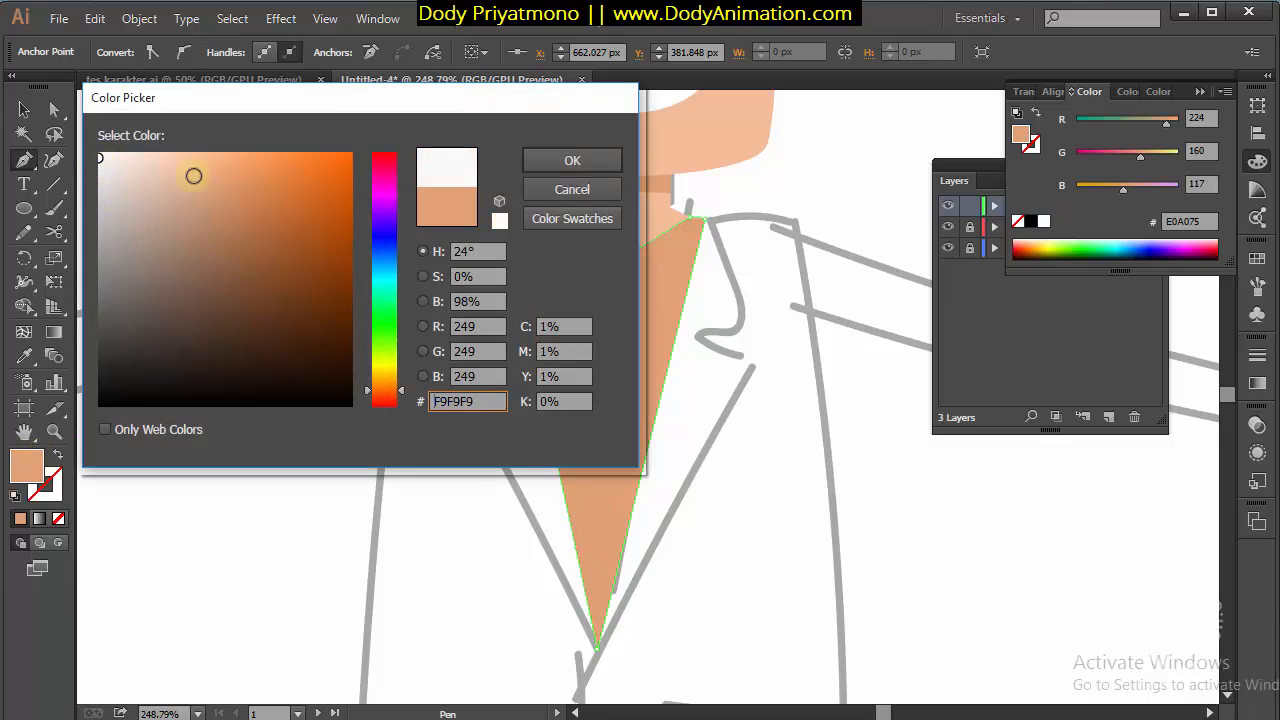
click(571, 160)
click(36, 112)
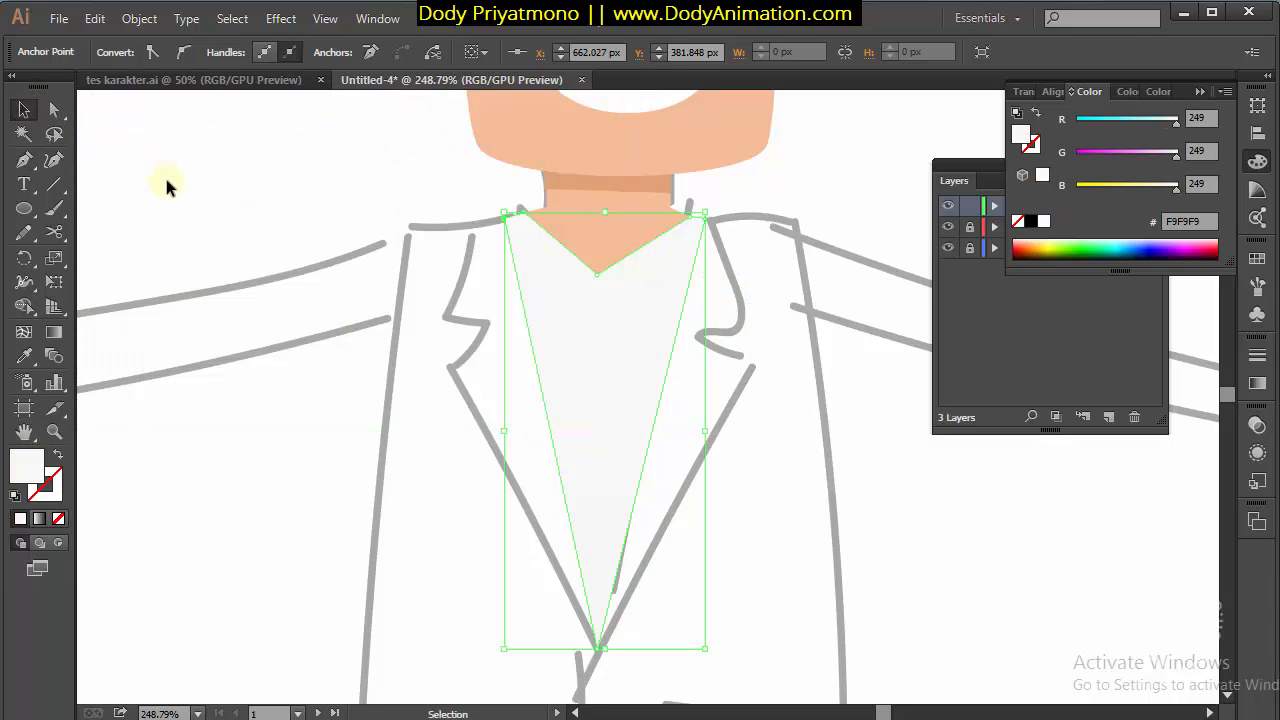
click(166, 179)
Draw a closed kite-shaped panel on the shirt from just below the neckline down to where the lapels meet
drag(595, 363, 623, 343)
click(24, 159)
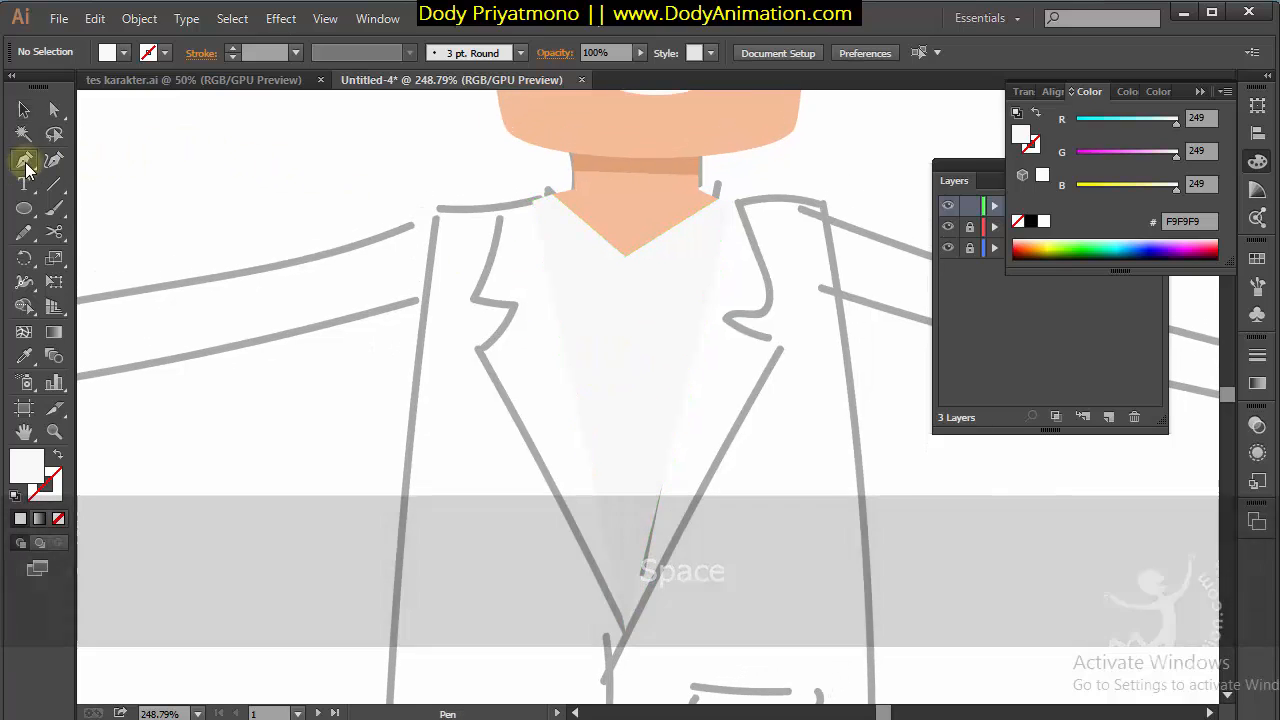
click(624, 262)
click(555, 310)
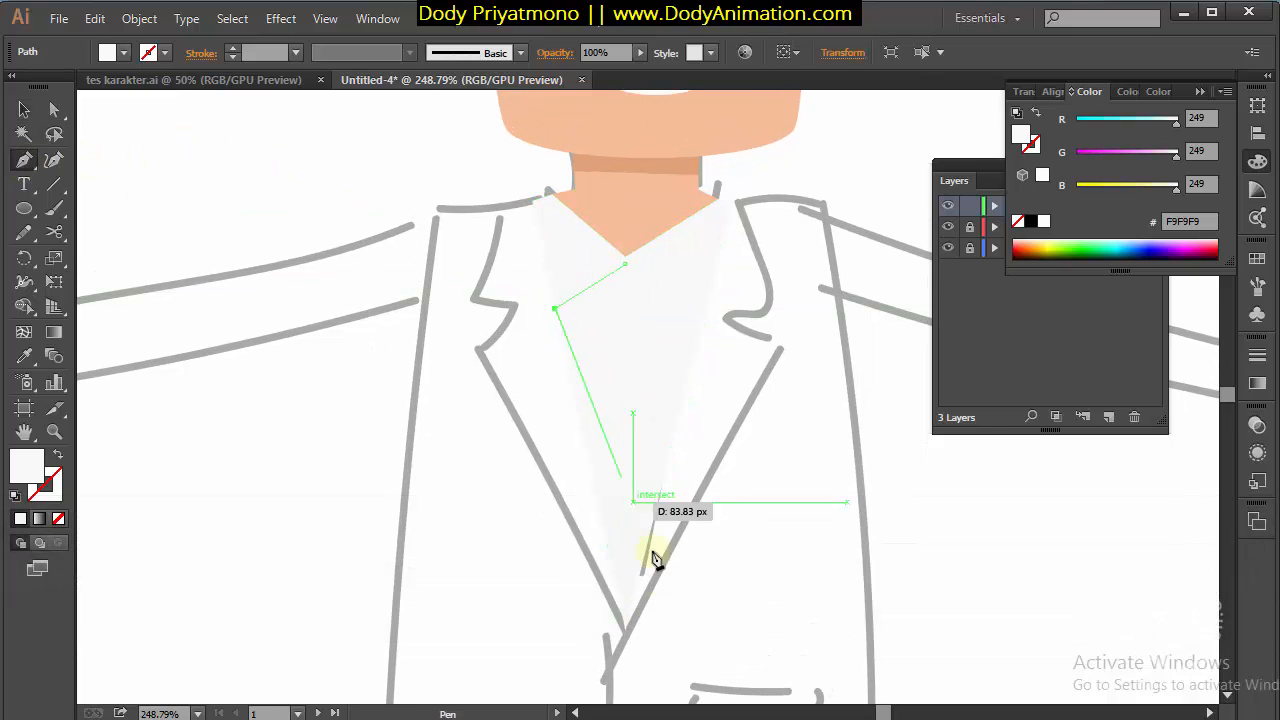
click(706, 310)
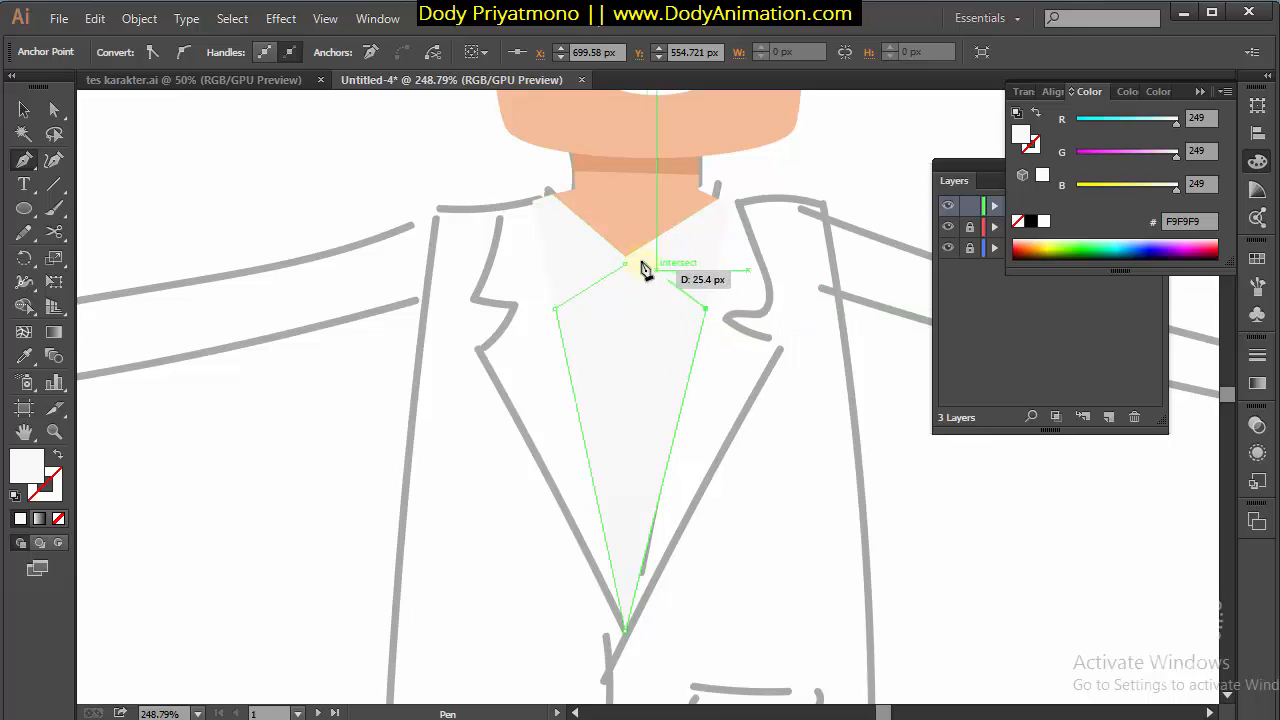
click(624, 263)
Set the kite-shaped shirt panel's fill colour to gray CCCCCC and deselect it
double_click(30, 466)
text(cccccc)
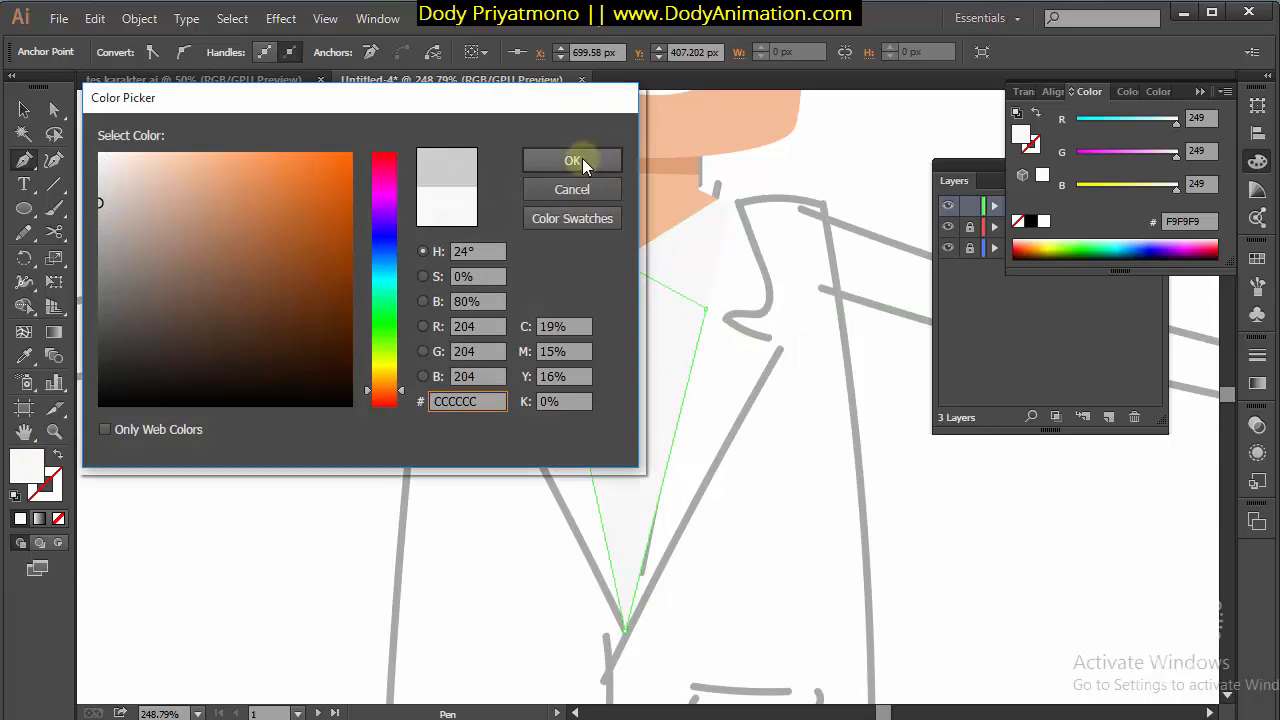
click(573, 160)
key(ctrl+z)
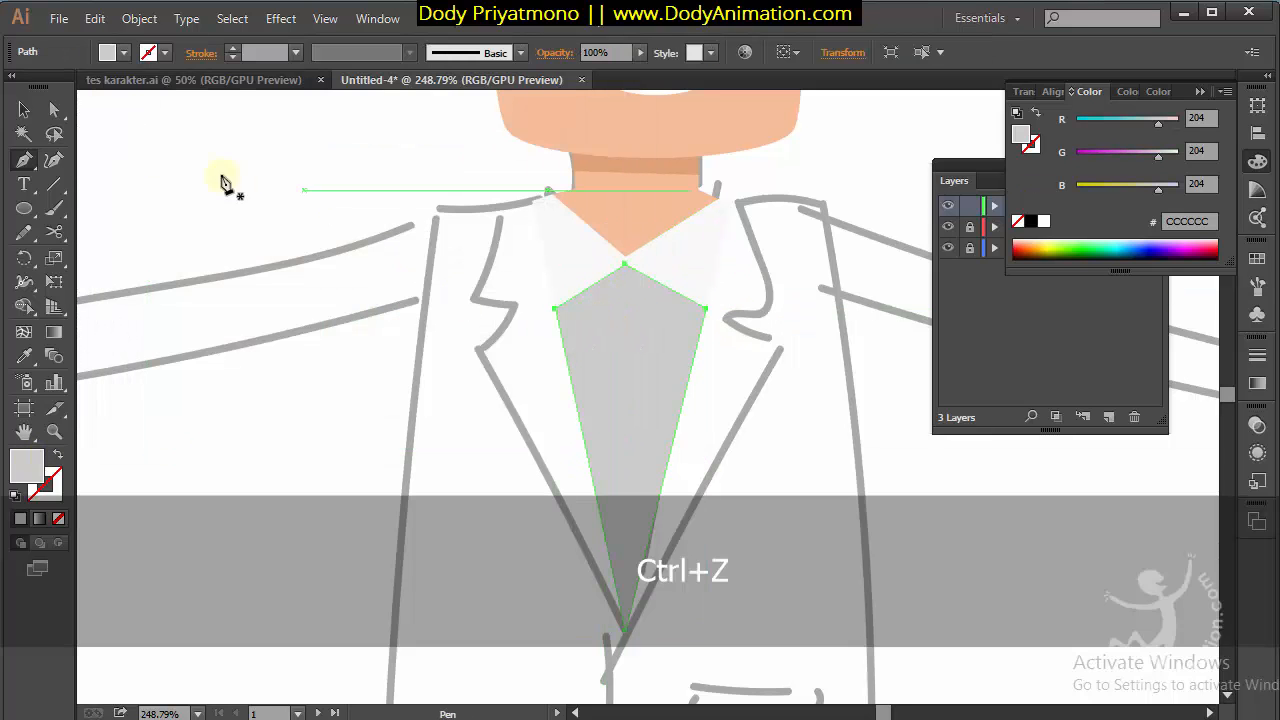
key(v)
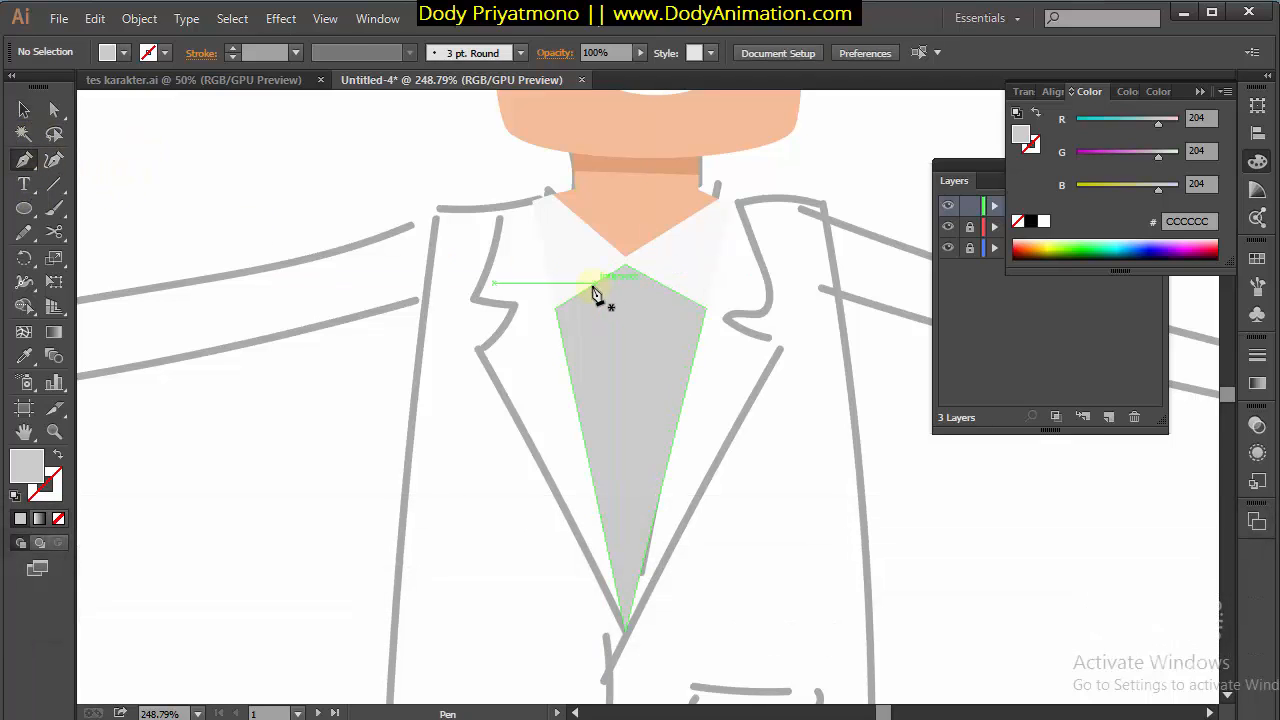
Draw a closed necktie shape with a knot over the gray shirt panel and adjust its anchors to narrow it below the knot
drag(668, 291, 668, 322)
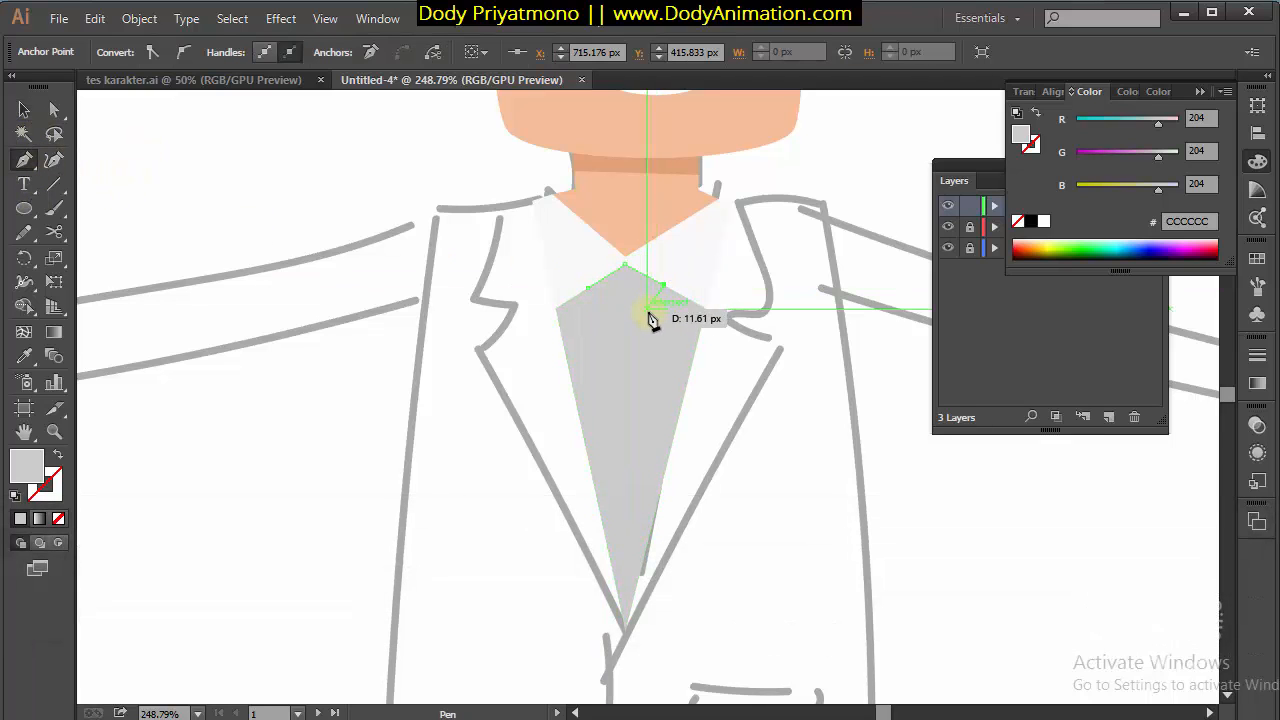
click(667, 458)
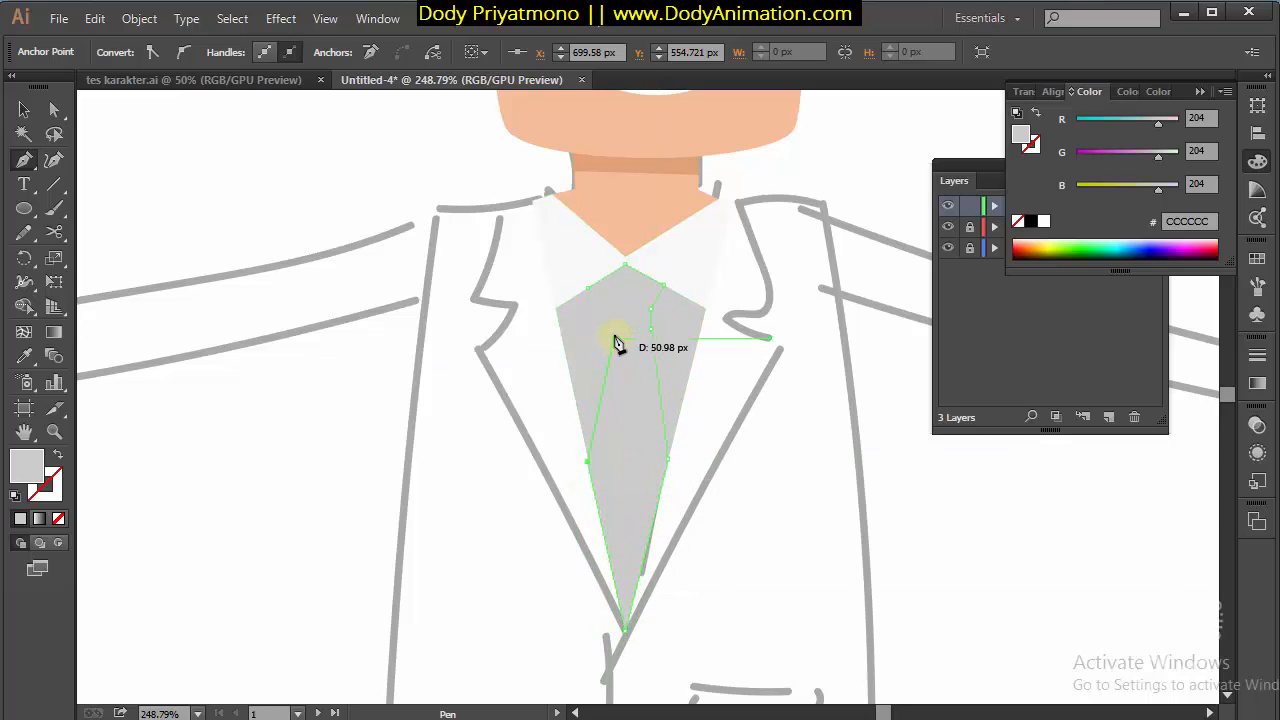
key(a)
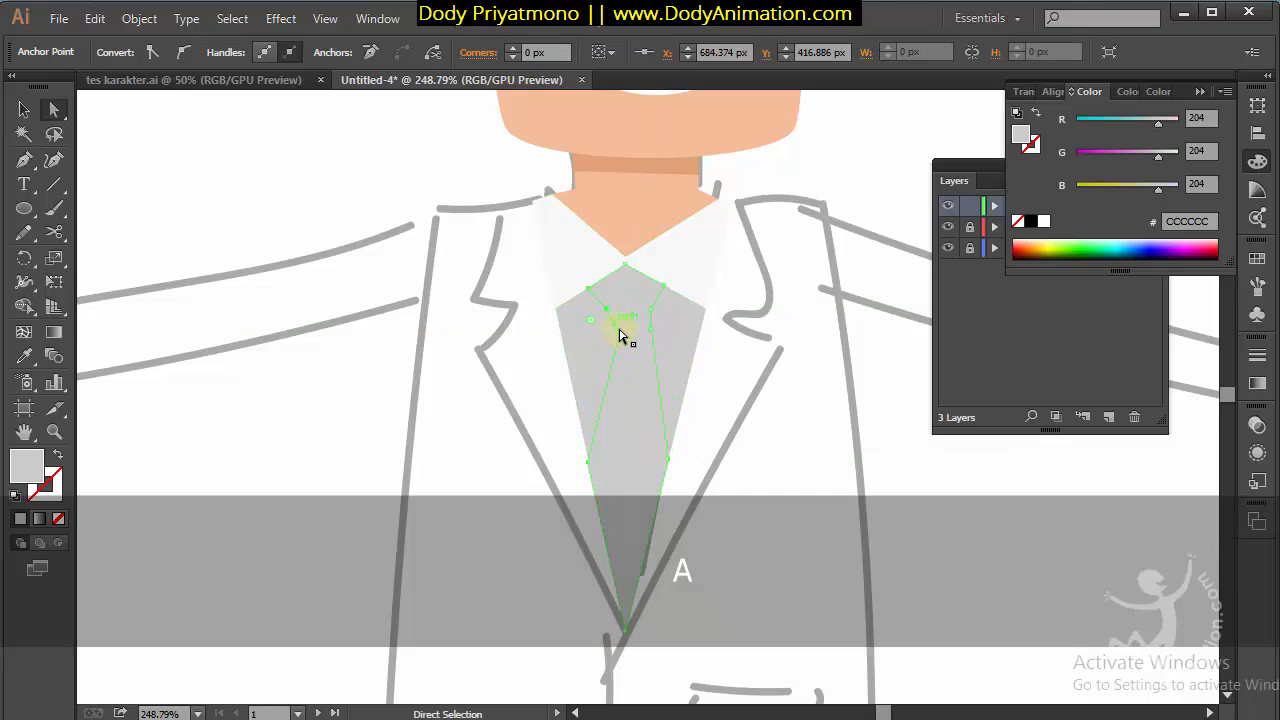
drag(620, 336, 646, 317)
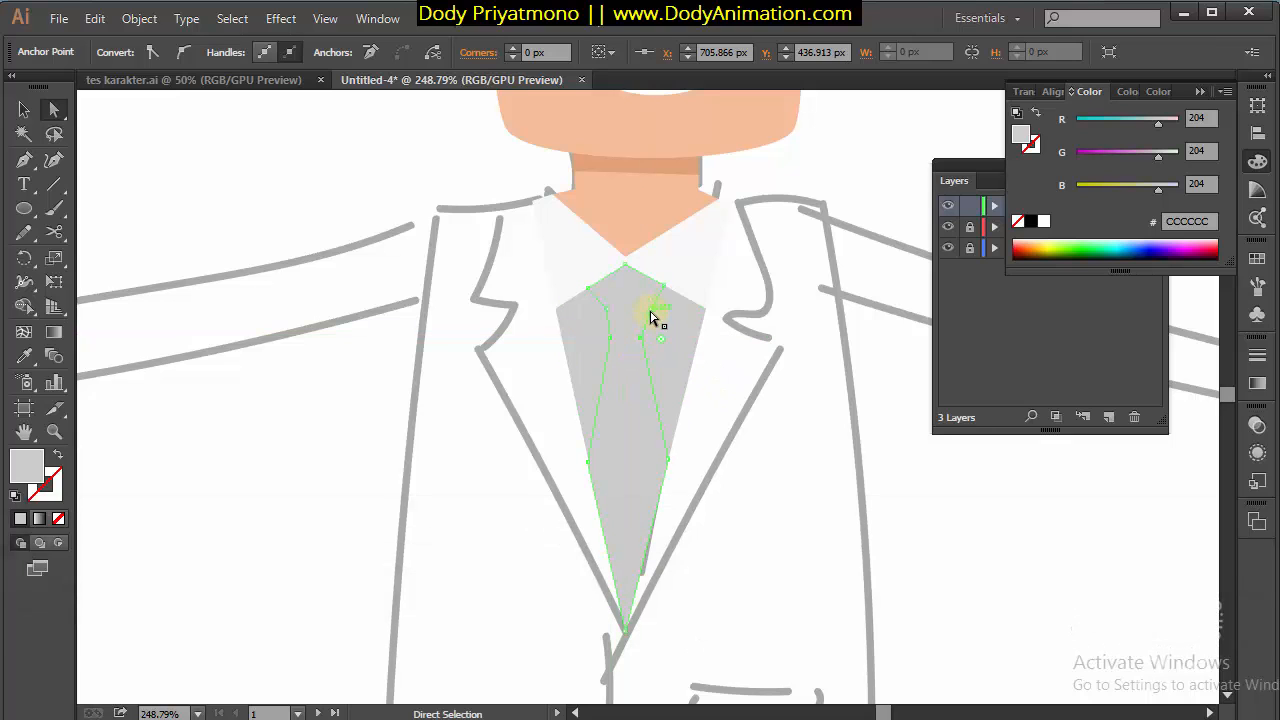
key(v)
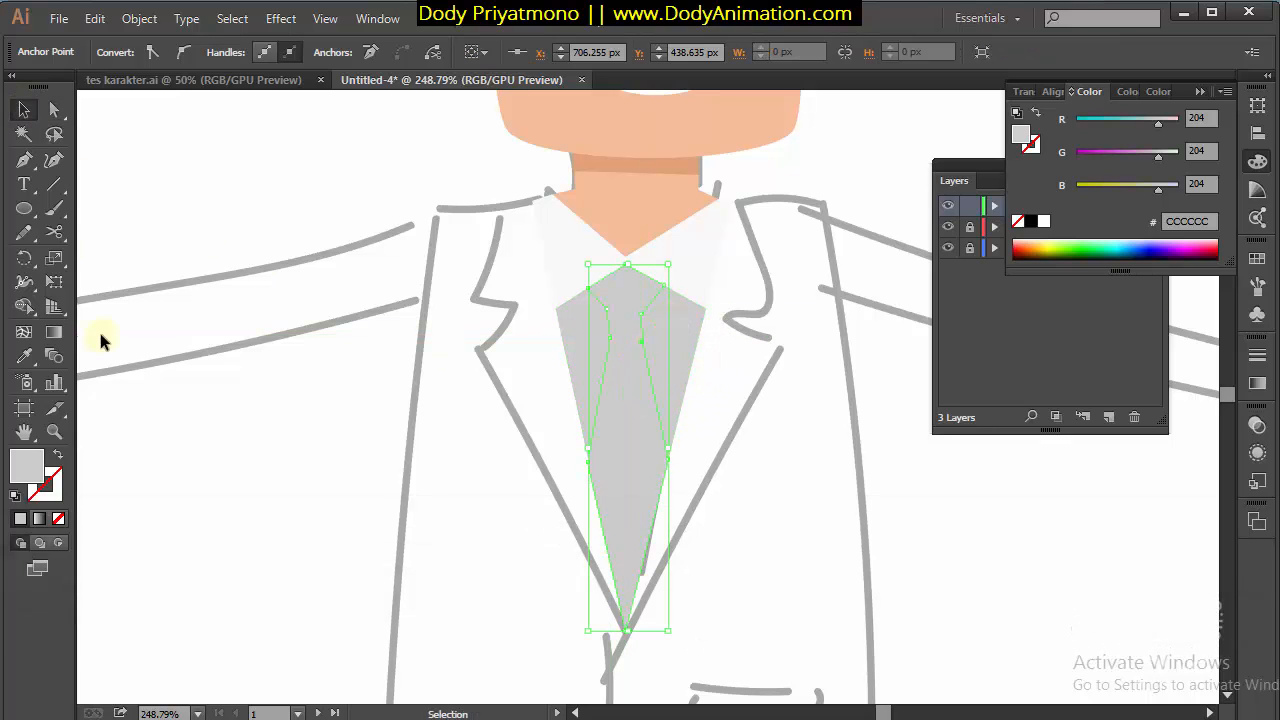
Set the necktie's fill colour to yellow F9F578 and deselect it
double_click(27, 465)
click(388, 366)
click(240, 155)
click(572, 160)
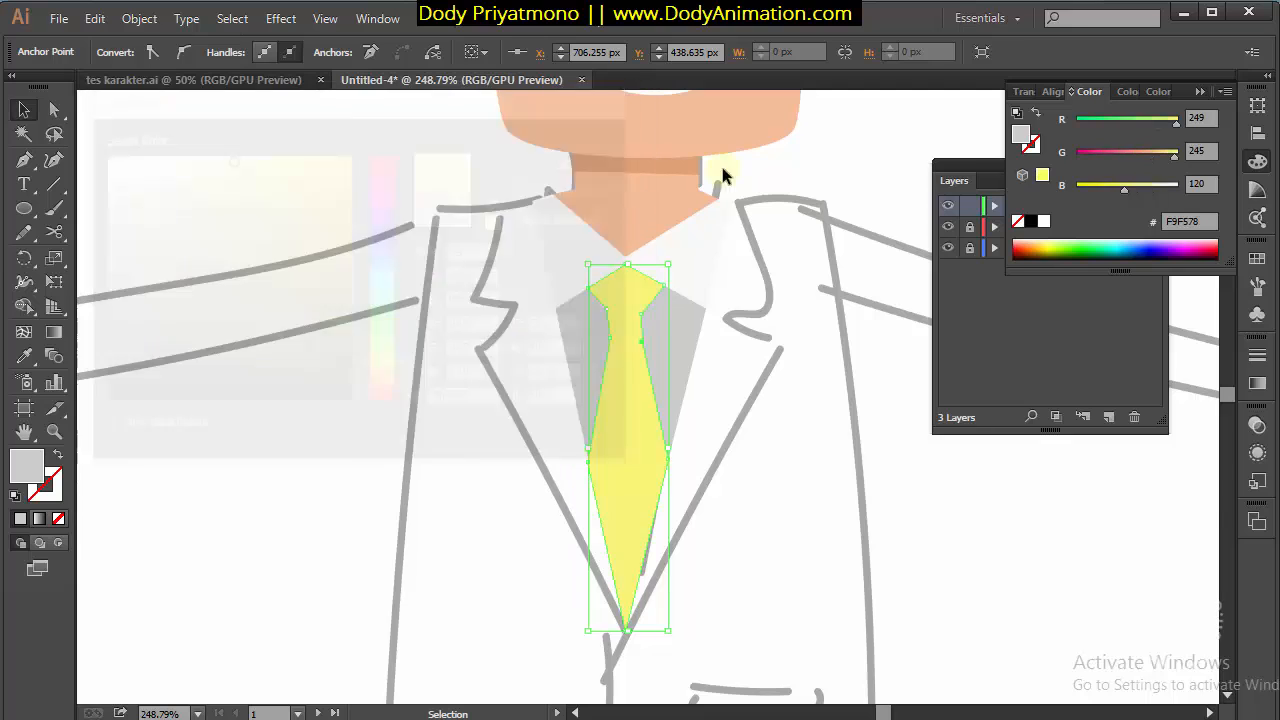
click(720, 240)
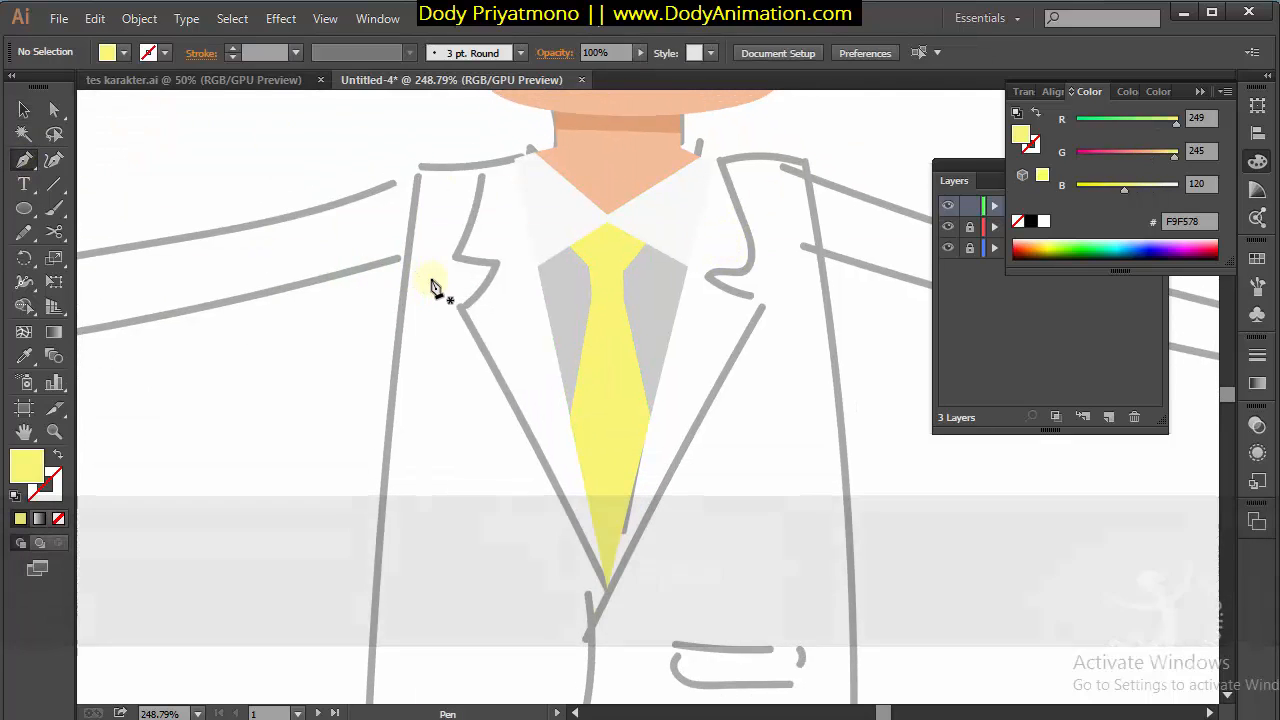
Draw a closed jacket body from the shoulders to the sketched hem, with a V-shaped opening reaching the necktie's tip
click(420, 181)
key(space)
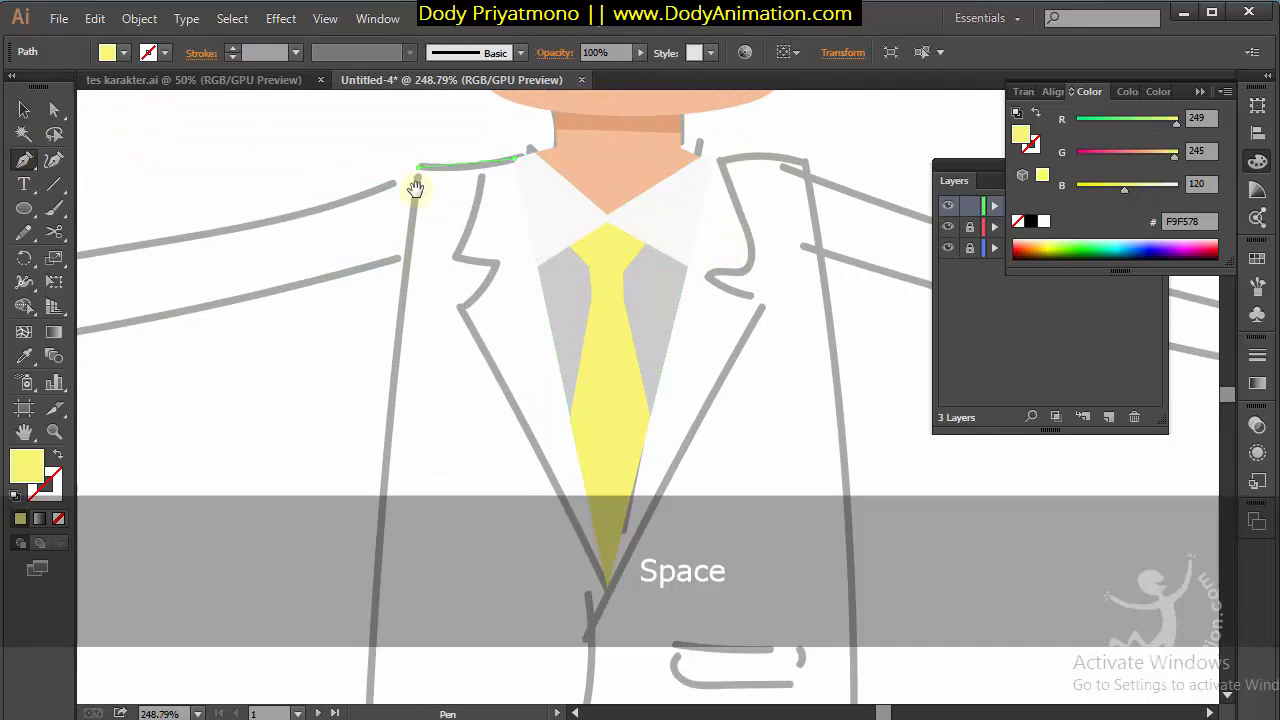
drag(410, 414, 440, 200)
drag(400, 558, 484, 571)
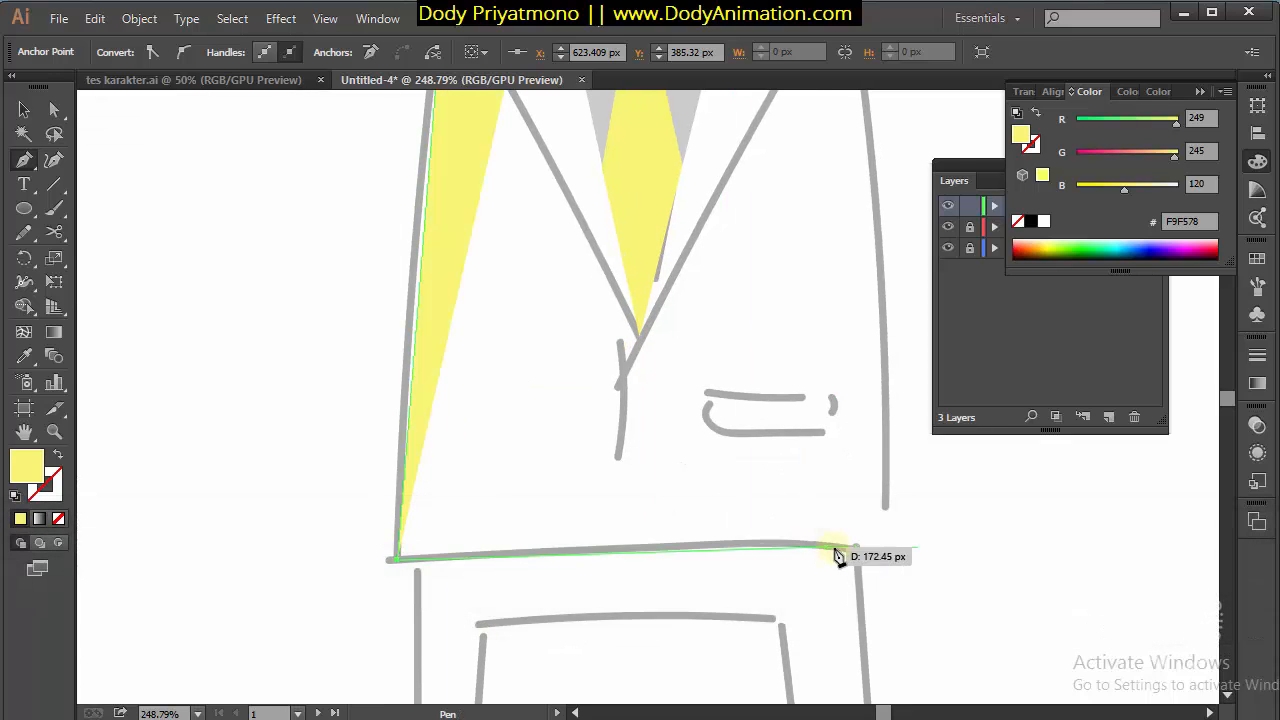
click(889, 558)
key(space)
drag(884, 286, 836, 569)
click(789, 208)
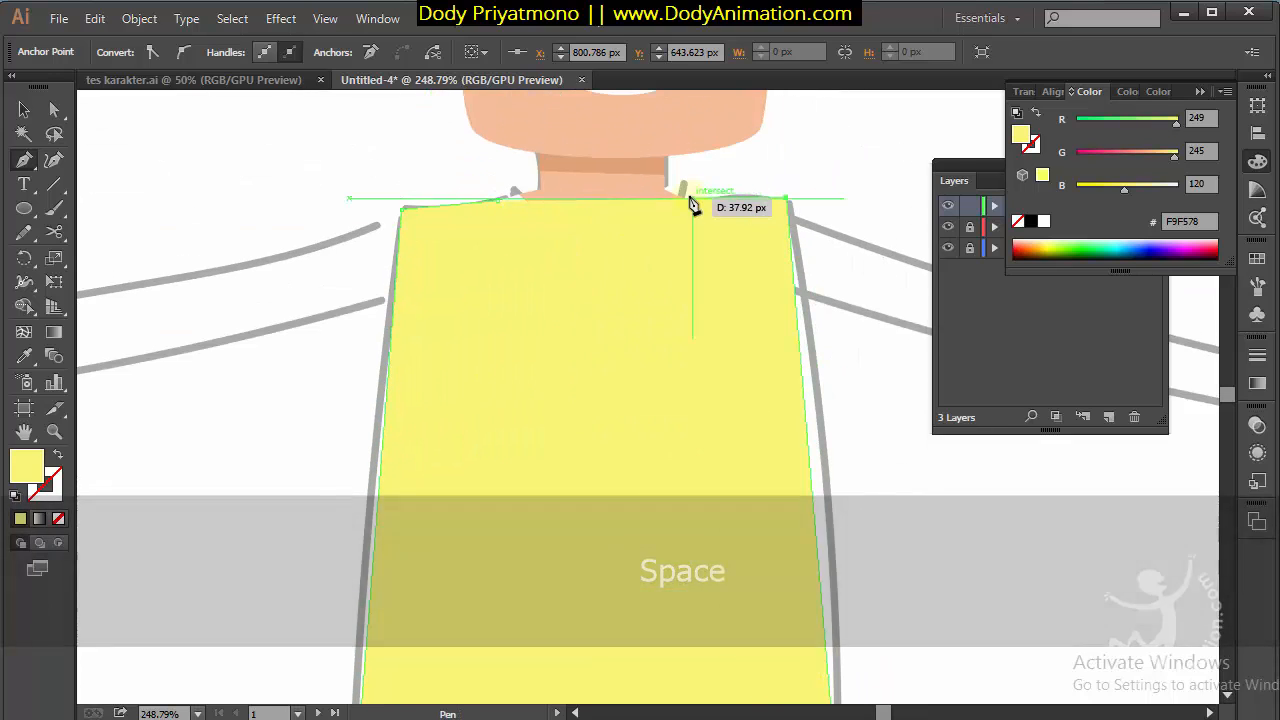
click(698, 200)
key(ctrl+y)
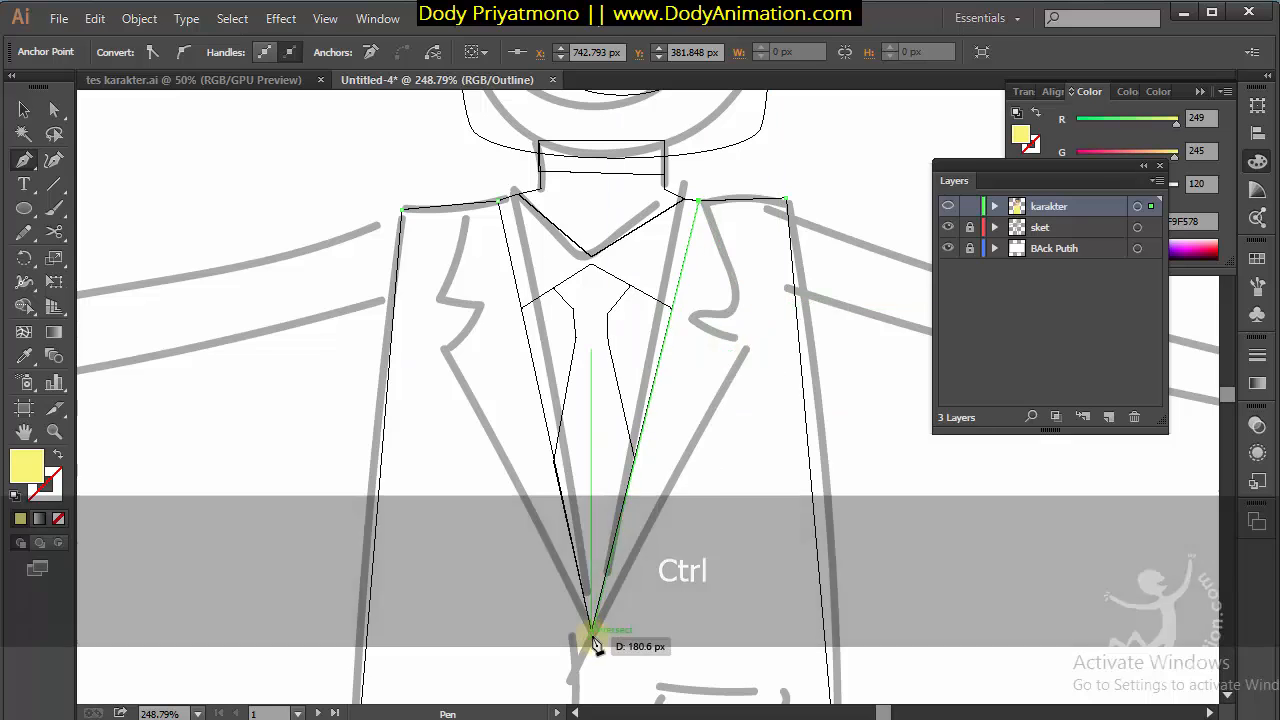
click(590, 630)
click(498, 200)
key(ctrl+y)
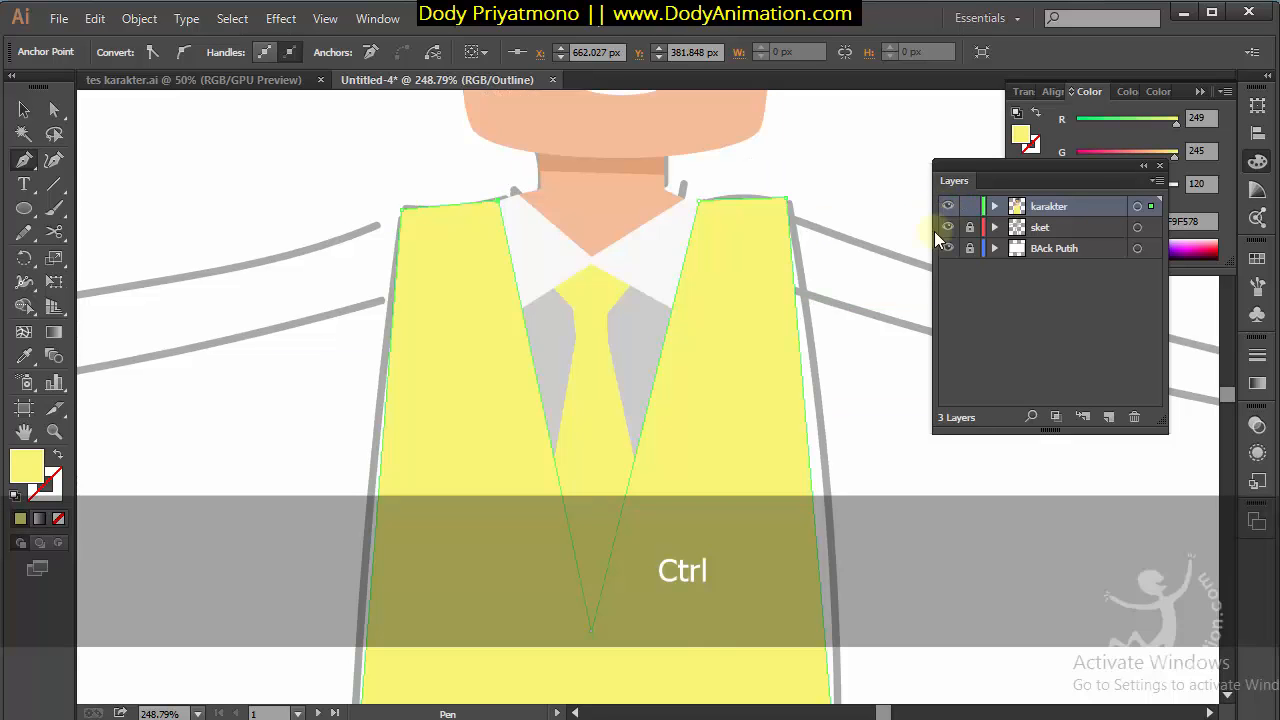
Set the jacket body's fill colour to near-black 191919 and deselect it
double_click(27, 465)
click(143, 361)
click(100, 381)
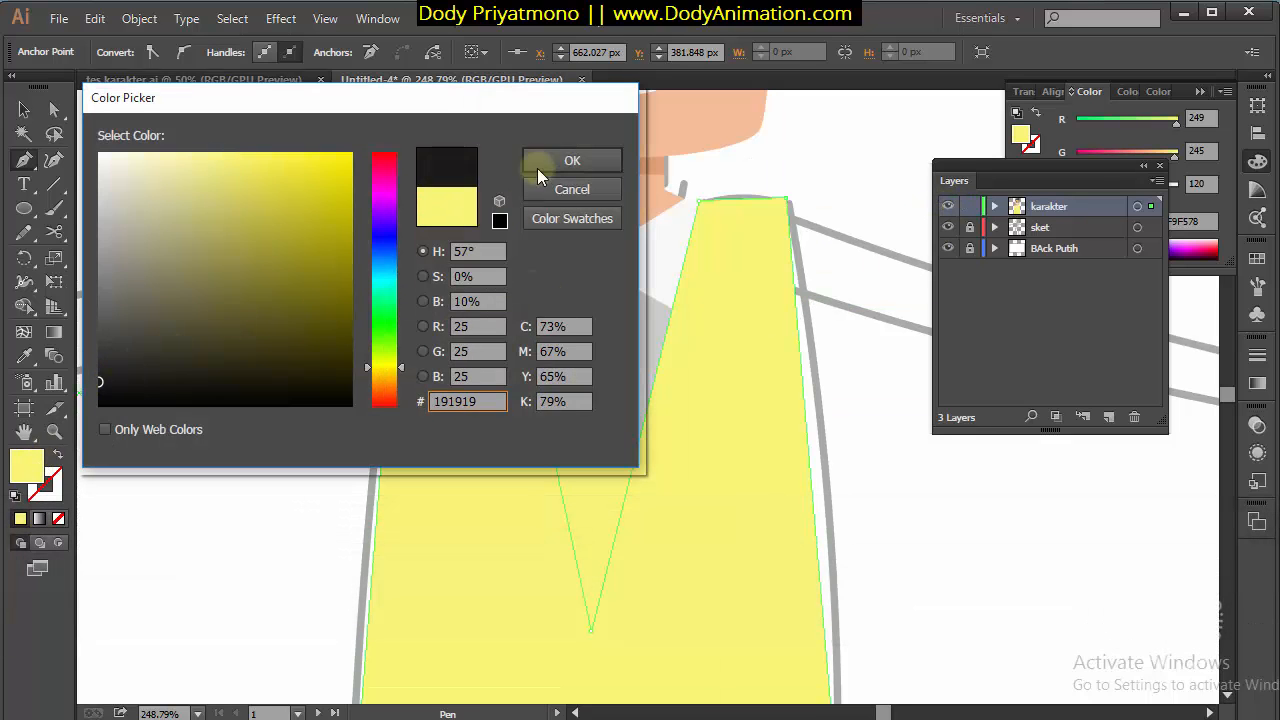
click(569, 160)
key(z)
drag(763, 366, 752, 236)
key(a)
click(771, 291)
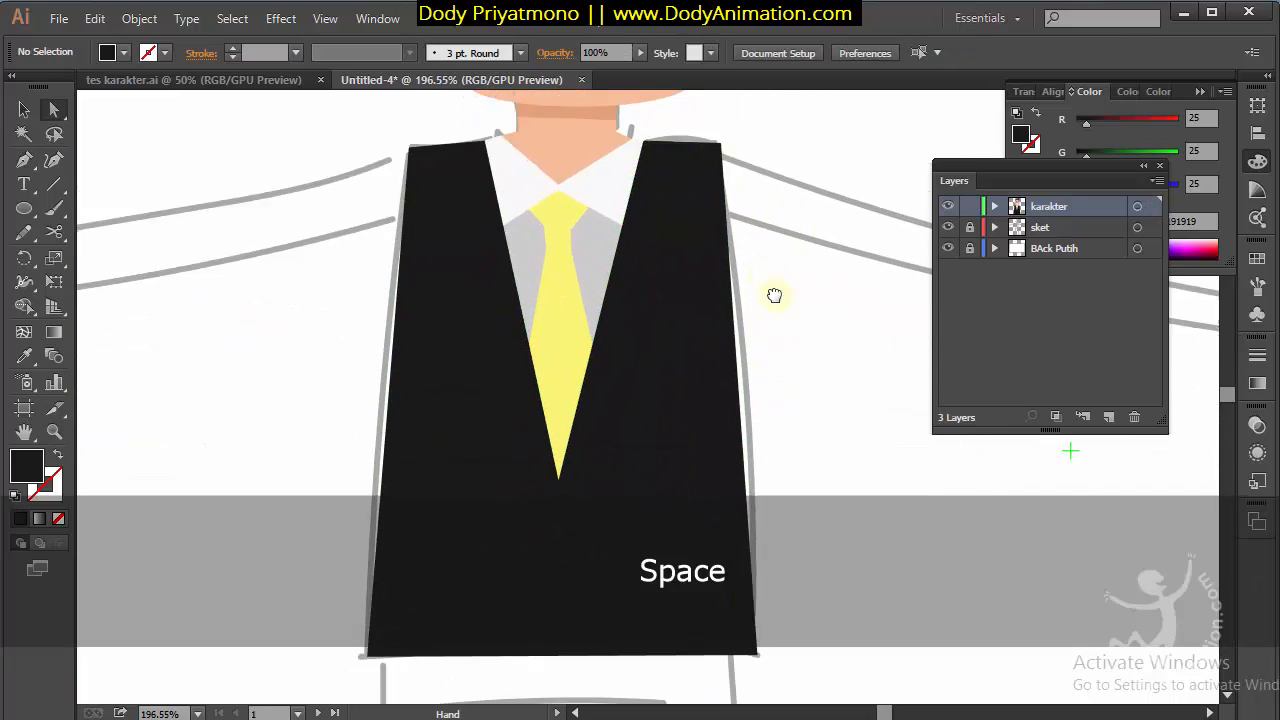
Trace the upper outer edge of the jacket's right-hand lapel, starting at the shirt collar and including the notch
scroll(780, 297, down, 5)
click(738, 420)
scroll(760, 425, up, 3)
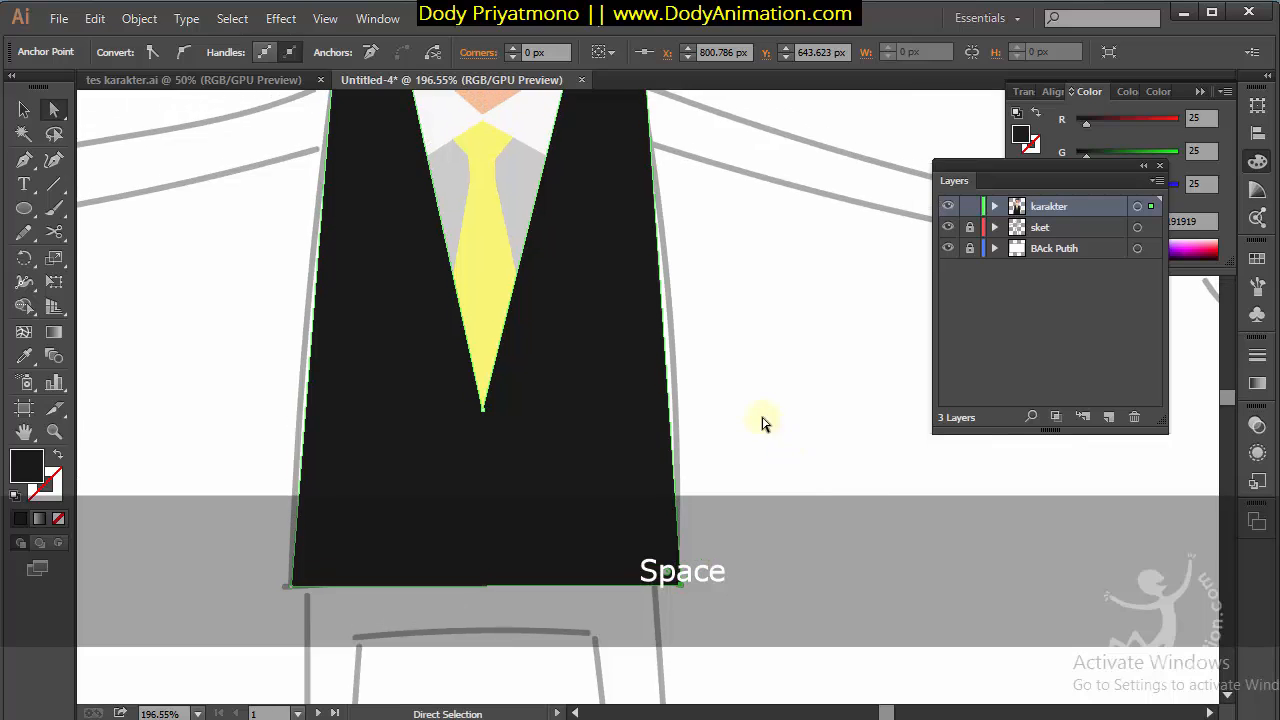
key(z)
drag(763, 423, 663, 409)
drag(489, 322, 646, 463)
key(space)
click(24, 158)
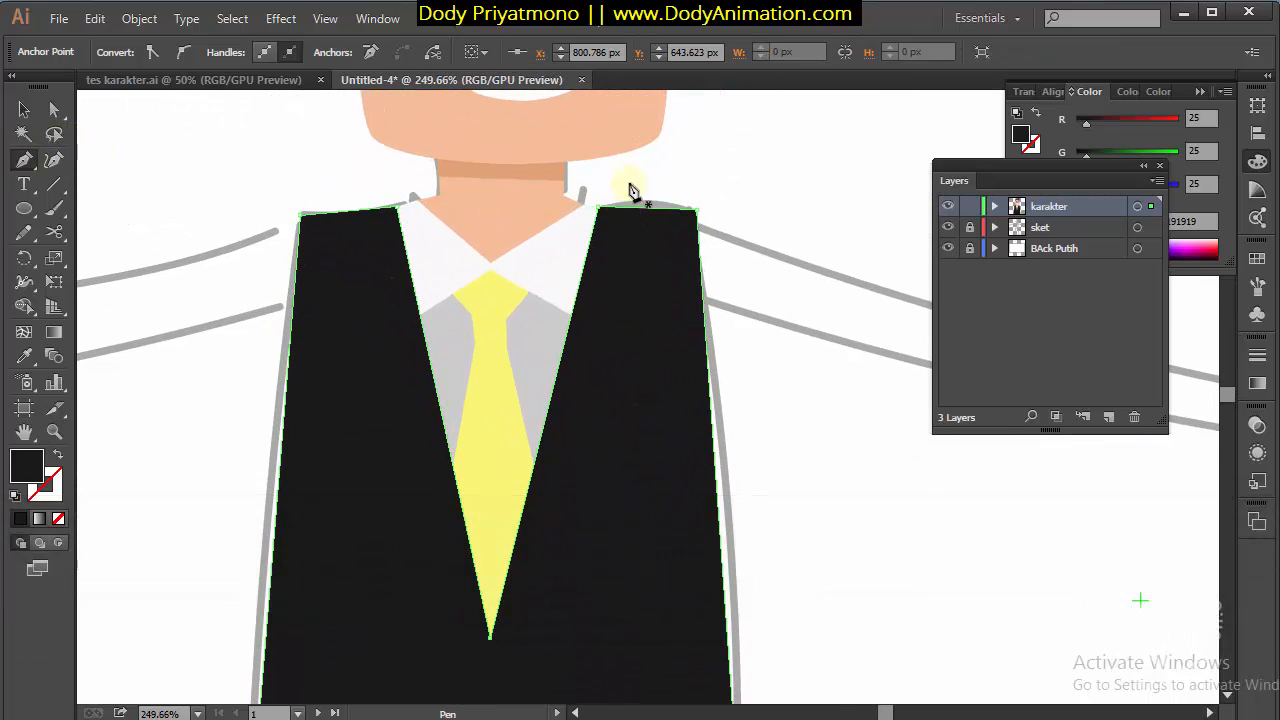
key(v)
click(429, 191)
click(597, 208)
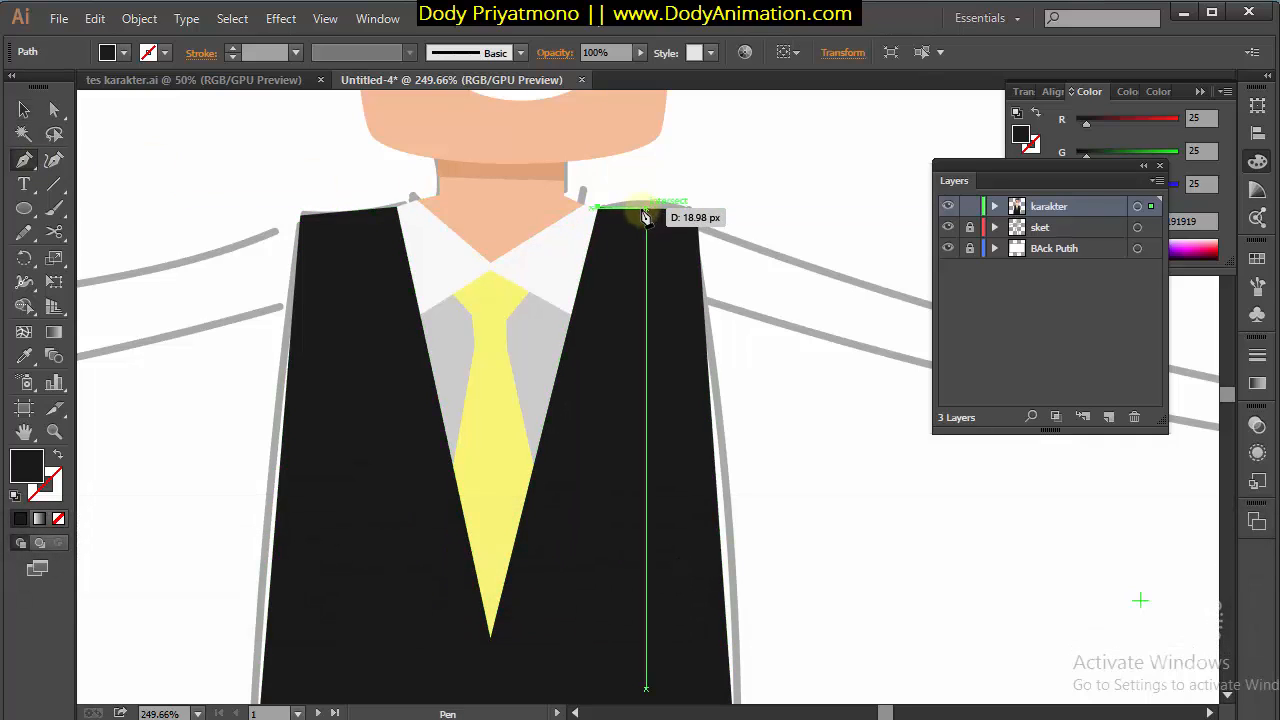
click(647, 208)
click(652, 265)
click(612, 290)
click(652, 363)
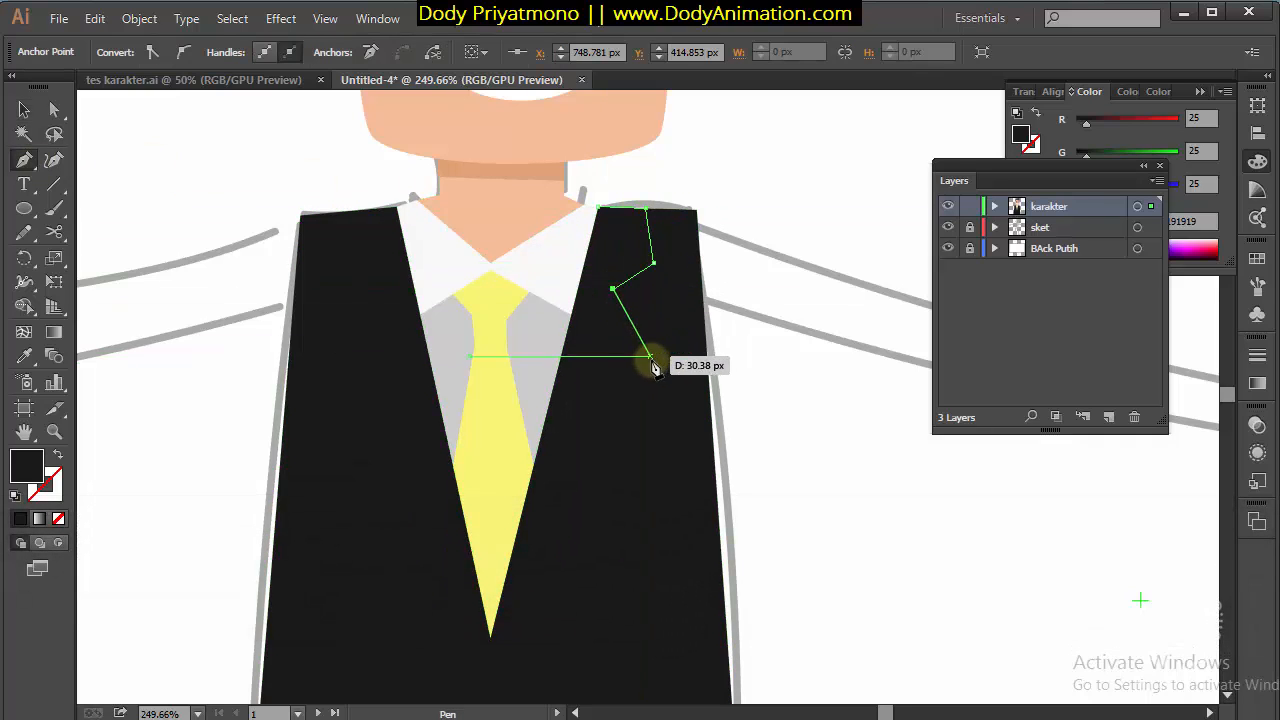
Continue the right-hand lapel outline to a point below the necktie's tip and close it along the V opening
key(space)
drag(540, 676, 557, 543)
click(500, 594)
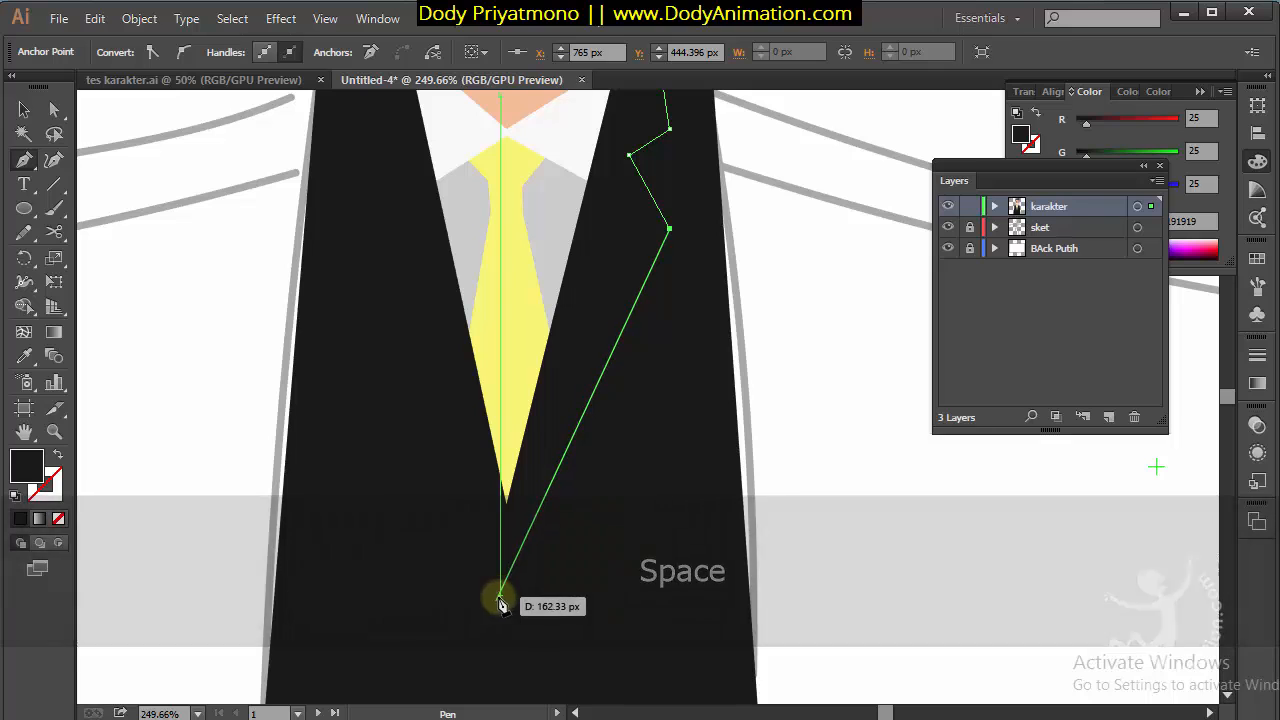
click(505, 503)
key(space)
drag(609, 268, 565, 457)
click(572, 264)
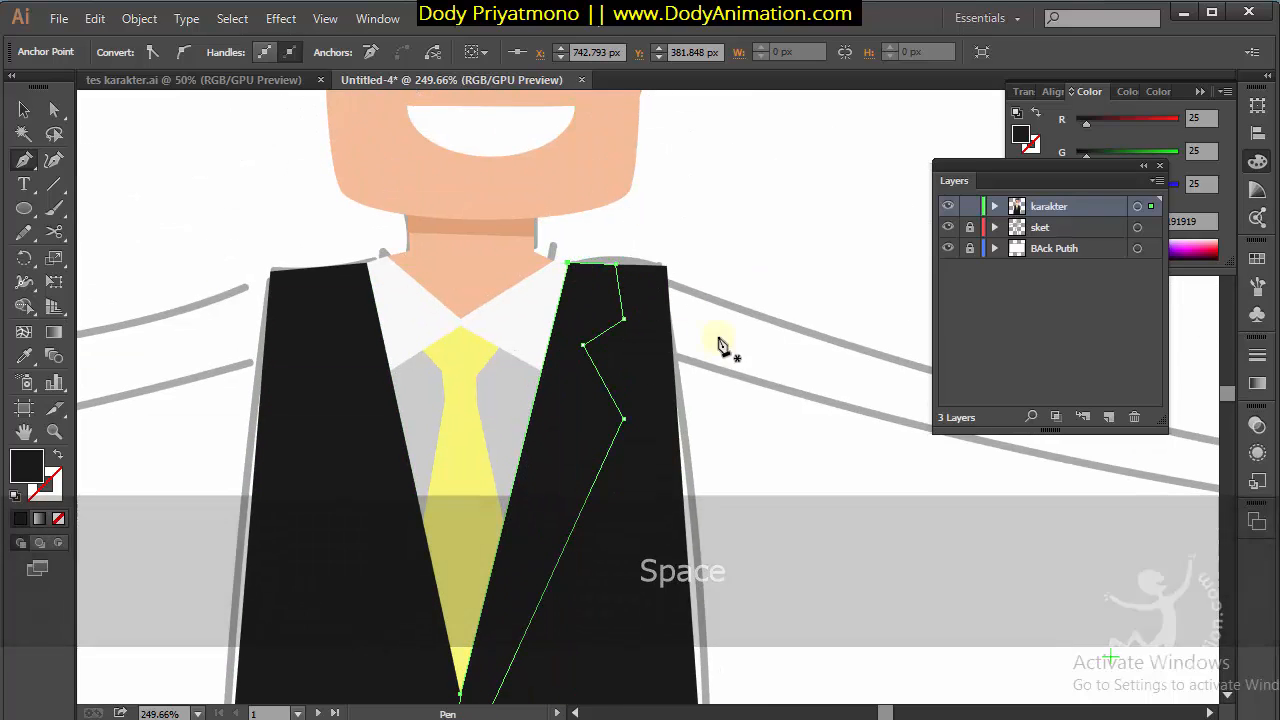
Set the right-hand lapel's fill colour to dark gray 353535
double_click(27, 465)
click(100, 363)
click(100, 353)
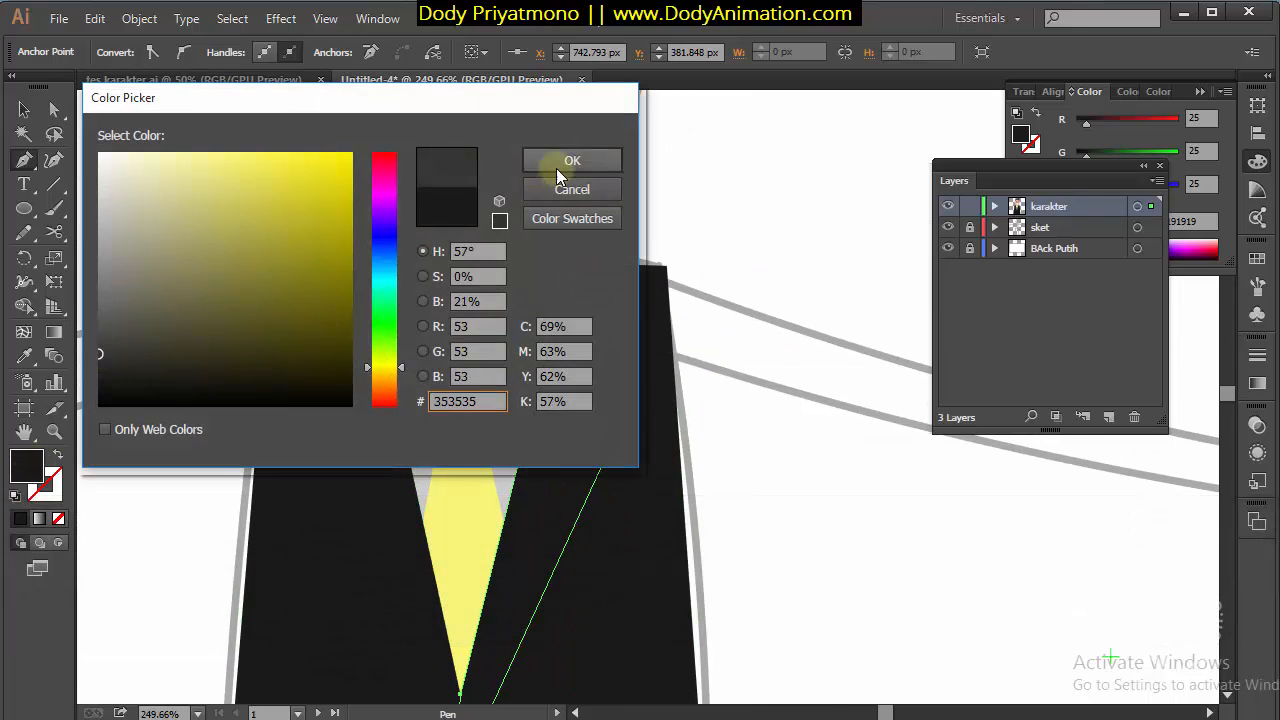
click(571, 161)
Move the right-hand lapel's top outer anchor inward and round the lapel's corners above and below the notch
click(54, 109)
key(space)
drag(700, 296, 731, 206)
click(646, 189)
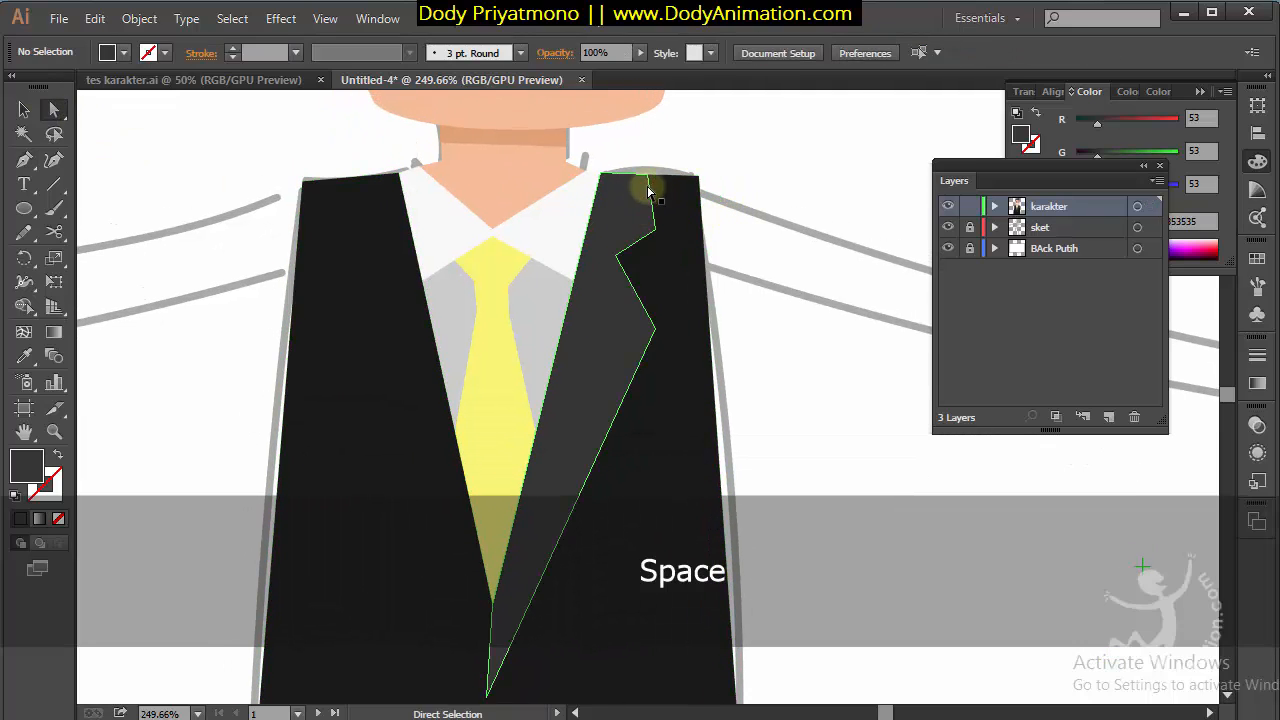
drag(646, 189, 668, 240)
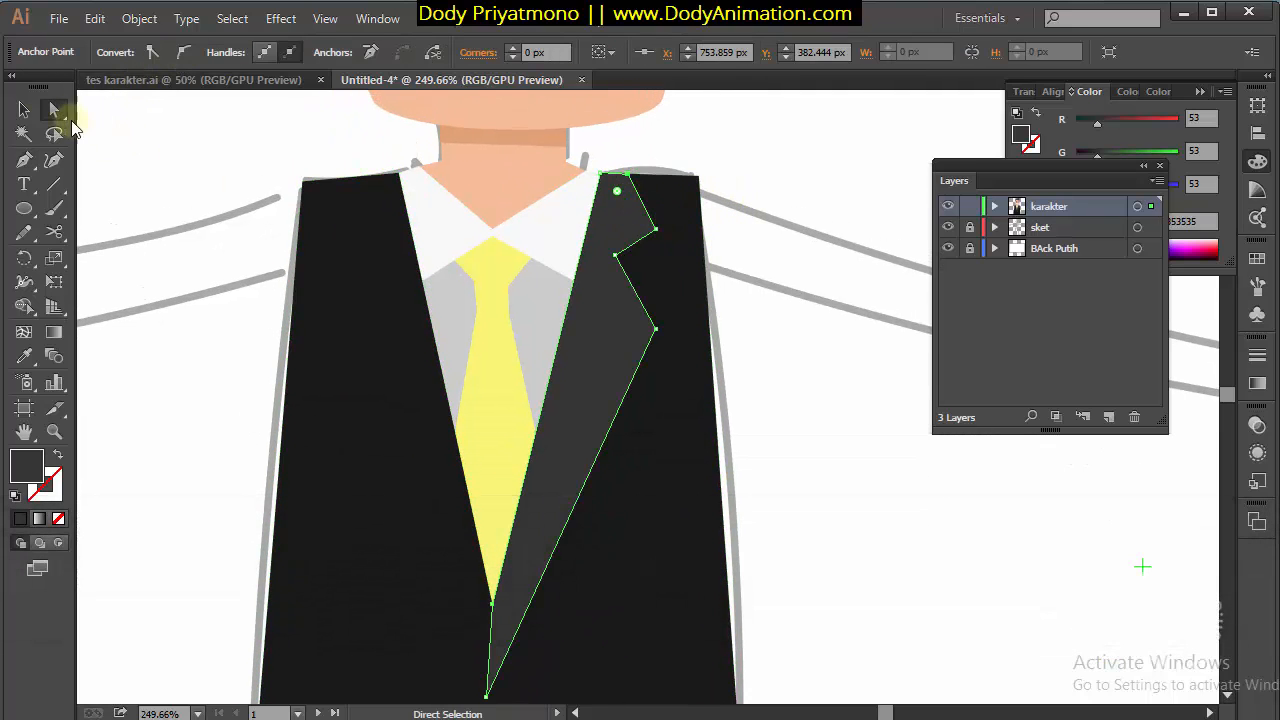
click(183, 51)
drag(684, 206, 652, 236)
click(183, 51)
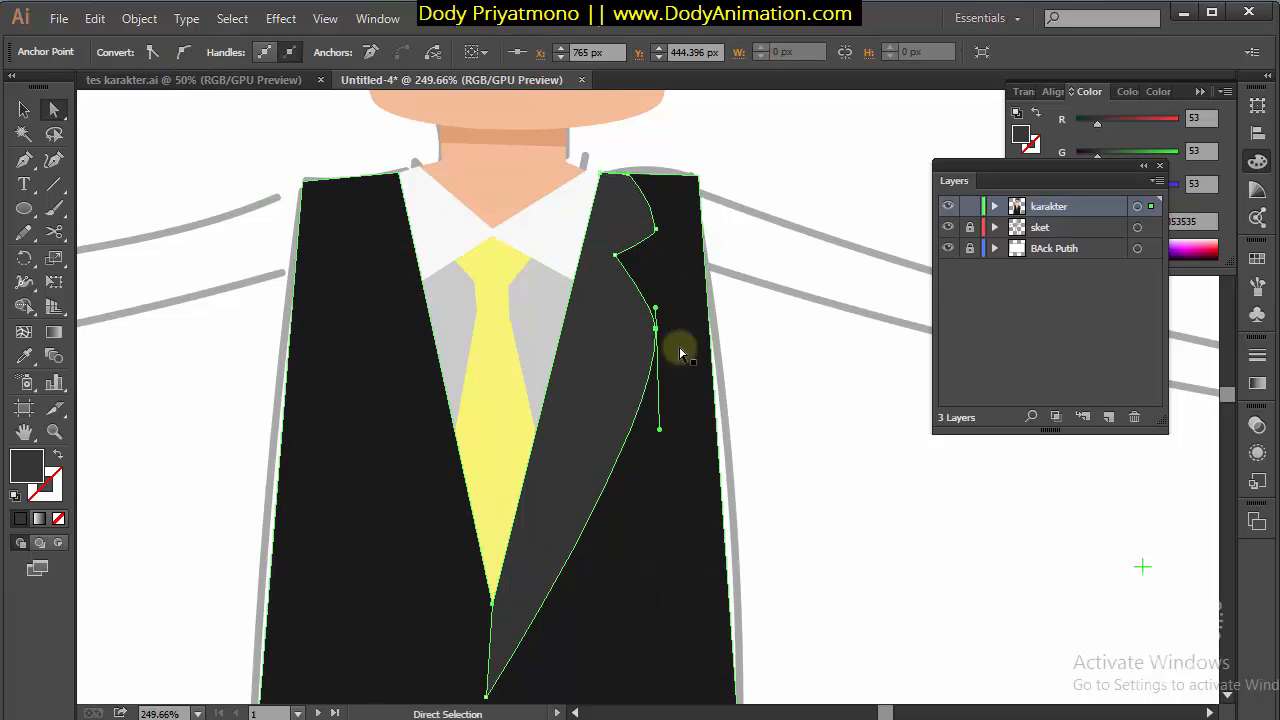
drag(657, 366, 657, 294)
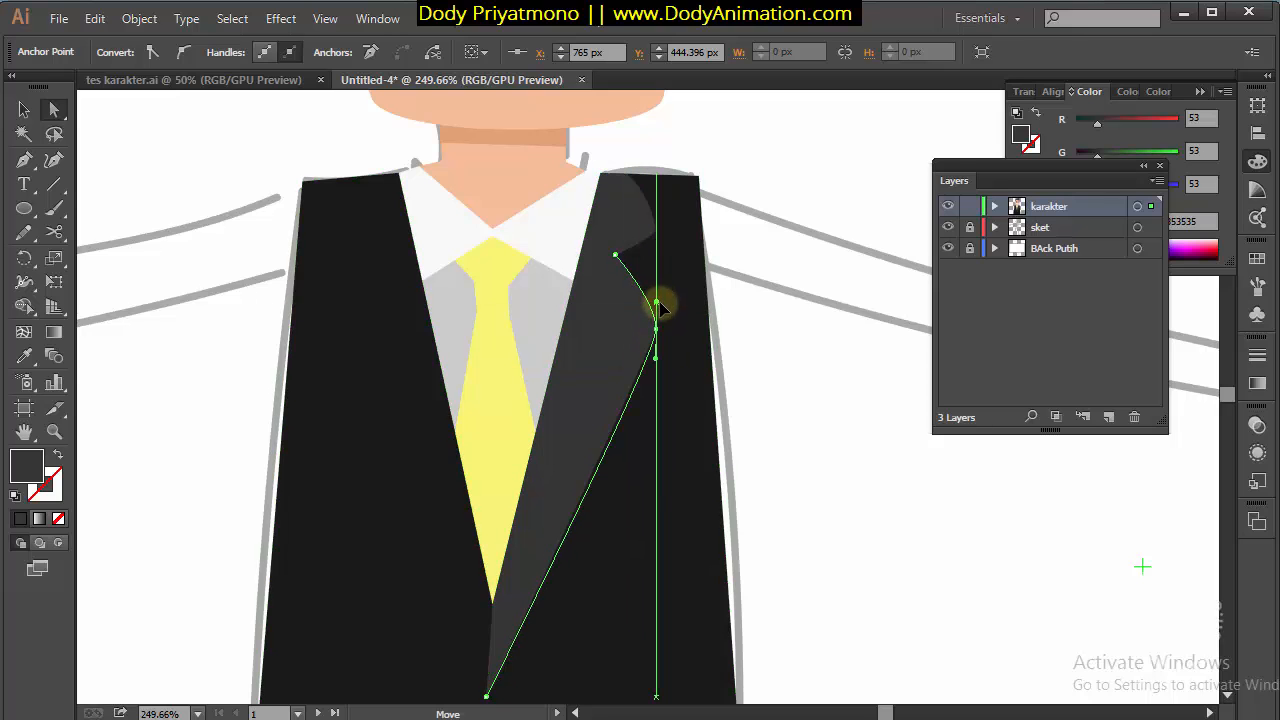
Smooth the anchor at the right-hand lapel's bottom tip, shift it slightly up and outward, and deselect the lapel
key(space)
drag(674, 383, 667, 296)
click(509, 510)
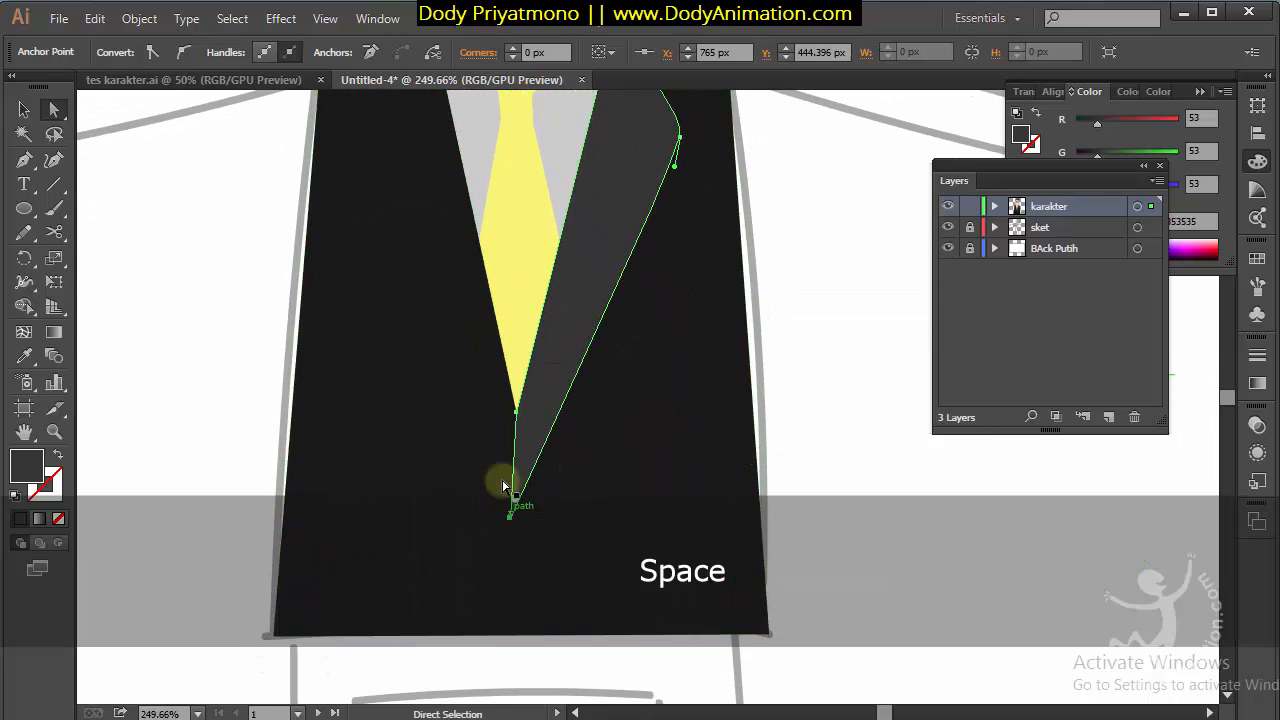
click(183, 51)
drag(612, 542, 503, 520)
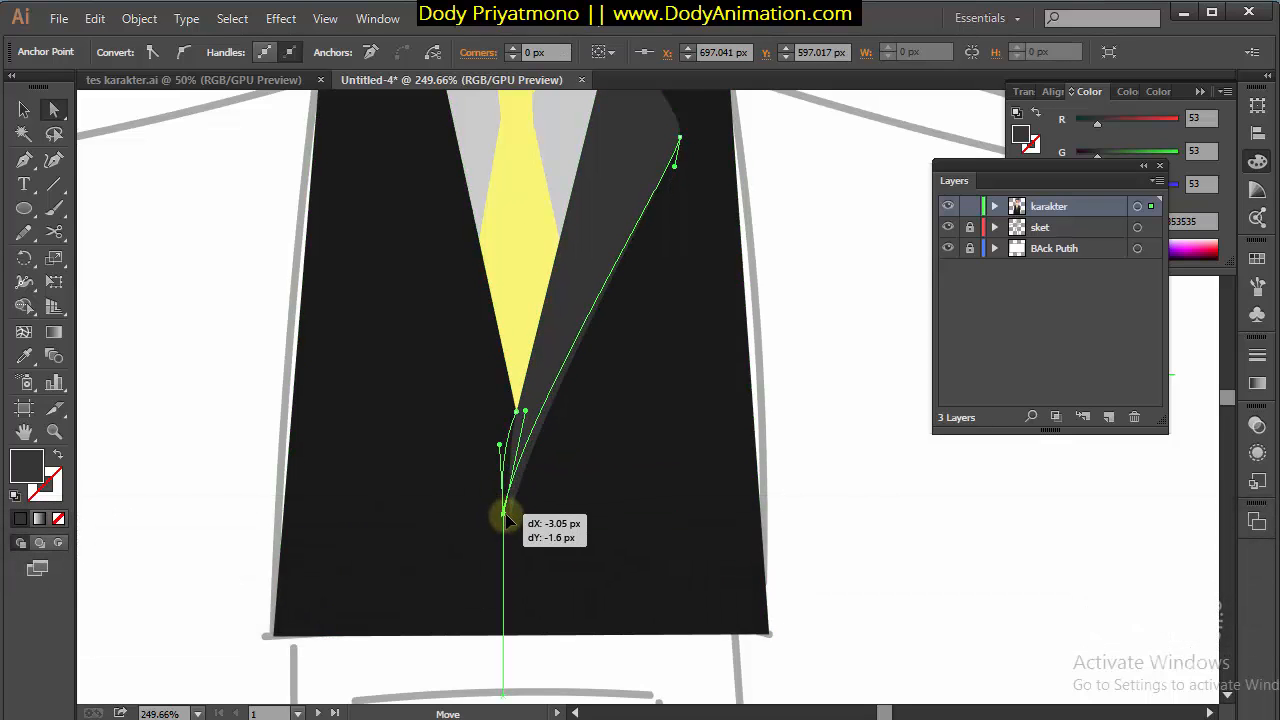
key(ctrl+shift+a)
key(space)
drag(623, 327, 653, 487)
Draw the matching closed left-hand lapel with a notch, from the shirt collar to just below the necktie's tip
click(24, 109)
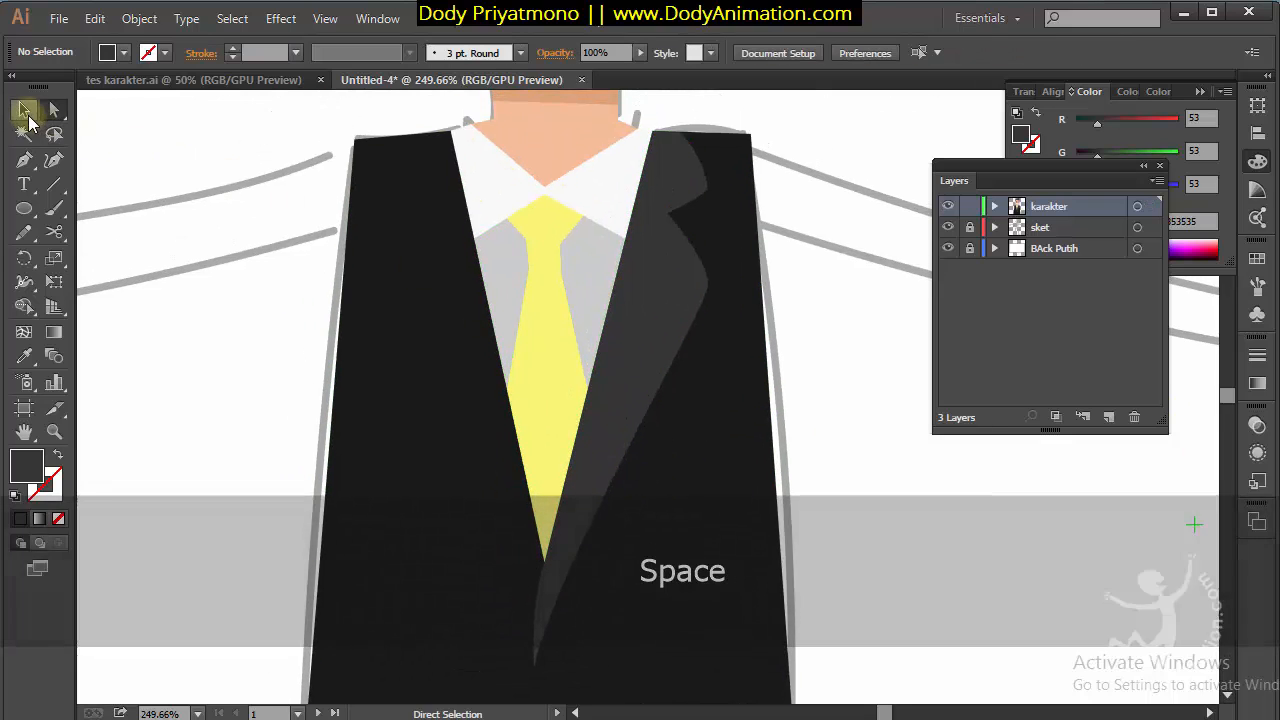
click(451, 143)
key(p)
drag(543, 562, 544, 604)
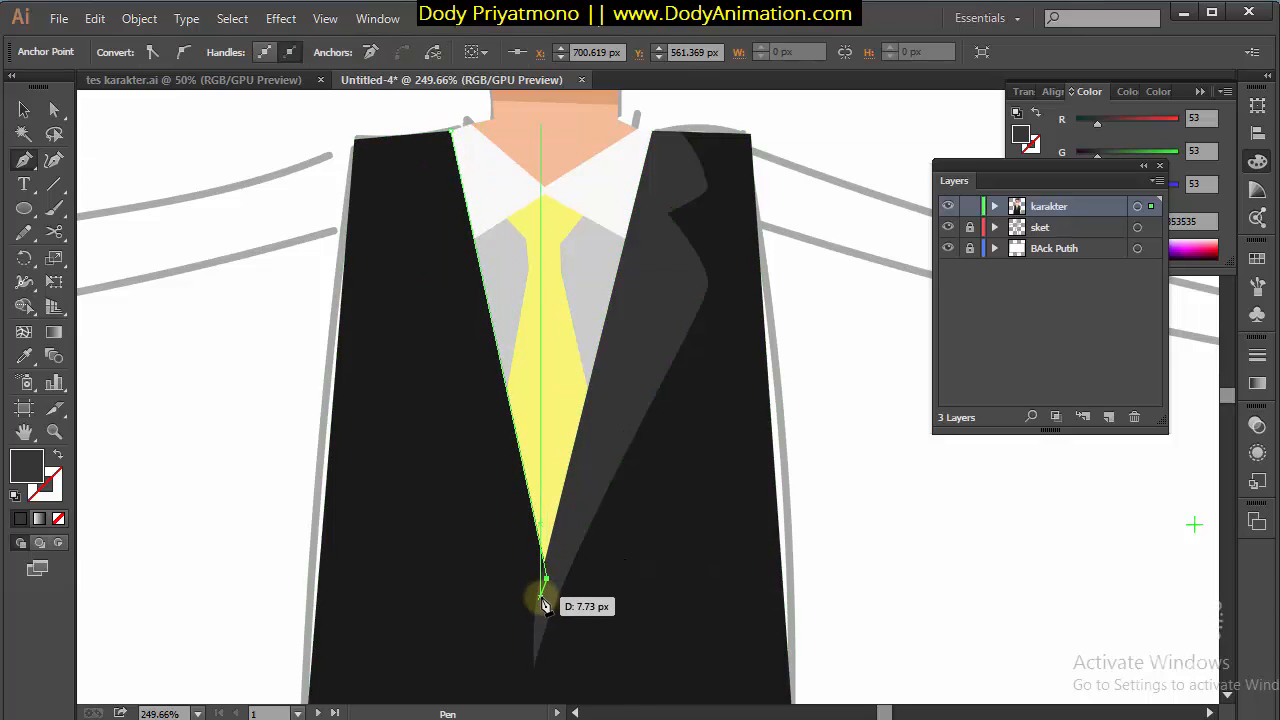
click(408, 299)
click(432, 217)
click(398, 193)
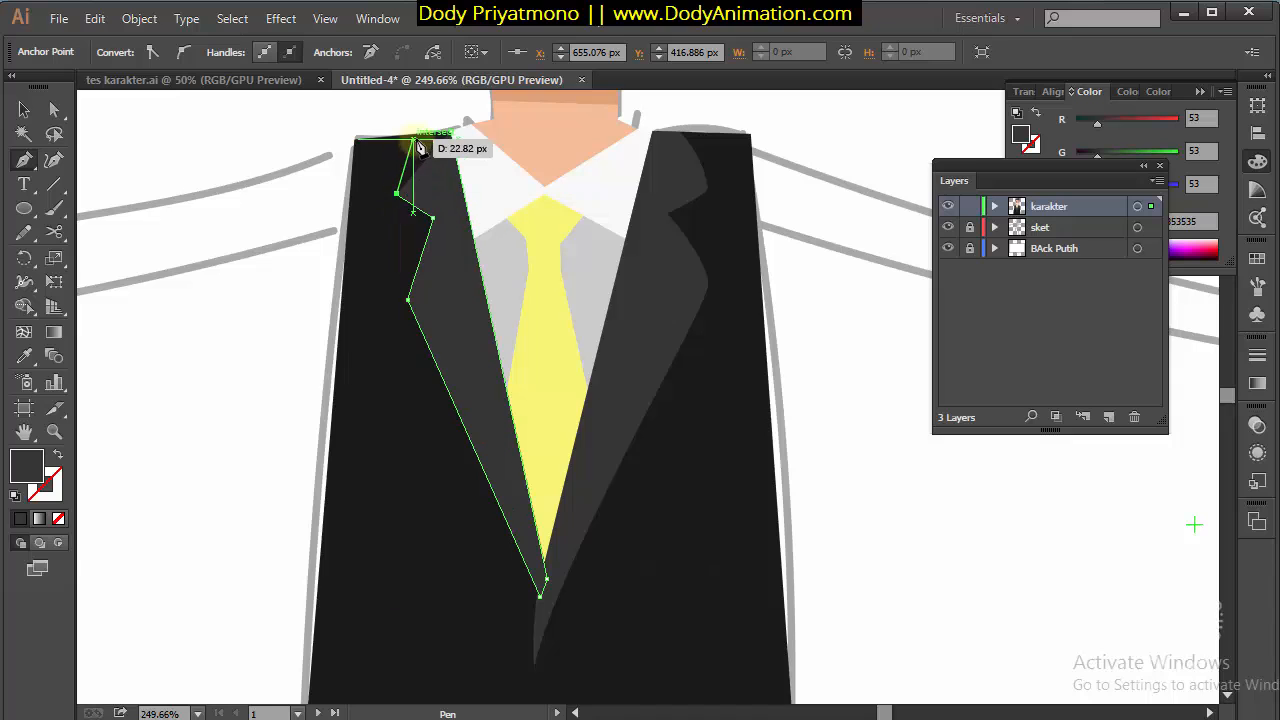
click(418, 134)
click(452, 131)
Adjust the left-hand lapel's notch anchors, round its outer corners above and below the notch, and deselect it
key(a)
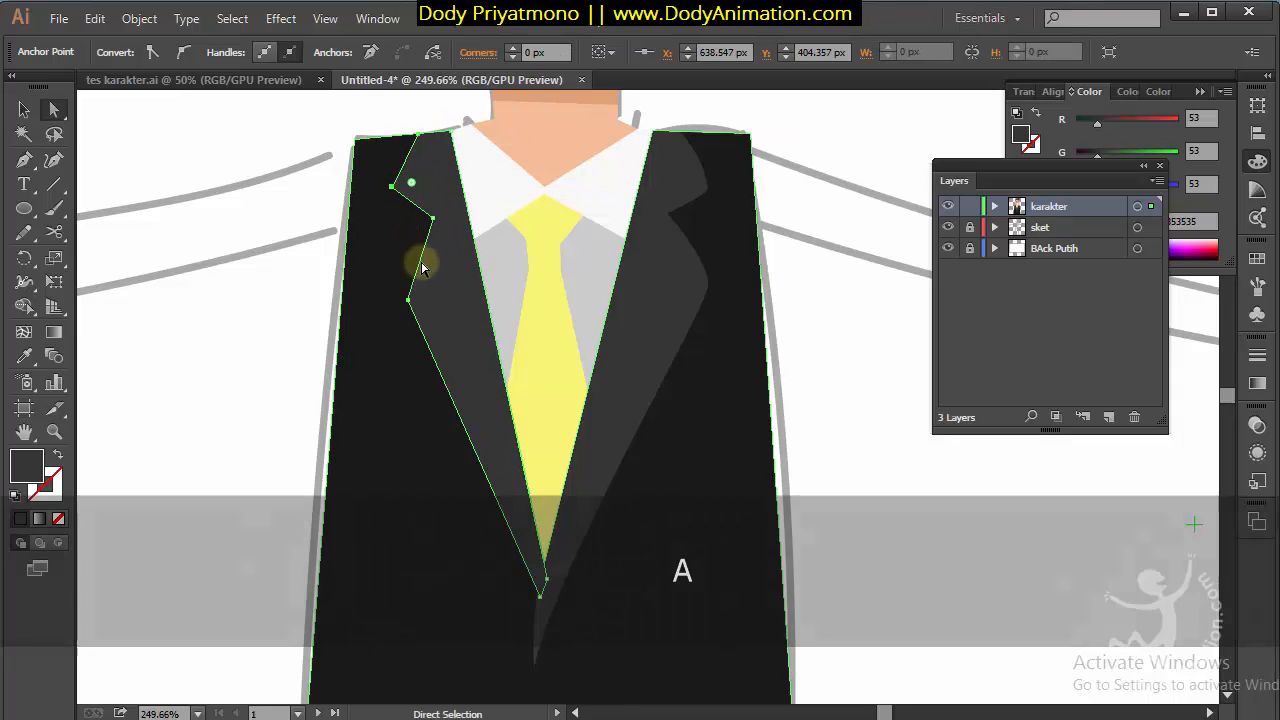
drag(408, 299, 406, 283)
drag(433, 218, 395, 199)
click(392, 187)
click(184, 53)
click(404, 281)
click(184, 53)
drag(397, 363, 398, 302)
click(280, 335)
Draw a small dark gray circular button on the jacket and position it beside the lapels' bottom tip
key(z)
drag(612, 376, 474, 414)
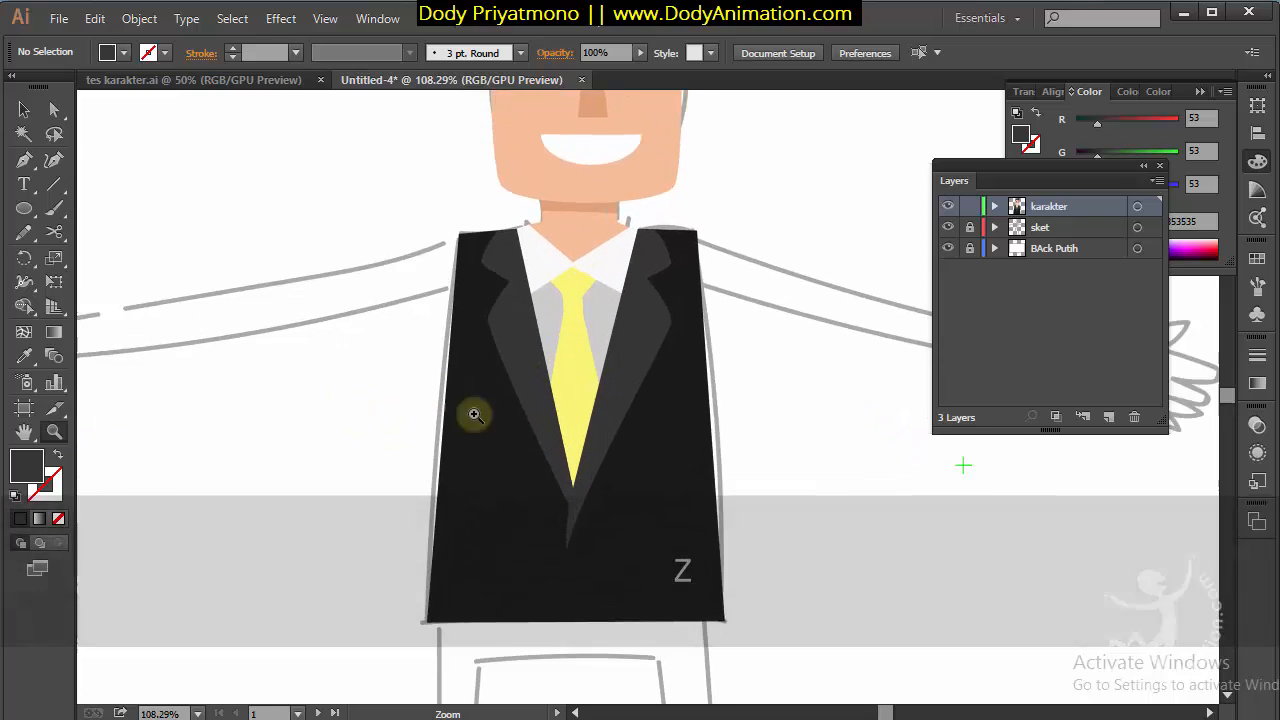
key(space)
drag(636, 473, 622, 160)
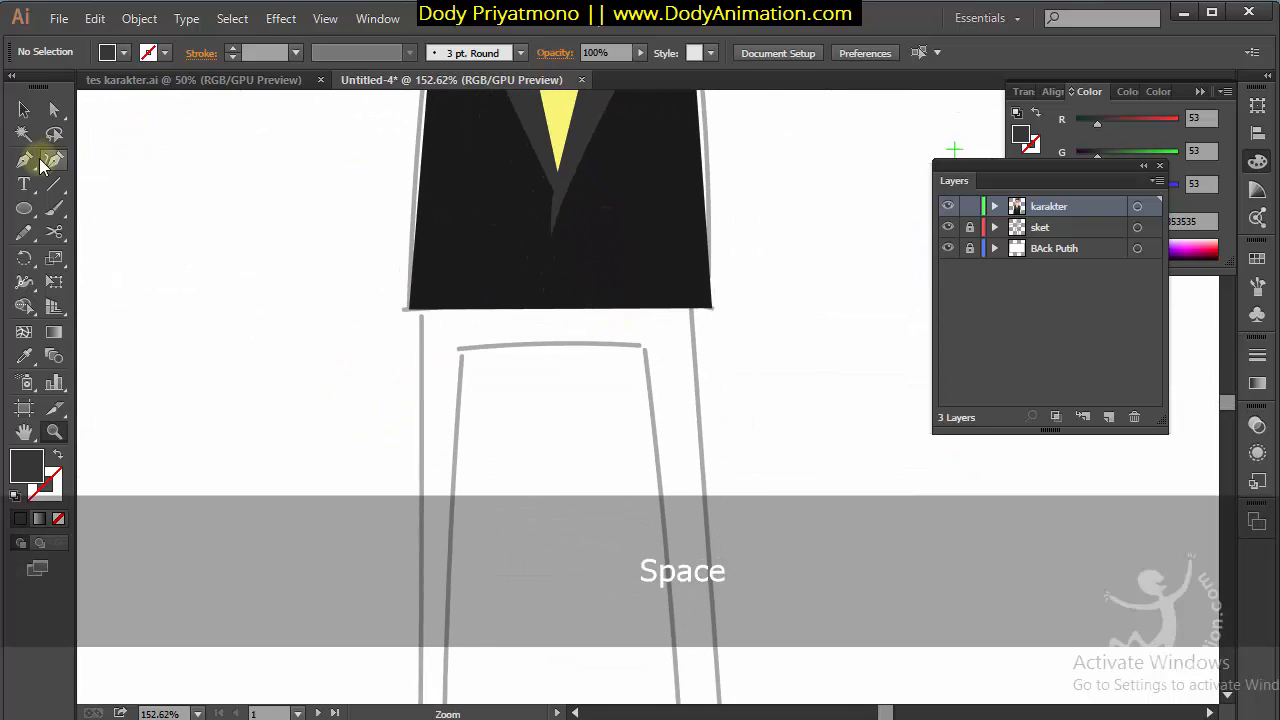
click(24, 208)
drag(560, 233, 571, 246)
key(z)
click(585, 251)
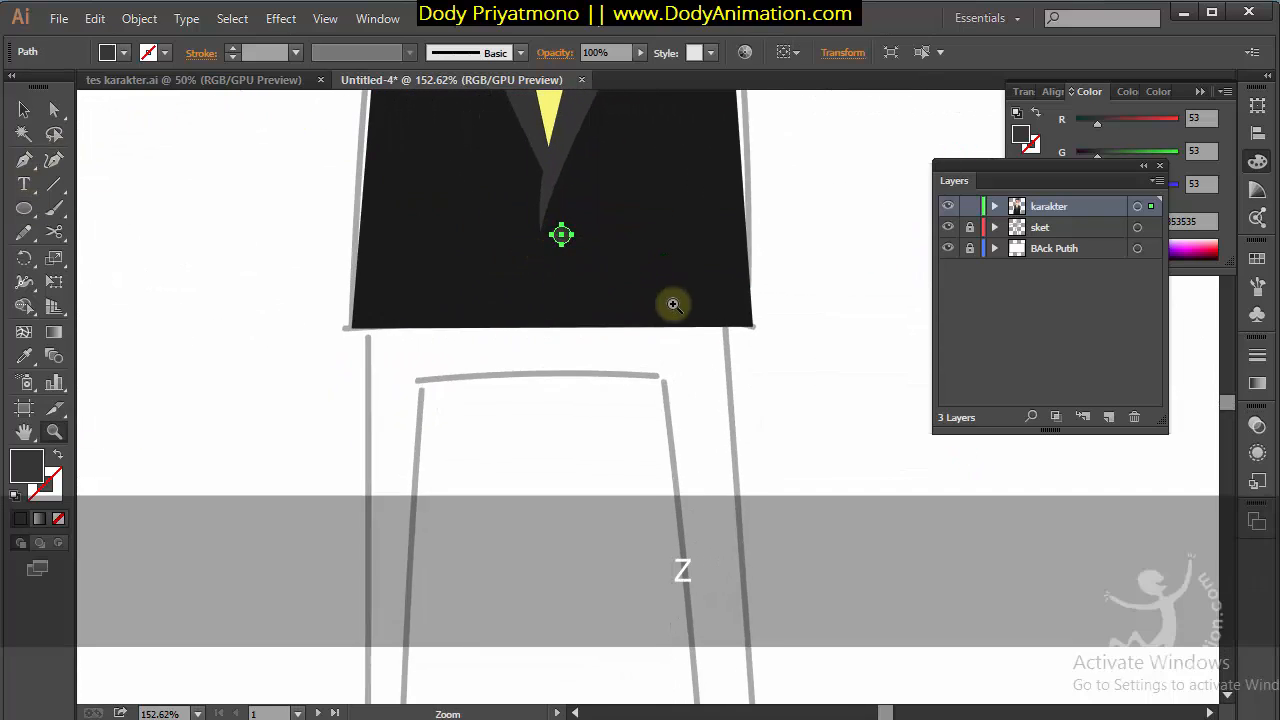
drag(673, 304, 712, 307)
key(v)
drag(559, 232, 547, 220)
click(826, 235)
Draw a thin horizontal pocket rectangle on the jacket's lower right side and nudge it into position
key(z)
drag(616, 271, 473, 284)
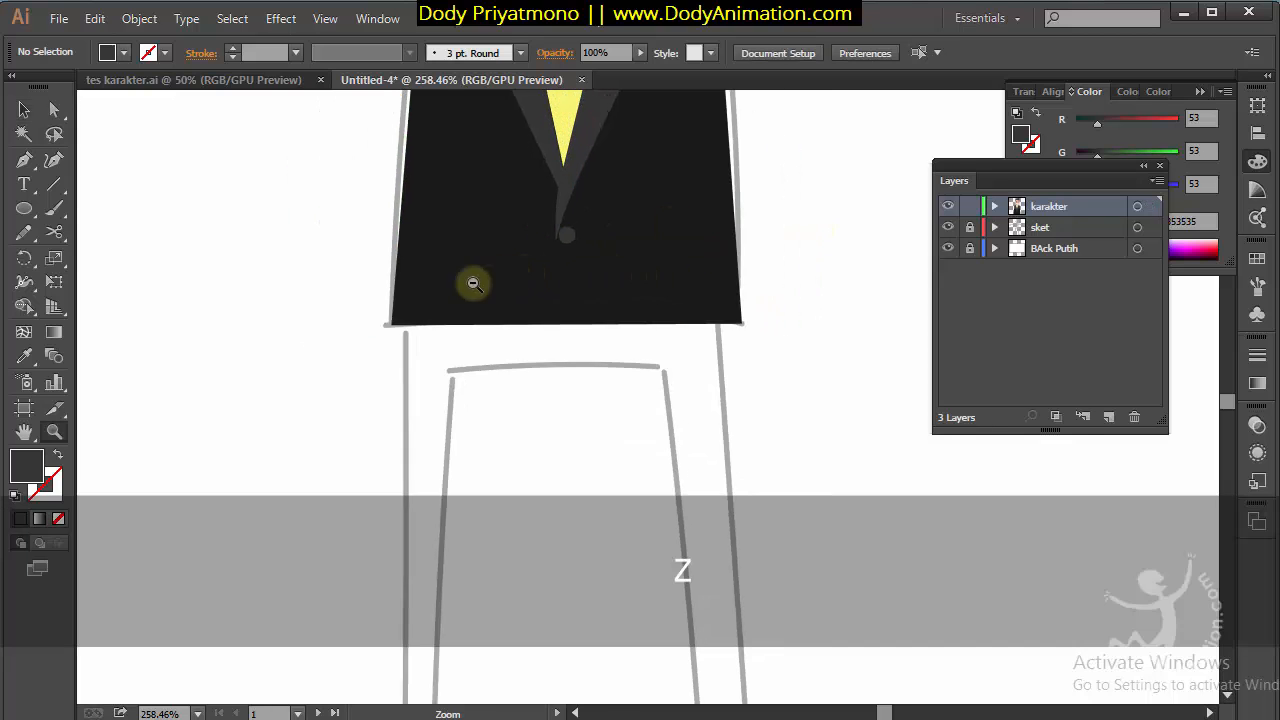
drag(24, 208, 110, 206)
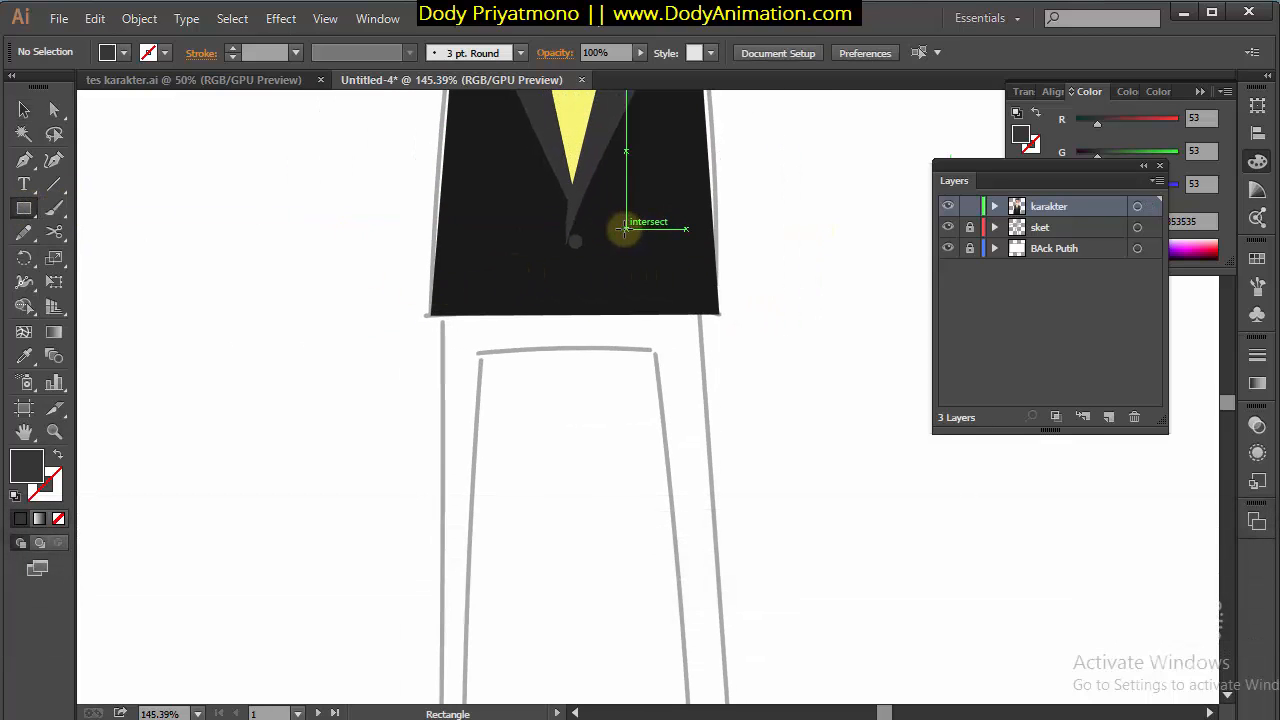
drag(617, 227, 688, 249)
click(190, 171)
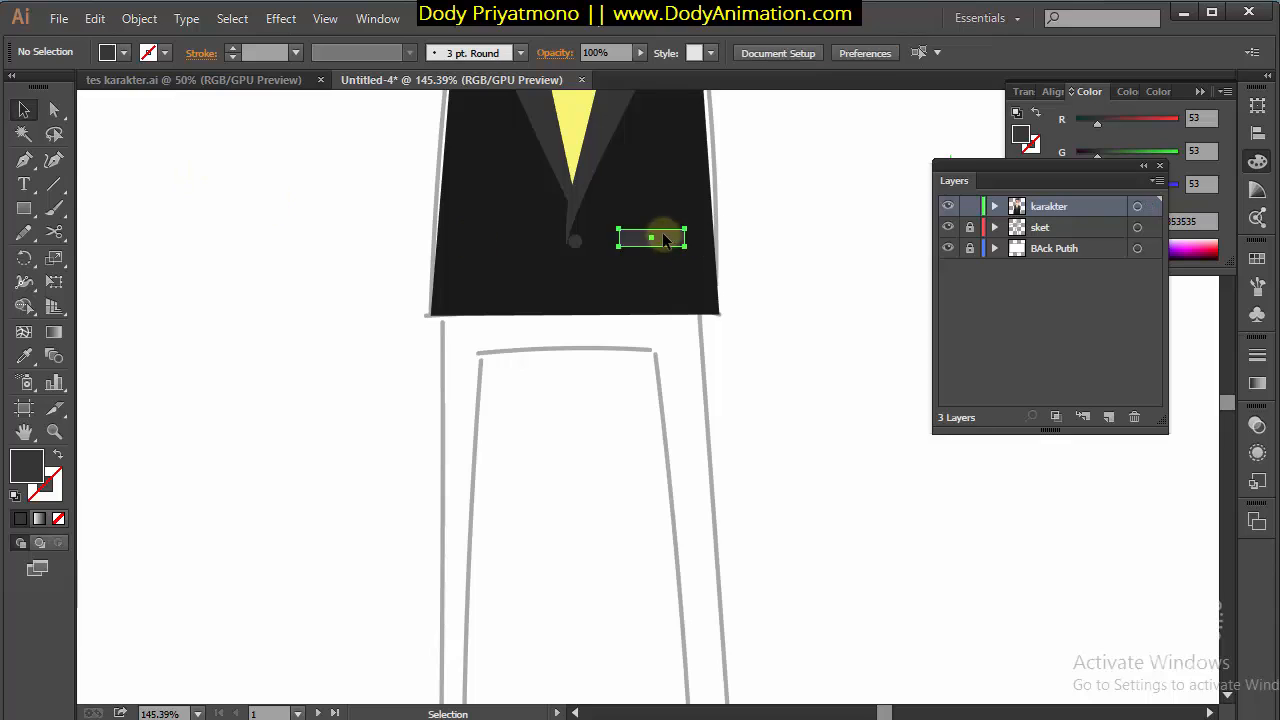
drag(664, 236, 657, 233)
click(762, 226)
Copy the pocket rectangle to the jacket's opposite side and shift the button slightly to the right
key(space)
drag(694, 374, 738, 290)
drag(690, 150, 538, 150)
click(440, 212)
key(space)
drag(681, 180, 602, 271)
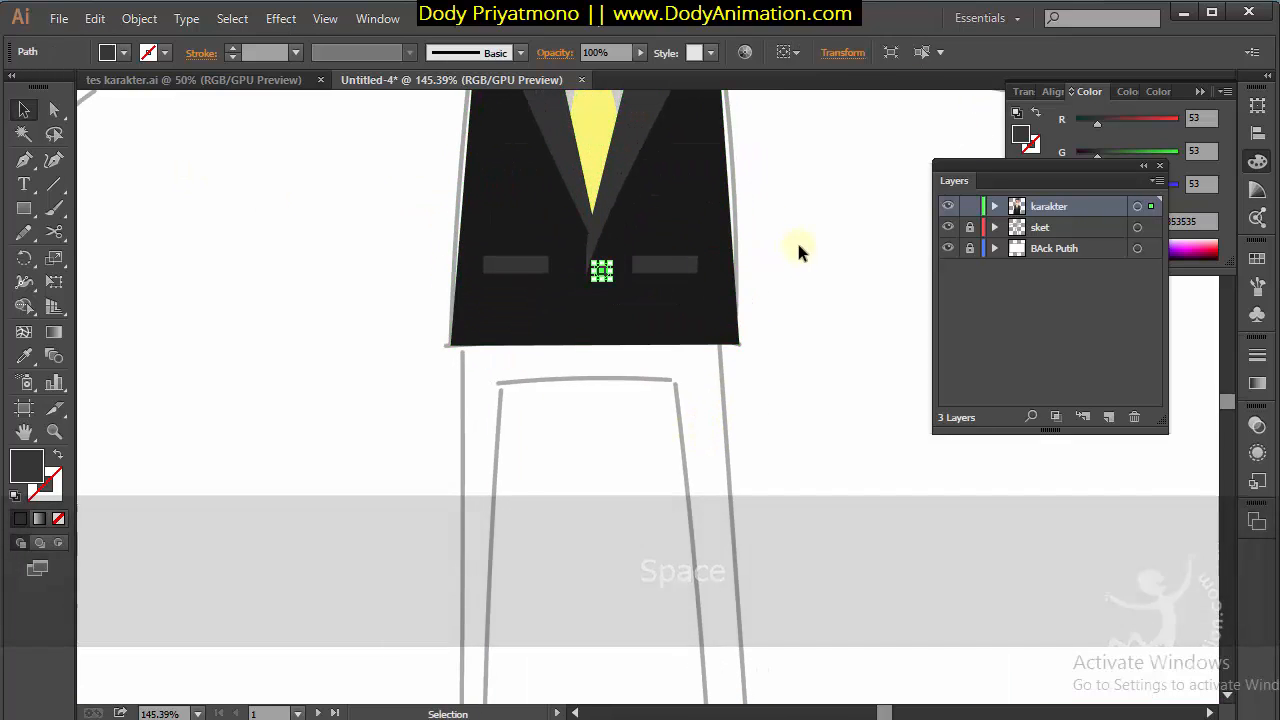
click(797, 242)
Trace the right-hand sleeve with the Pen tool as a closed shape from the jacket shoulder to the sketched wrist
key(space)
drag(750, 338, 740, 474)
drag(915, 366, 563, 428)
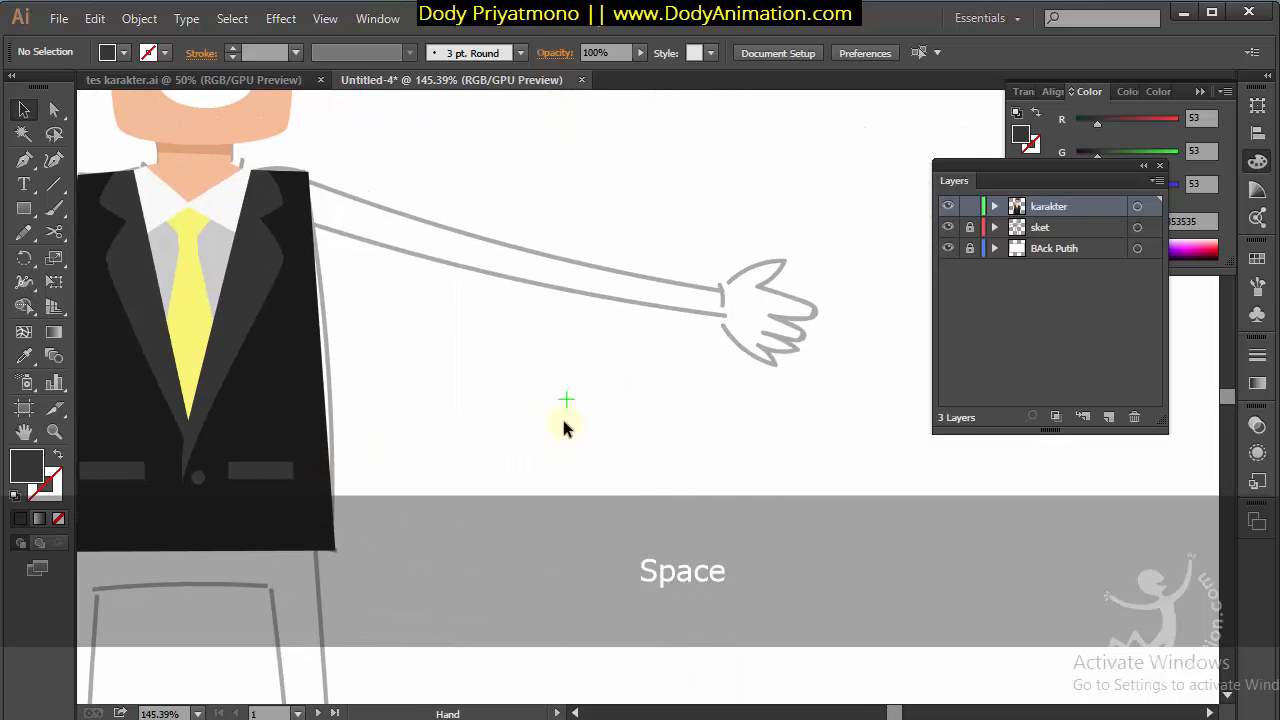
click(24, 160)
click(308, 172)
click(507, 248)
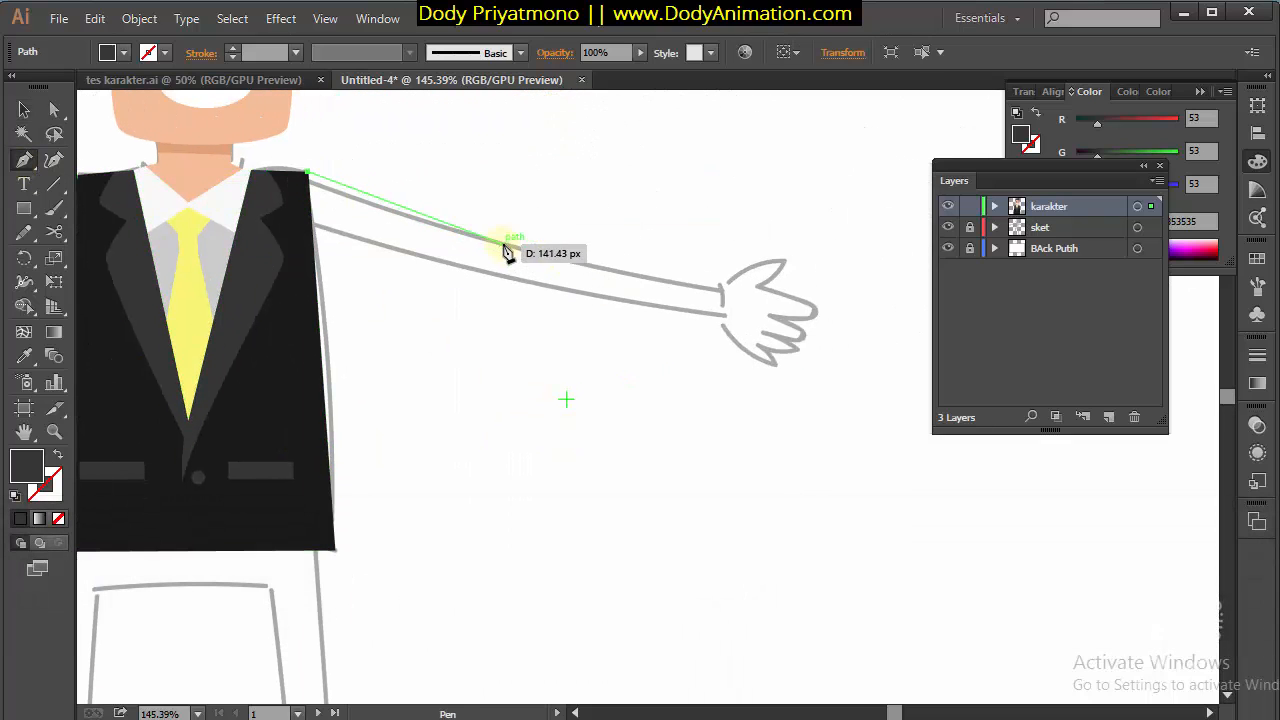
drag(545, 256, 556, 252)
click(727, 282)
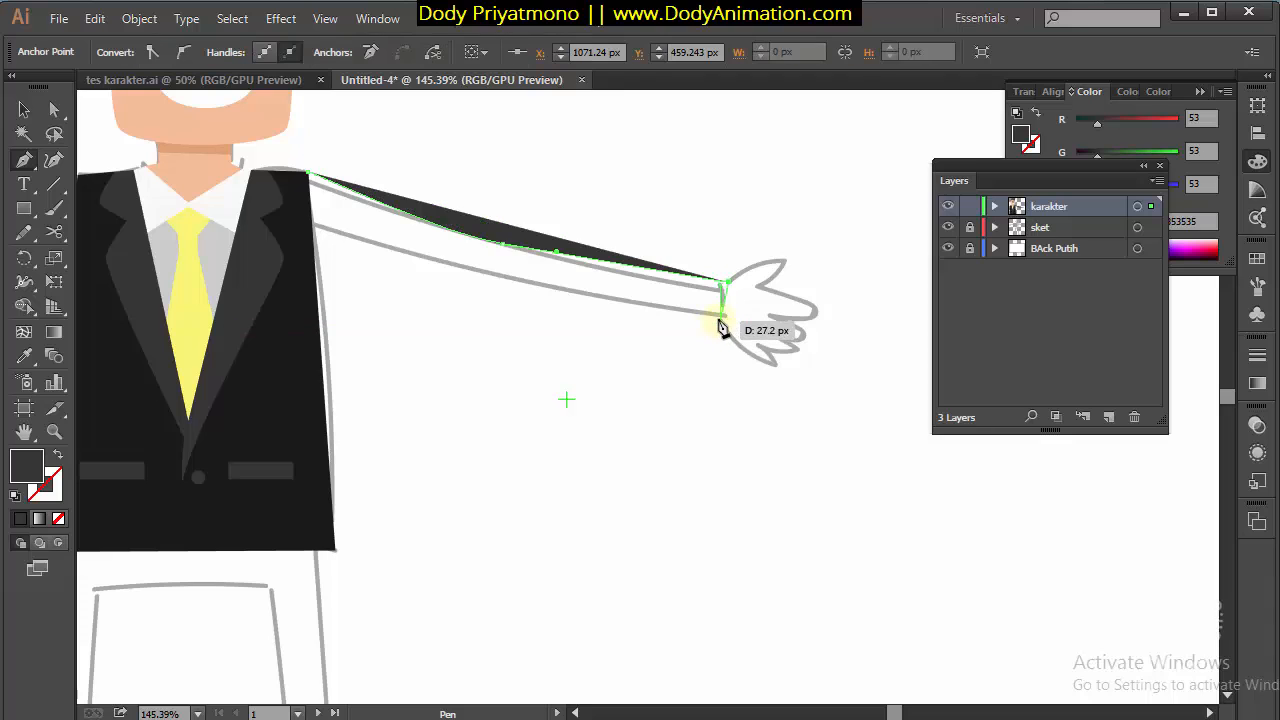
click(724, 314)
click(490, 283)
click(425, 267)
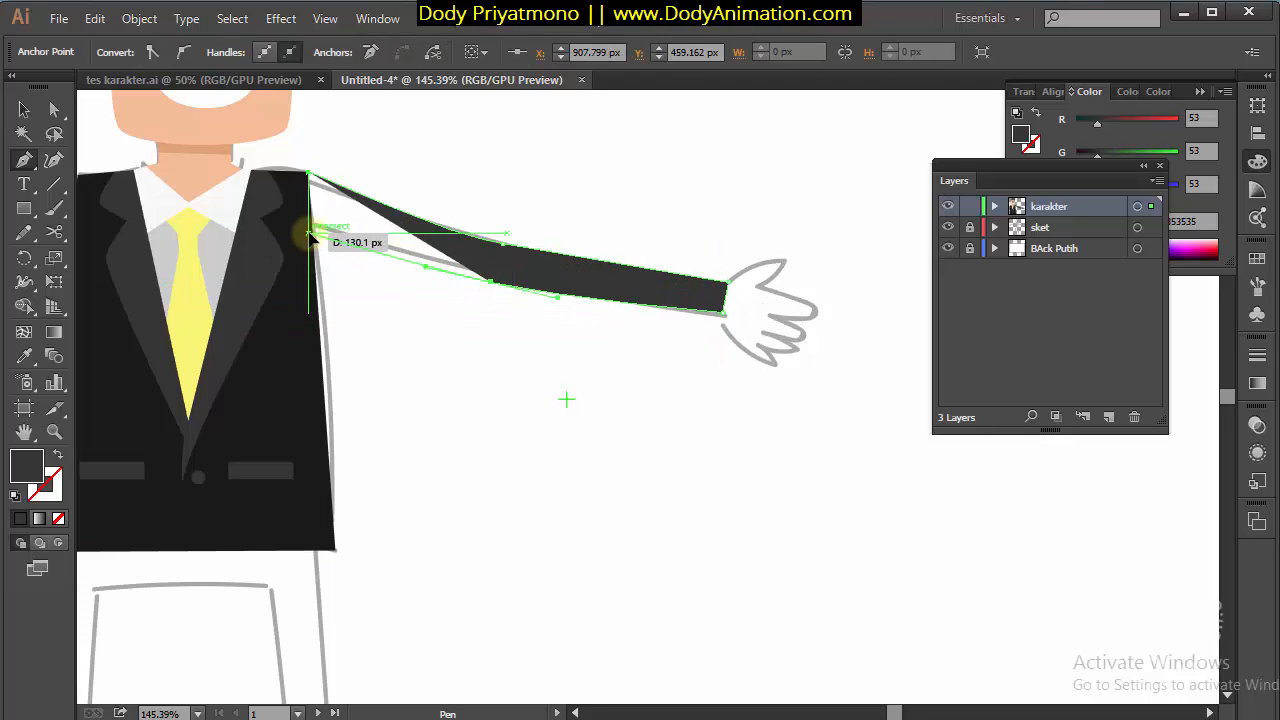
click(308, 232)
click(308, 173)
Adjust the curve handle on the sleeve's upper edge so it follows the sketched arm more smoothly
key(space)
drag(488, 294, 544, 307)
click(54, 110)
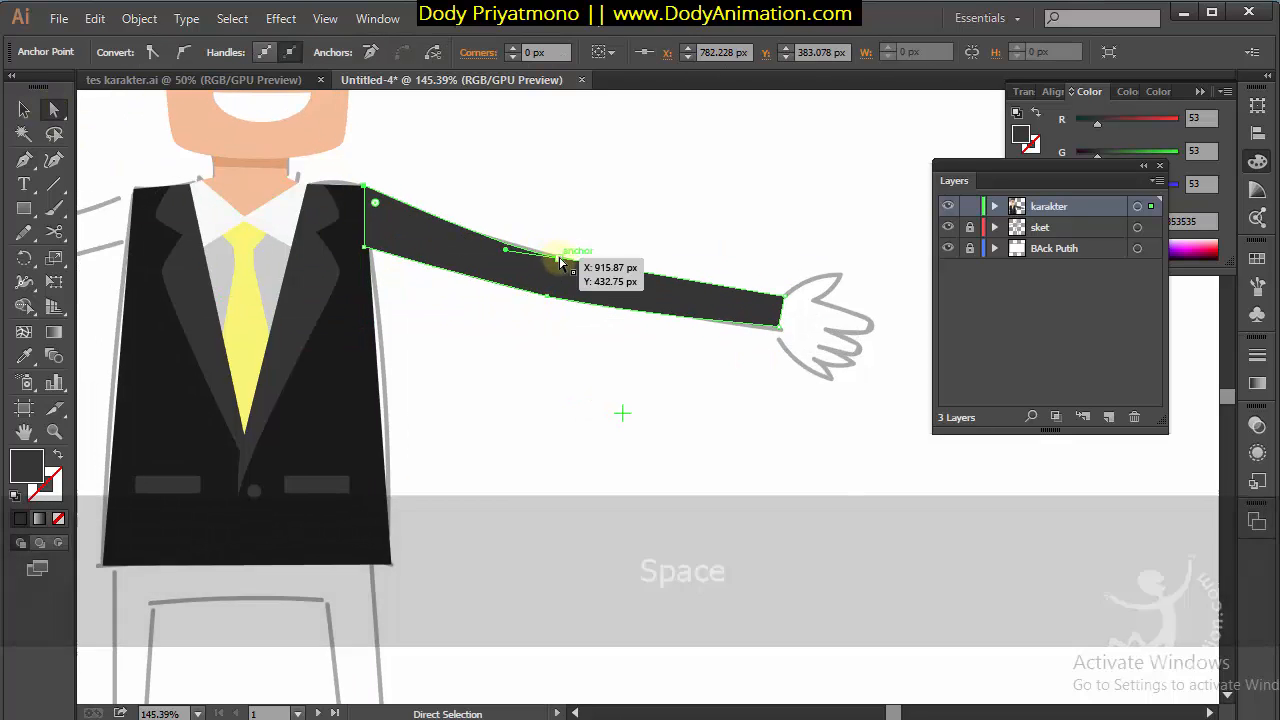
click(558, 258)
drag(506, 249, 486, 249)
click(517, 290)
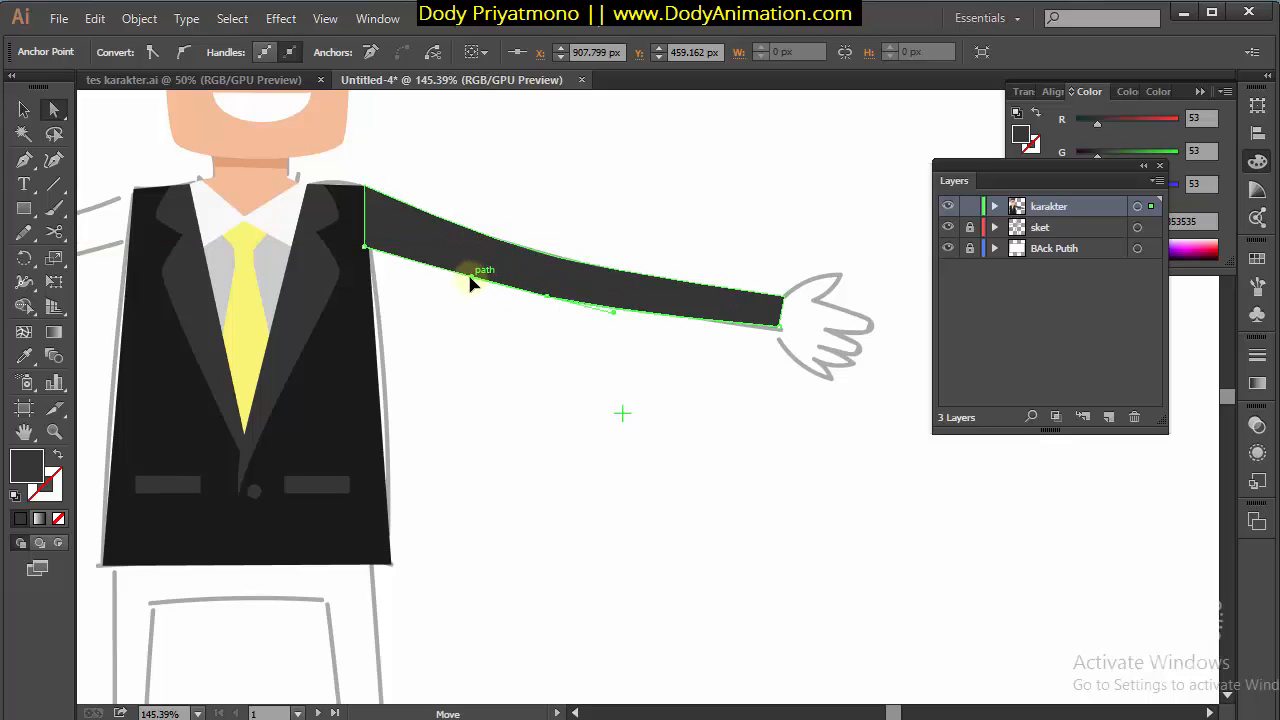
Fill the sleeve with the near-black sampled from the jacket body (#191919) and deselect it
click(24, 359)
click(157, 326)
key(space)
drag(410, 297, 742, 281)
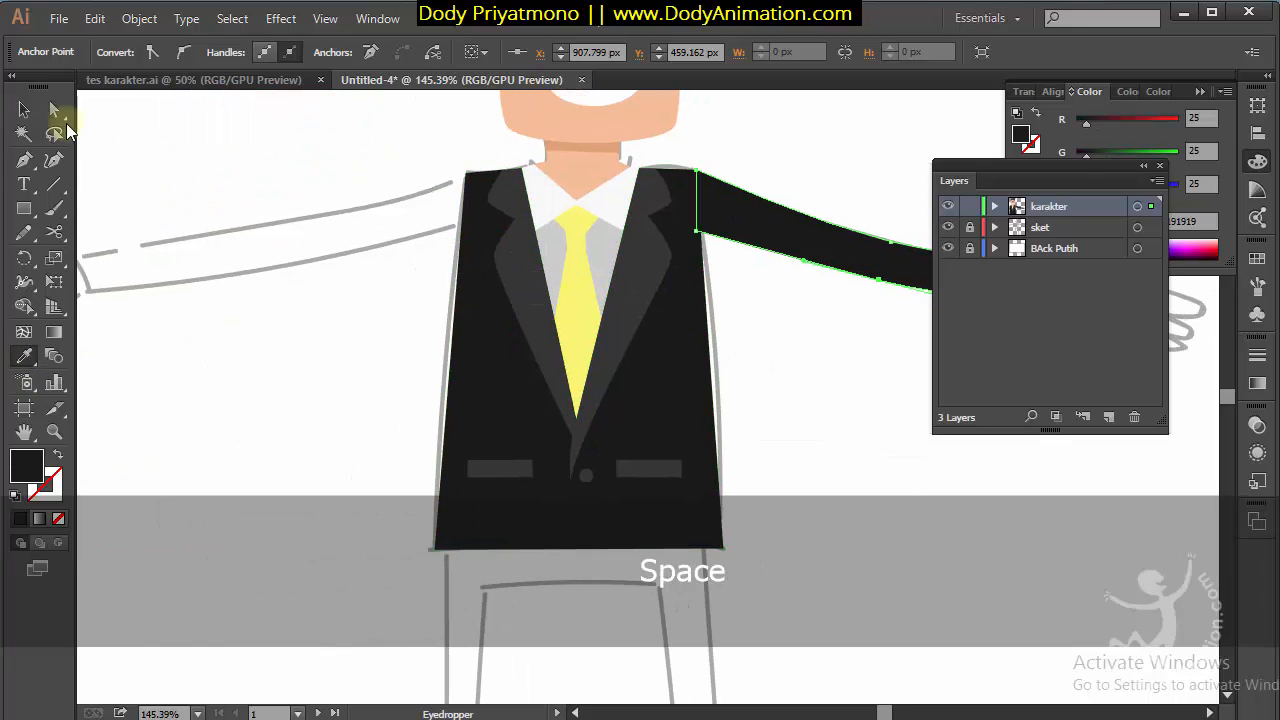
click(26, 111)
key(space)
drag(926, 314, 491, 294)
click(491, 294)
Trace the sketched hand with the Pen tool as a closed shape with thumb and fingers, joined to the sleeve's cuff
key(z)
drag(657, 251, 814, 297)
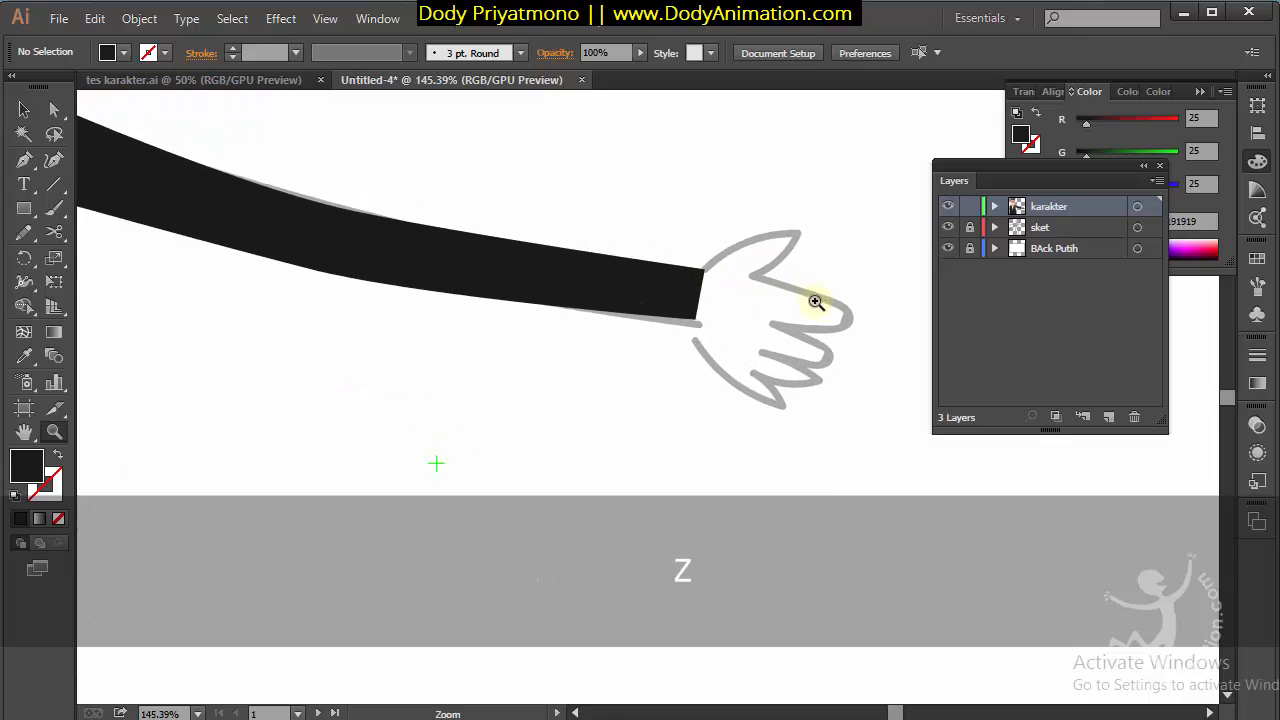
click(23, 162)
key(space)
drag(658, 257, 536, 267)
click(585, 284)
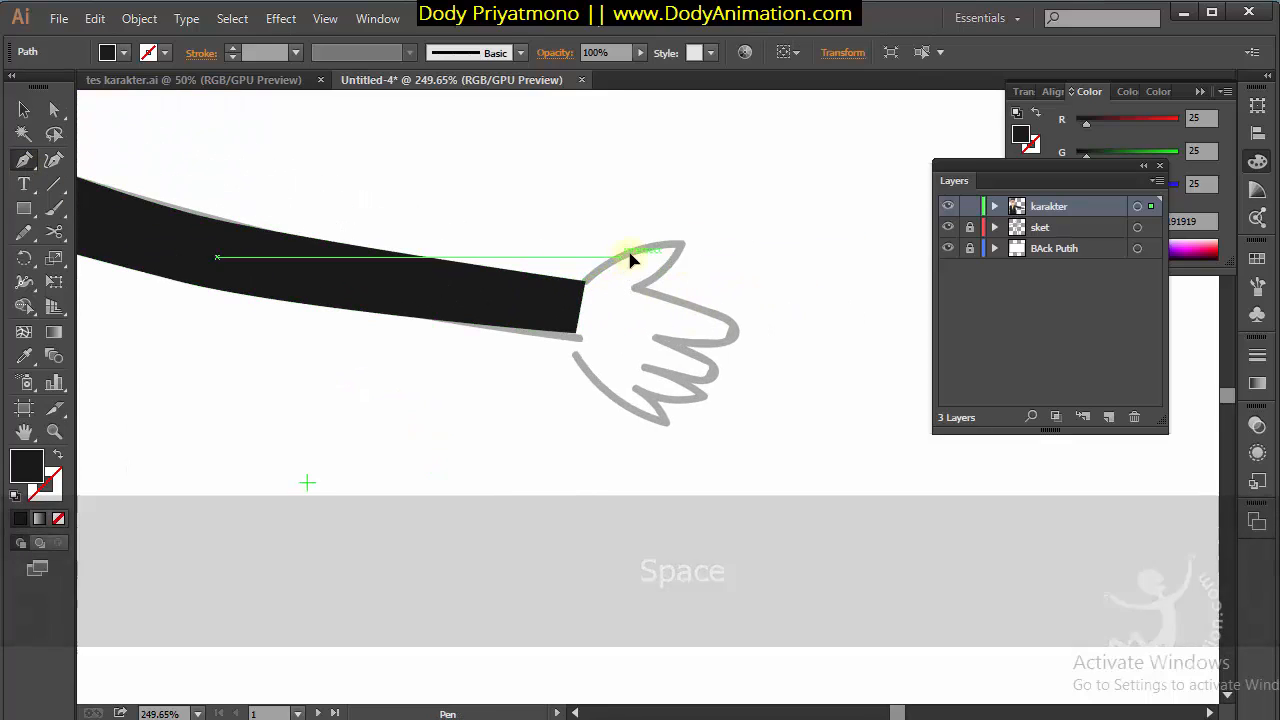
drag(676, 242, 752, 338)
click(747, 336)
drag(660, 326, 727, 391)
drag(655, 358, 717, 417)
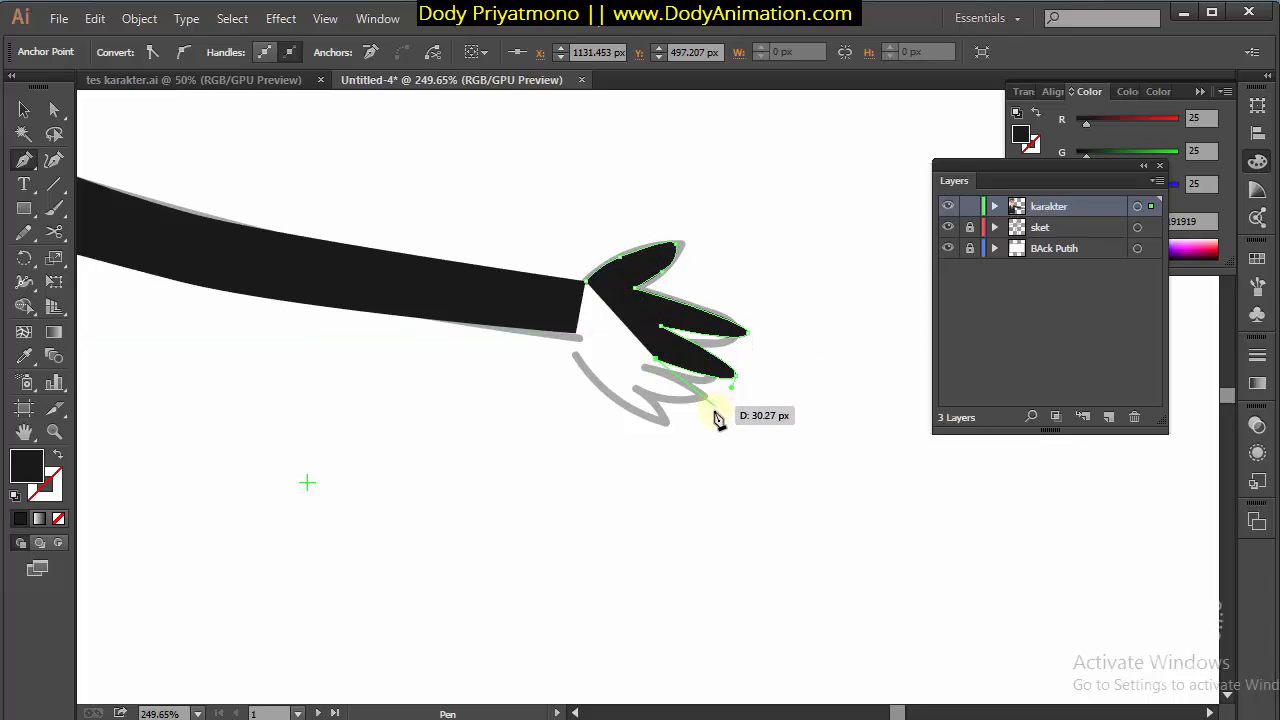
click(708, 417)
drag(636, 390, 577, 340)
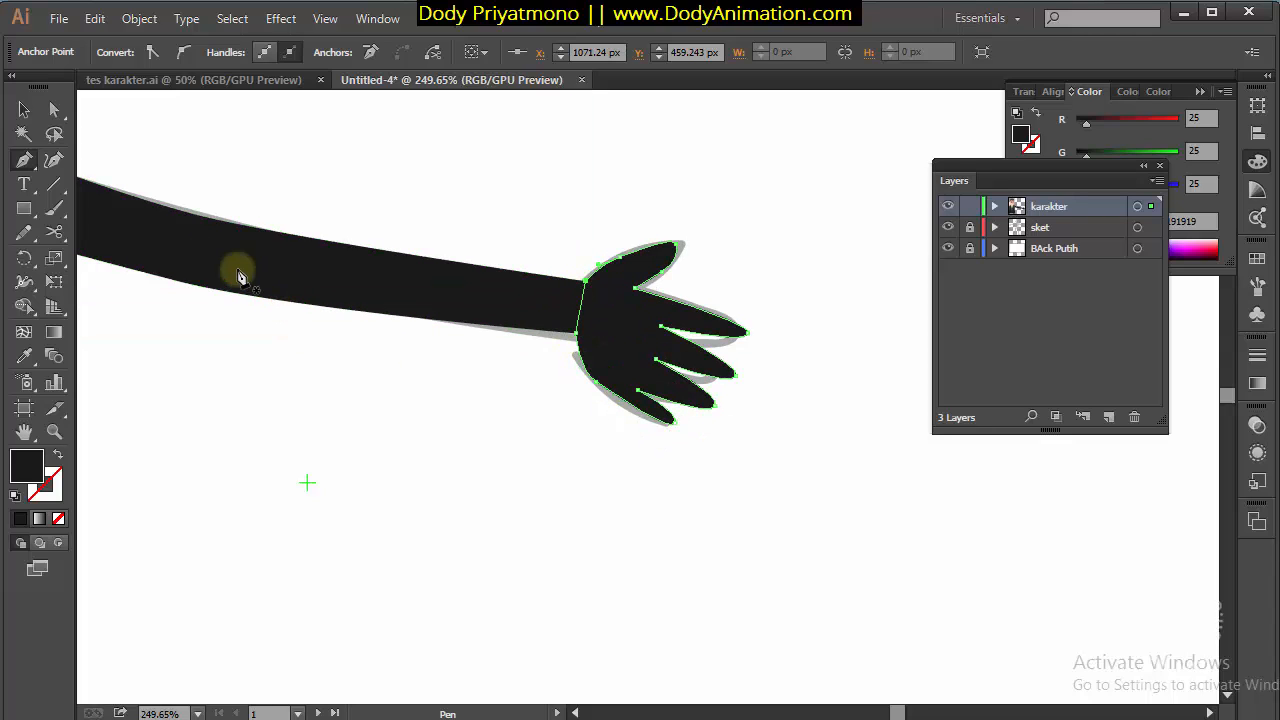
Reshape the hand by moving the lower fingers' anchors upward and adjusting the thumb's upper edge, and deselect it
key(a)
drag(631, 378, 629, 373)
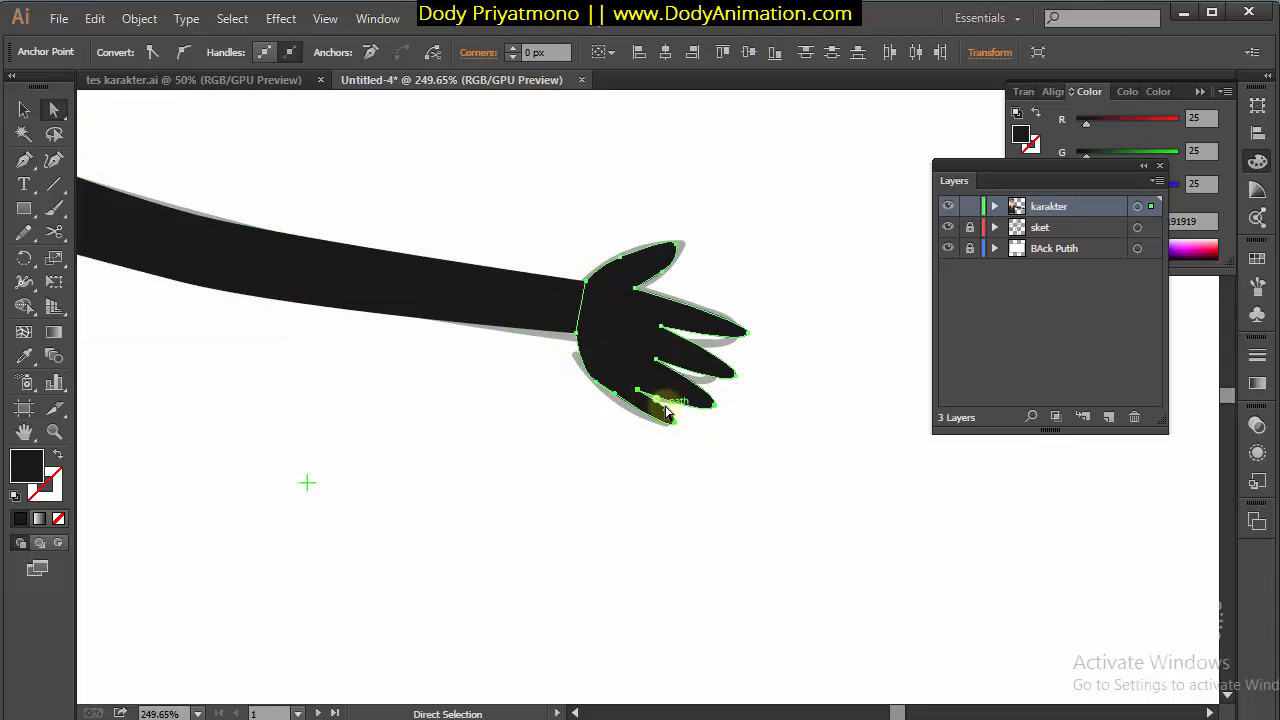
drag(714, 404, 719, 398)
mouse_move(597, 390)
mouse_down()
mouse_move(580, 364)
mouse_move(615, 385)
mouse_up()
click(755, 338)
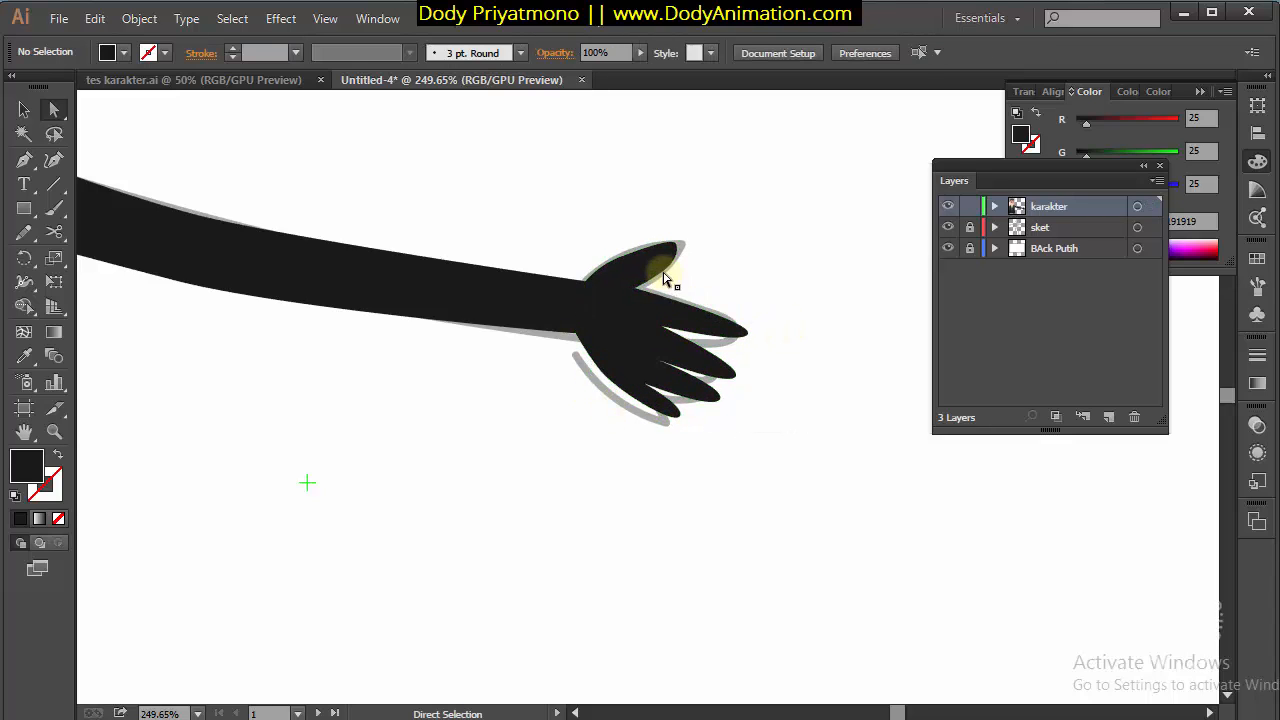
click(634, 263)
drag(634, 263, 624, 268)
key(ctrl+shift+a)
Fill the hand with the skin colour sampled from the character's face (#F4BD98)
key(z)
drag(644, 345, 345, 370)
key(v)
click(652, 343)
click(25, 356)
click(205, 170)
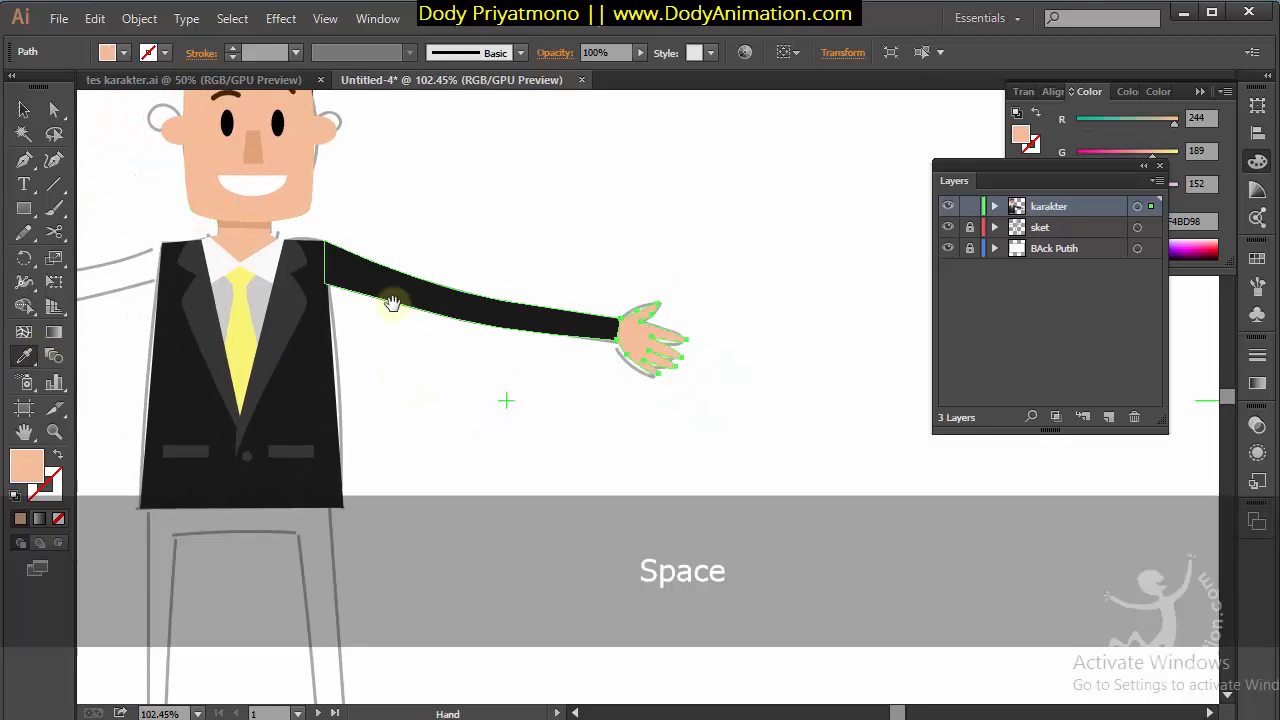
Copy and paste the sleeve together with its hand and place the duplicate above the original arm
drag(394, 300, 606, 320)
key(v)
drag(875, 252, 540, 407)
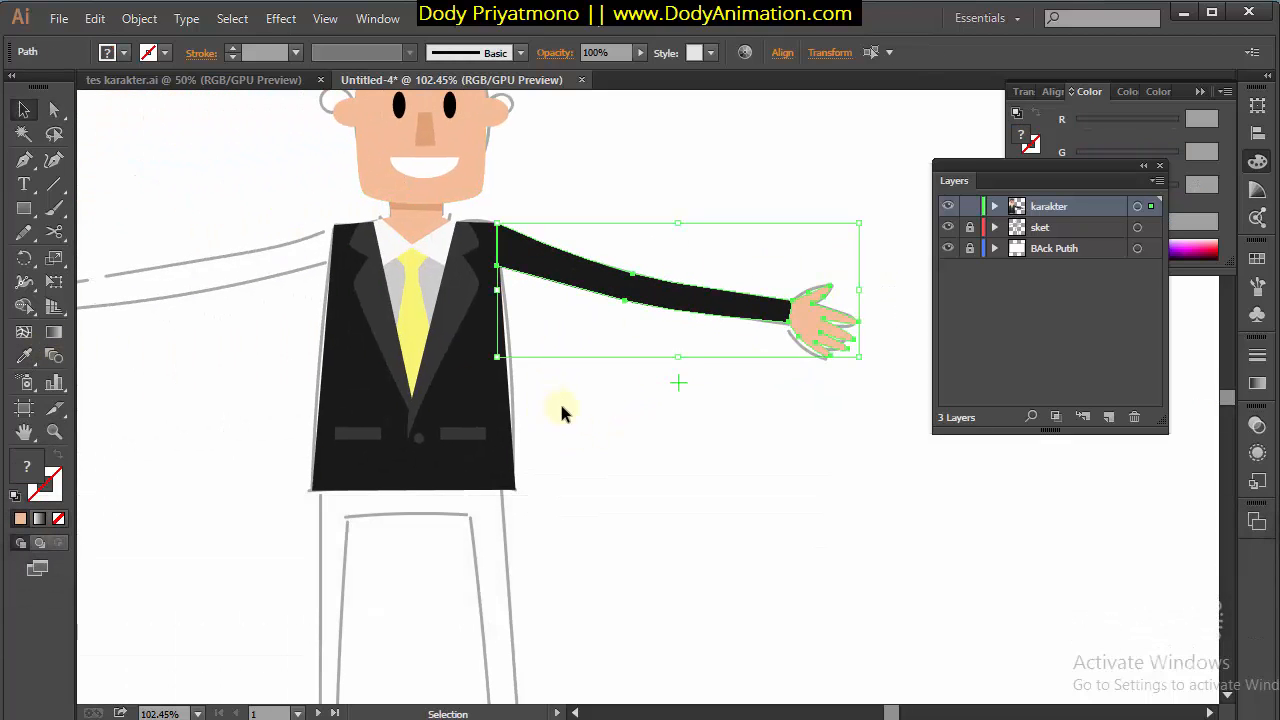
click(876, 244)
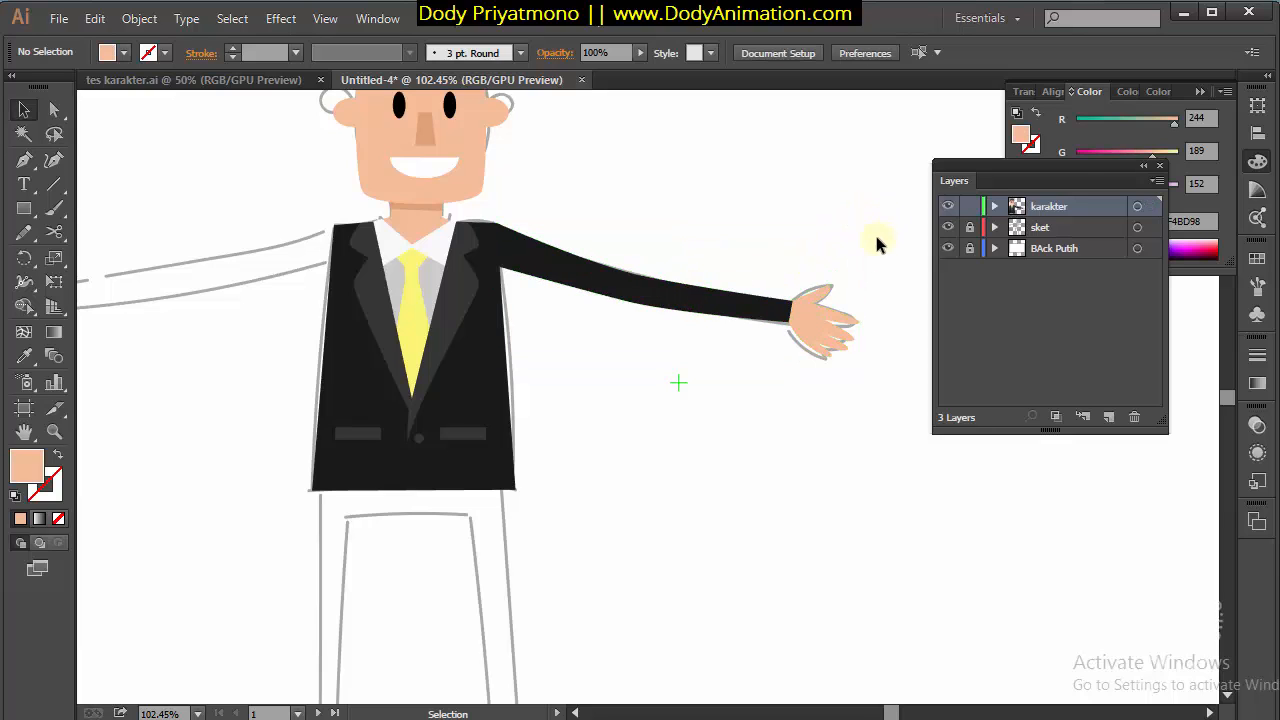
drag(675, 393, 670, 398)
key(ctrl)
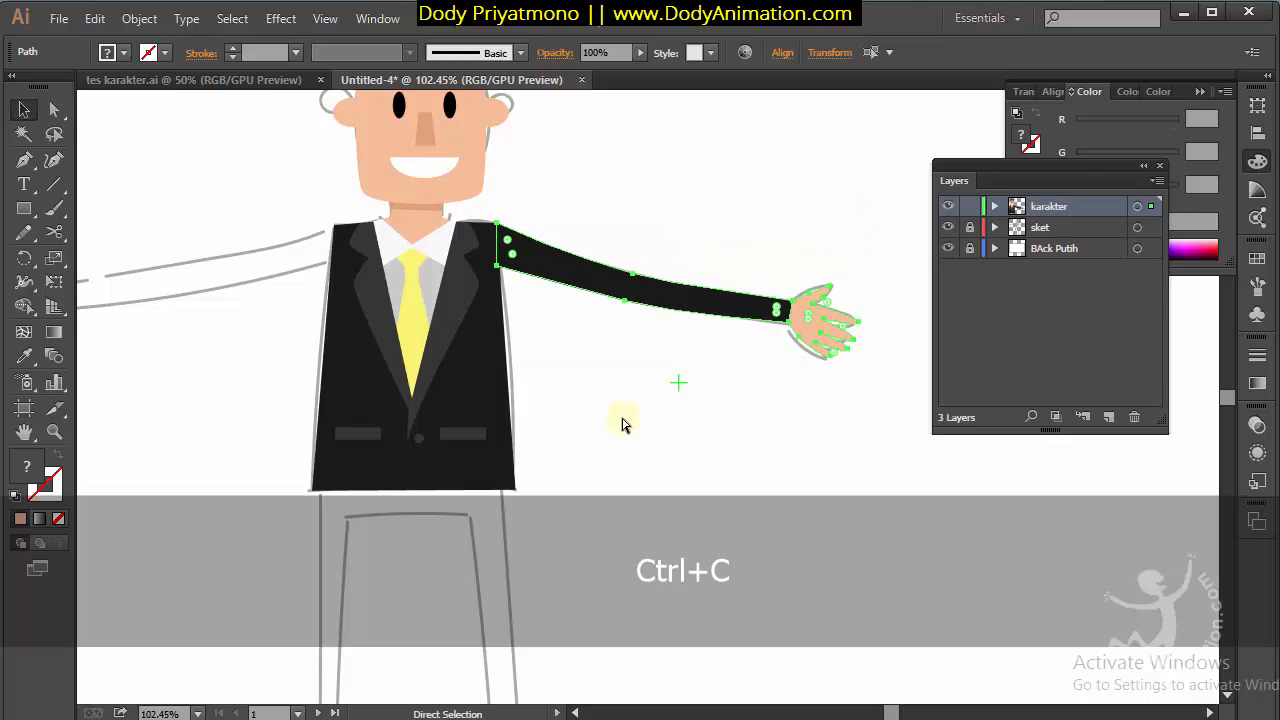
key(ctrl+v)
drag(652, 403, 737, 196)
key(space)
drag(545, 305, 555, 355)
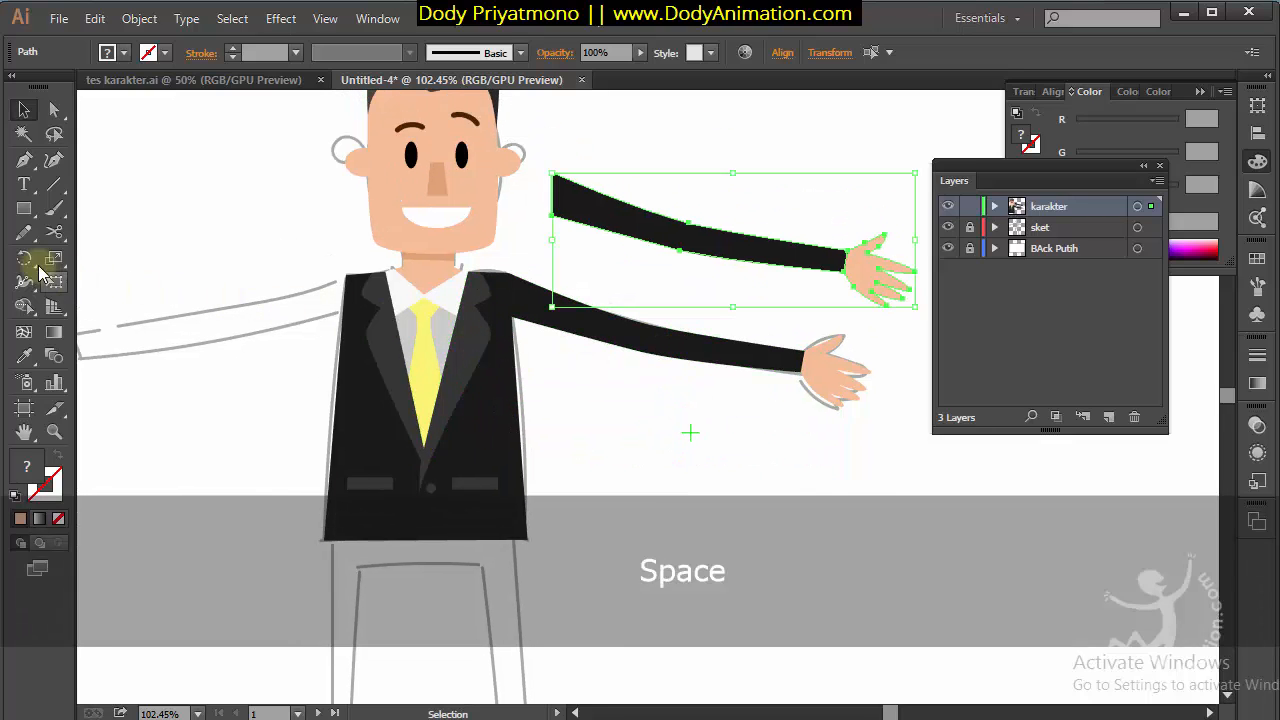
mouse_move(28, 260)
mouse_down()
mouse_move(88, 288)
mouse_move(36, 283)
mouse_up()
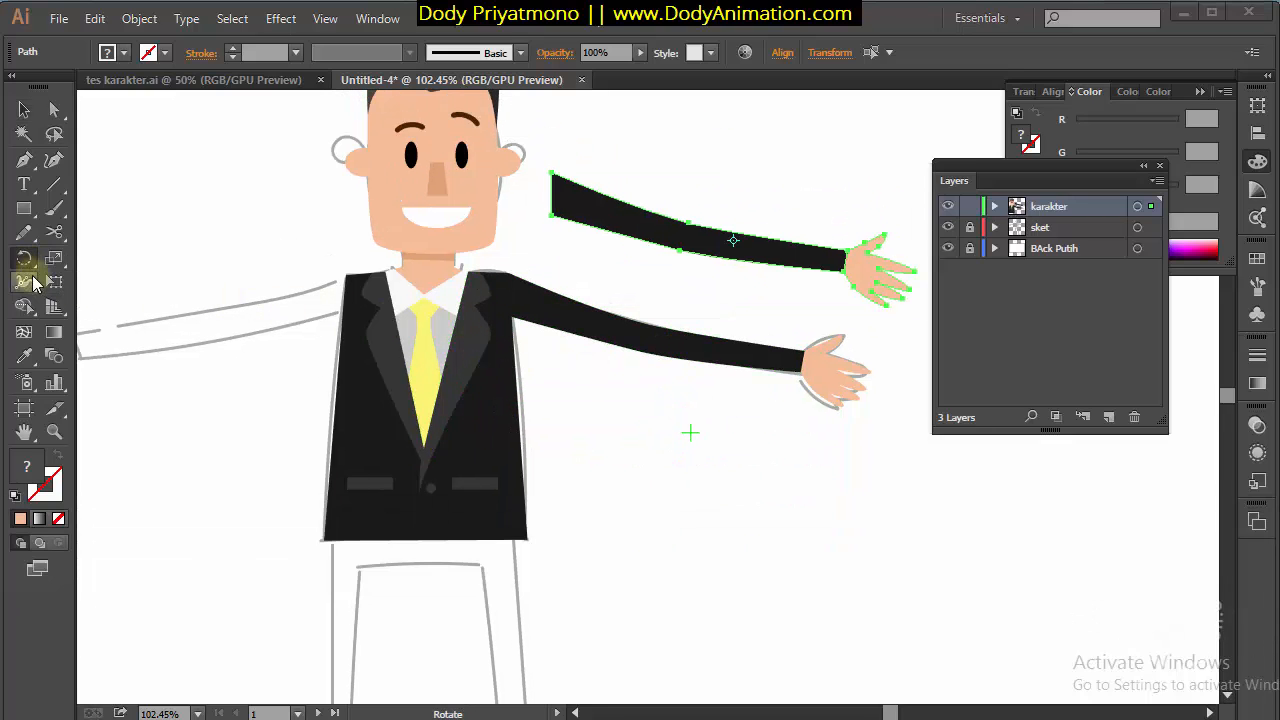
double_click(30, 262)
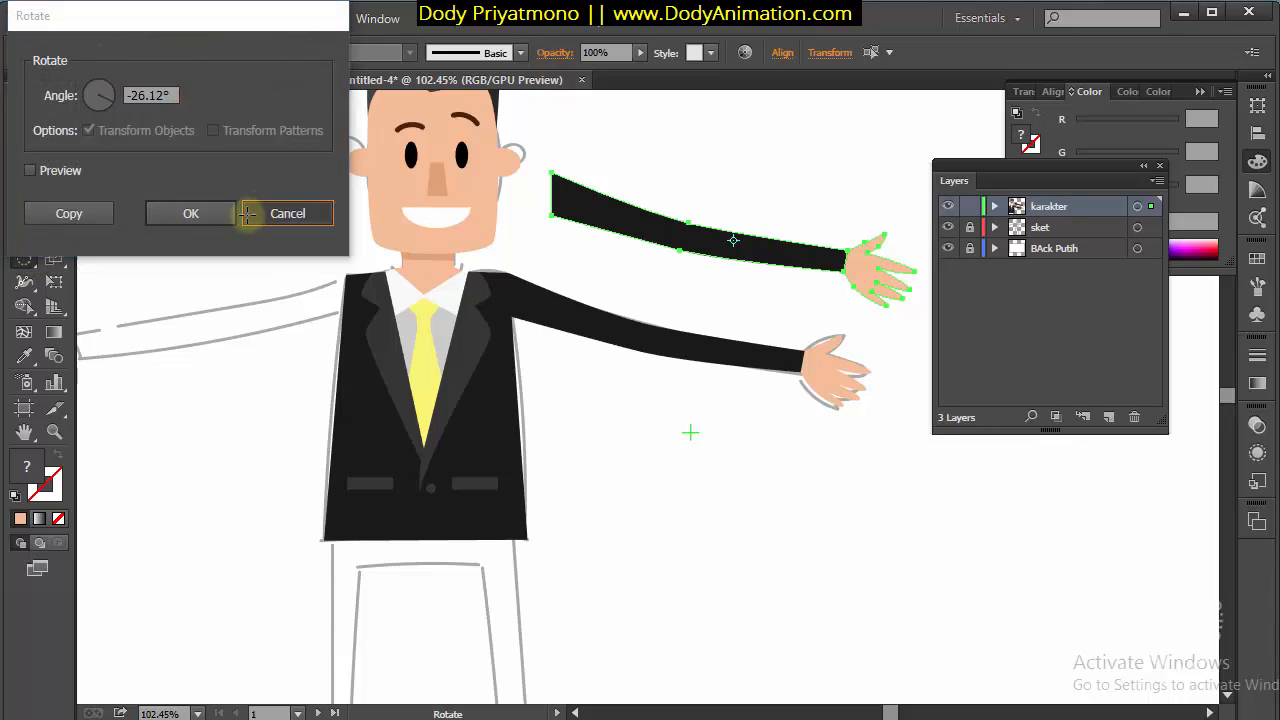
click(252, 211)
Reflect the duplicated arm across the vertical axis and attach it to the jacket's left-hand shoulder
click(30, 258)
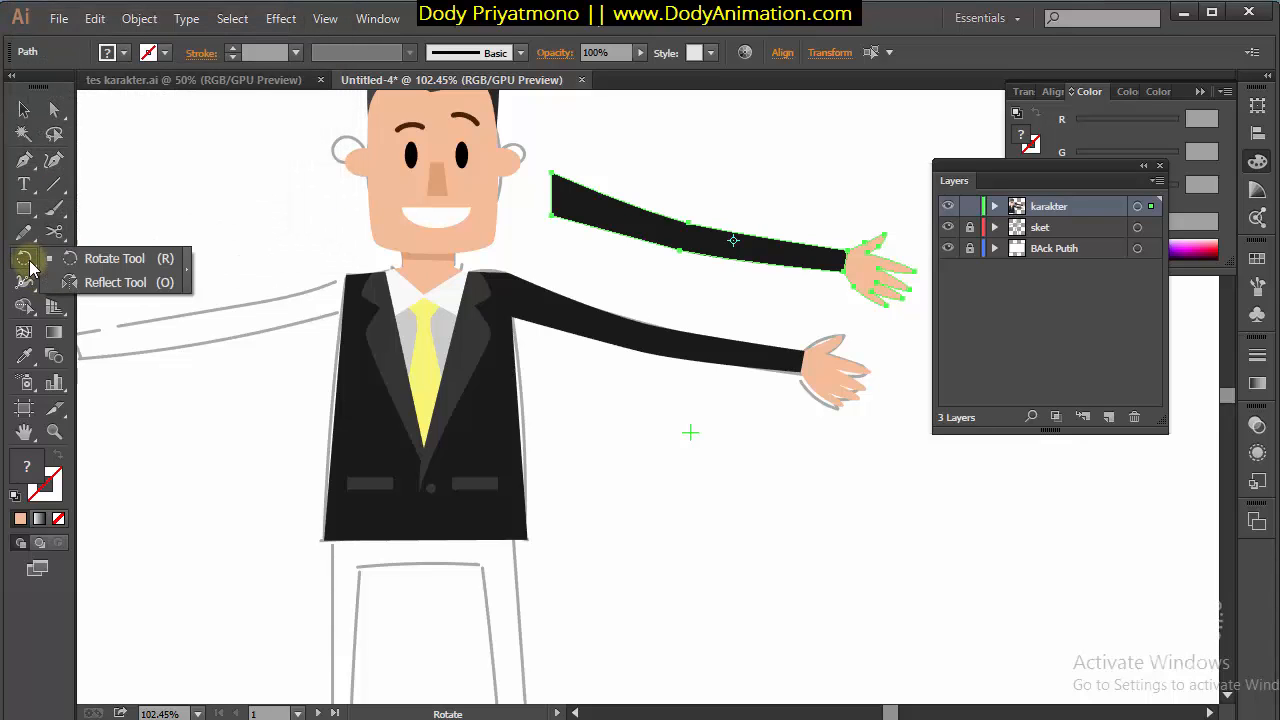
click(108, 283)
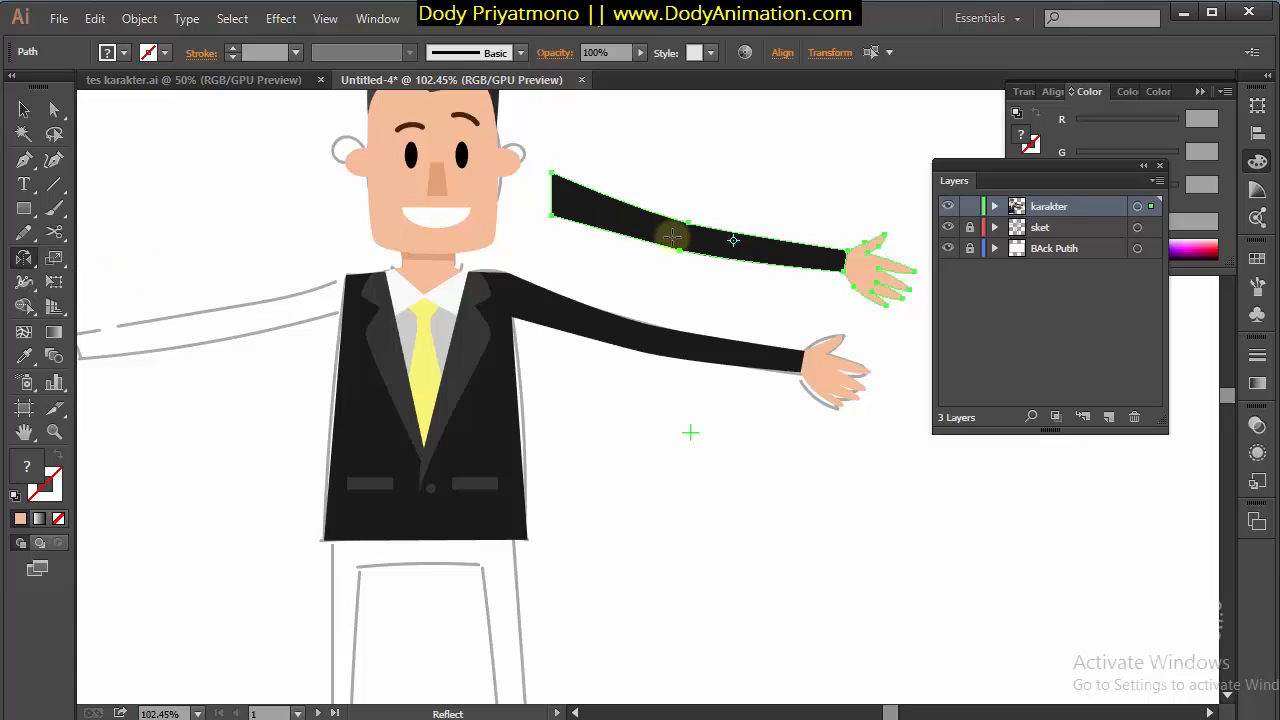
key(Return)
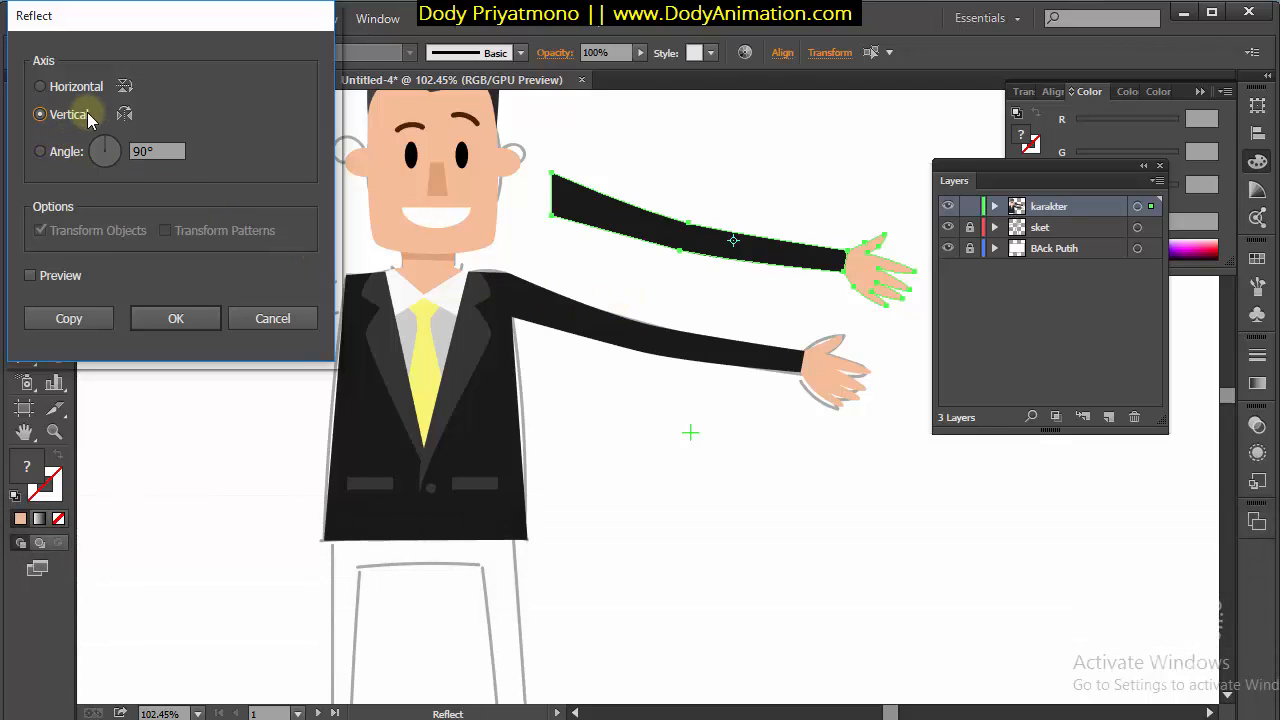
click(175, 319)
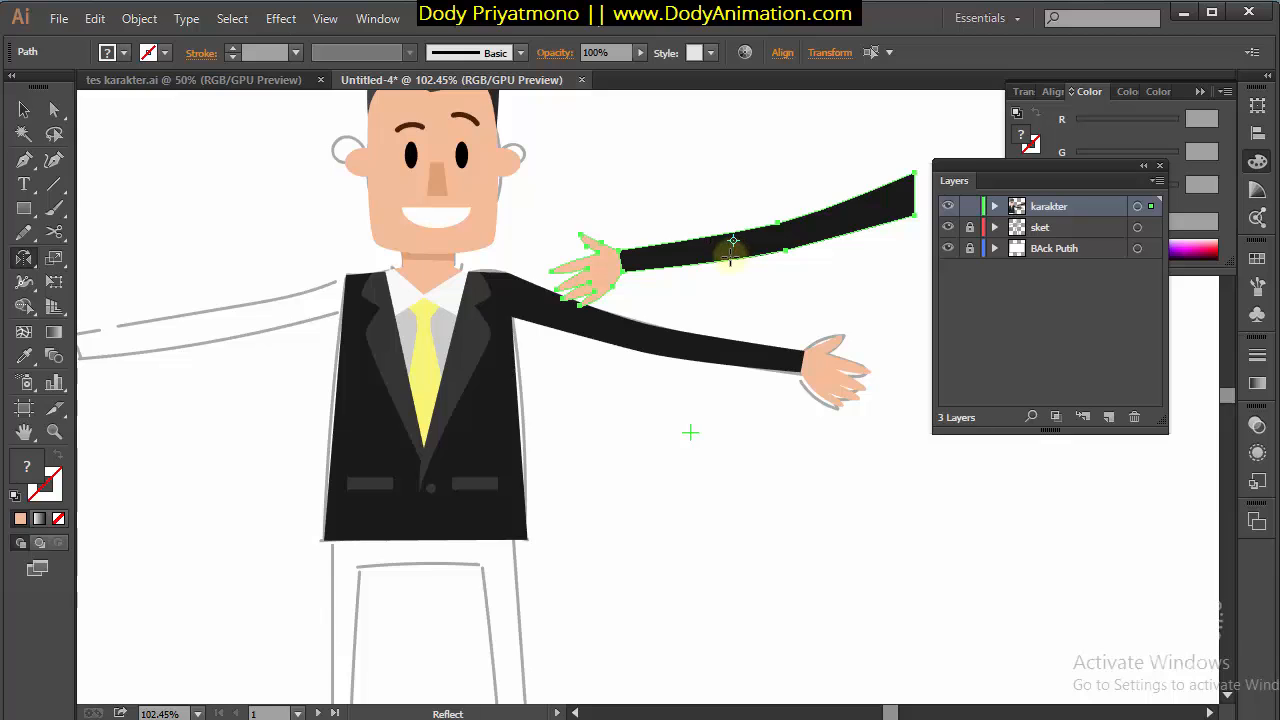
key(v)
drag(843, 220, 319, 299)
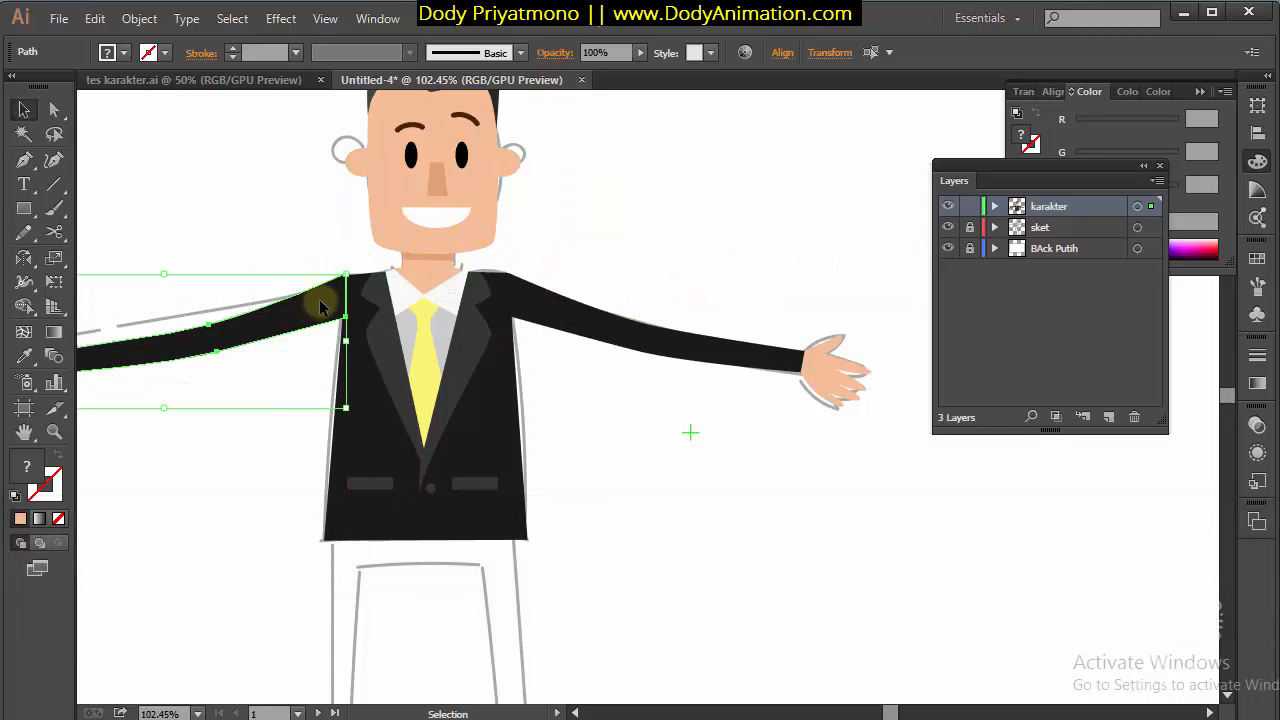
click(362, 273)
Trace both trouser legs with the Pen tool as one closed shape from the jacket hem down to the sketched ankles
key(z)
drag(505, 327, 623, 240)
key(p)
drag(547, 325, 565, 268)
click(411, 180)
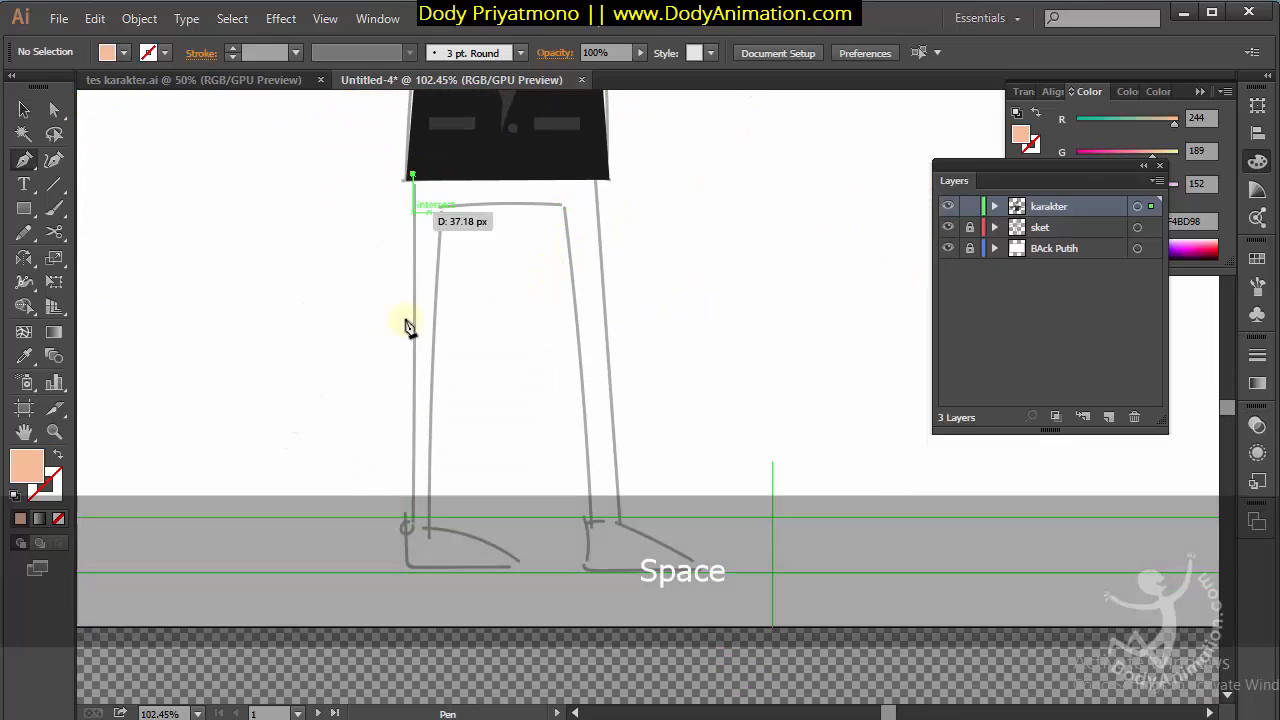
click(408, 527)
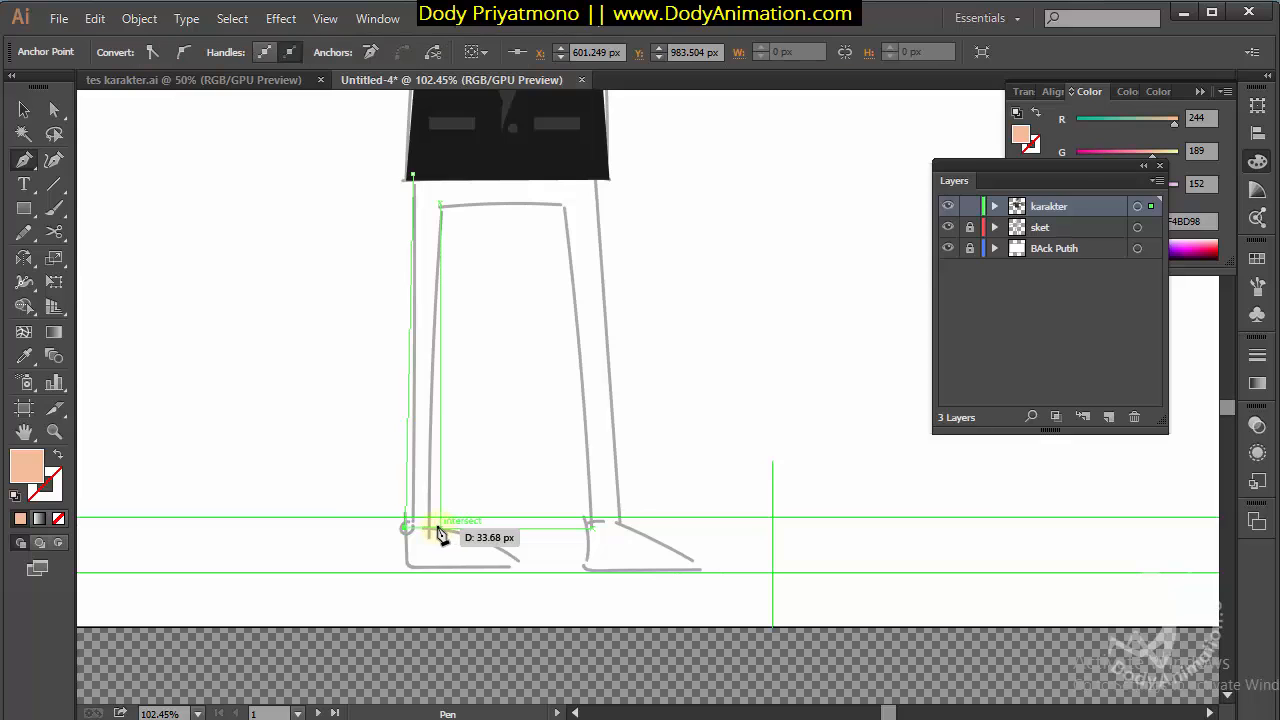
click(430, 527)
click(452, 205)
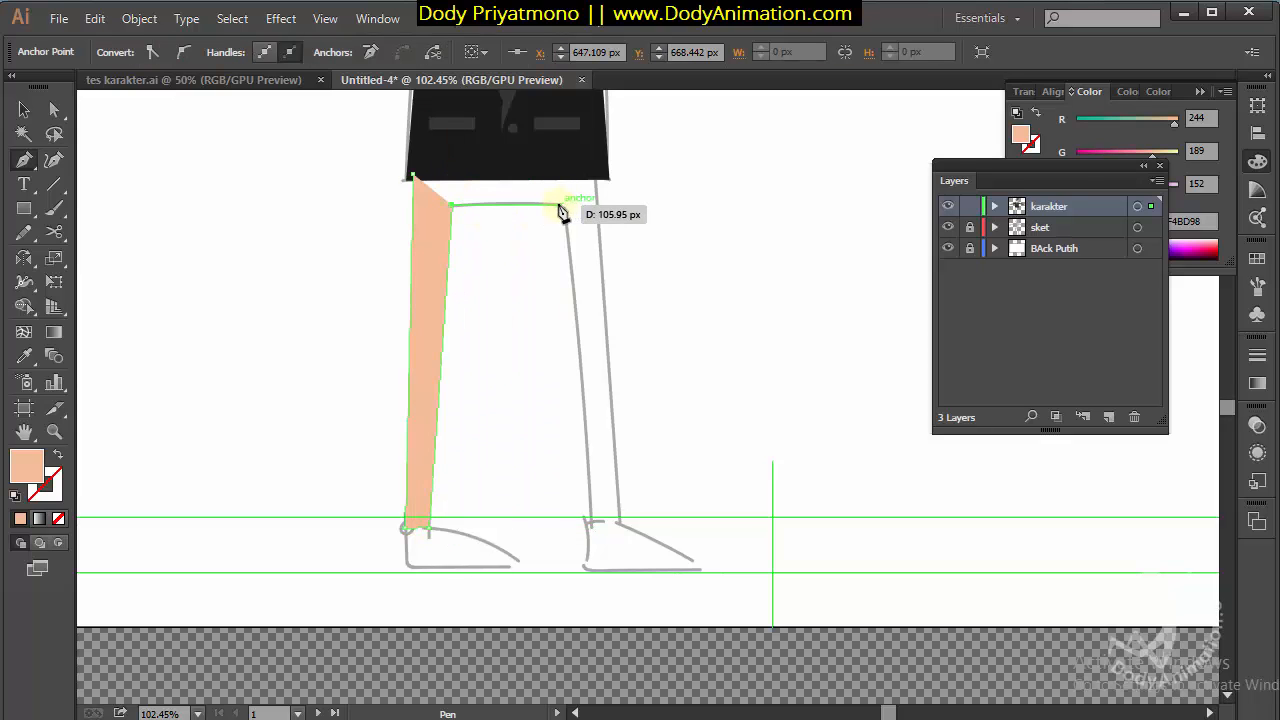
click(555, 205)
click(589, 521)
click(616, 520)
click(598, 176)
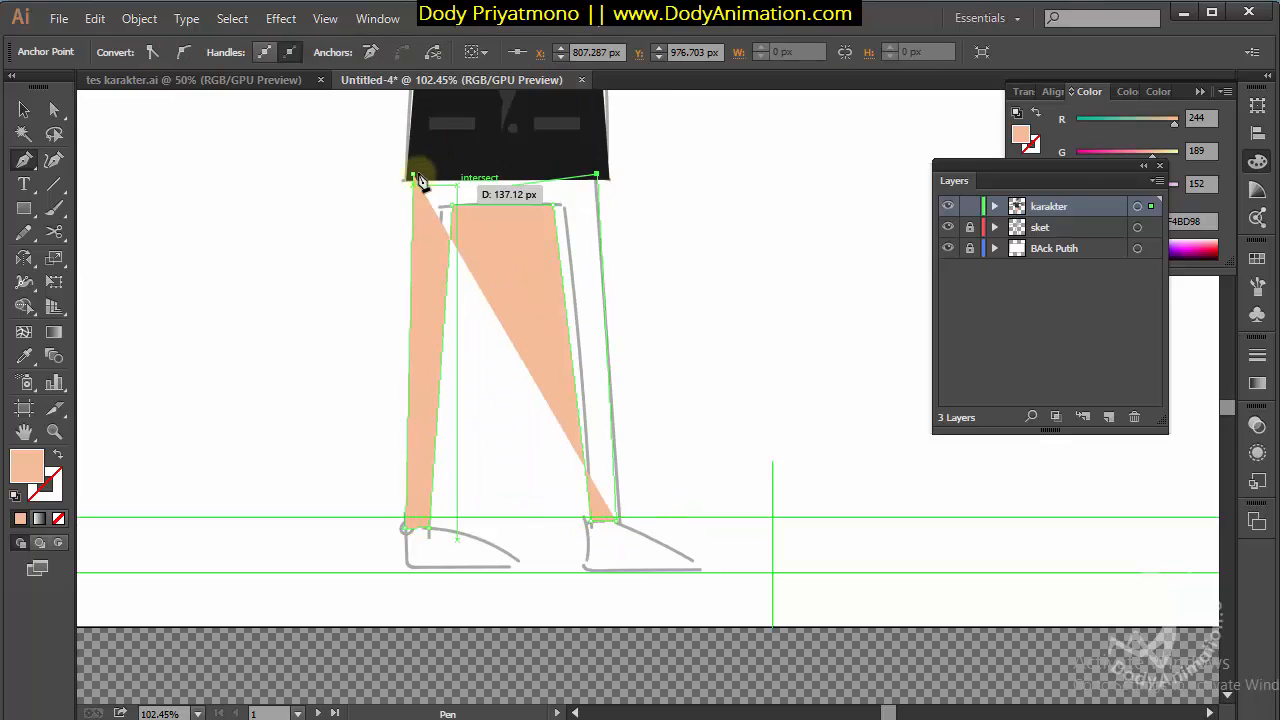
click(411, 176)
Fill the trousers with dark gray #333333, send them backward in the stacking order, and deselect them
key(i)
click(543, 157)
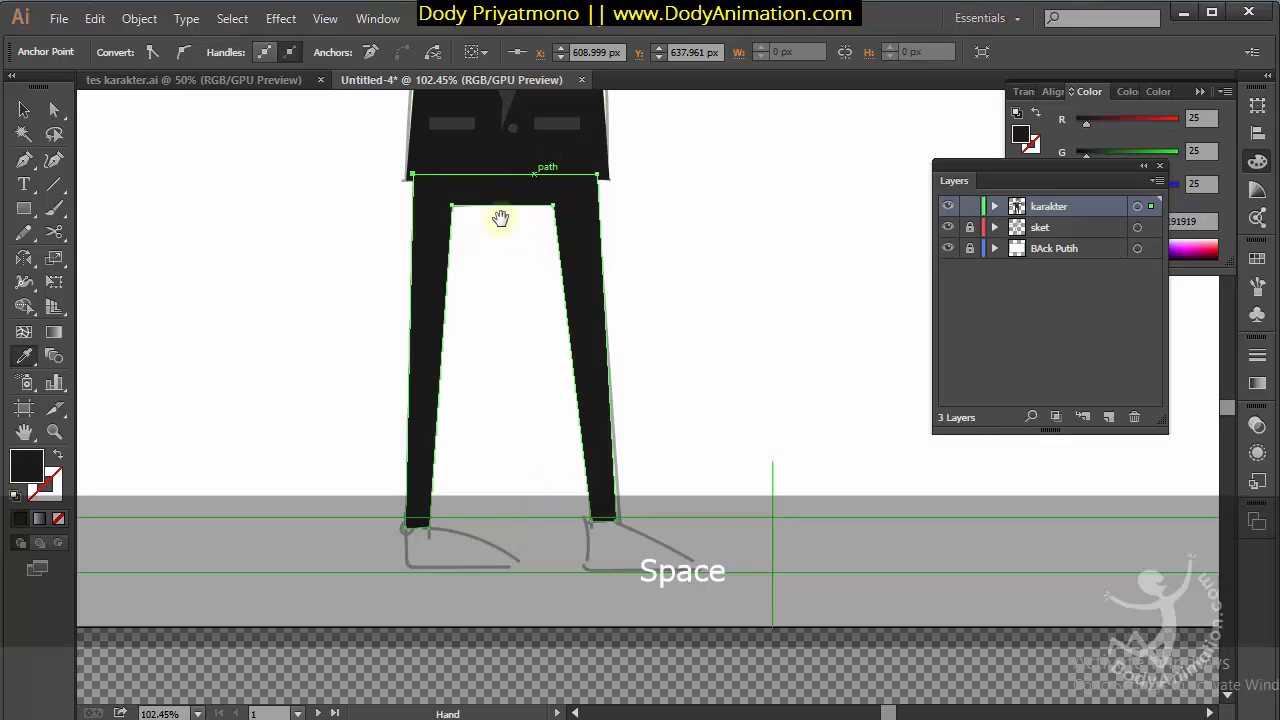
drag(500, 214, 481, 348)
key(v)
double_click(27, 465)
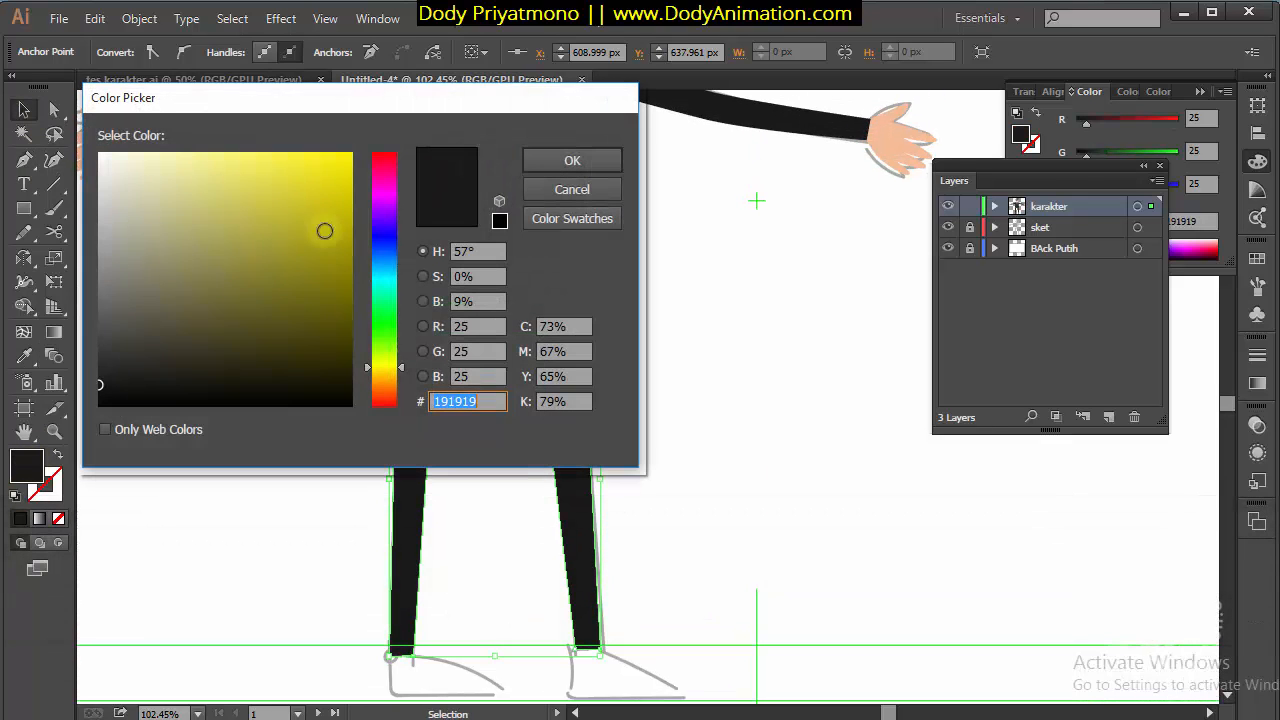
click(100, 356)
click(572, 160)
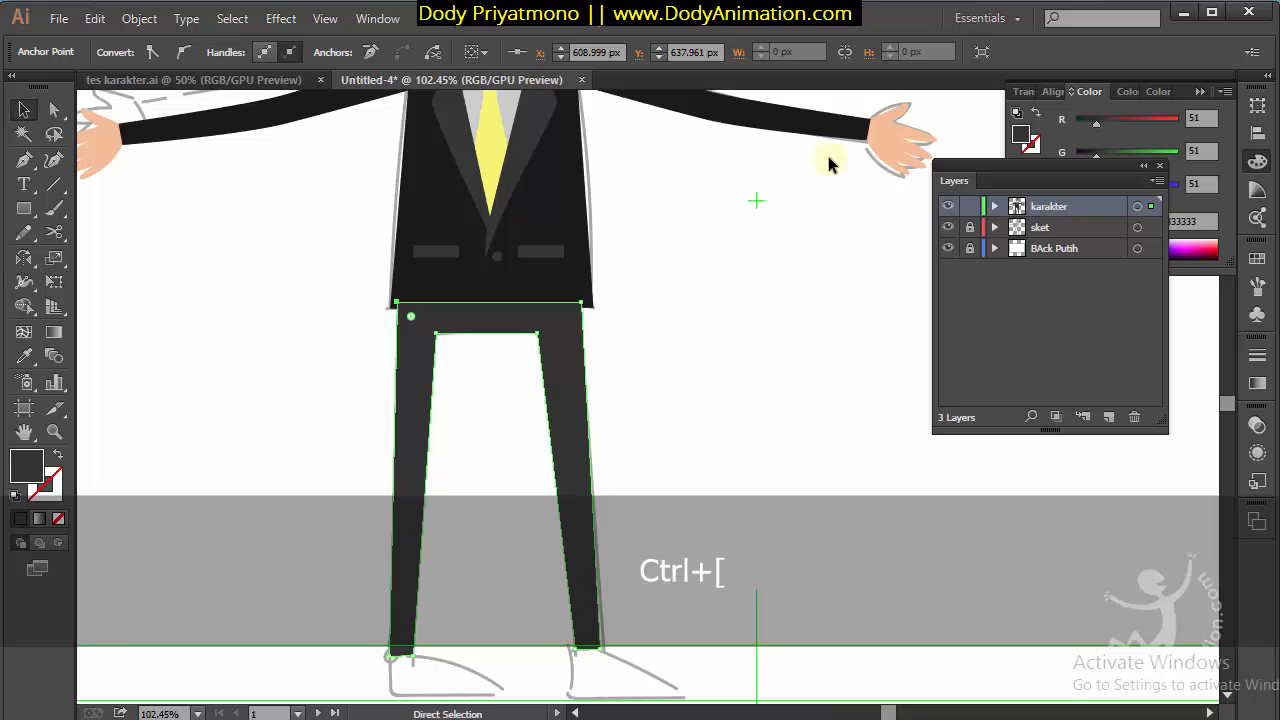
key(v)
click(603, 457)
Trace the left-hand shoe over the sketch with the Pen tool as one shape running from ankle to heel and toe
drag(678, 468, 703, 208)
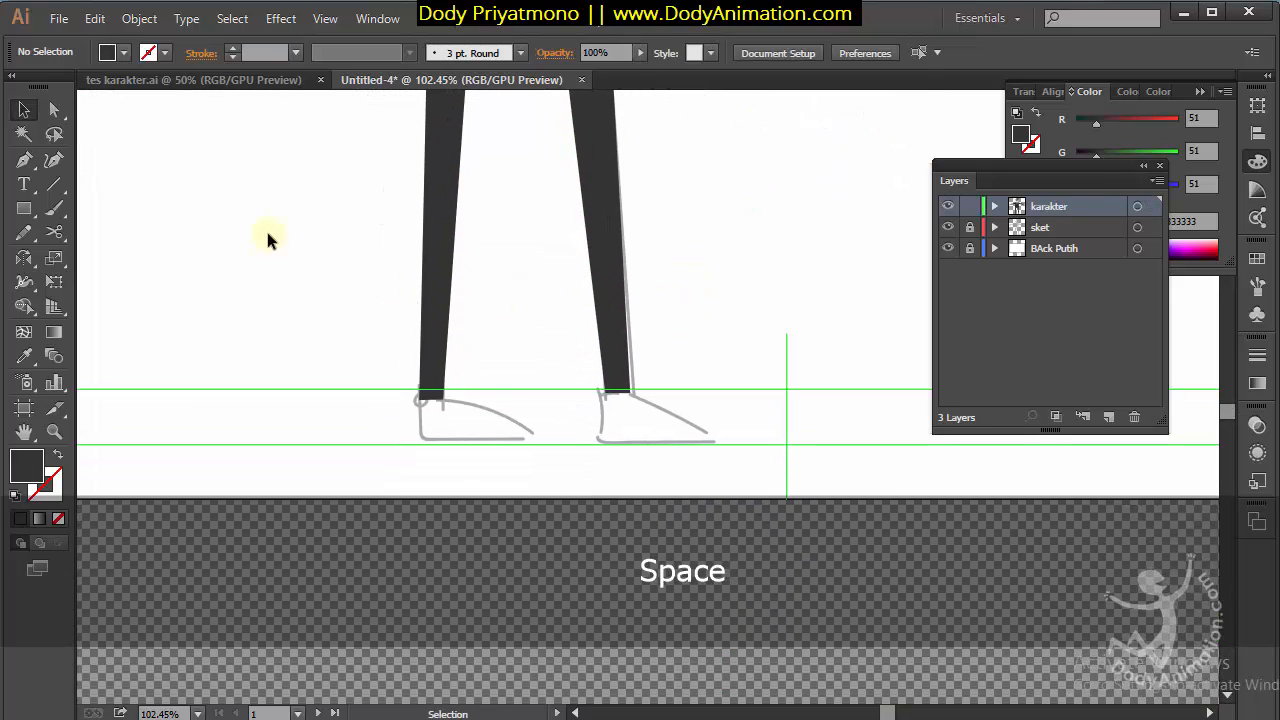
drag(447, 343, 457, 303)
click(24, 159)
click(430, 357)
click(430, 390)
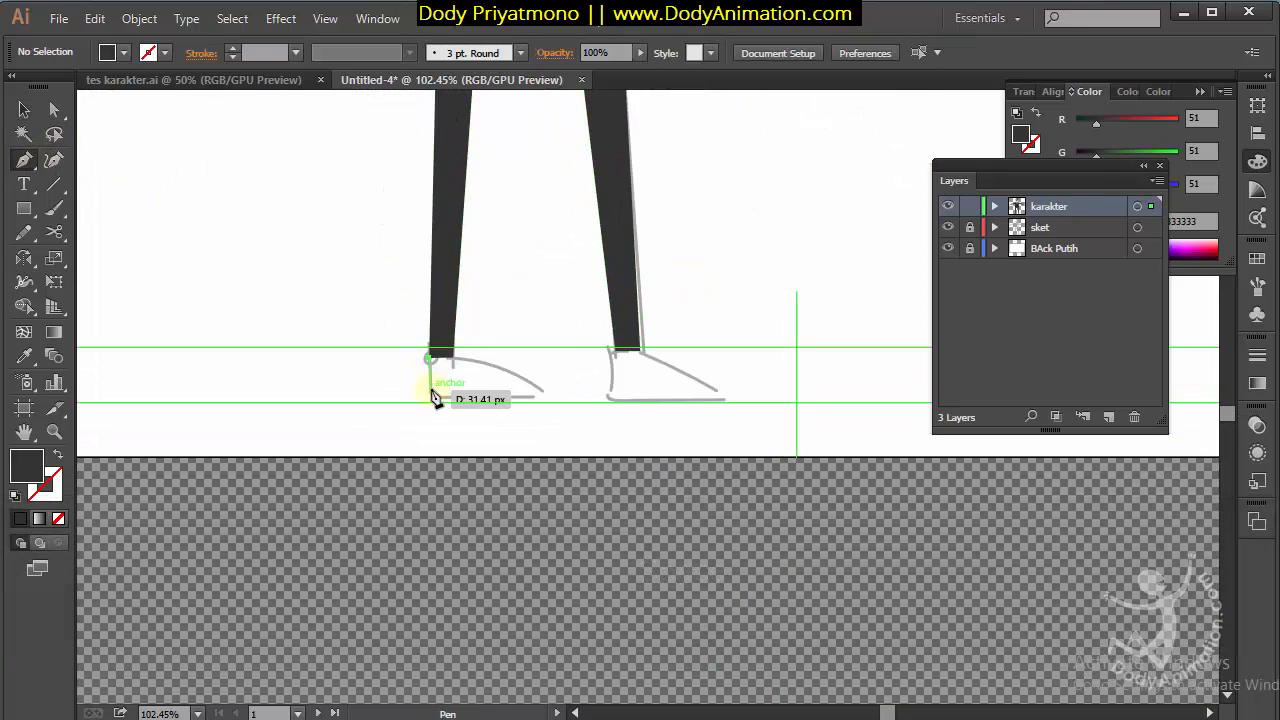
click(541, 391)
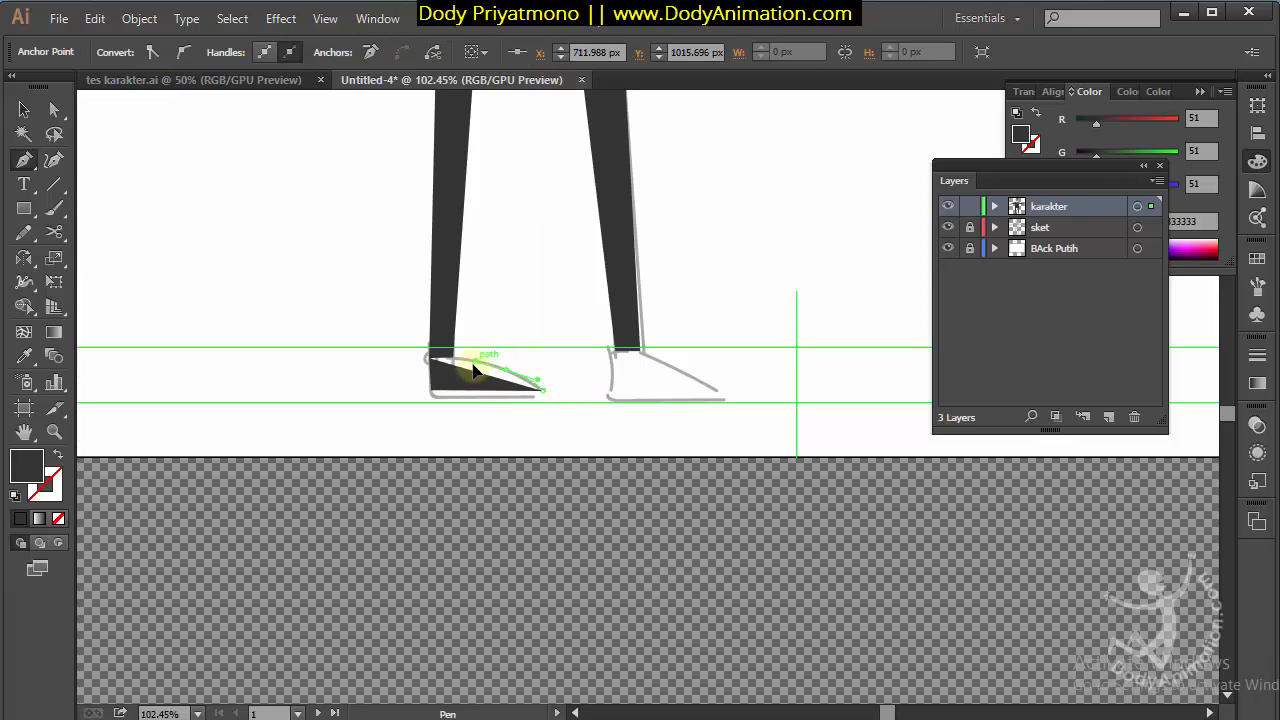
Refine the traced shoe's anchor points with Direct Selection so its upper edge curves smoothly down to a rounded toe
drag(465, 372, 626, 420)
key(z)
key(a)
mouse_move(527, 378)
mouse_down()
mouse_move(560, 385)
mouse_move(557, 372)
mouse_move(530, 372)
mouse_up()
click(591, 360)
click(414, 417)
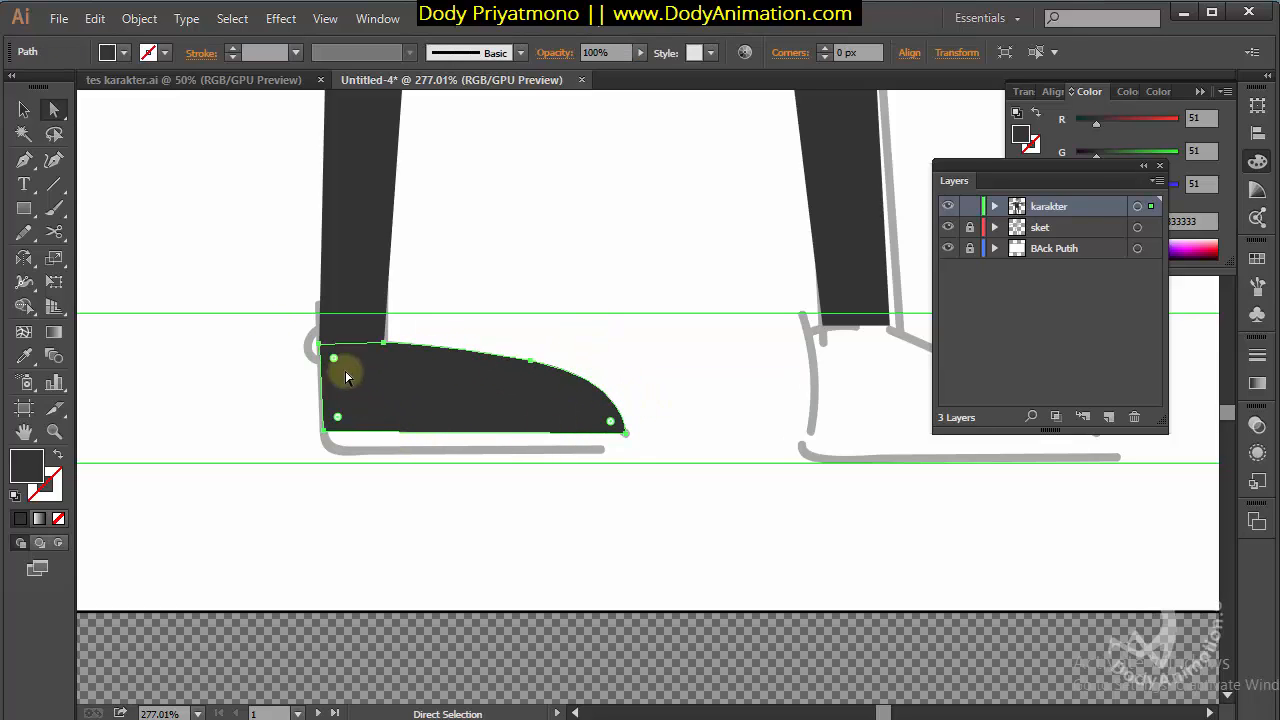
Fill the shoe with medium gray #939393
click(22, 113)
double_click(27, 465)
click(117, 240)
click(100, 257)
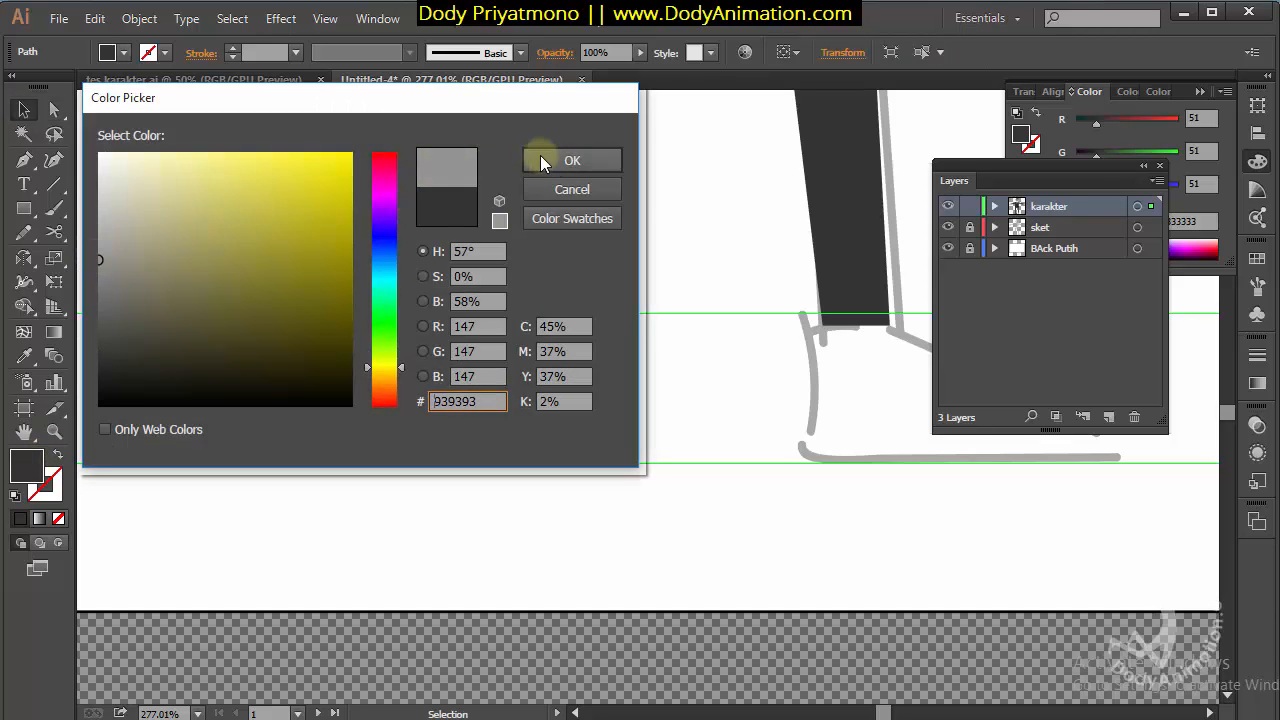
click(540, 155)
Draw a thin rectangular sole along the shoe's full bottom edge and fill it with dark gray #303030
click(226, 253)
drag(324, 432, 620, 452)
double_click(27, 465)
text(303030)
click(594, 164)
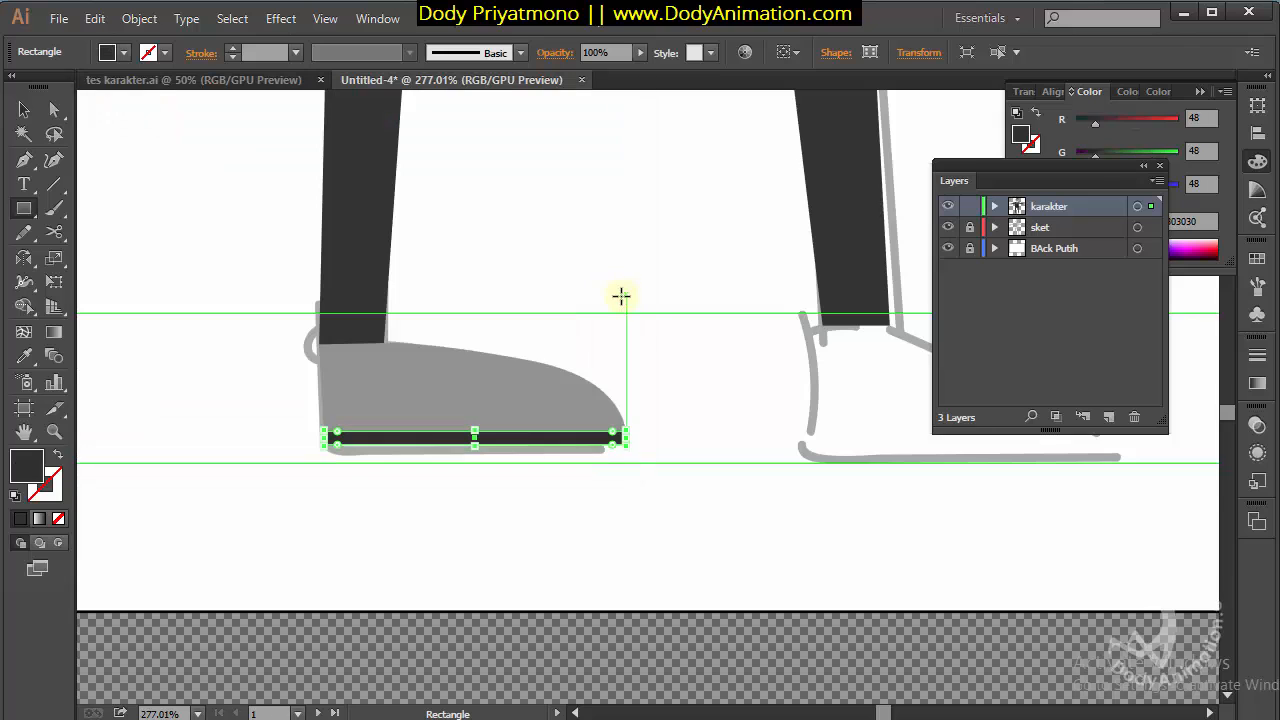
Select the shoe together with its sole, place a duplicate under the other trouser leg, and deselect it
key(v)
drag(634, 363, 545, 438)
drag(460, 378, 888, 376)
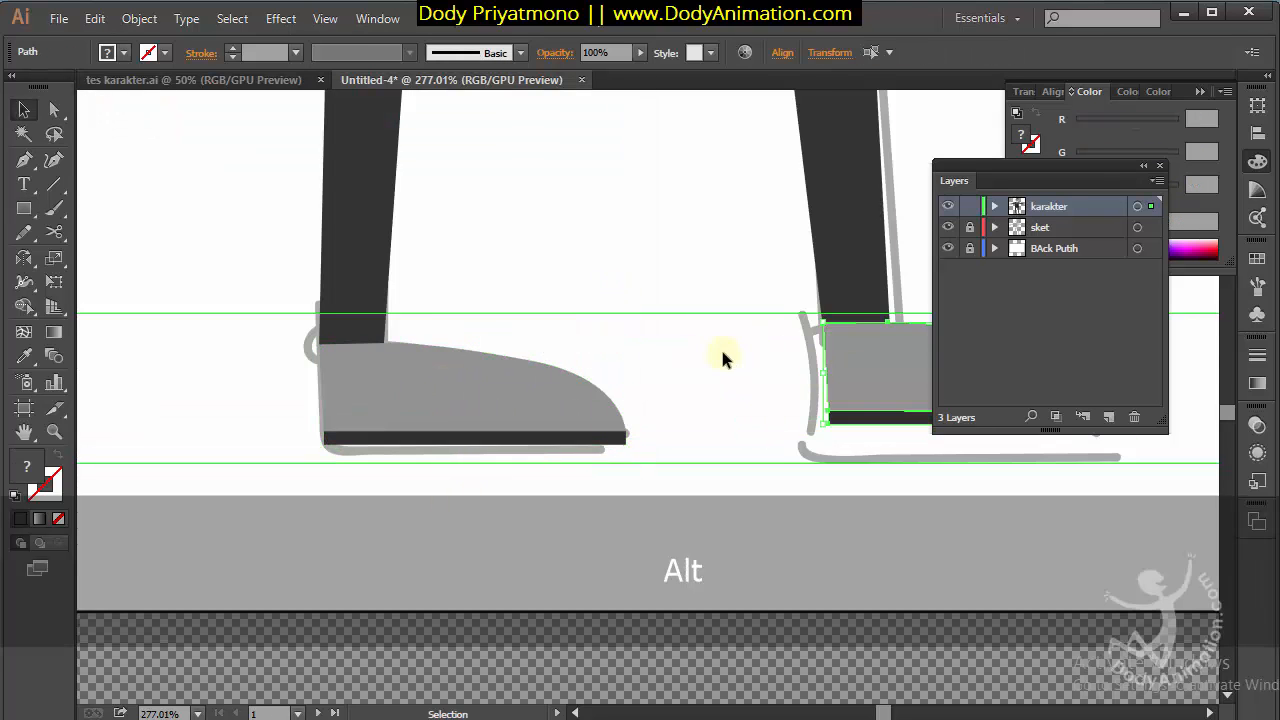
click(721, 356)
Hide the sket layer so only the coloured character shows, keeping the layer list clear of the figure
drag(804, 366, 700, 345)
drag(791, 274, 580, 389)
drag(736, 300, 660, 378)
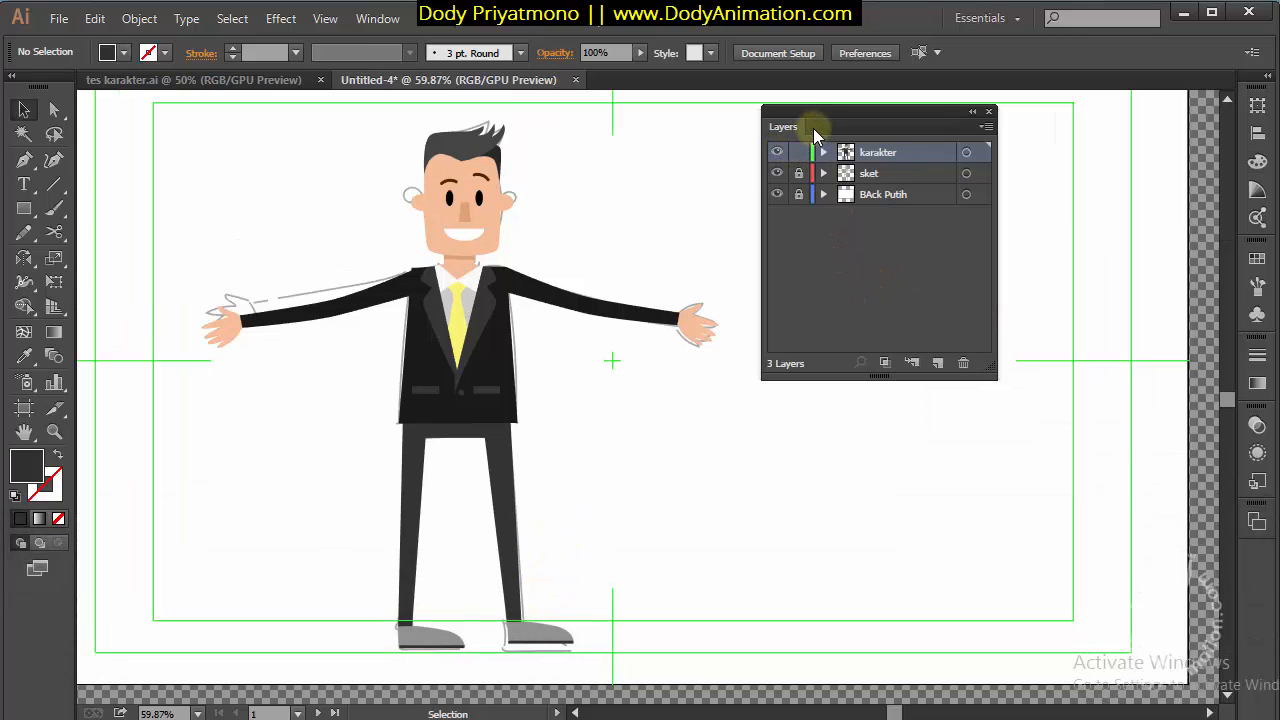
click(777, 173)
drag(896, 120, 992, 126)
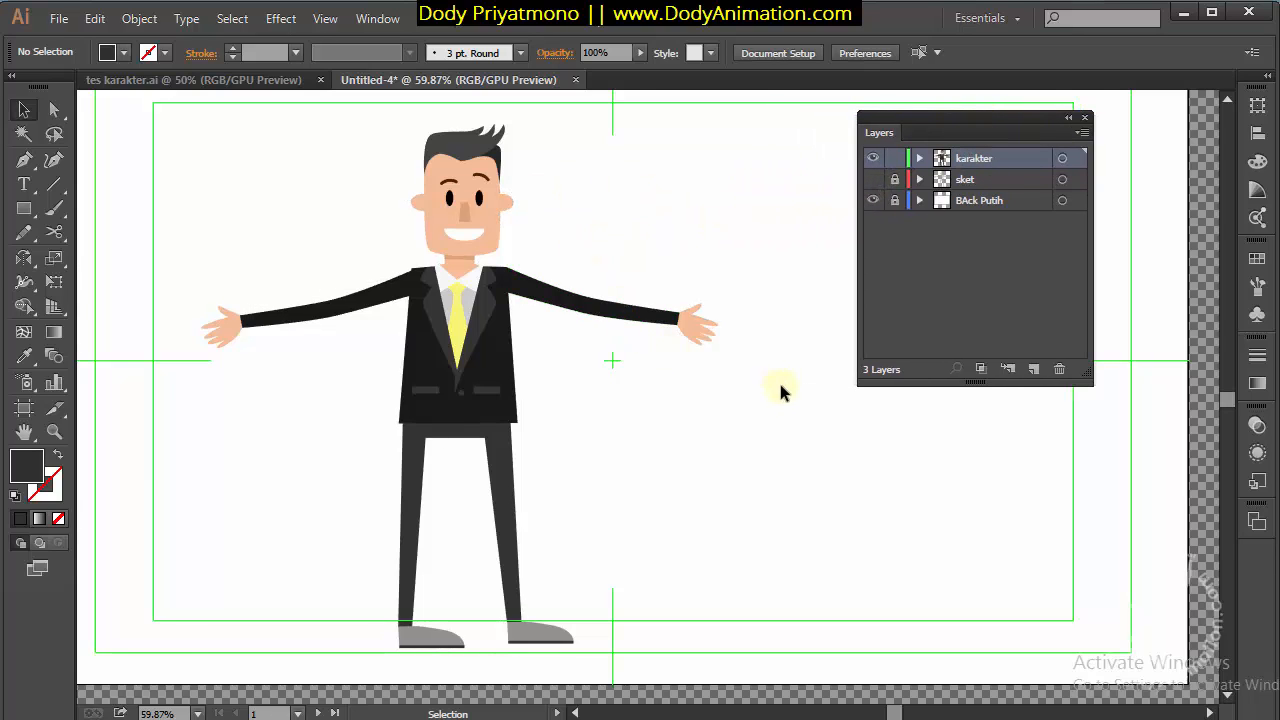